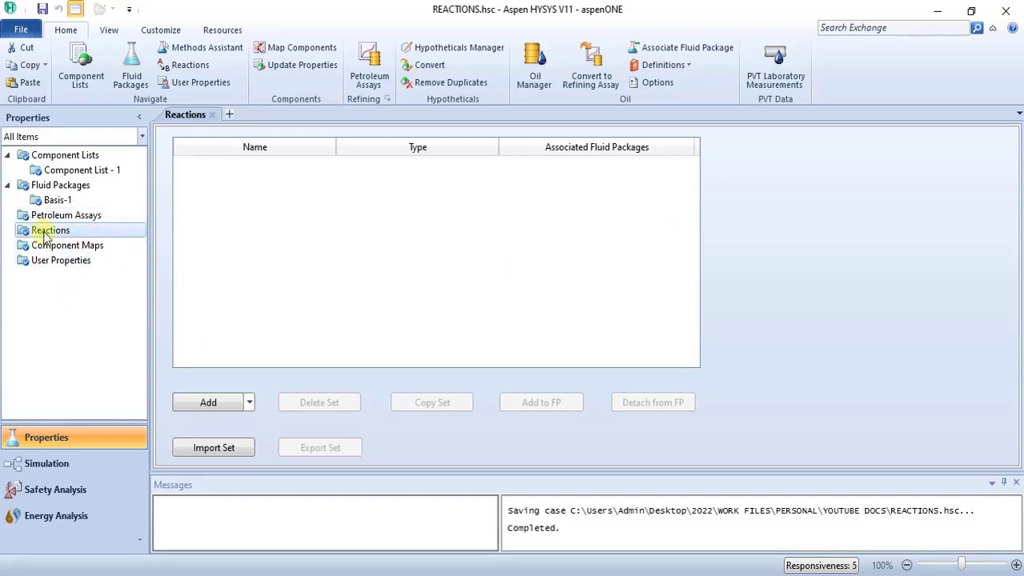
- Review the components in Component List - 1 and the property package settings of fluid package Basis-1
{"action": "left_click", "coordinate": [60, 158]}
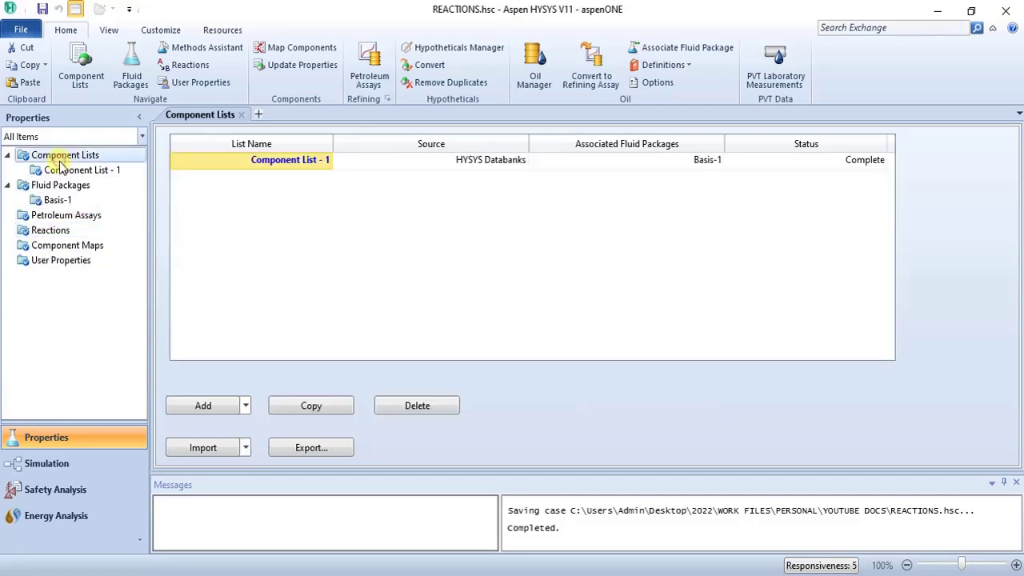
{"action": "double_click", "coordinate": [290, 161]}
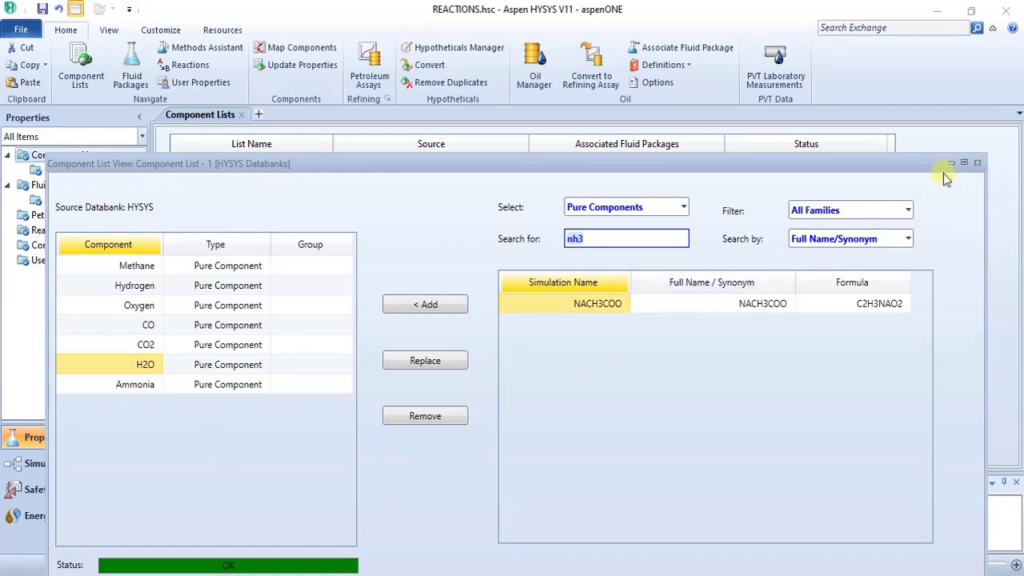
{"action": "left_click", "coordinate": [976, 162]}
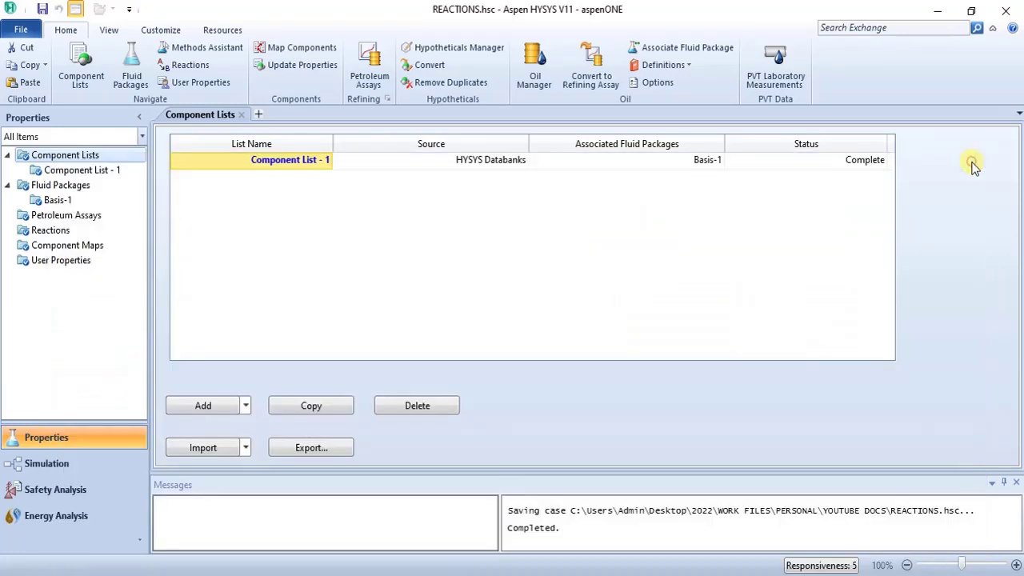
{"action": "double_click", "coordinate": [57, 201]}
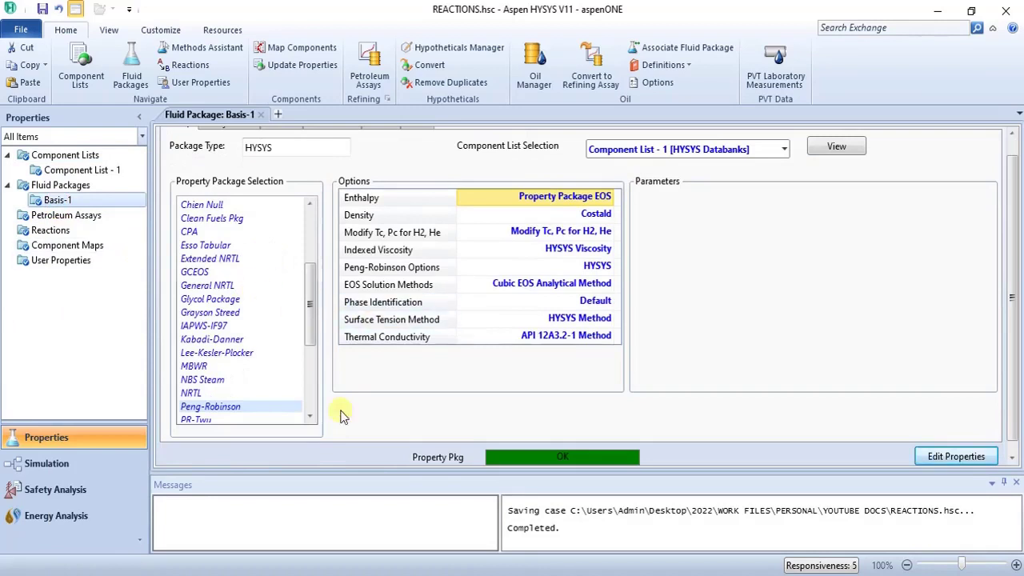
- Add a new reaction set of the Reaction Set type to the case's reactions
{"action": "double_click", "coordinate": [54, 232]}
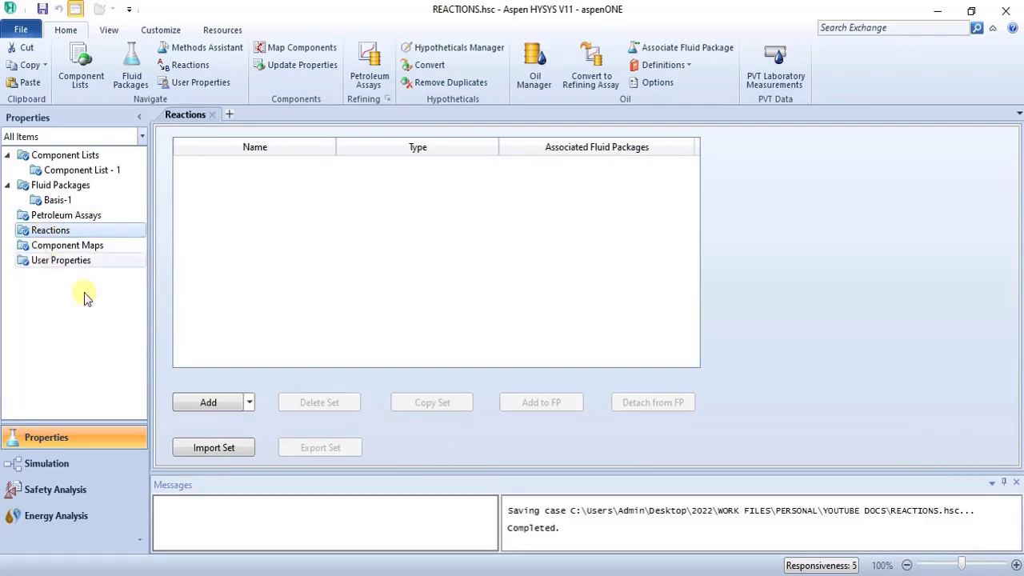
{"action": "left_click", "coordinate": [251, 401]}
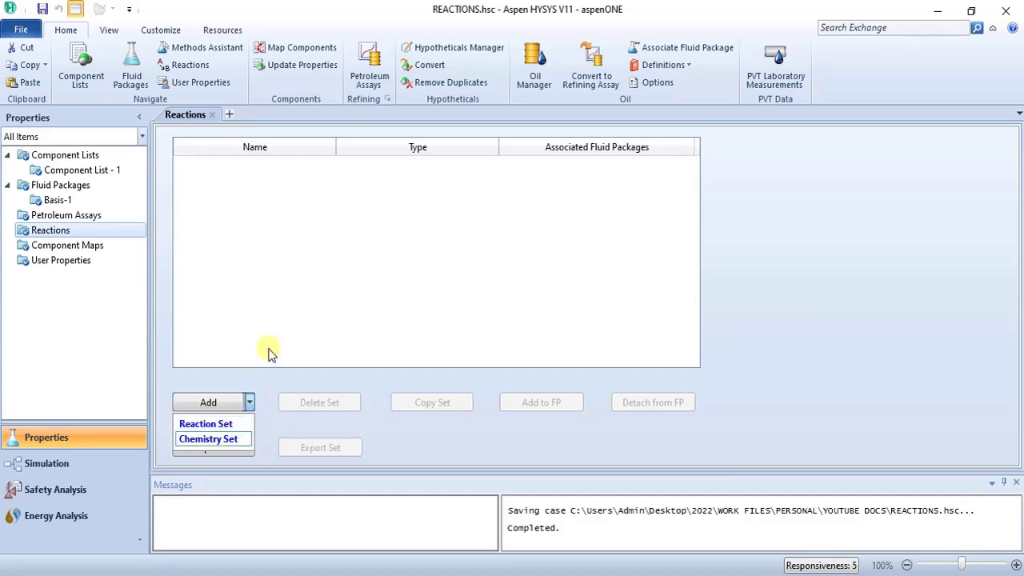
{"action": "left_click", "coordinate": [232, 425]}
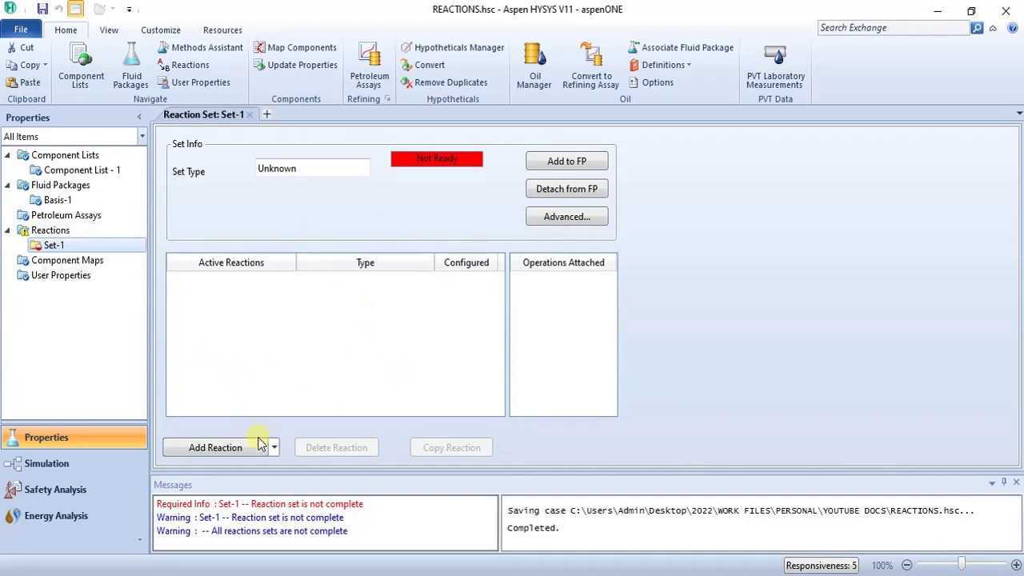
{"action": "left_click", "coordinate": [231, 450]}
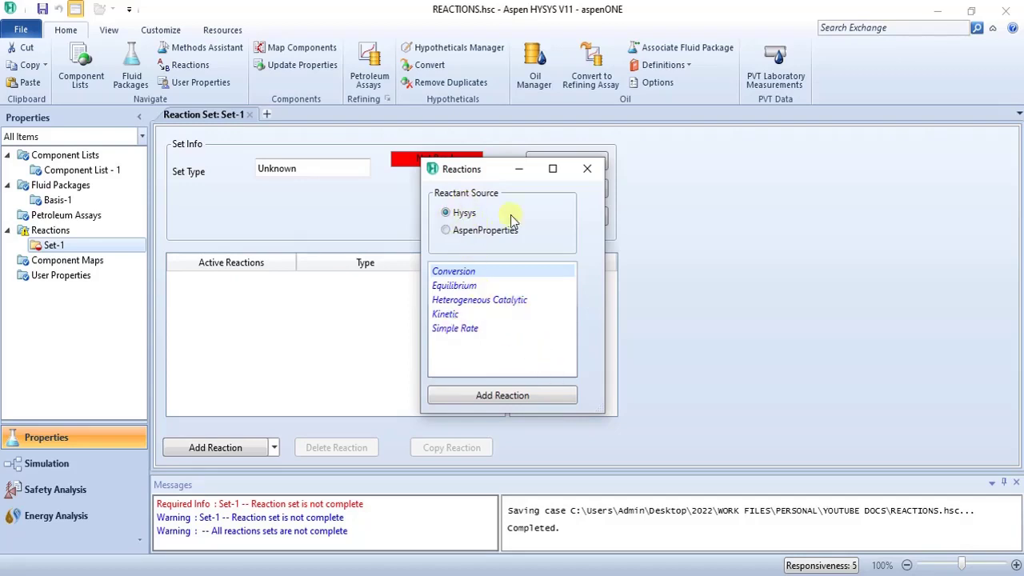
{"action": "left_click", "coordinate": [447, 232]}
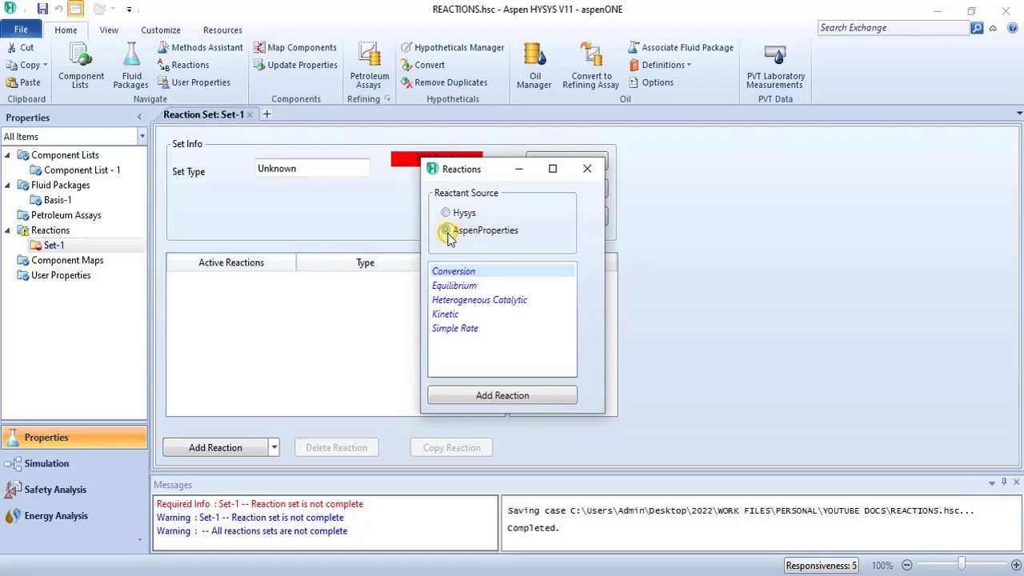
{"action": "left_click", "coordinate": [600, 166]}
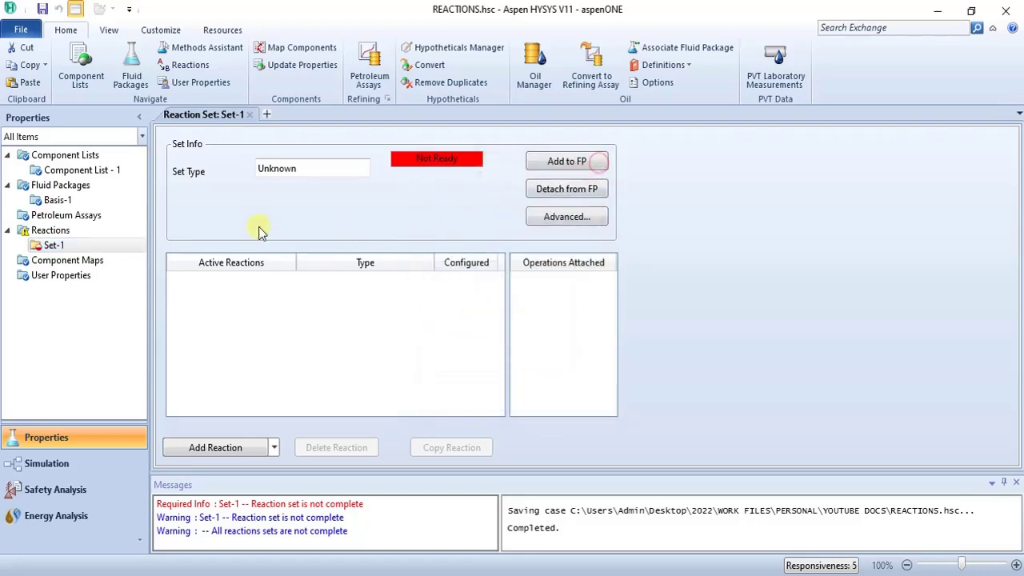
- Check the components in Component List - 1 and add a conversion reaction to Set-1 with AspenProperties as the reactant source
{"action": "left_click", "coordinate": [78, 176]}
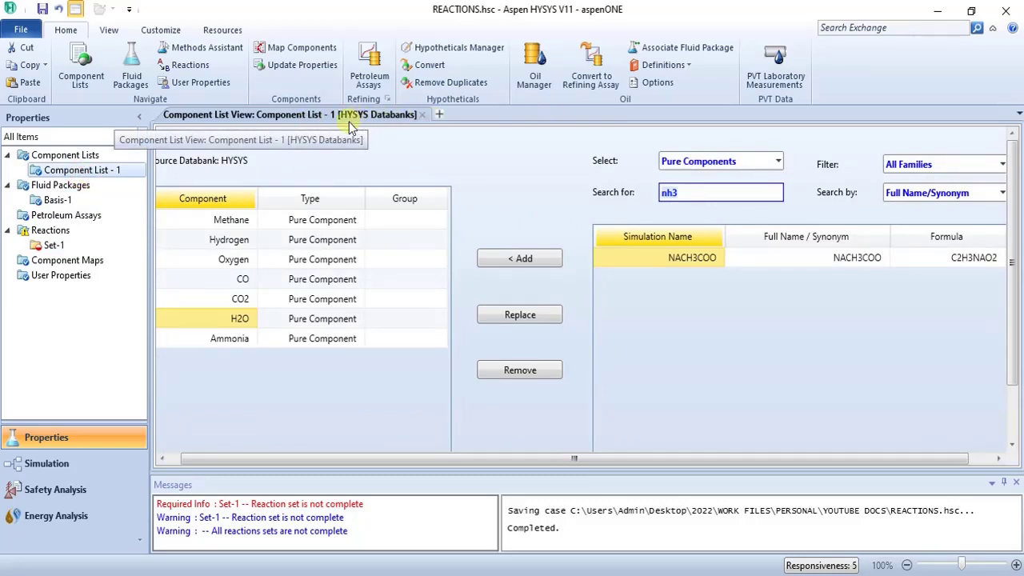
{"action": "left_click", "coordinate": [72, 247]}
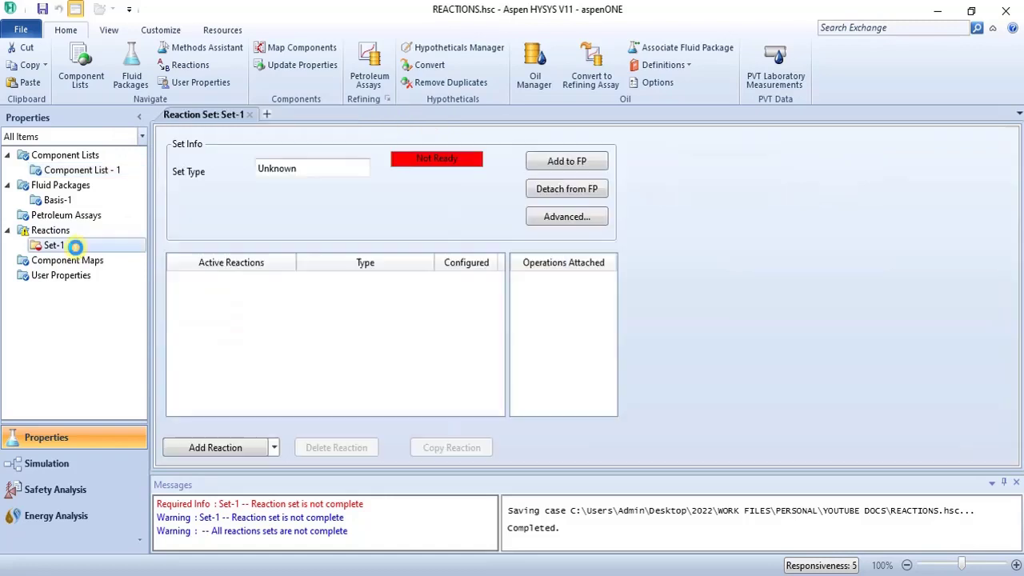
{"action": "left_click", "coordinate": [240, 448]}
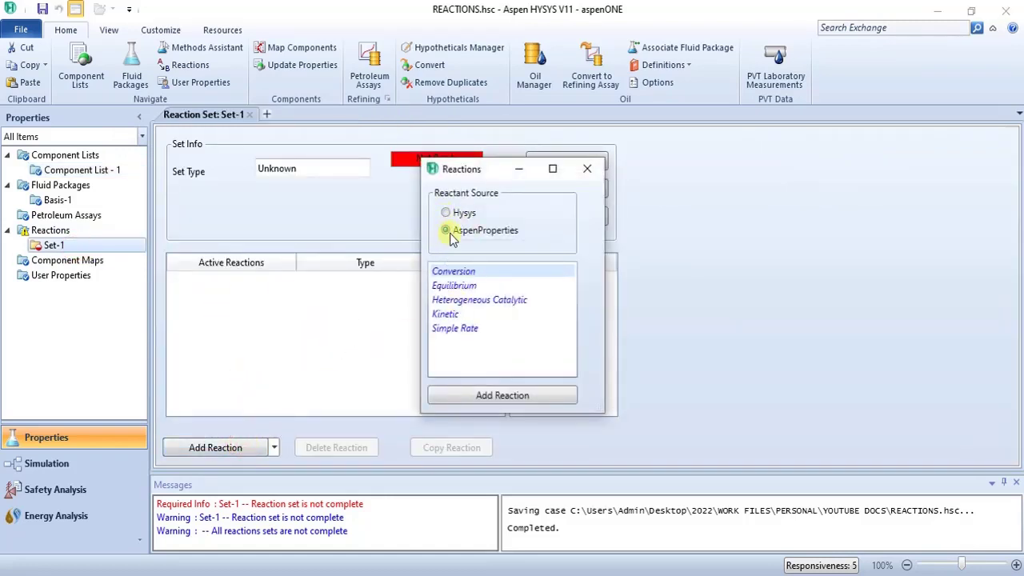
{"action": "left_click", "coordinate": [518, 404]}
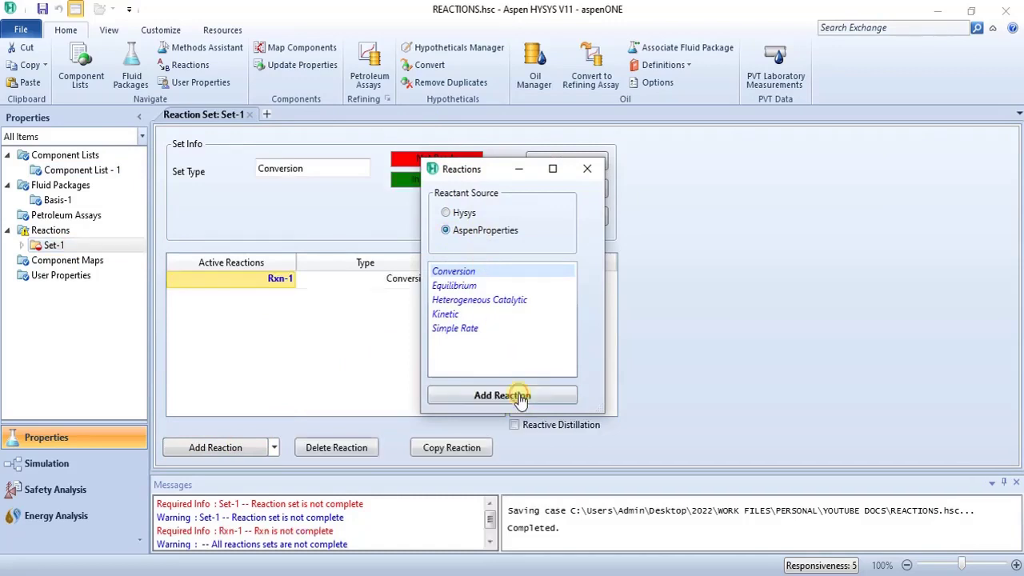
{"action": "left_click", "coordinate": [588, 168]}
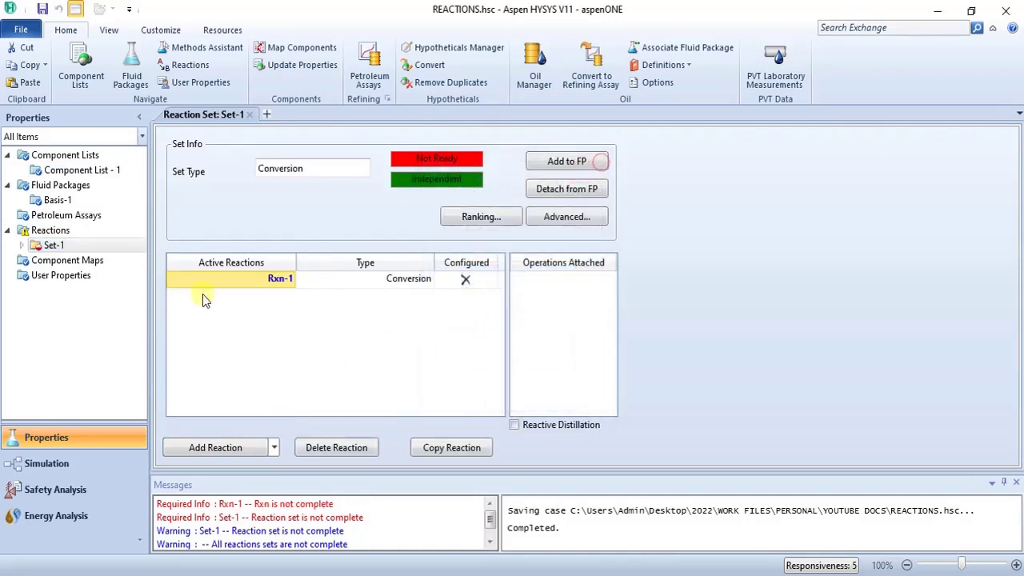
- Examine the stoichiometry and basis fields of conversion reaction Rxn-1, leaving them empty
{"action": "double_click", "coordinate": [242, 277]}
{"action": "left_click_drag", "start_coordinate": [277, 191], "coordinate": [442, 141]}
{"action": "left_click", "coordinate": [383, 209]}
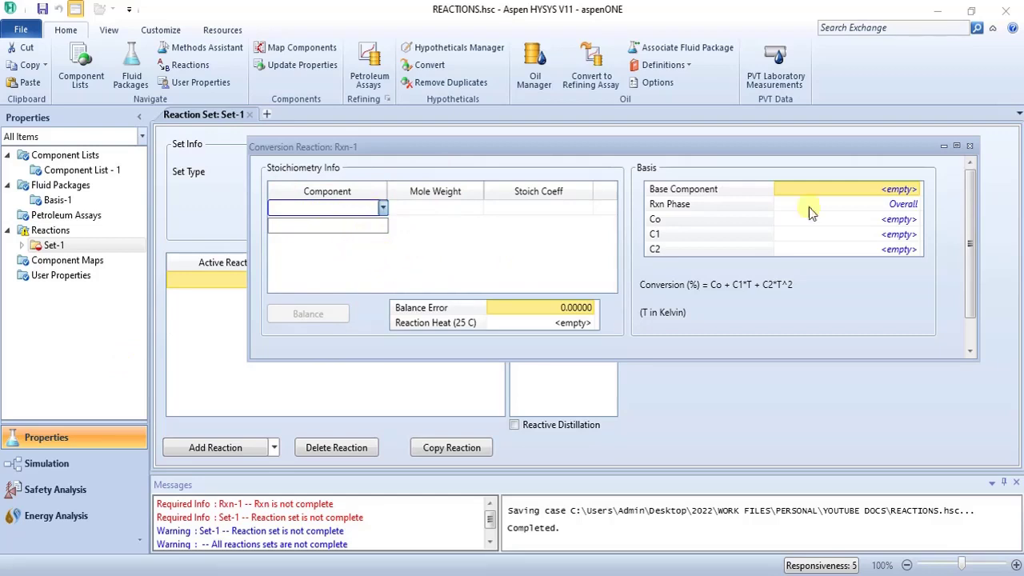
{"action": "left_click", "coordinate": [971, 145]}
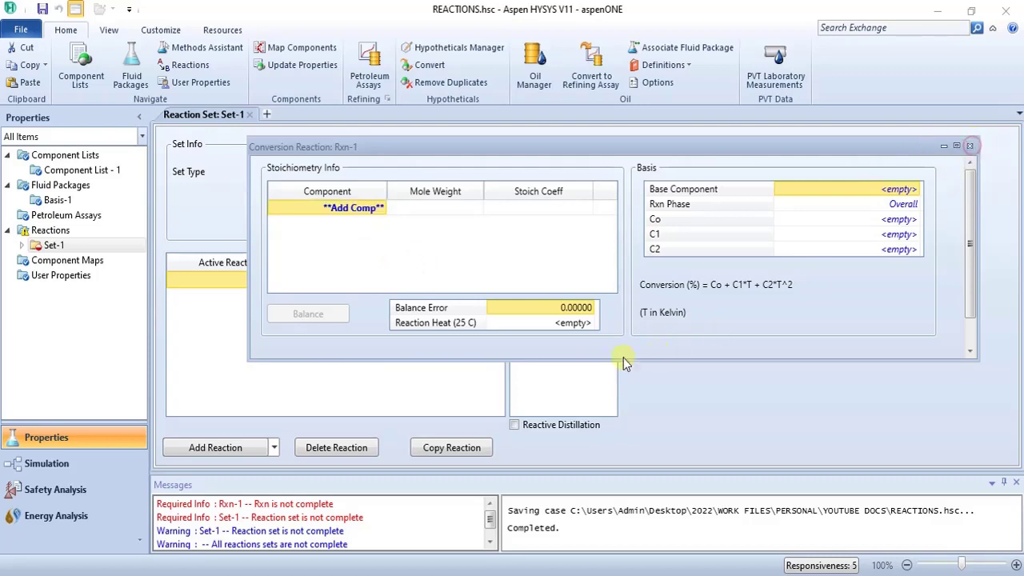
{"action": "left_click", "coordinate": [970, 147]}
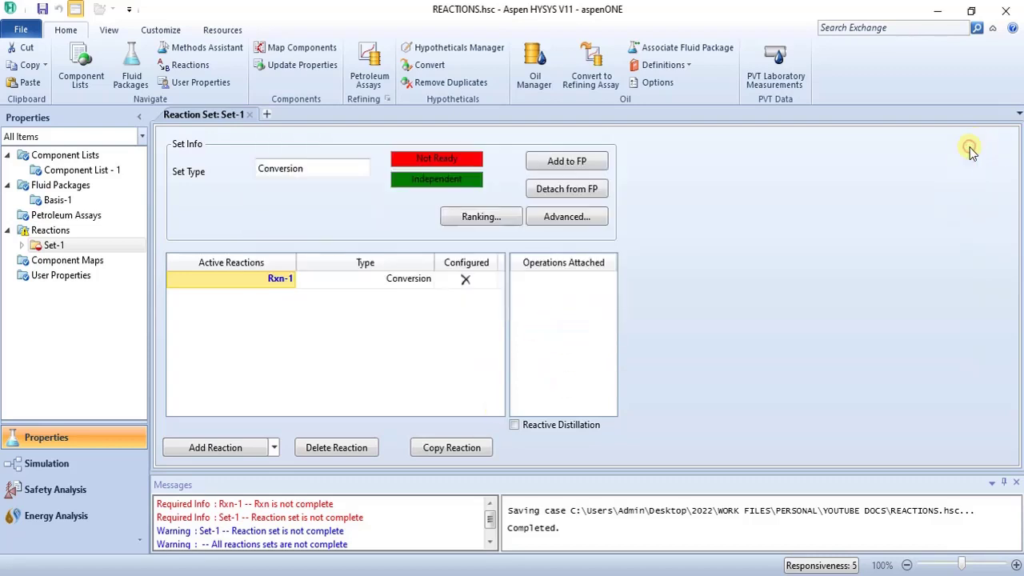
- Delete reaction Rxn-1 from reaction set Set-1
{"action": "left_click", "coordinate": [280, 282]}
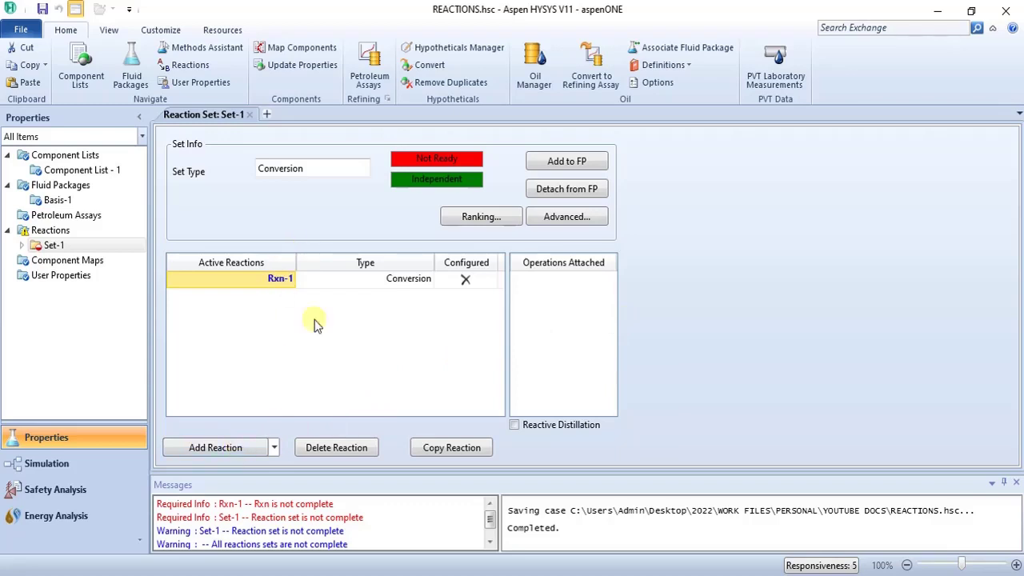
{"action": "left_click", "coordinate": [350, 453]}
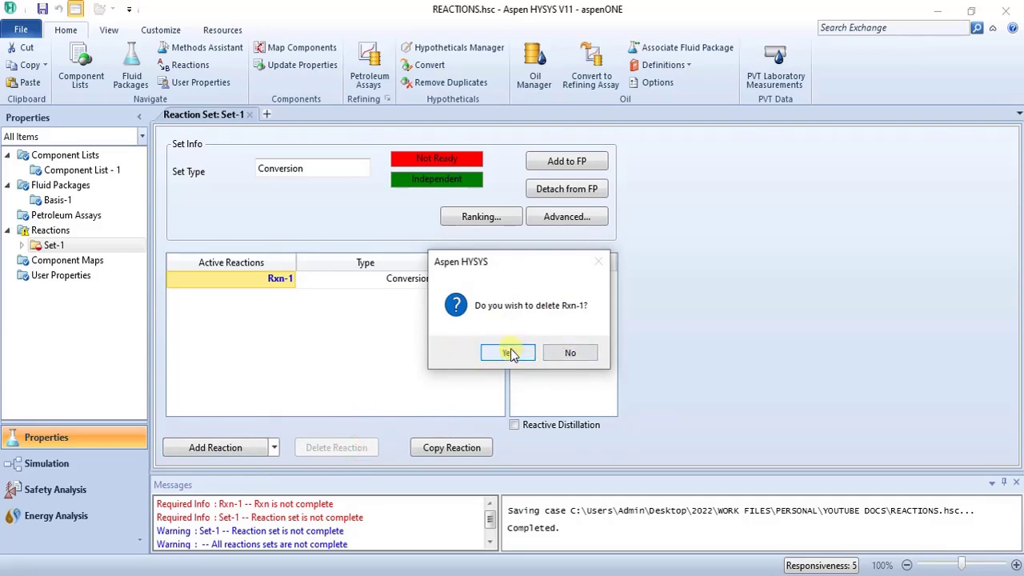
{"action": "left_click", "coordinate": [509, 355]}
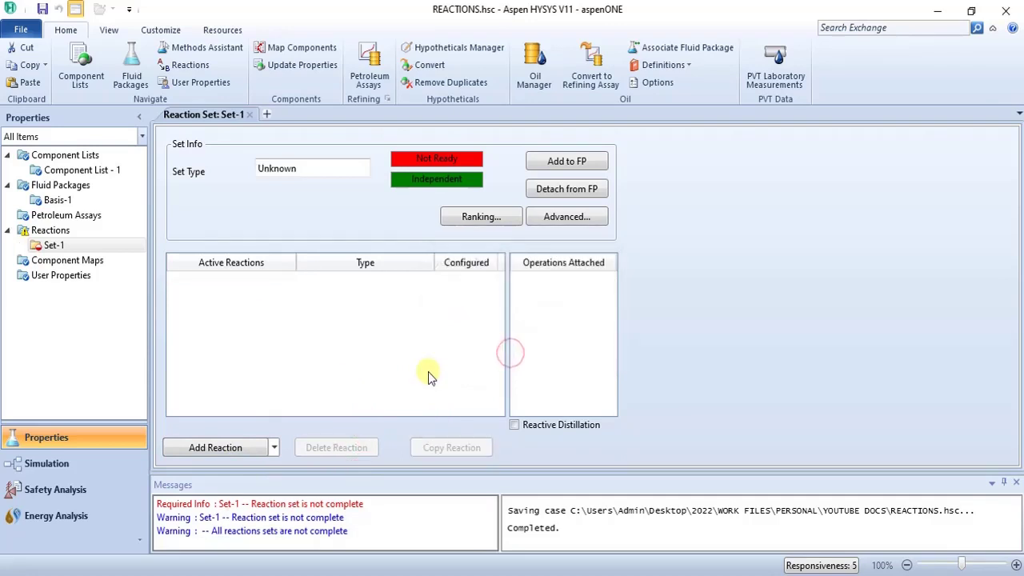
- Add a conversion reaction to Set-1 with Hysys as the reactant source
{"action": "left_click", "coordinate": [250, 448]}
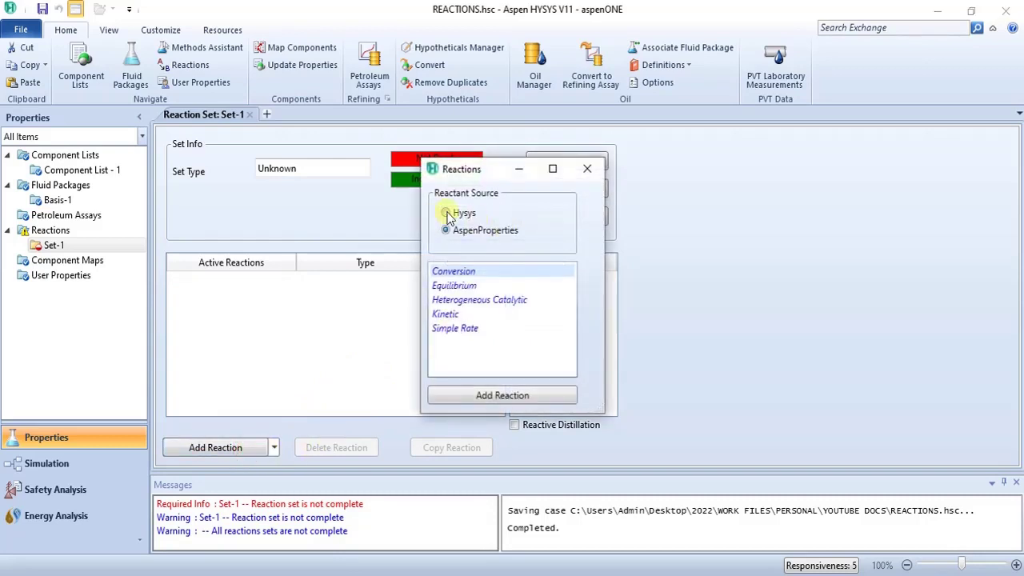
{"action": "left_click", "coordinate": [445, 213]}
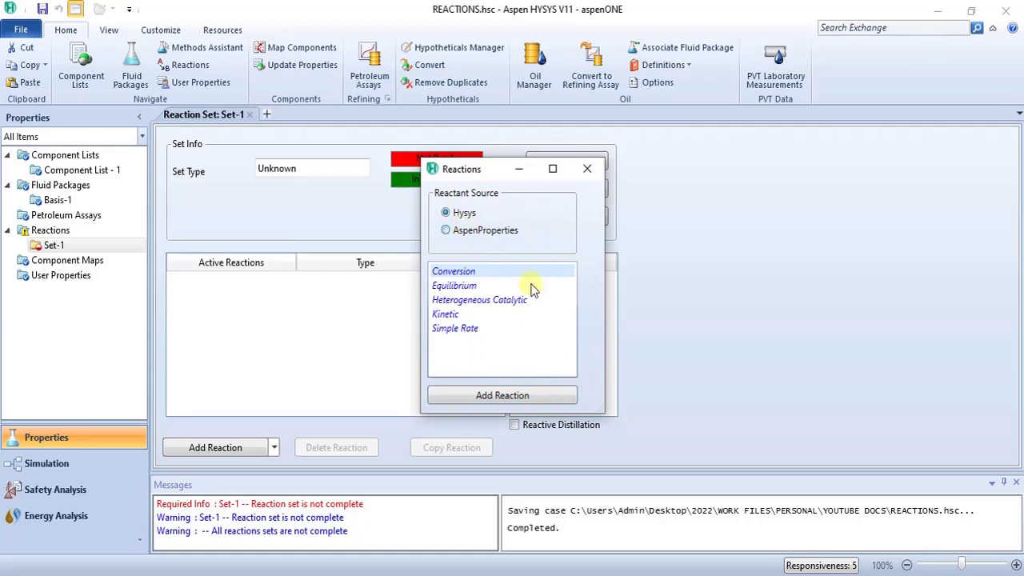
{"action": "left_click", "coordinate": [524, 397]}
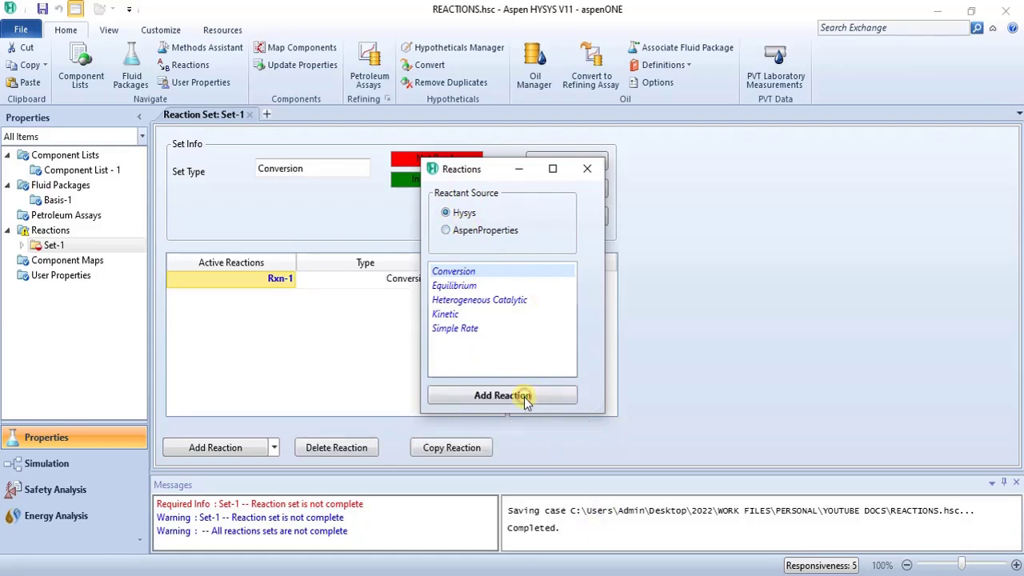
{"action": "left_click", "coordinate": [587, 168]}
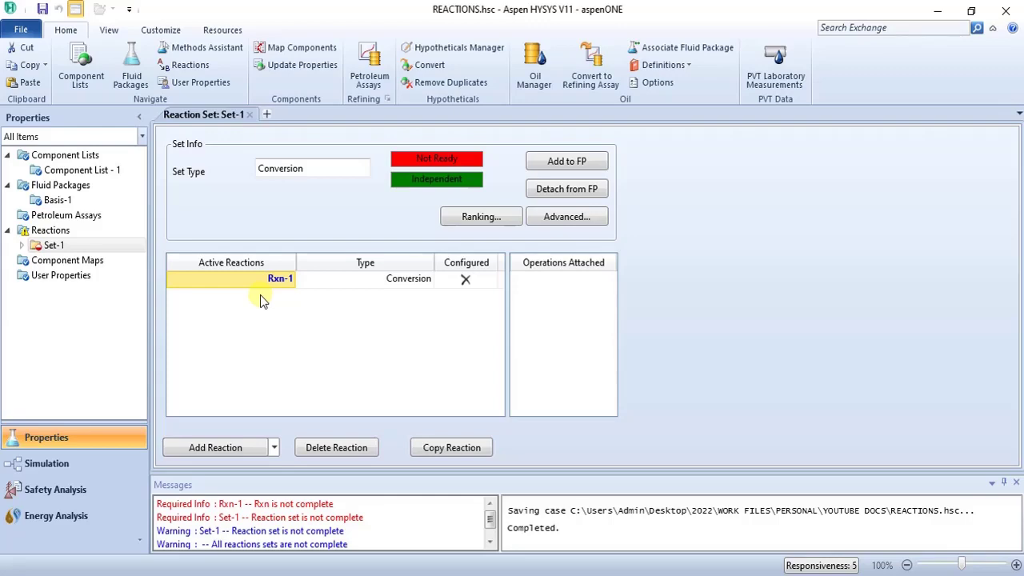
- Switch to REACTIONS 1.pdf in the browser, read the reaction equations and conversions, and return to Aspen HYSYS
{"action": "left_click", "coordinate": [303, 574]}
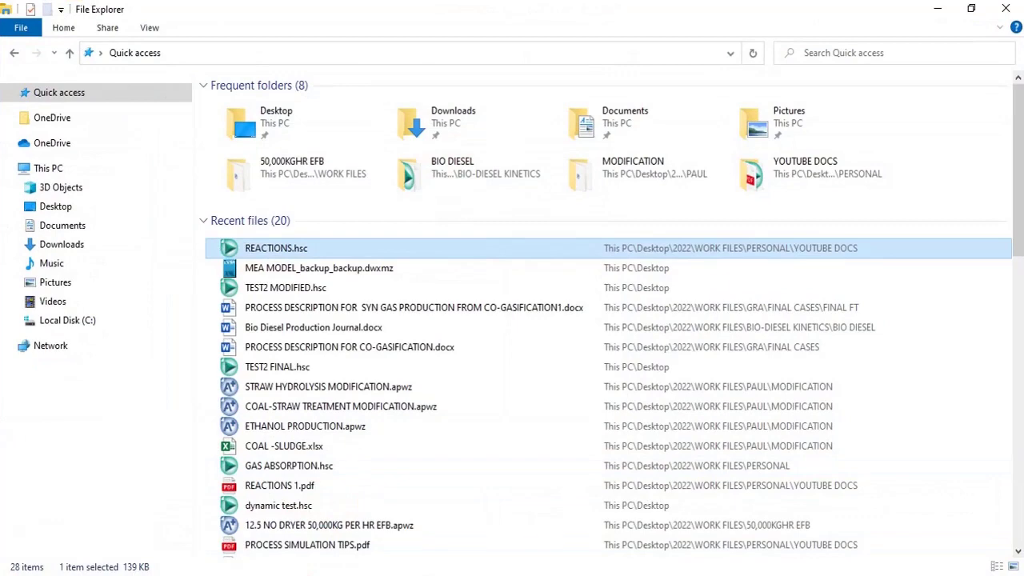
{"action": "left_click", "coordinate": [308, 574]}
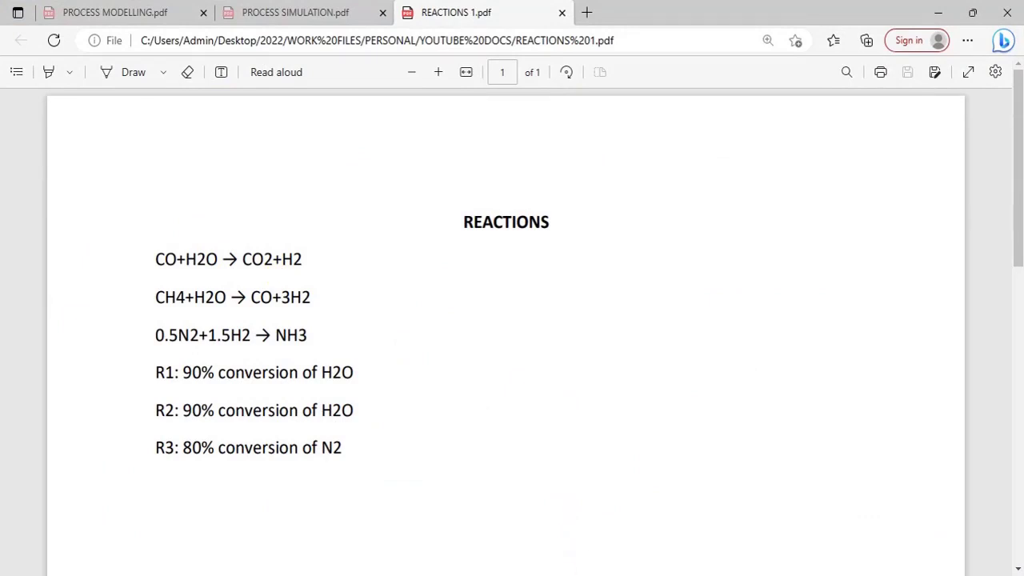
{"action": "mouse_move", "coordinate": [512, 575]}
{"action": "left_click", "coordinate": [670, 549]}
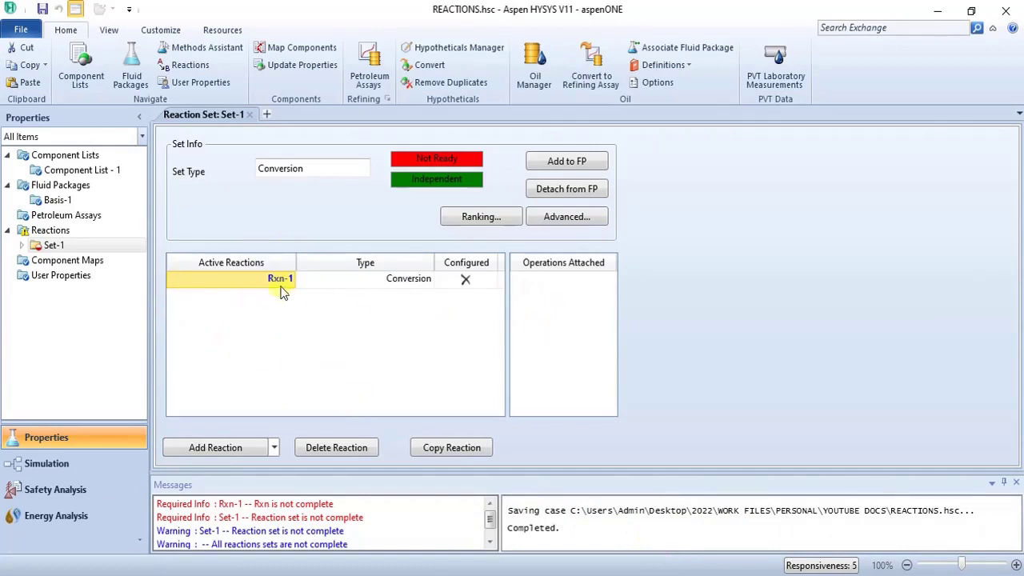
- Add two more conversion reactions to Set-1 using the Hysys reactant source
{"action": "left_click", "coordinate": [225, 453]}
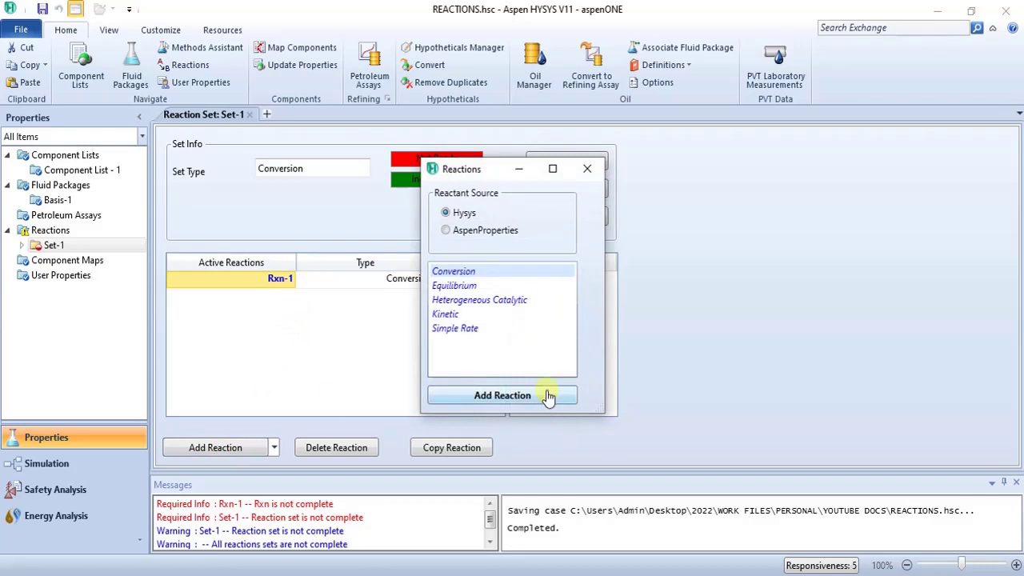
{"action": "left_click", "coordinate": [547, 397]}
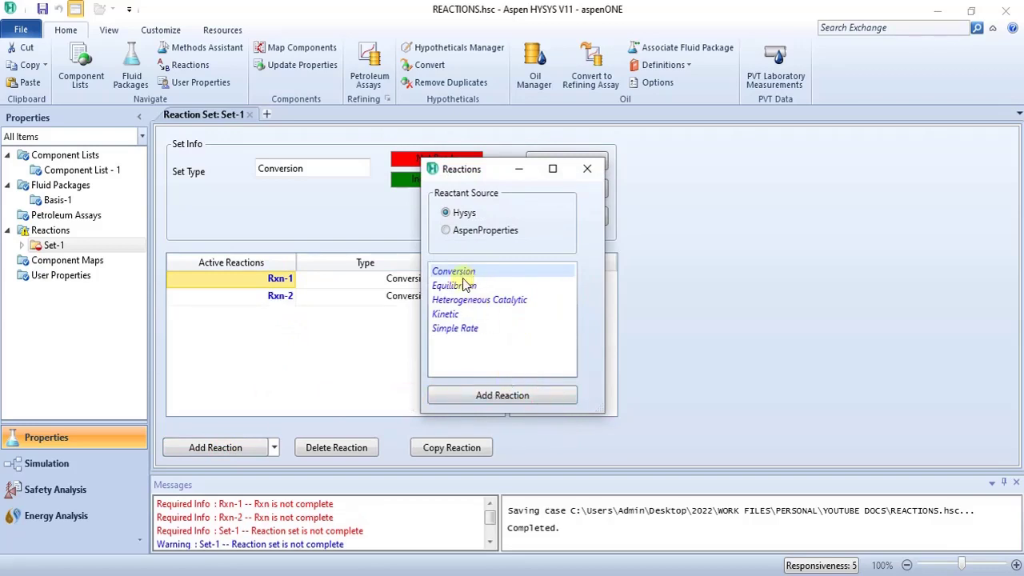
{"action": "left_click", "coordinate": [535, 397]}
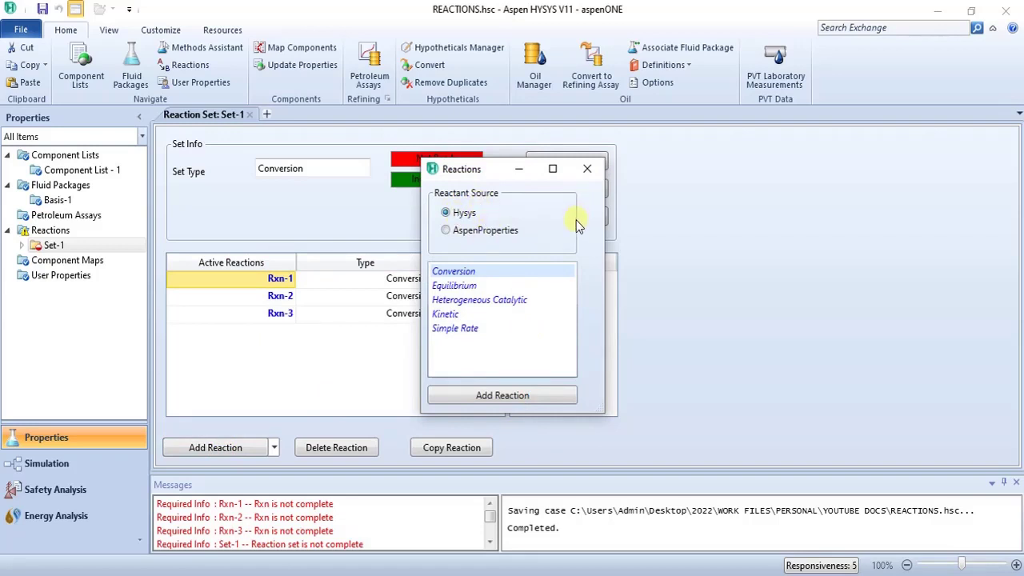
{"action": "left_click", "coordinate": [587, 168]}
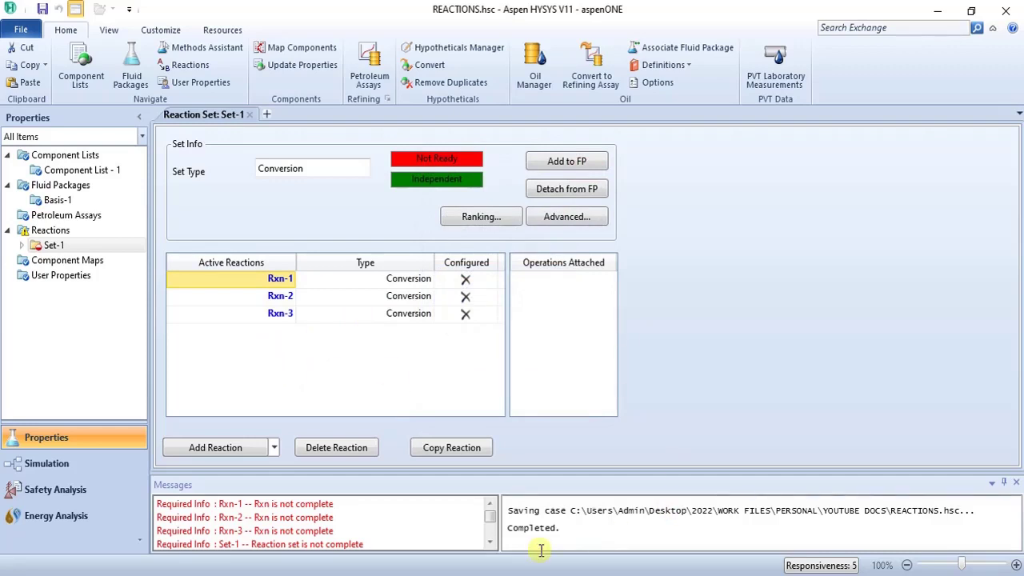
- Open reaction Rxn-1 and add the reactants CO and H2O from REACTIONS 1.pdf to its stoichiometry
{"action": "mouse_move", "coordinate": [467, 527]}
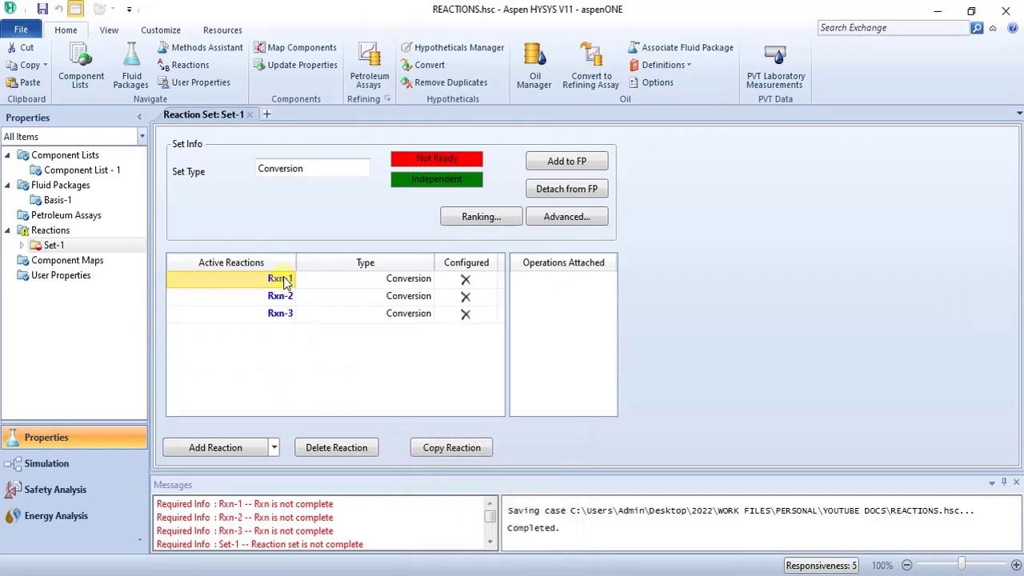
{"action": "left_click", "coordinate": [284, 281]}
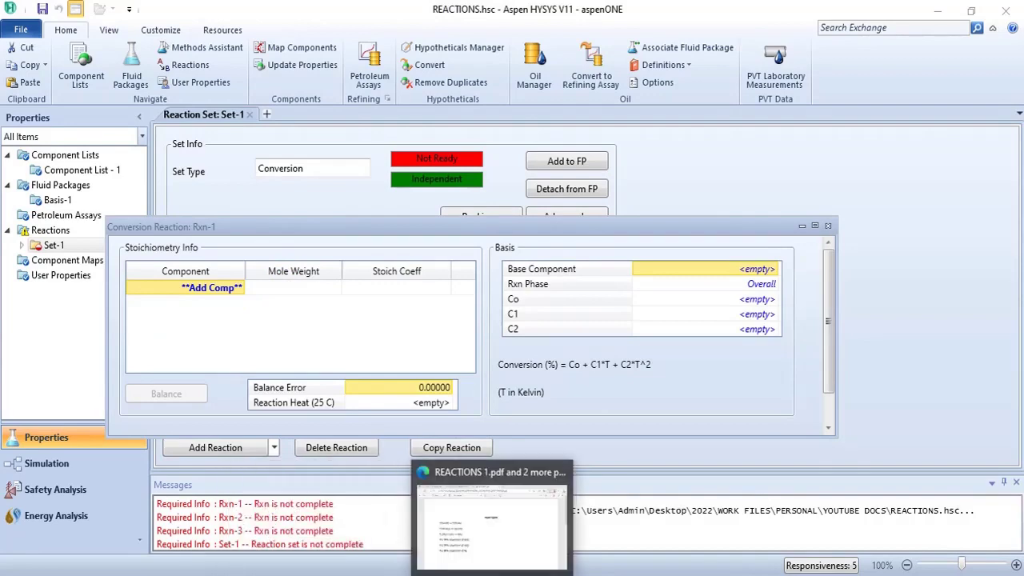
{"action": "mouse_move", "coordinate": [492, 572]}
{"action": "left_click", "coordinate": [496, 522]}
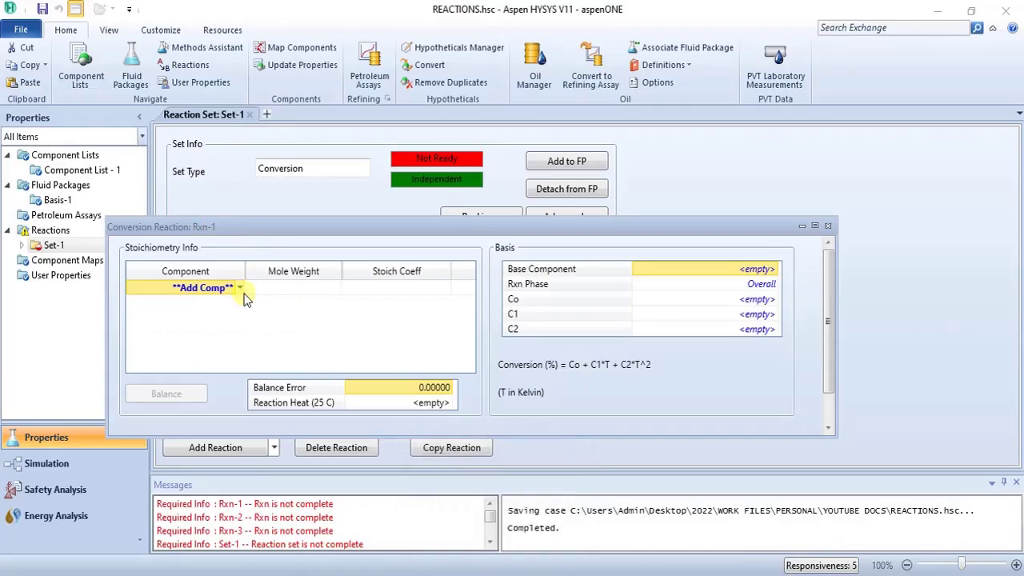
{"action": "left_click", "coordinate": [244, 293]}
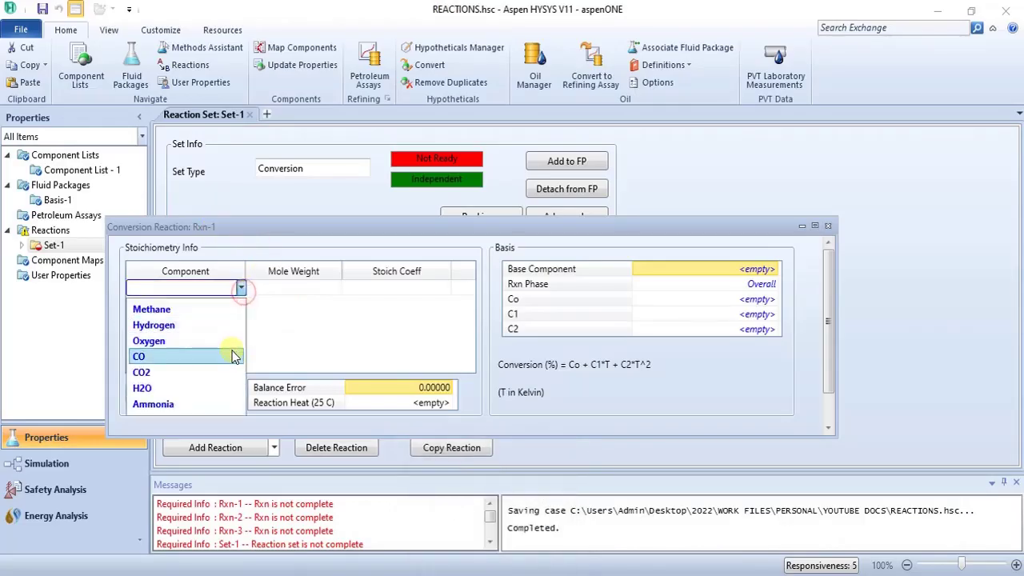
{"action": "left_click", "coordinate": [230, 352]}
{"action": "left_click", "coordinate": [242, 305]}
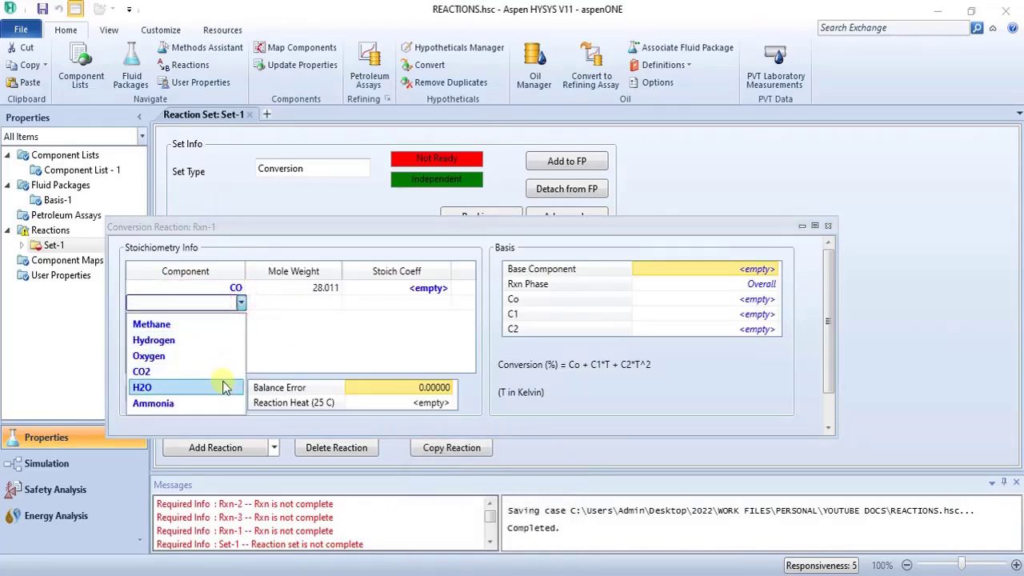
{"action": "left_click", "coordinate": [222, 386]}
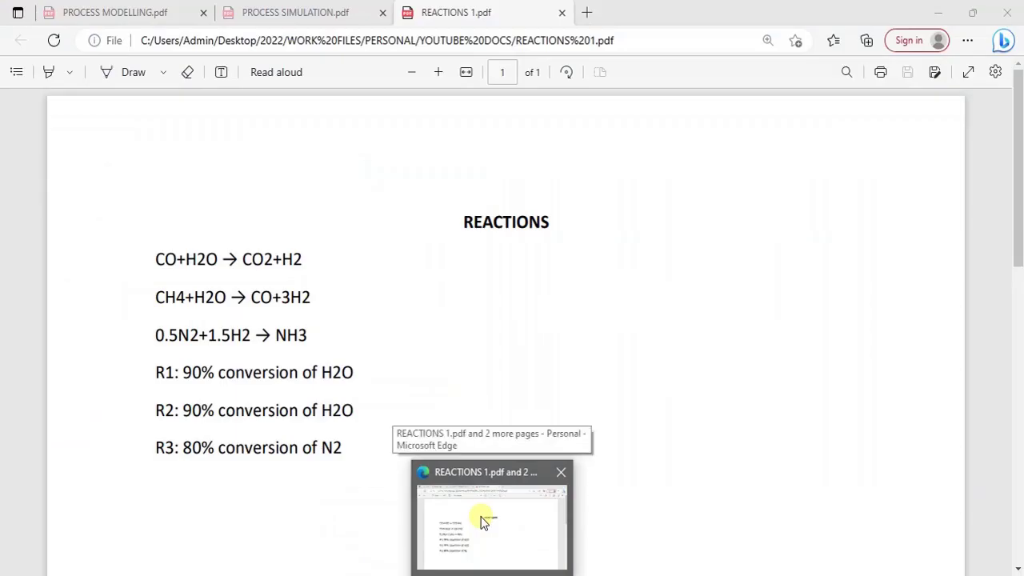
- Check the first equation in REACTIONS 1.pdf and add the products CO2 and Hydrogen to Rxn-1's stoichiometry
{"action": "left_click", "coordinate": [485, 521]}
{"action": "left_click", "coordinate": [239, 322]}
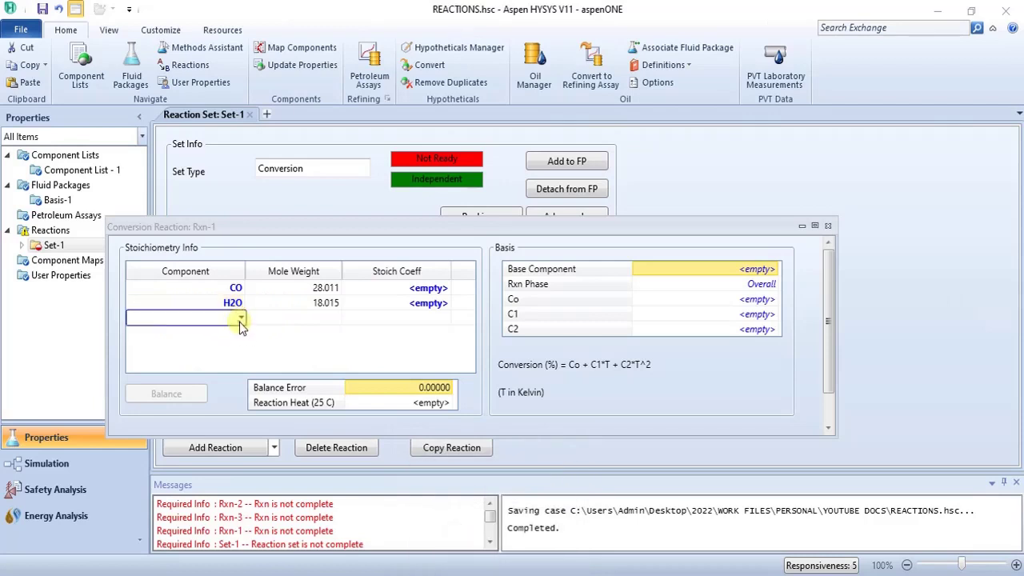
{"action": "left_click", "coordinate": [240, 319]}
{"action": "left_click", "coordinate": [233, 386]}
{"action": "left_click", "coordinate": [241, 334]}
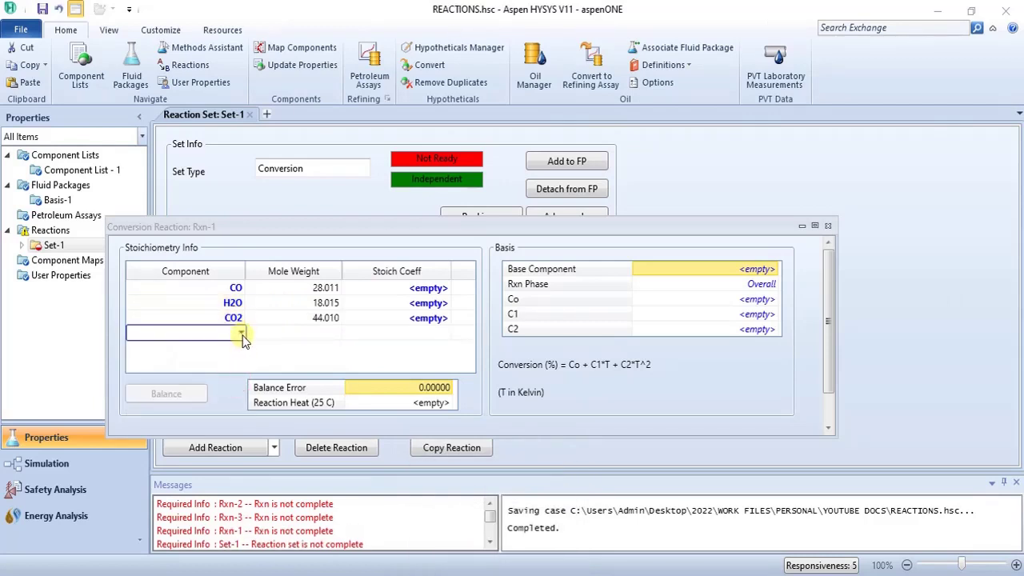
{"action": "left_click", "coordinate": [243, 335]}
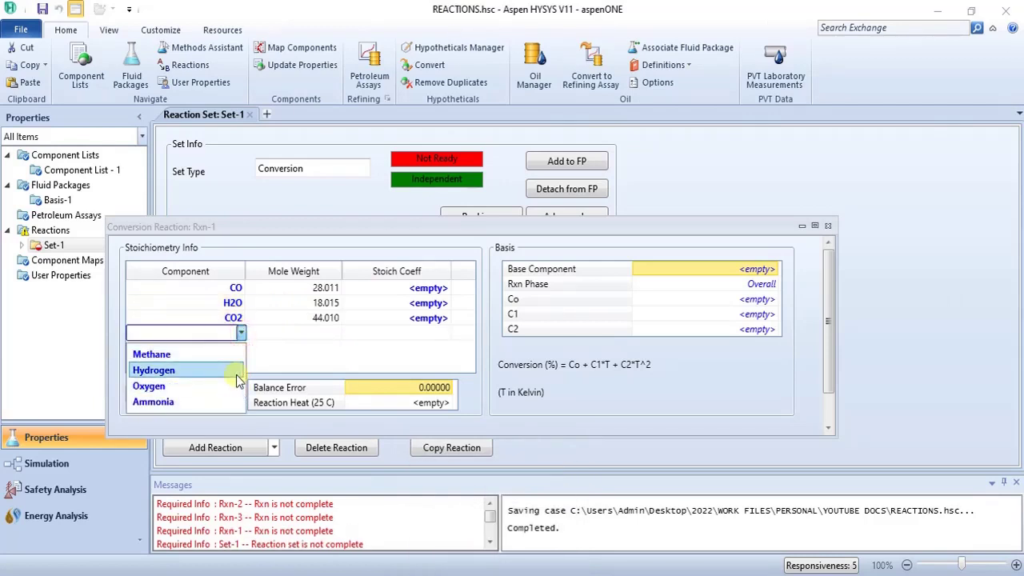
{"action": "left_click", "coordinate": [236, 370]}
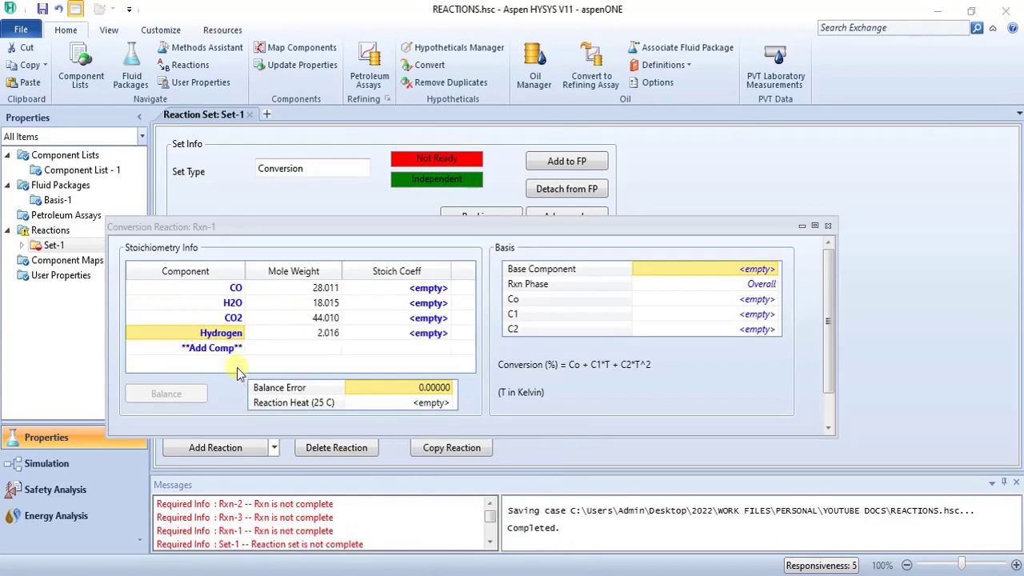
{"action": "left_click", "coordinate": [230, 352]}
- Set Rxn-1's stoichiometric coefficients to -1 for CO, -1 for H2O, 1 for CO2 and 1 for Hydrogen
{"action": "left_click", "coordinate": [443, 289]}
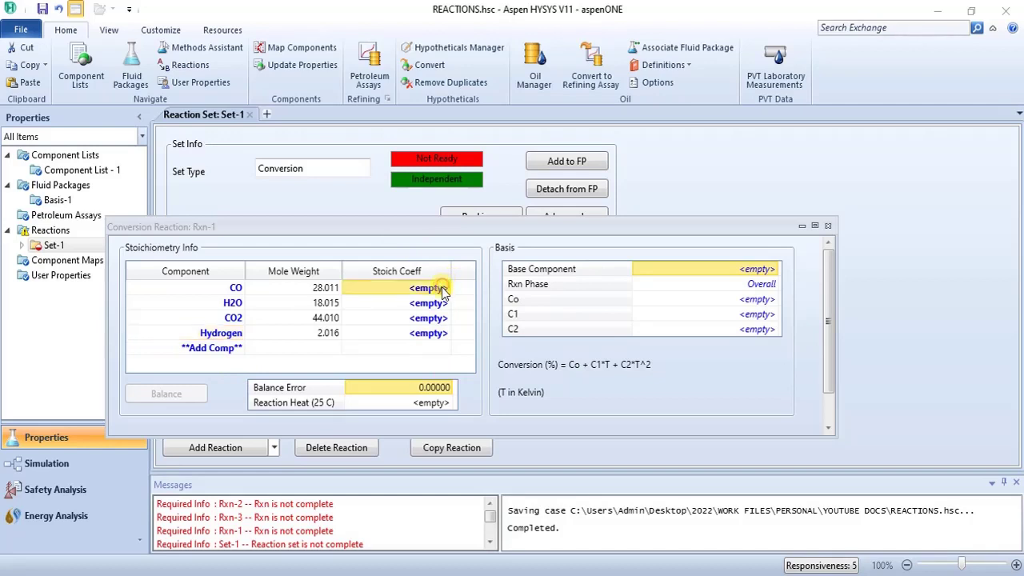
{"action": "left_click", "coordinate": [482, 530]}
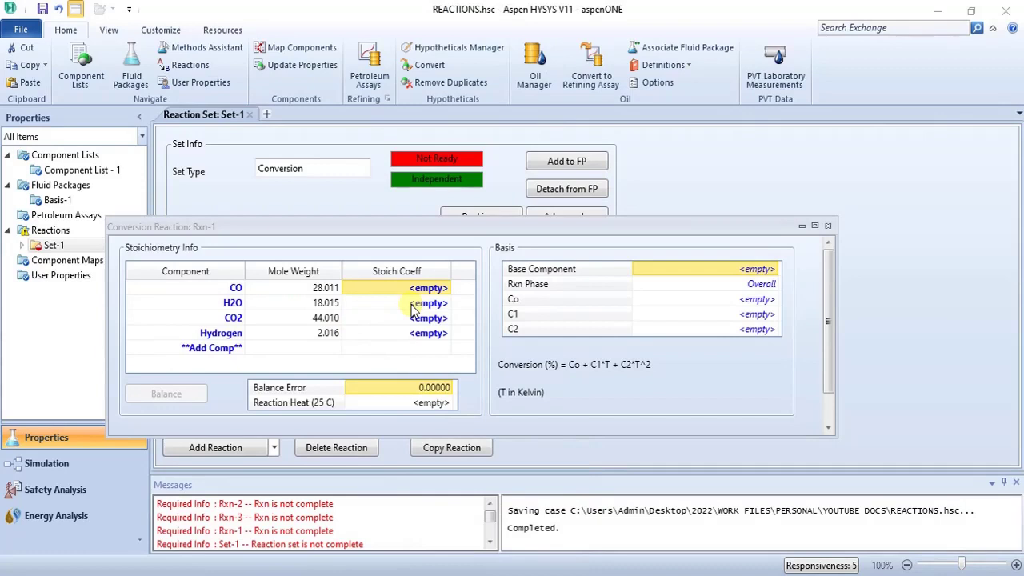
{"action": "type", "text": "-1"}
{"action": "key", "text": "Return"}
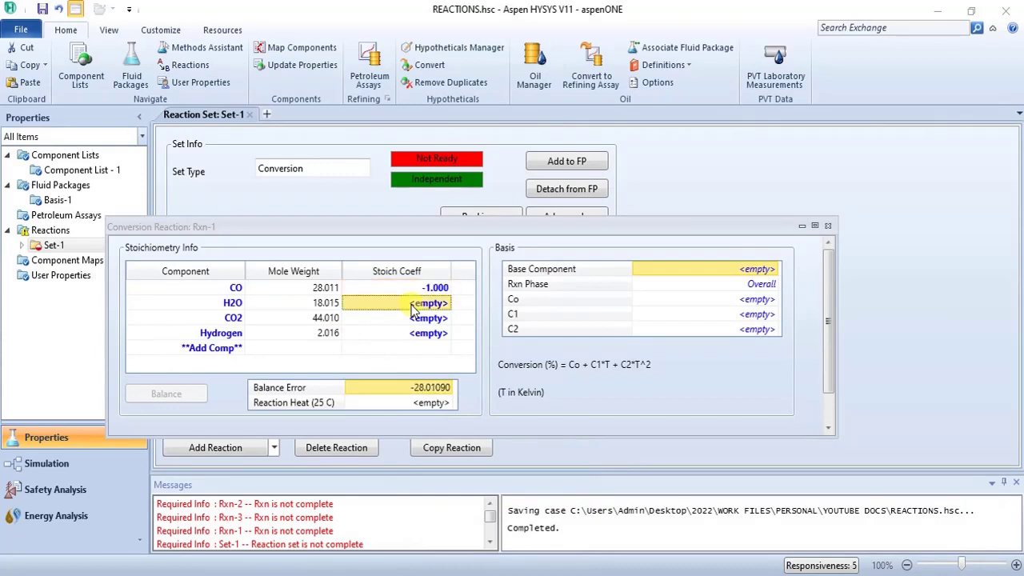
{"action": "type", "text": "-"}
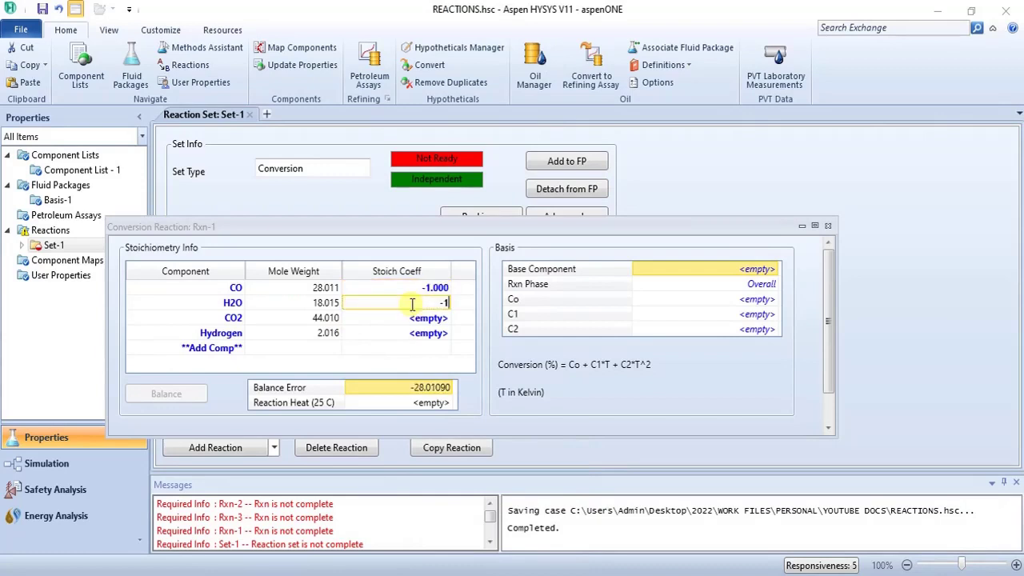
{"action": "type", "text": "1"}
{"action": "key", "text": "Return"}
{"action": "type", "text": "1"}
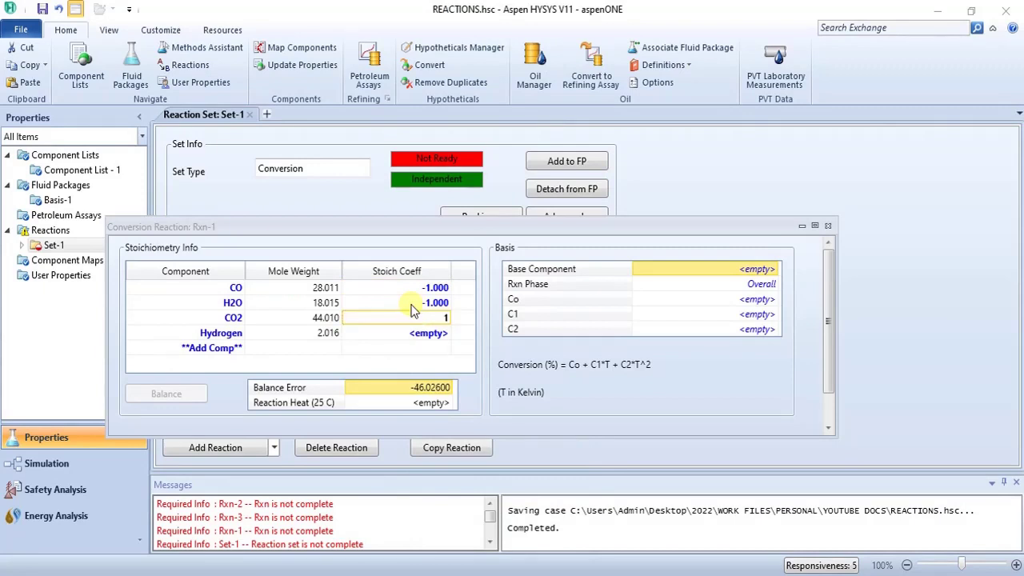
{"action": "key", "text": "Return"}
{"action": "type", "text": "1"}
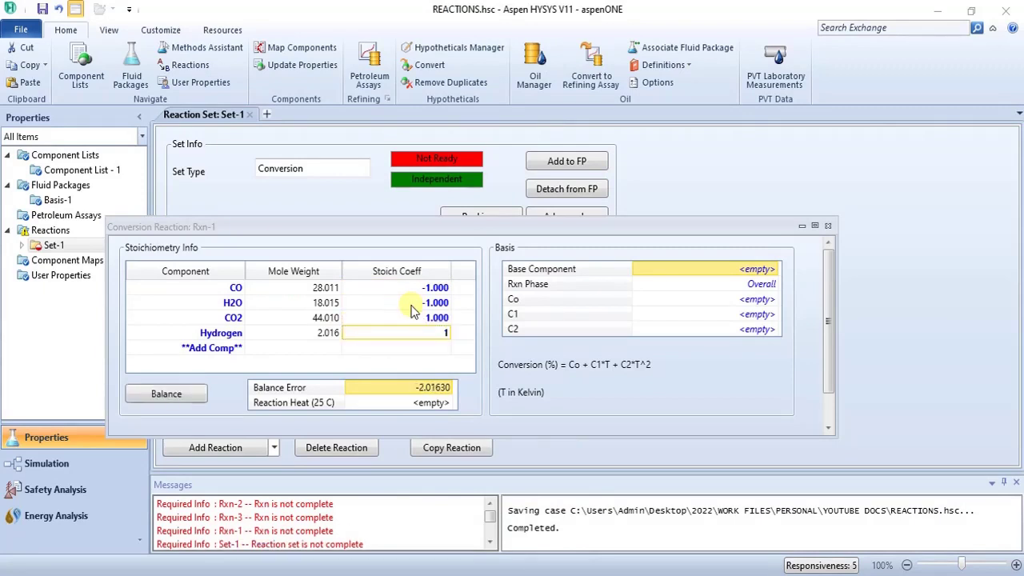
{"action": "key", "text": "Return"}
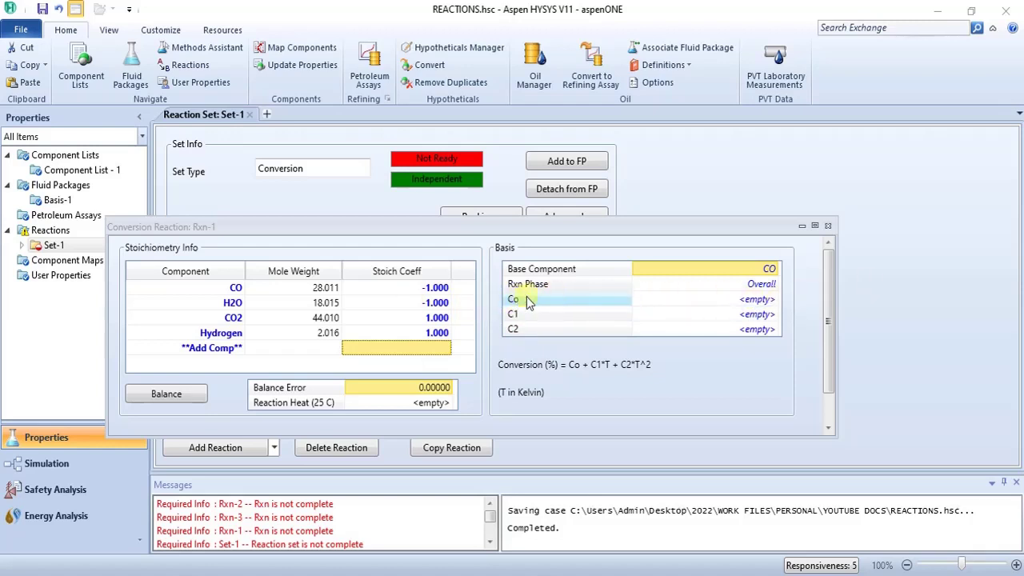
- Set Rxn-1's base component to H2O with a Co conversion of 90, and enlarge the reaction window downward
{"action": "left_click", "coordinate": [760, 300]}
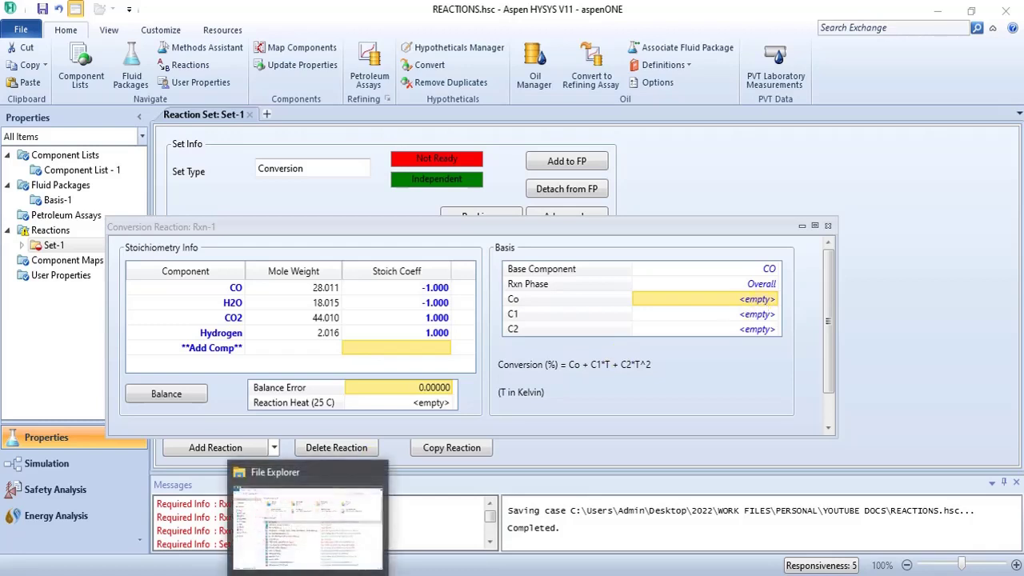
{"action": "mouse_move", "coordinate": [465, 518]}
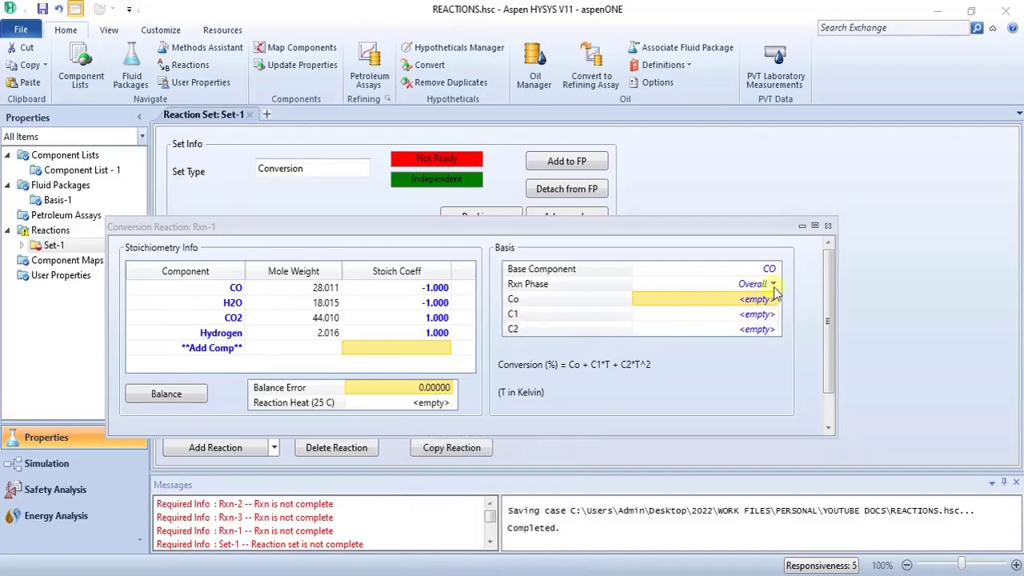
{"action": "left_click", "coordinate": [774, 270]}
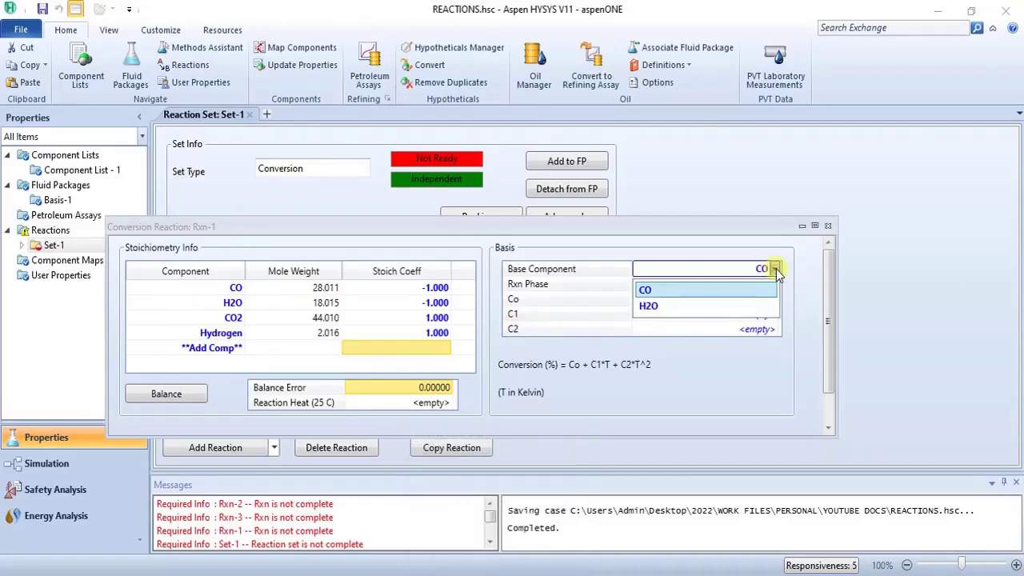
{"action": "left_click", "coordinate": [739, 307]}
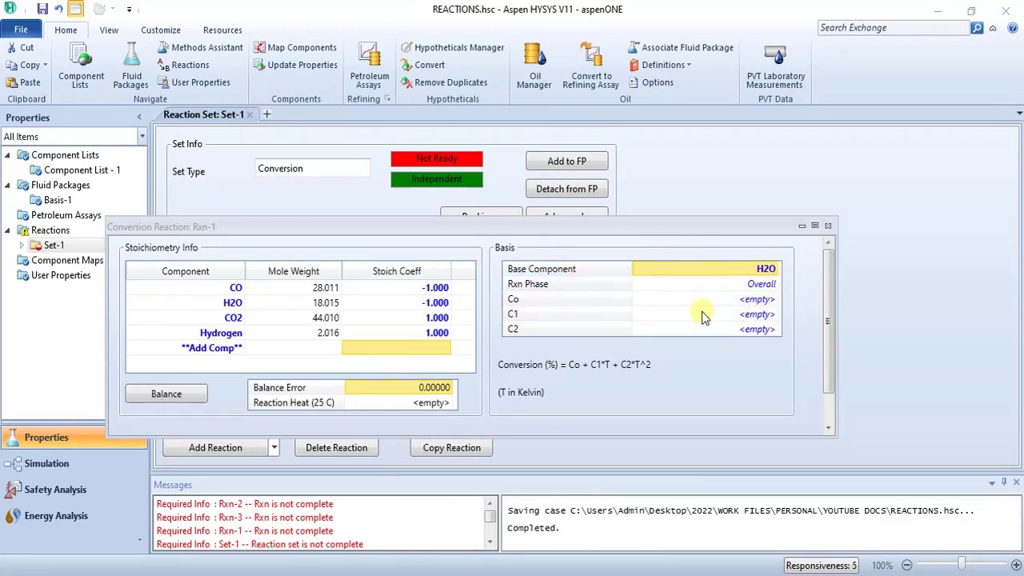
{"action": "left_click", "coordinate": [762, 300]}
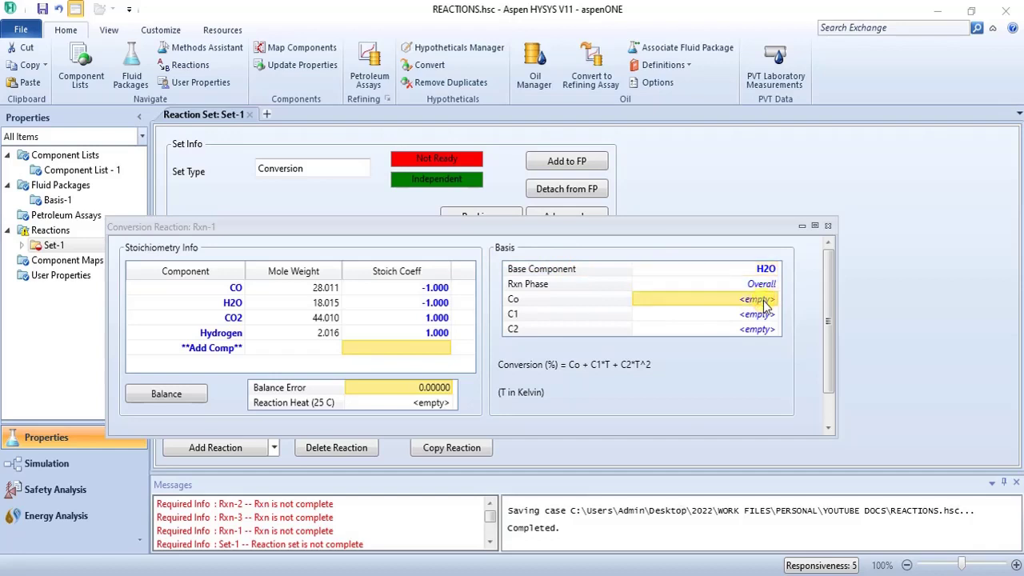
{"action": "type", "text": "90"}
{"action": "key", "text": "Return"}
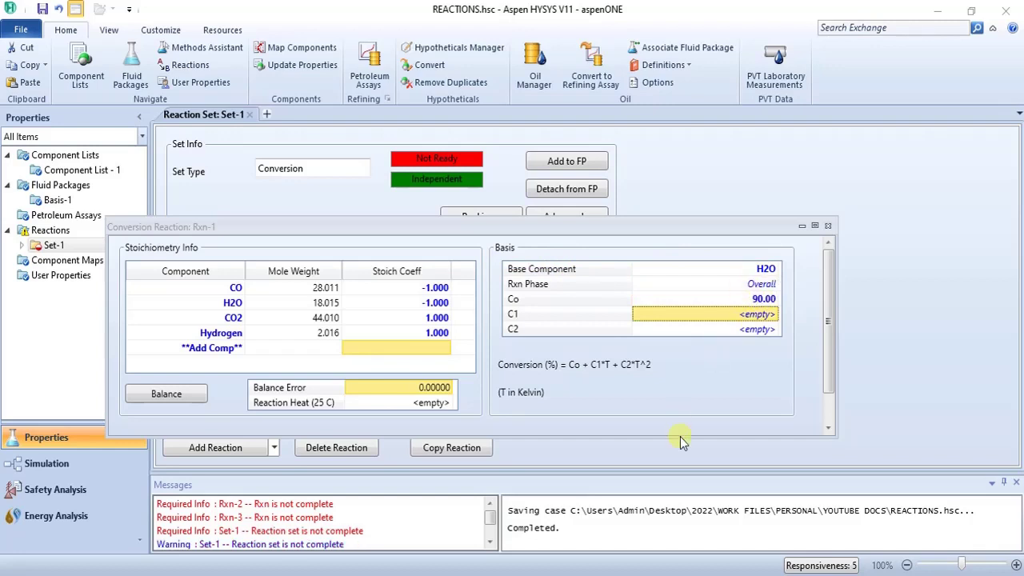
{"action": "left_click_drag", "start_coordinate": [680, 436], "coordinate": [690, 504]}
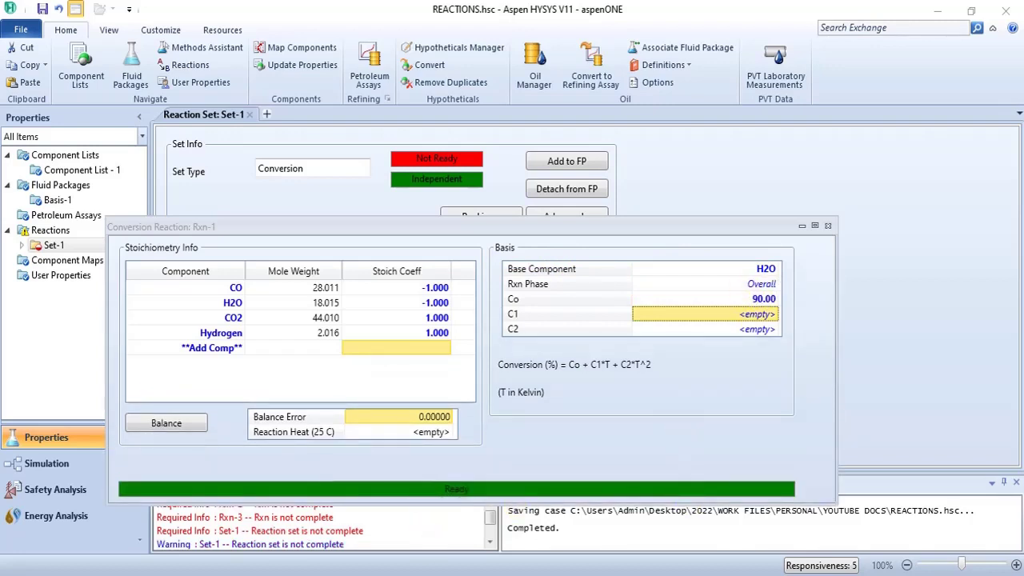
{"action": "mouse_move", "coordinate": [510, 525]}
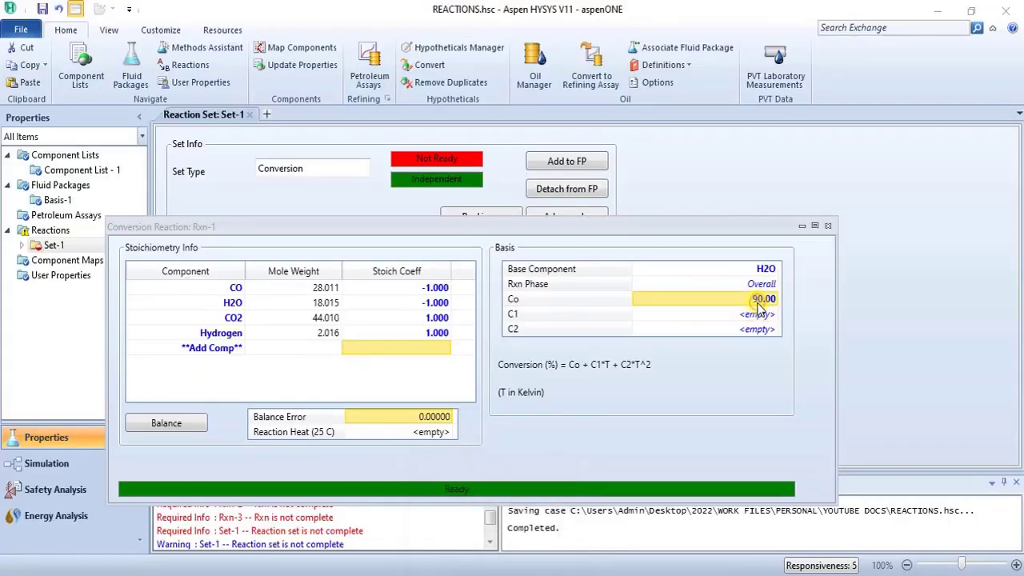
- Clear the Co conversion value of Rxn-1 and enter 90 again
{"action": "key", "text": "BackSpace"}
{"action": "key", "text": "Return"}
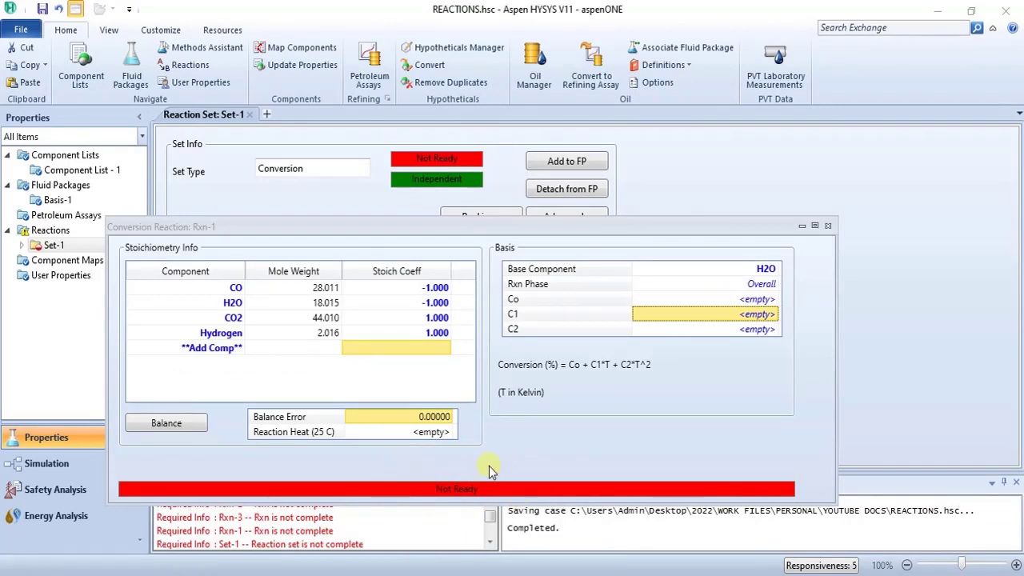
{"action": "left_click", "coordinate": [762, 298]}
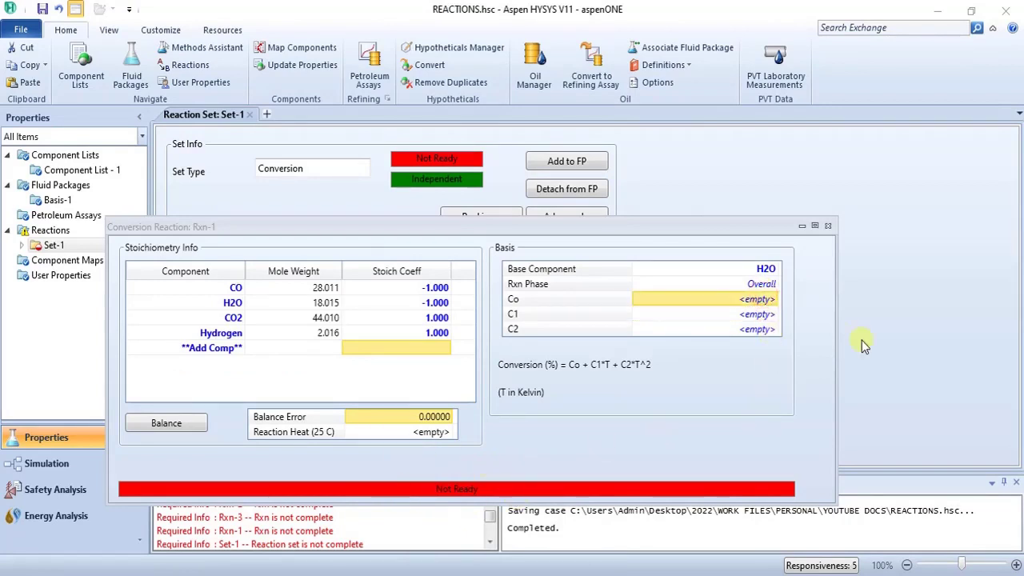
{"action": "type", "text": "90"}
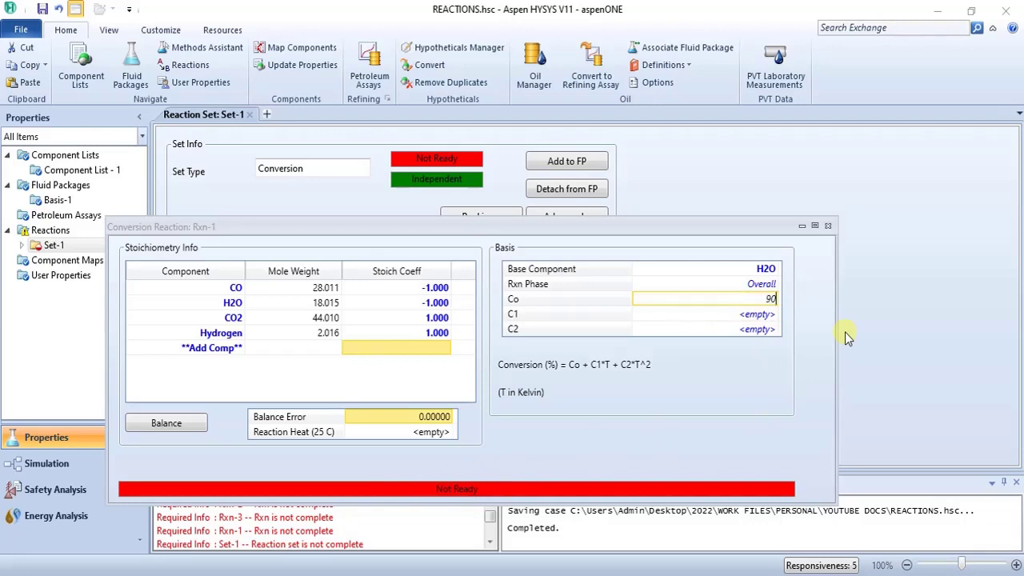
{"action": "key", "text": "Return"}
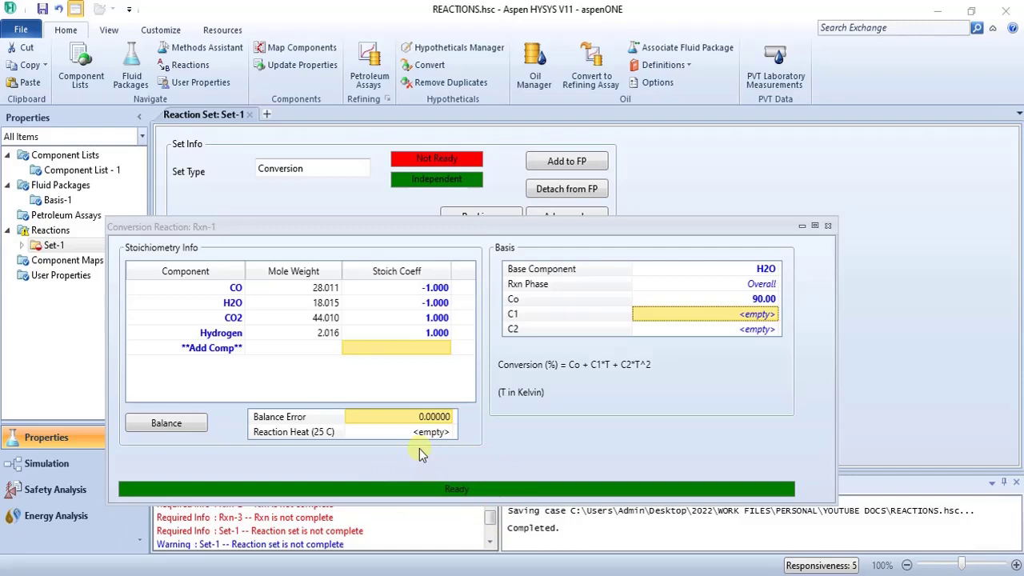
- Close Rxn-1's window, then open Rxn-2 for editing and reposition its window over the reaction set form
{"action": "left_click", "coordinate": [828, 227]}
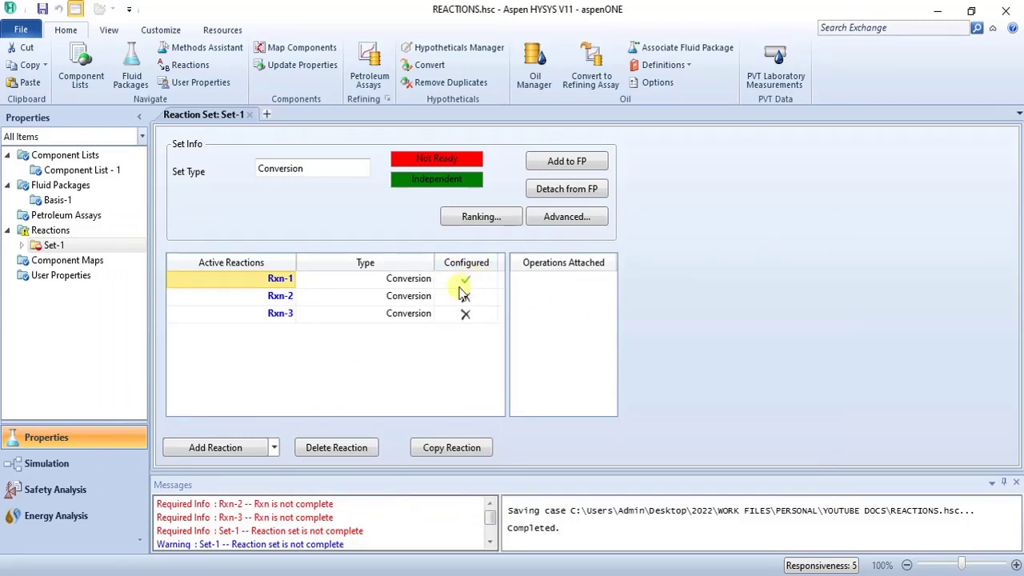
{"action": "double_click", "coordinate": [260, 296]}
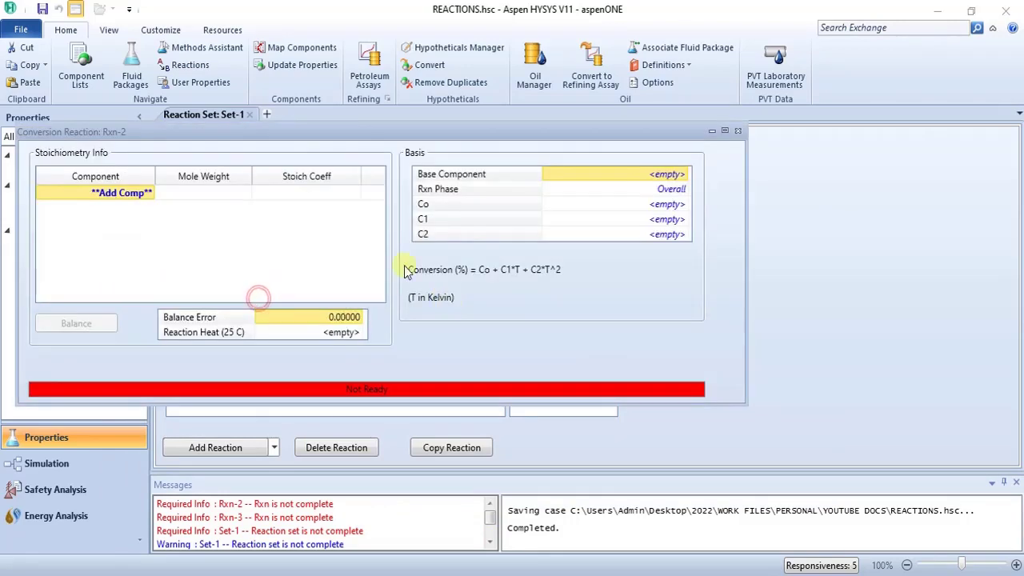
{"action": "left_click_drag", "start_coordinate": [358, 136], "coordinate": [517, 210]}
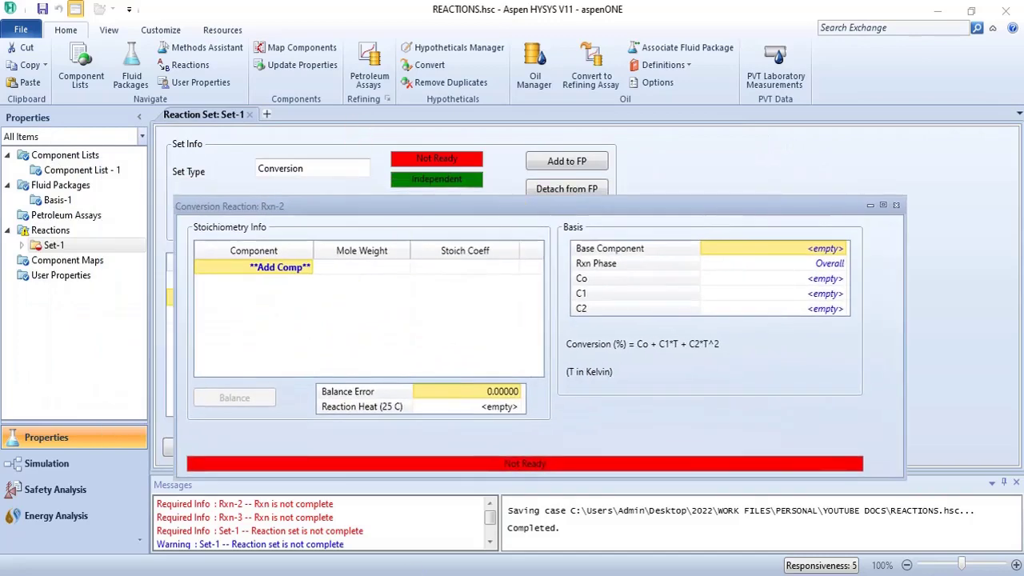
- Check the second equation in REACTIONS 1.pdf and add the reactants Methane and H2O to Rxn-2's stoichiometry
{"action": "mouse_move", "coordinate": [486, 574]}
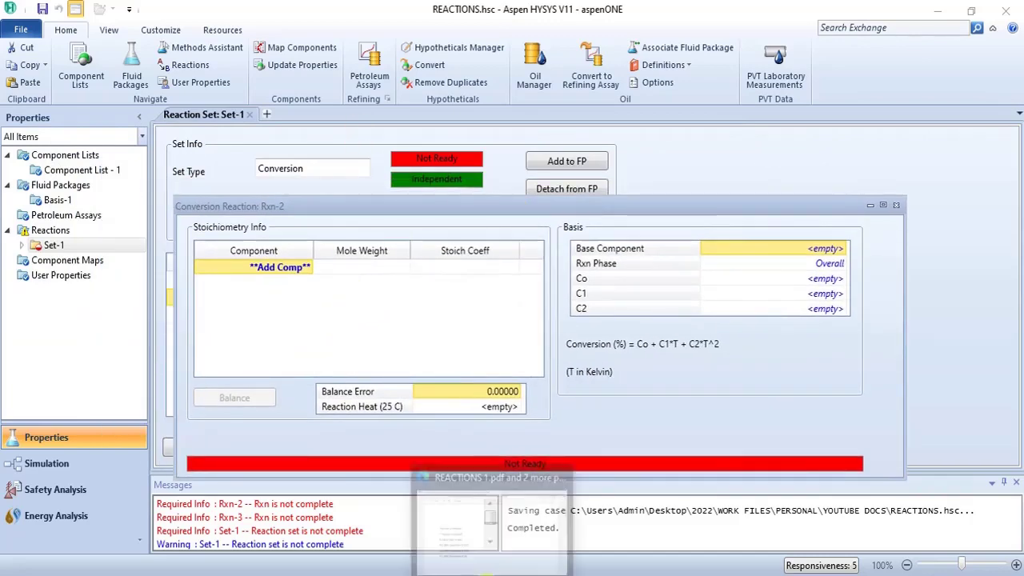
{"action": "mouse_move", "coordinate": [462, 557]}
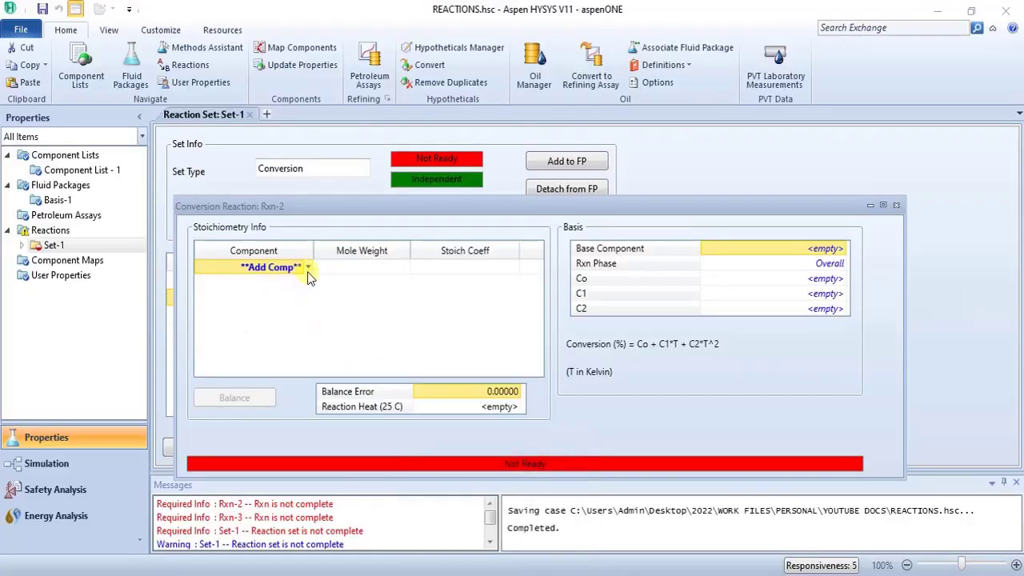
{"action": "left_click", "coordinate": [310, 270]}
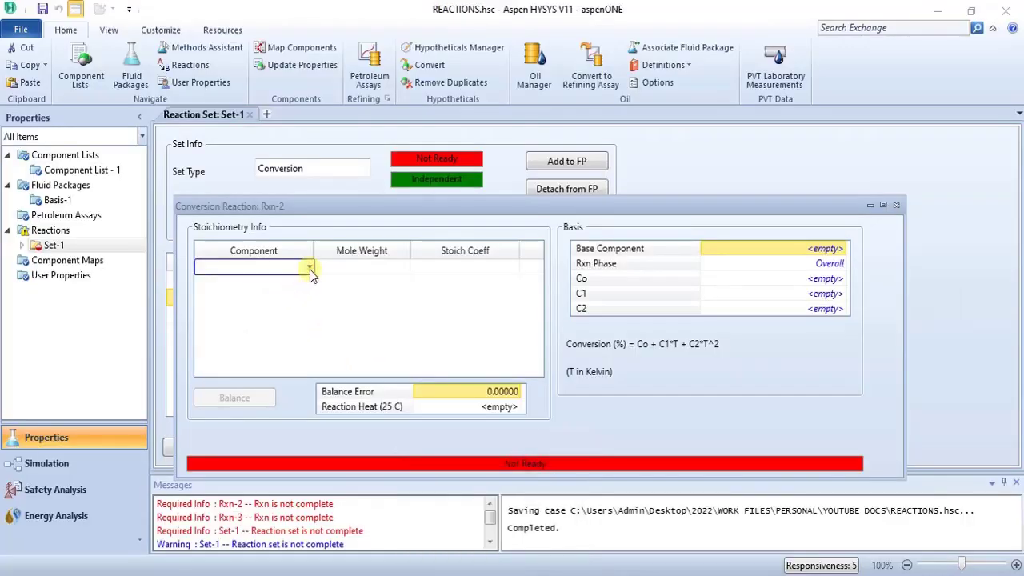
{"action": "left_click", "coordinate": [310, 270]}
{"action": "left_click", "coordinate": [284, 290]}
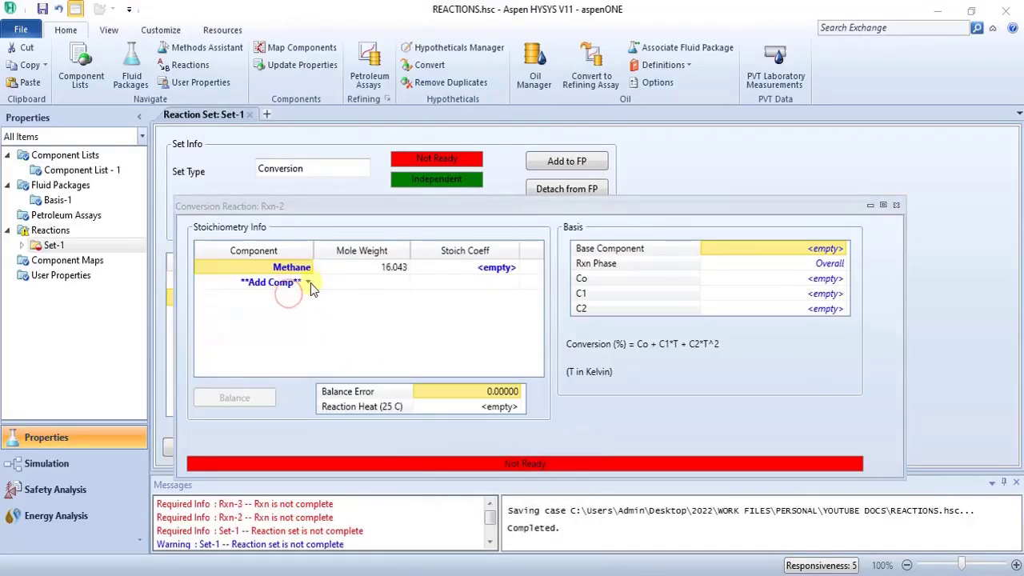
{"action": "left_click", "coordinate": [310, 285]}
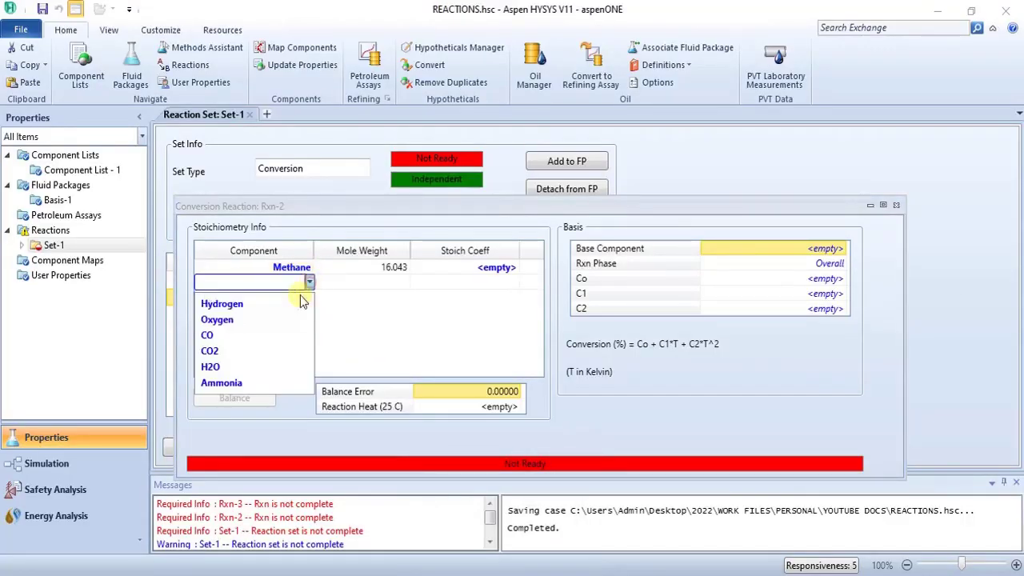
{"action": "left_click", "coordinate": [272, 366]}
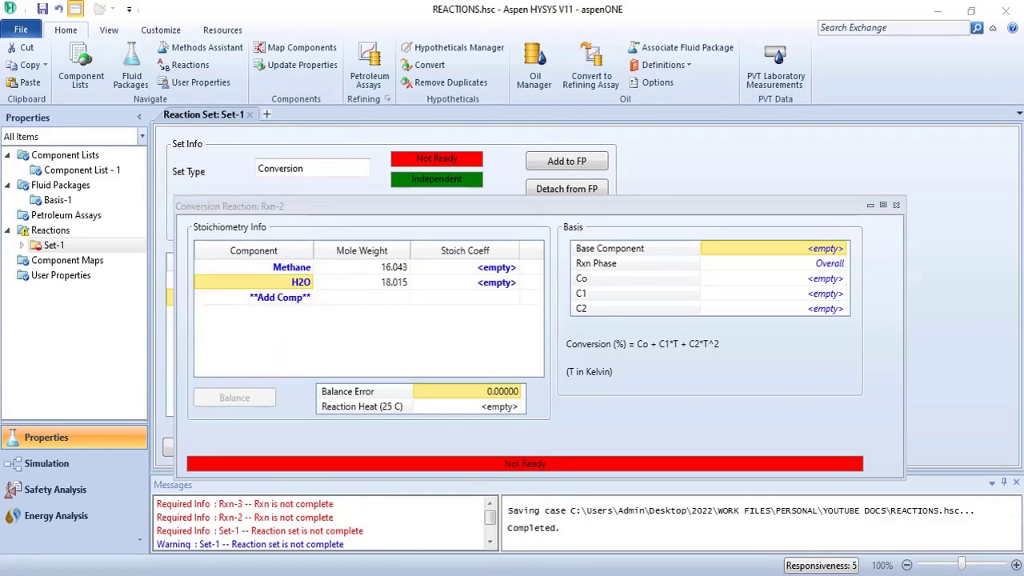
- Add the products CO and Hydrogen to Rxn-2's stoichiometry, following the equation in REACTIONS 1.pdf
{"action": "mouse_move", "coordinate": [493, 507]}
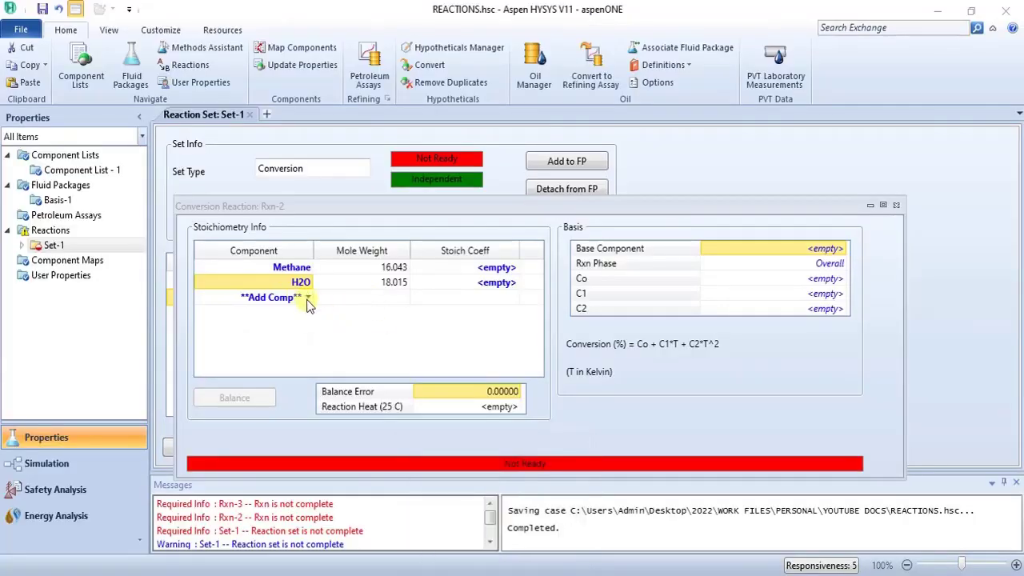
{"action": "left_click", "coordinate": [306, 301]}
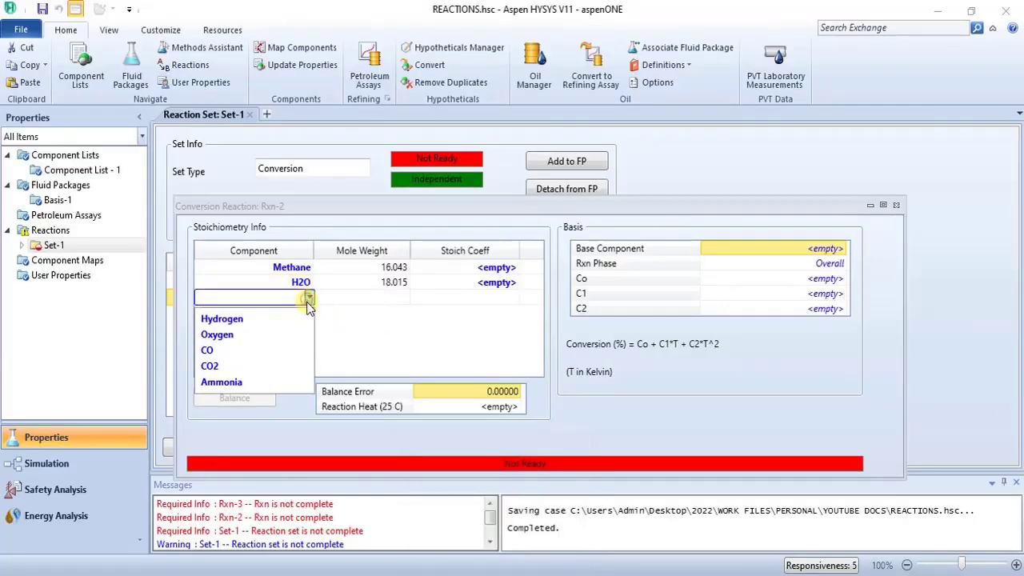
{"action": "left_click", "coordinate": [296, 350]}
{"action": "left_click", "coordinate": [308, 313]}
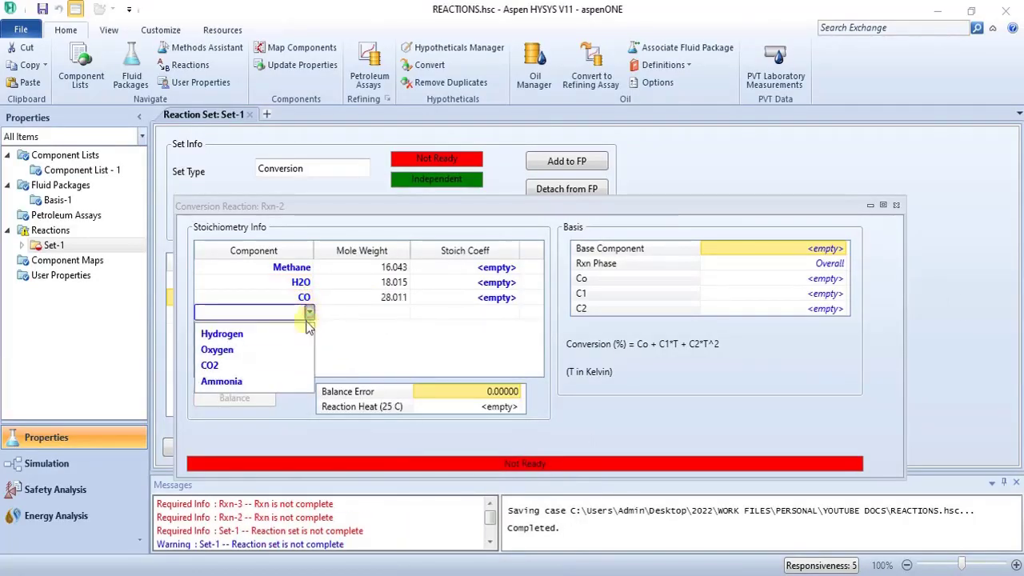
{"action": "left_click", "coordinate": [223, 334]}
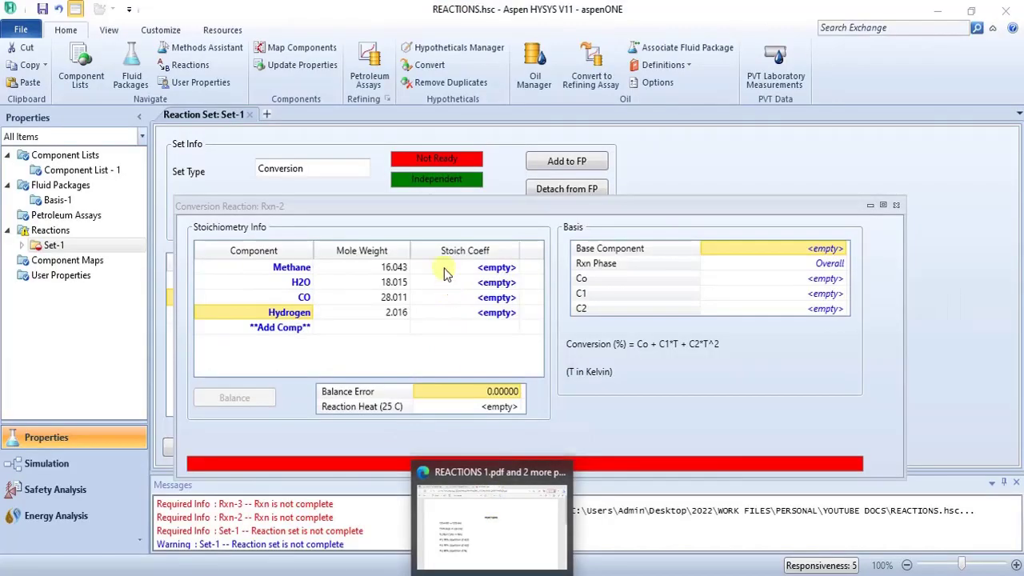
- Set Rxn-2's stoichiometric coefficients to -1 for Methane, -1 for H2O, 1 for CO and 3 for Hydrogen
{"action": "left_click", "coordinate": [481, 280]}
{"action": "left_click", "coordinate": [481, 269]}
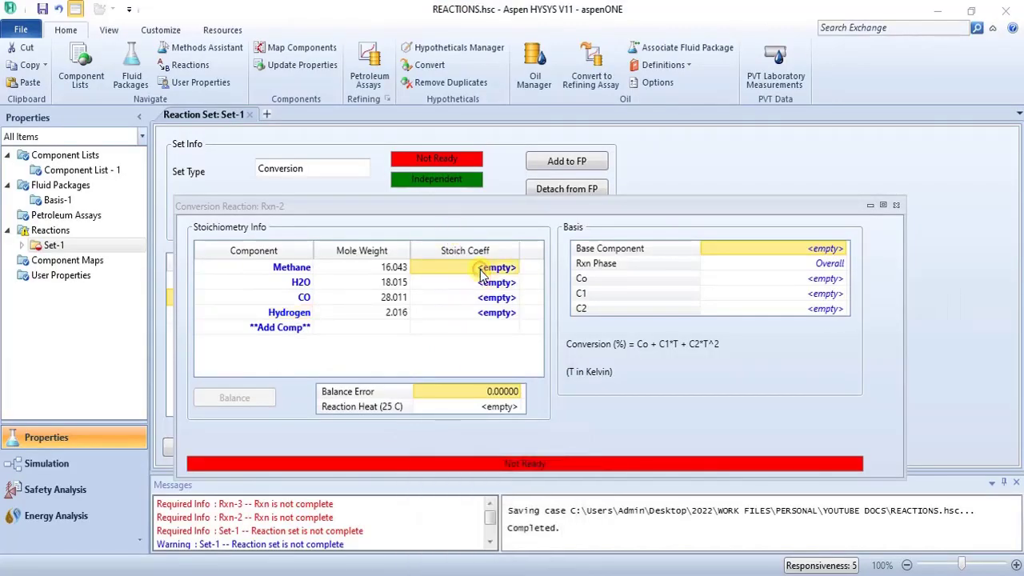
{"action": "type", "text": "-1"}
{"action": "key", "text": "Return"}
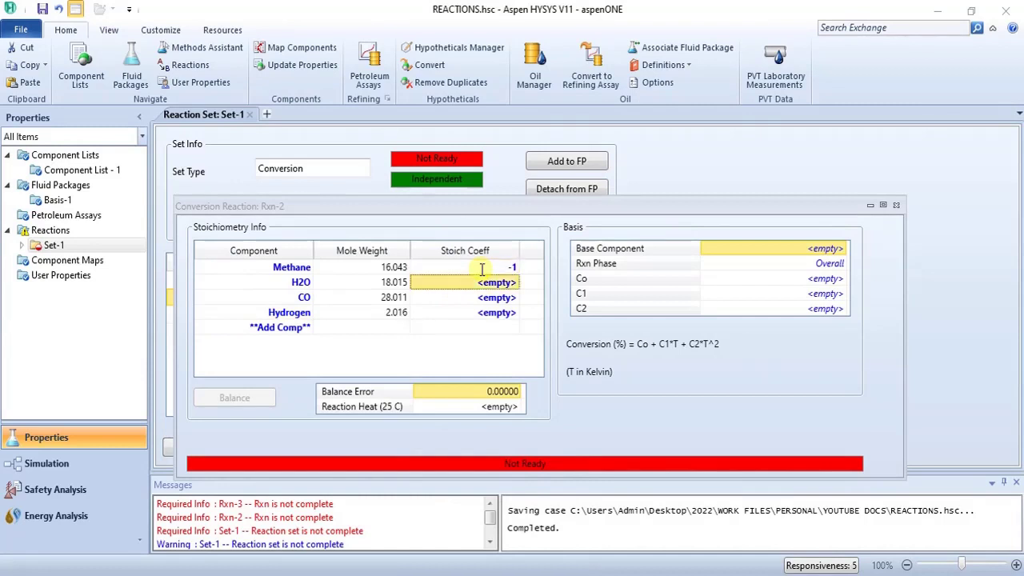
{"action": "type", "text": "-1"}
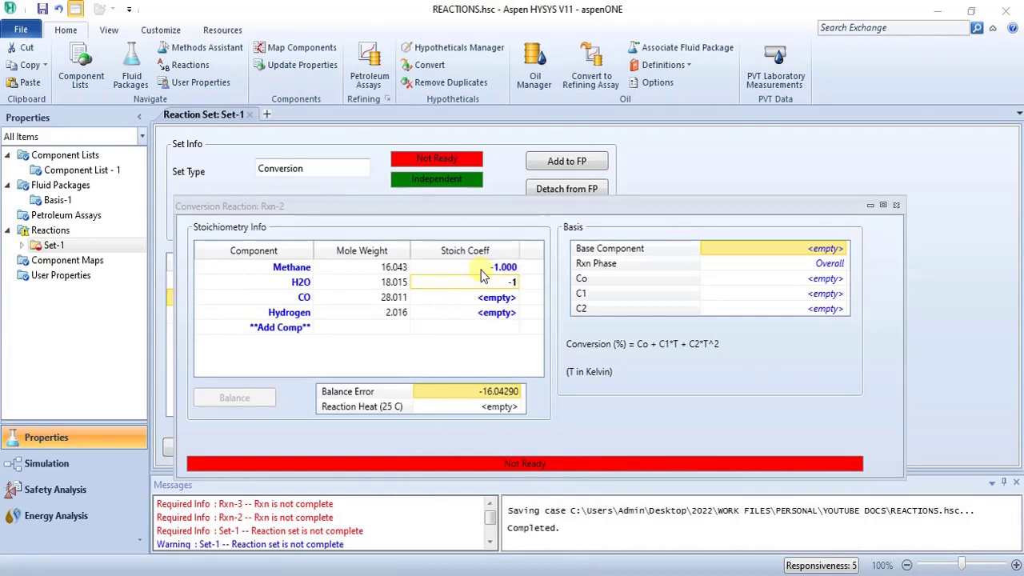
{"action": "key", "text": "Return"}
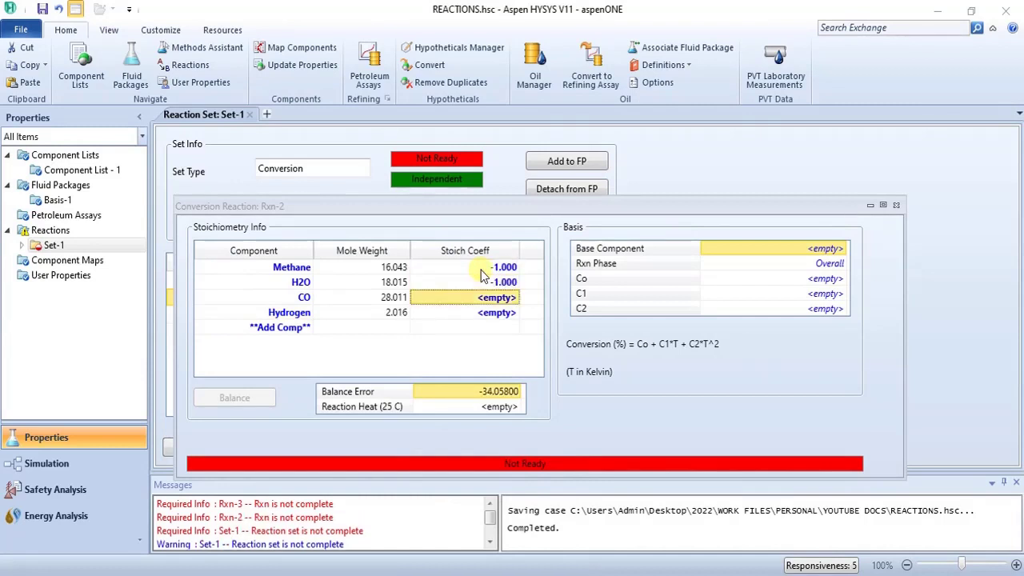
{"action": "type", "text": "1"}
{"action": "key", "text": "Return"}
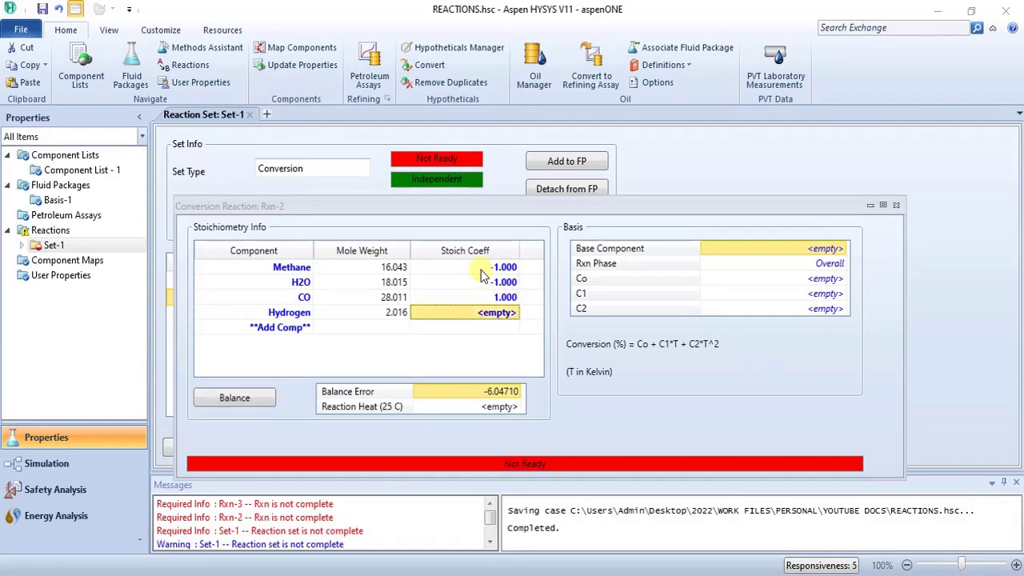
{"action": "type", "text": "3"}
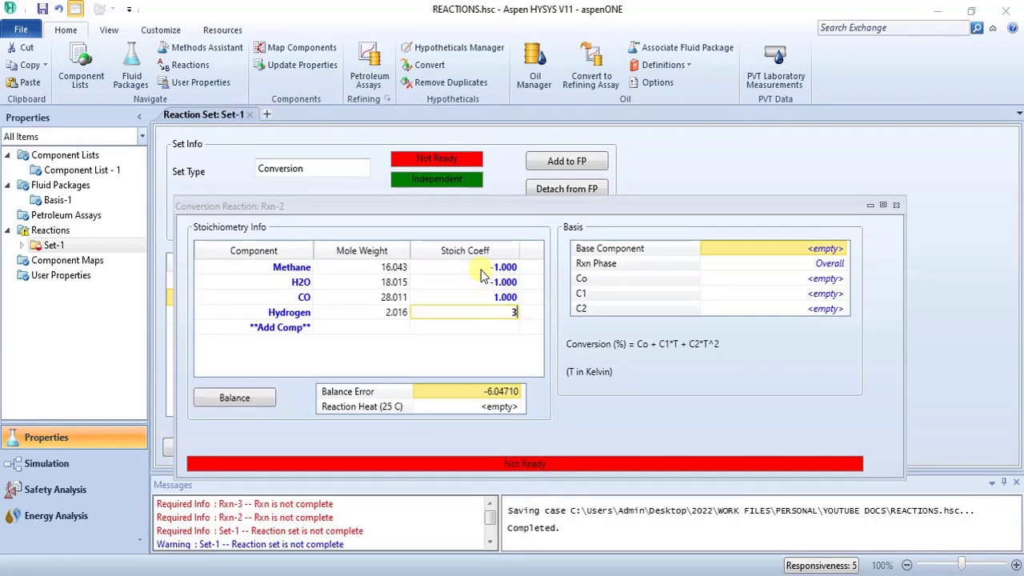
{"action": "key", "text": "Return"}
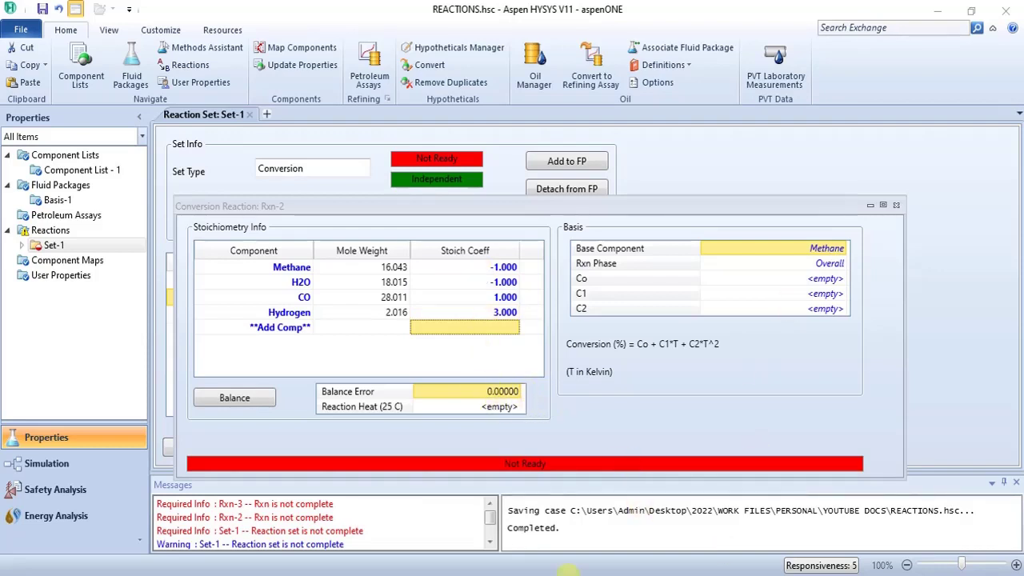
- Check REACTIONS 1.pdf and set Rxn-2's base component to H2O with a Co conversion of 90
{"action": "mouse_move", "coordinate": [491, 570]}
{"action": "mouse_move", "coordinate": [482, 528]}
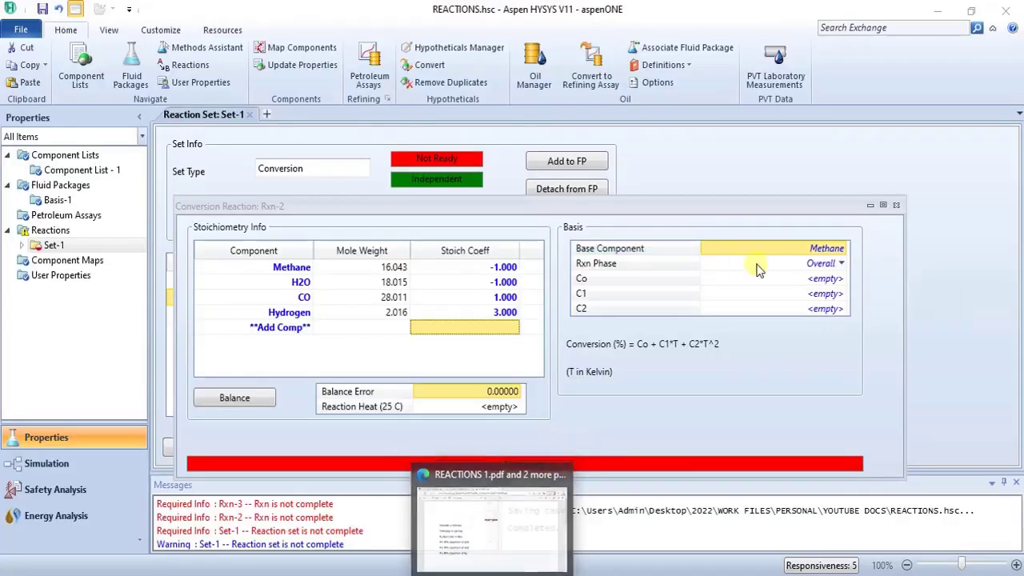
{"action": "left_click", "coordinate": [841, 250]}
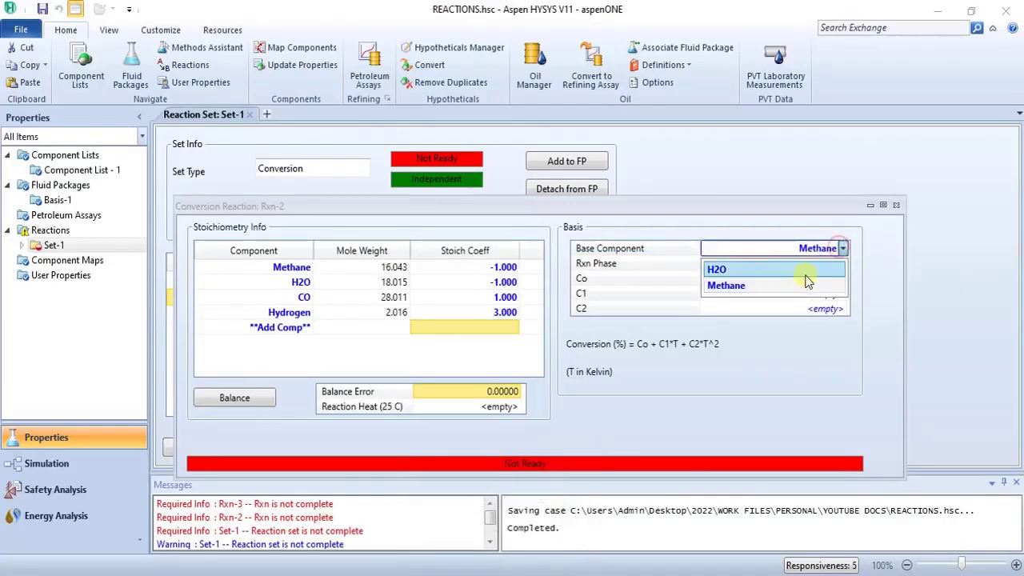
{"action": "left_click", "coordinate": [832, 269]}
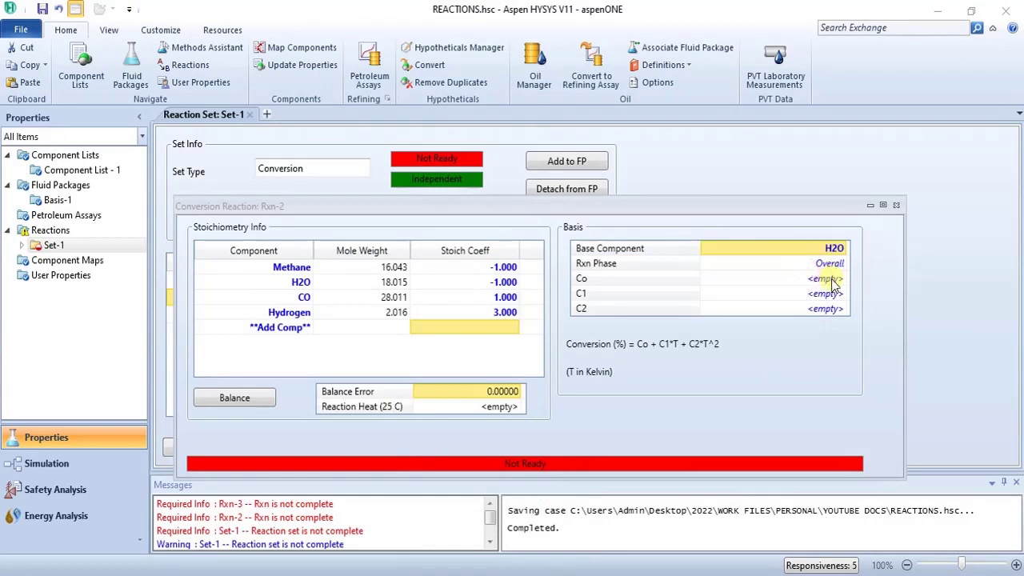
{"action": "left_click", "coordinate": [832, 280]}
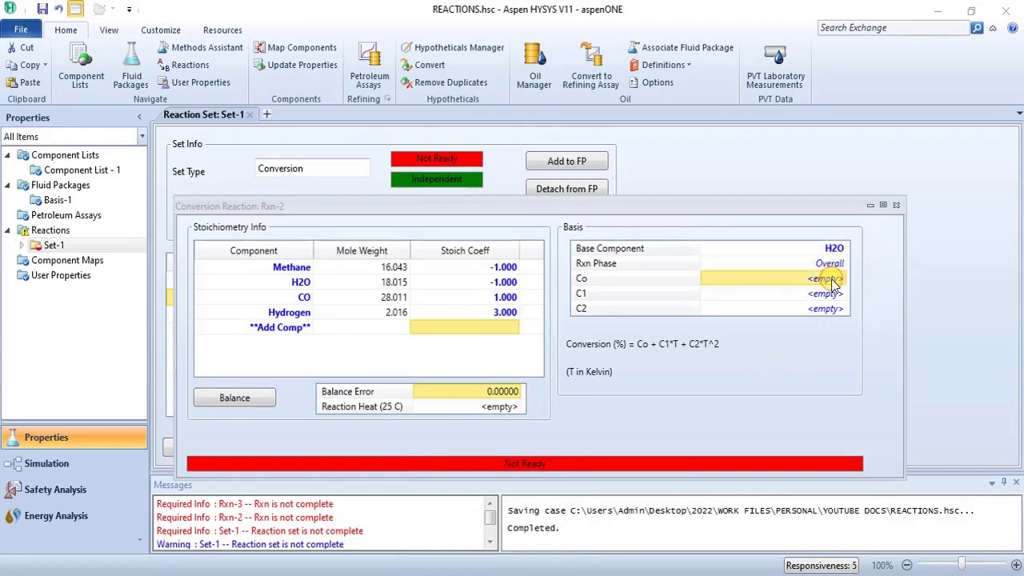
{"action": "type", "text": "90"}
{"action": "key", "text": "Return"}
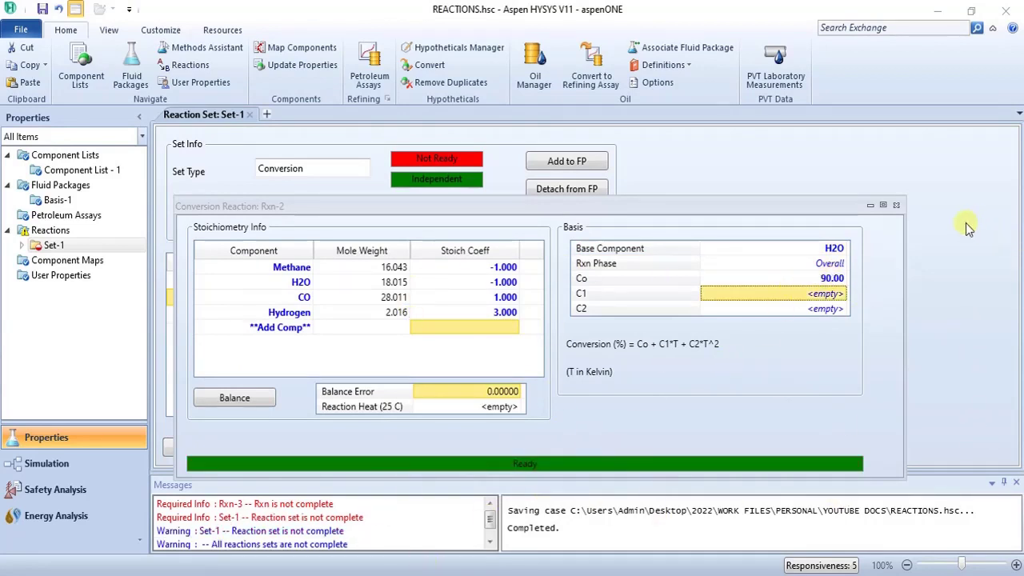
- Close Rxn-2's window, open Rxn-3 for editing and reposition its window over the reaction set form
{"action": "left_click", "coordinate": [897, 205]}
{"action": "double_click", "coordinate": [288, 316]}
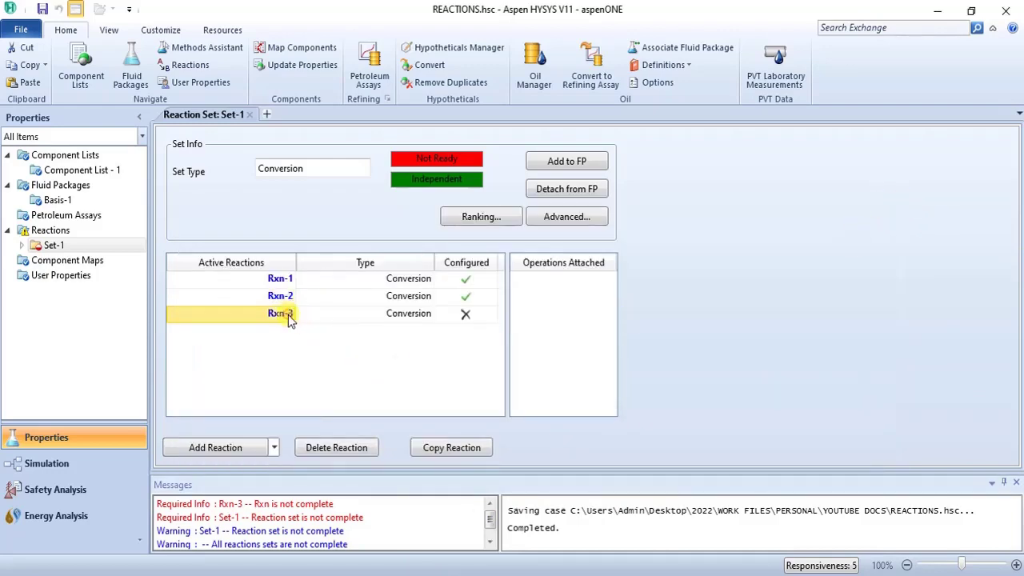
{"action": "left_click_drag", "start_coordinate": [373, 165], "coordinate": [520, 202]}
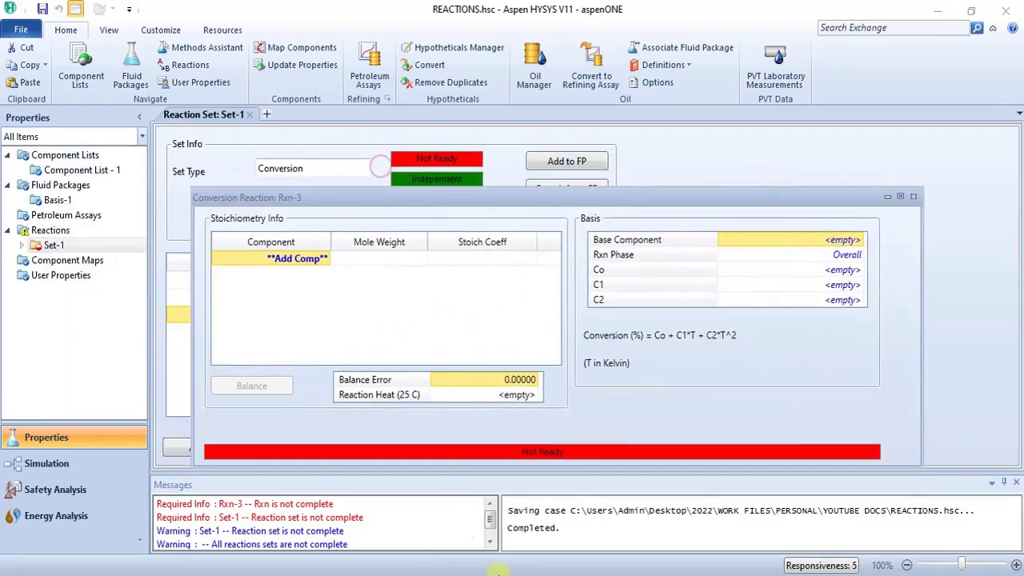
- Compare the third equation in REACTIONS 1.pdf with the components available for Rxn-3
{"action": "mouse_move", "coordinate": [500, 540]}
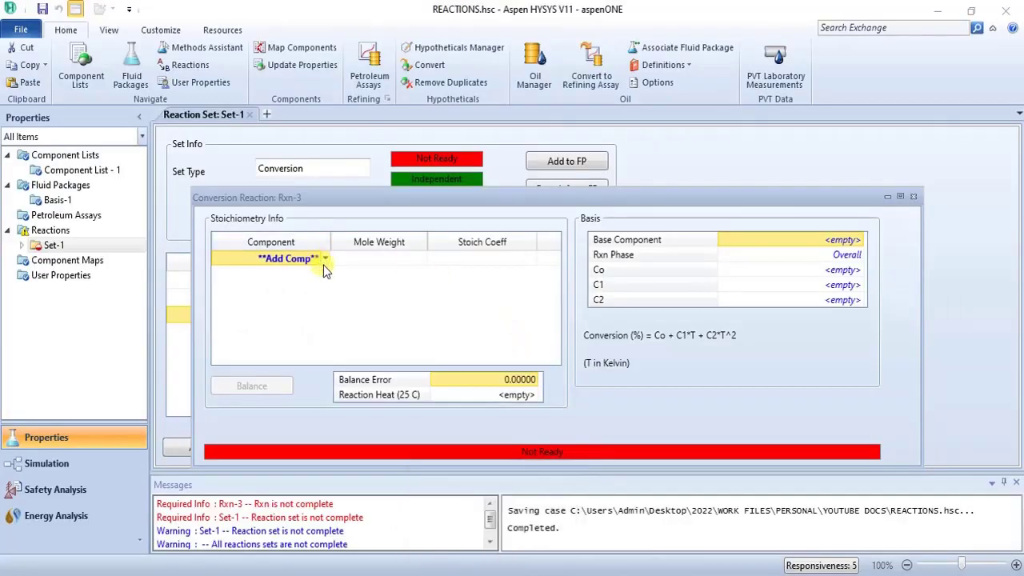
{"action": "left_click", "coordinate": [324, 260]}
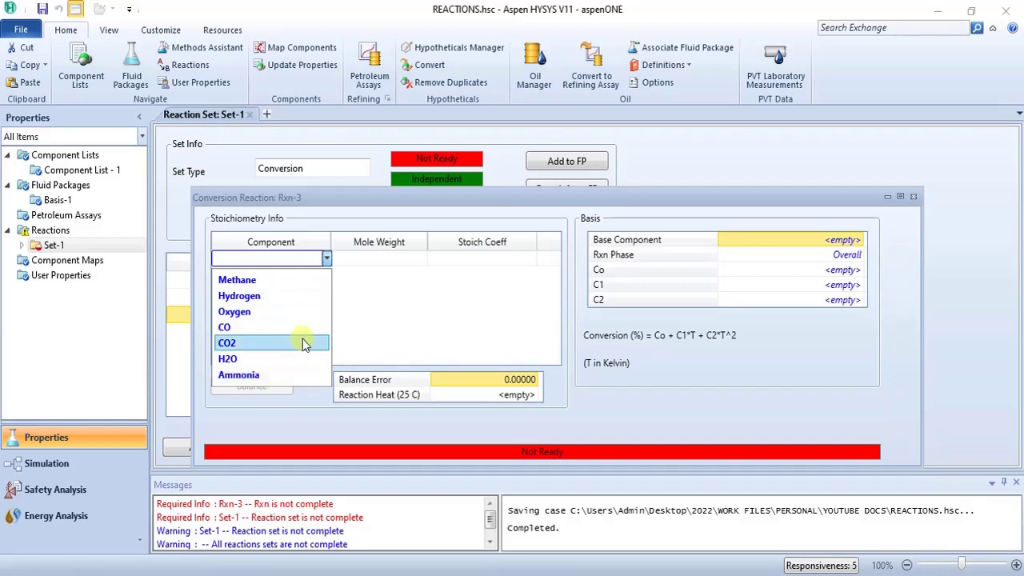
{"action": "left_click", "coordinate": [411, 317]}
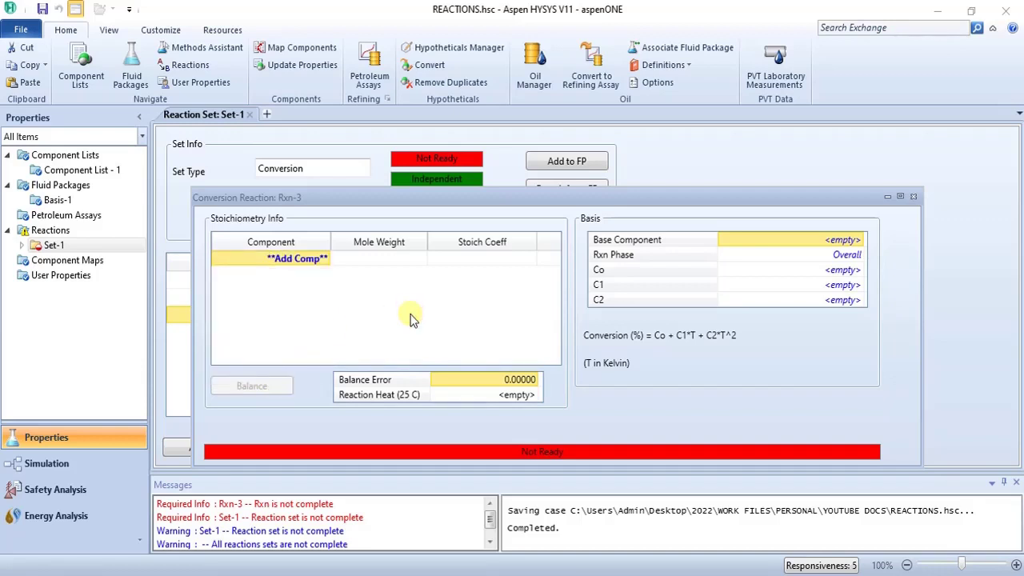
{"action": "left_click_drag", "start_coordinate": [376, 197], "coordinate": [261, 195]}
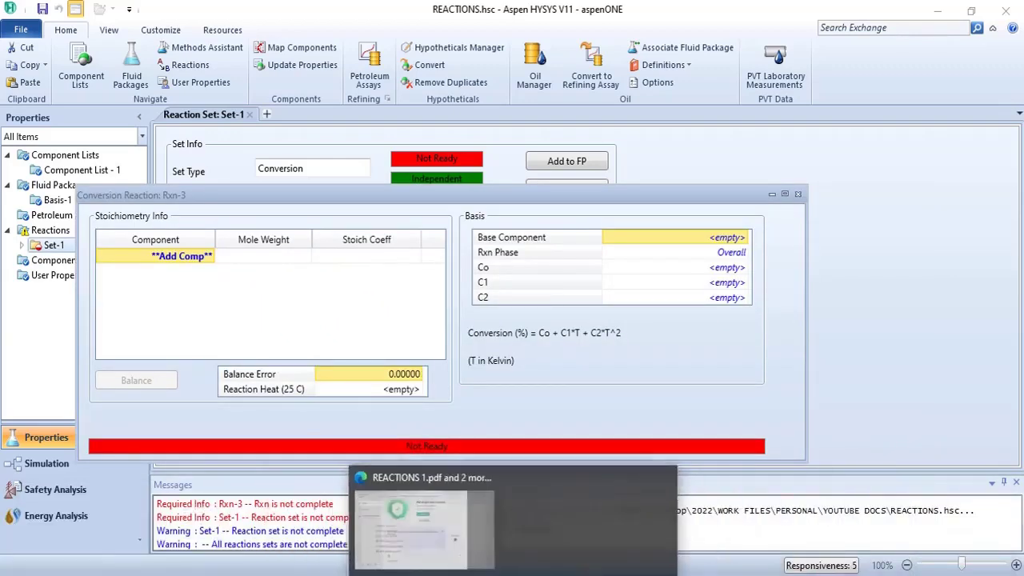
{"action": "left_click", "coordinate": [501, 529]}
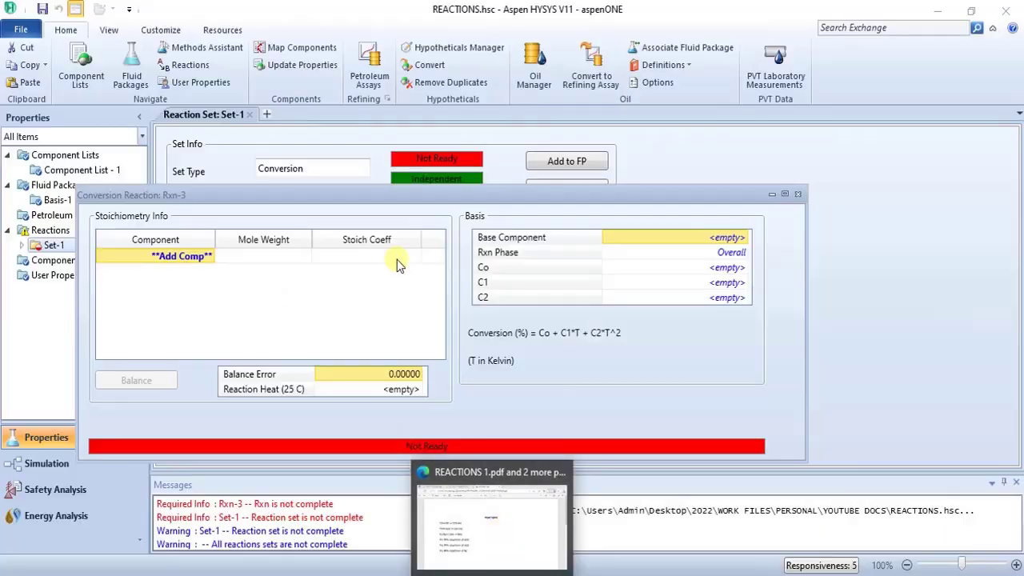
- Add the components H2O and Nitrogen to Rxn-3's stoichiometry
{"action": "left_click", "coordinate": [182, 256]}
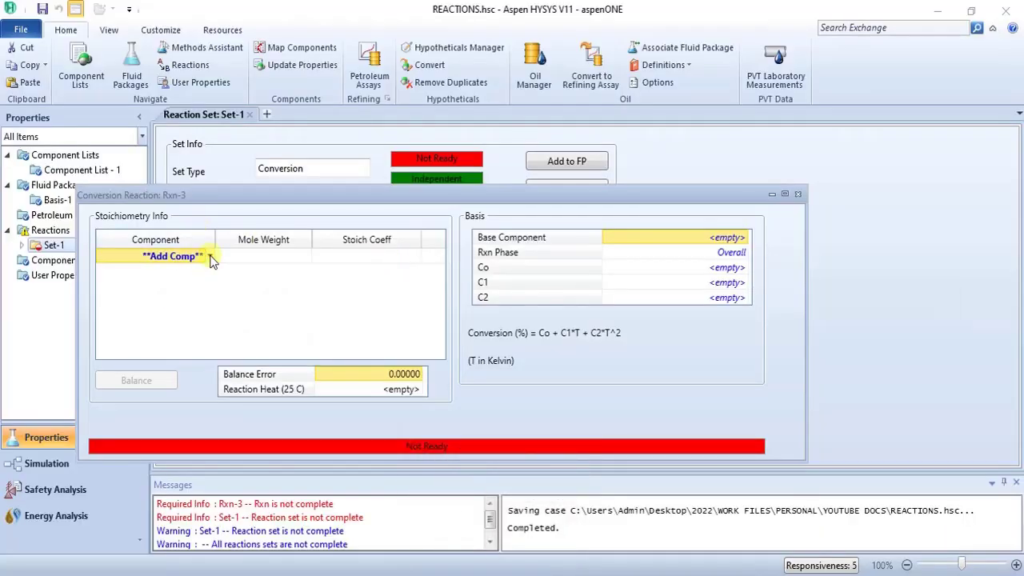
{"action": "left_click", "coordinate": [210, 256]}
{"action": "left_click", "coordinate": [200, 356]}
{"action": "left_click", "coordinate": [208, 257]}
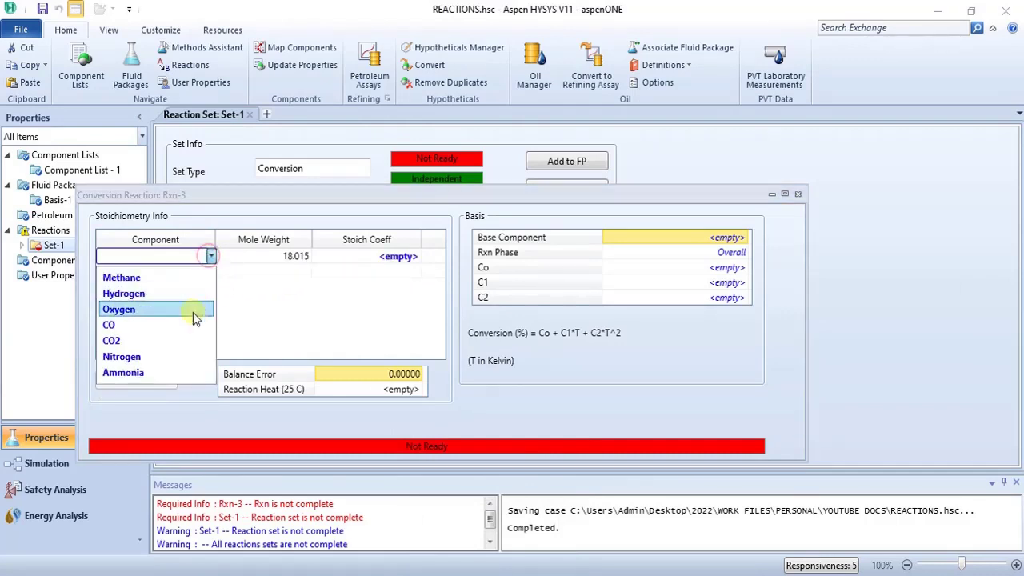
{"action": "left_click", "coordinate": [178, 354]}
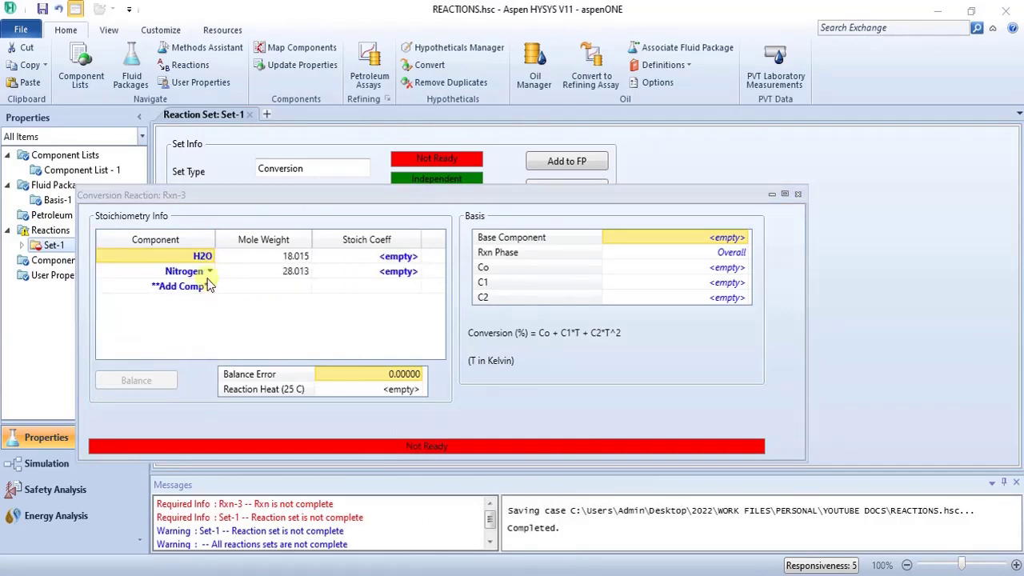
- Close Rxn-3's window and delete the unfinished Rxn-3 from the reaction set
{"action": "left_click", "coordinate": [798, 194]}
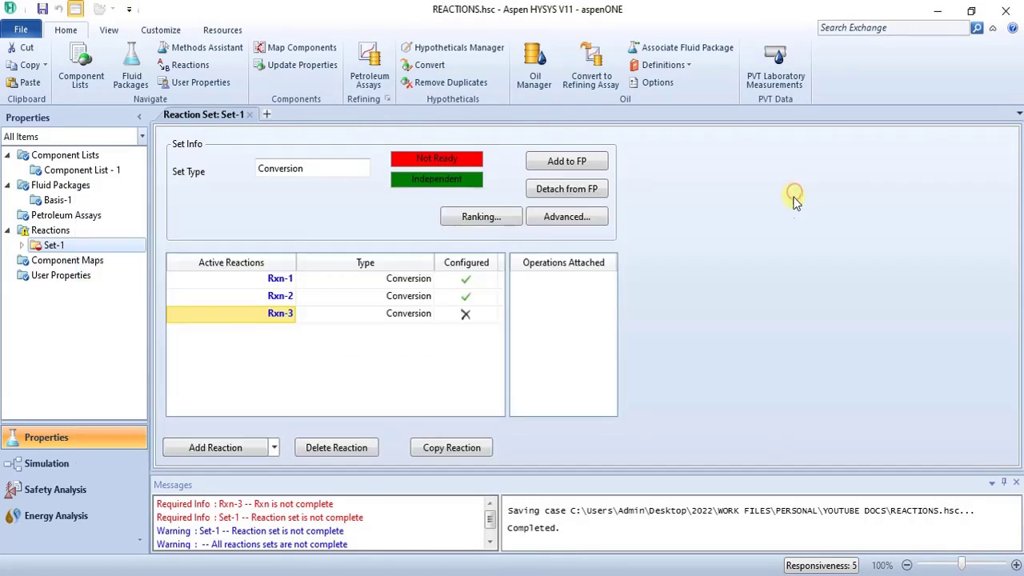
{"action": "left_click", "coordinate": [336, 447]}
{"action": "left_click", "coordinate": [509, 352]}
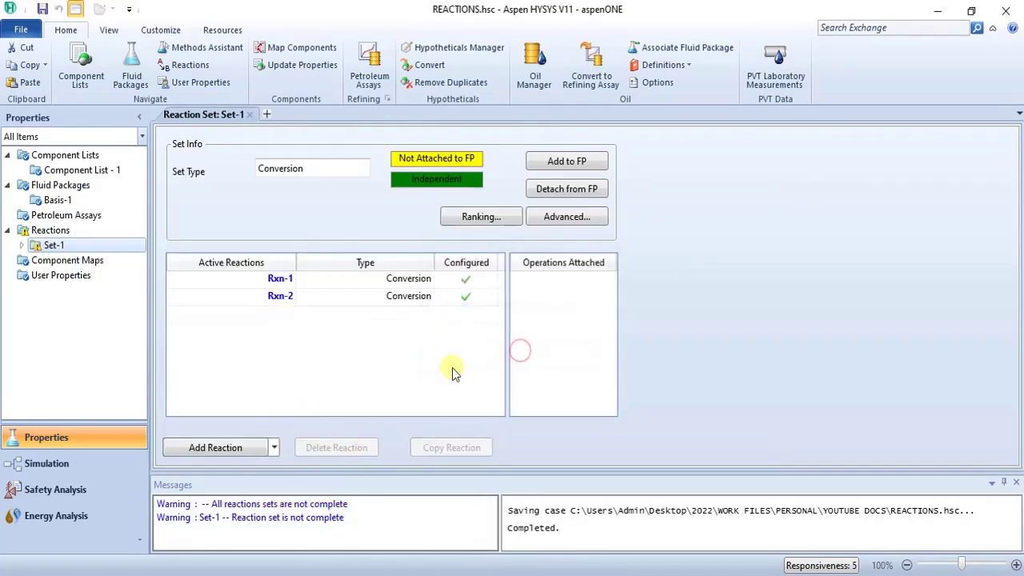
- Add a new Hysys reaction of type Conversion to Set-1 and close the reaction selection dialog
{"action": "left_click", "coordinate": [228, 448]}
{"action": "left_click", "coordinate": [434, 274]}
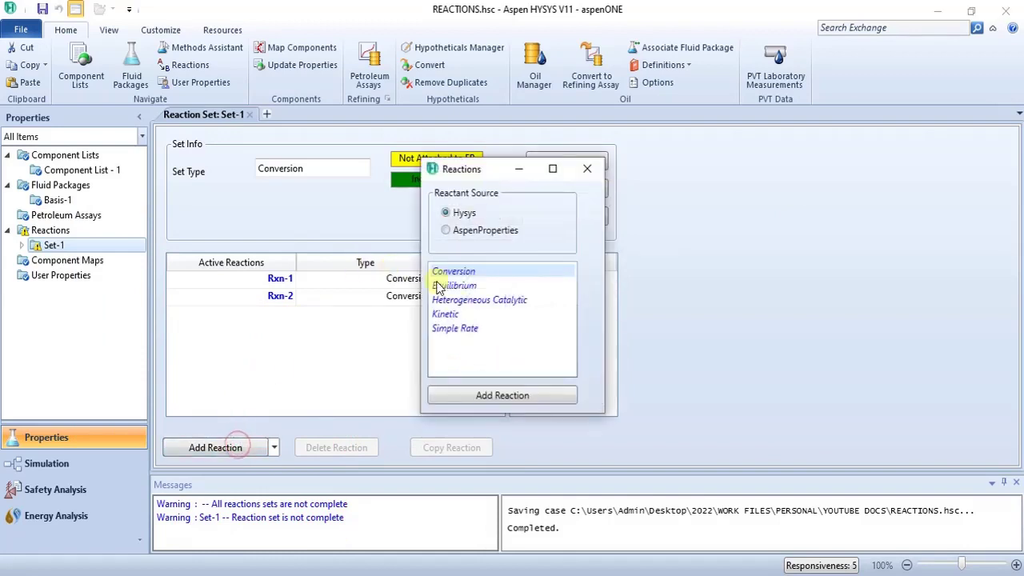
{"action": "left_click", "coordinate": [498, 395]}
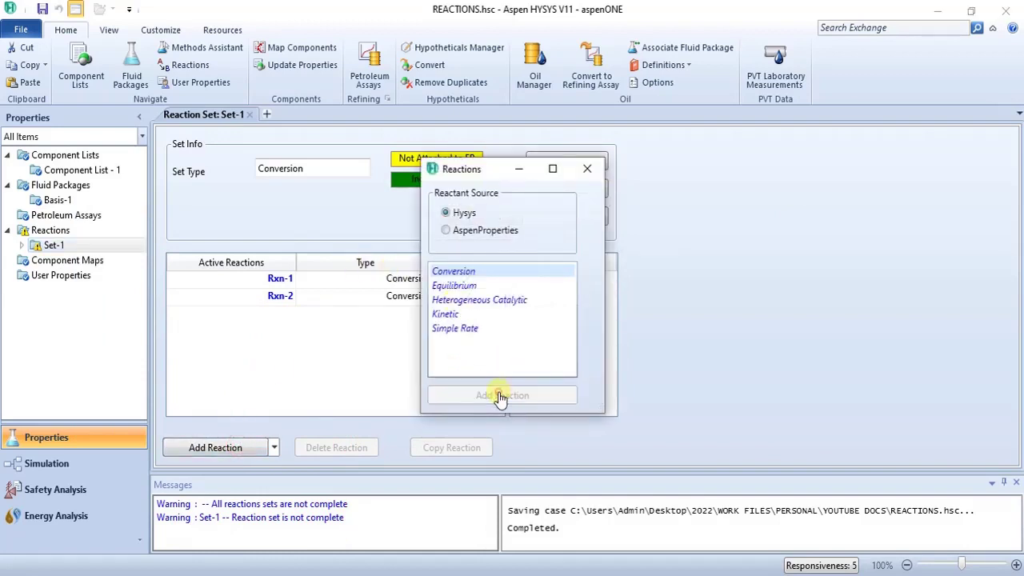
{"action": "left_click", "coordinate": [587, 169]}
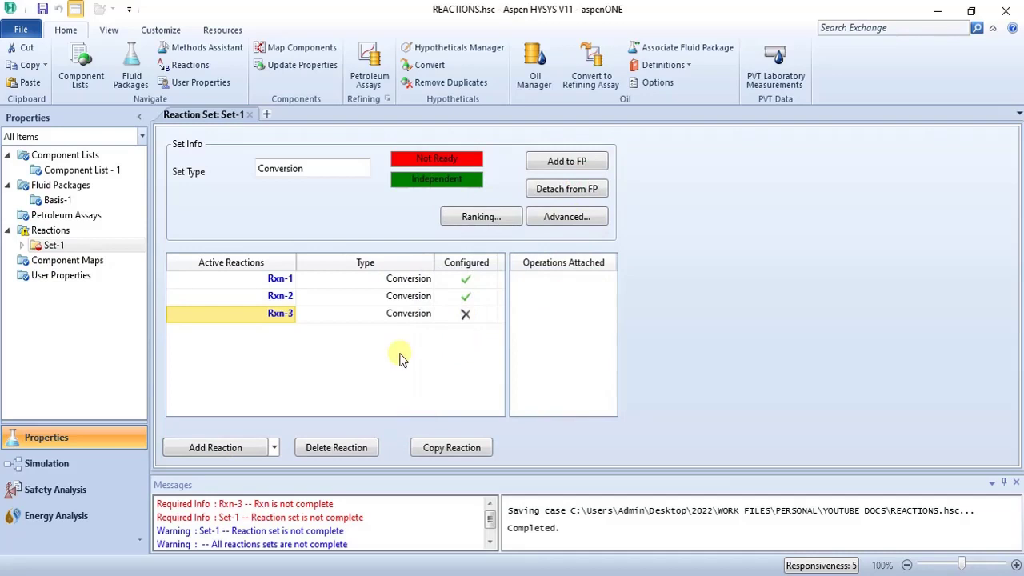
- Open the new Rxn-3 for editing and add Nitrogen, Hydrogen and Ammonia to its stoichiometry
{"action": "double_click", "coordinate": [280, 314]}
{"action": "left_click_drag", "start_coordinate": [326, 227], "coordinate": [521, 262]}
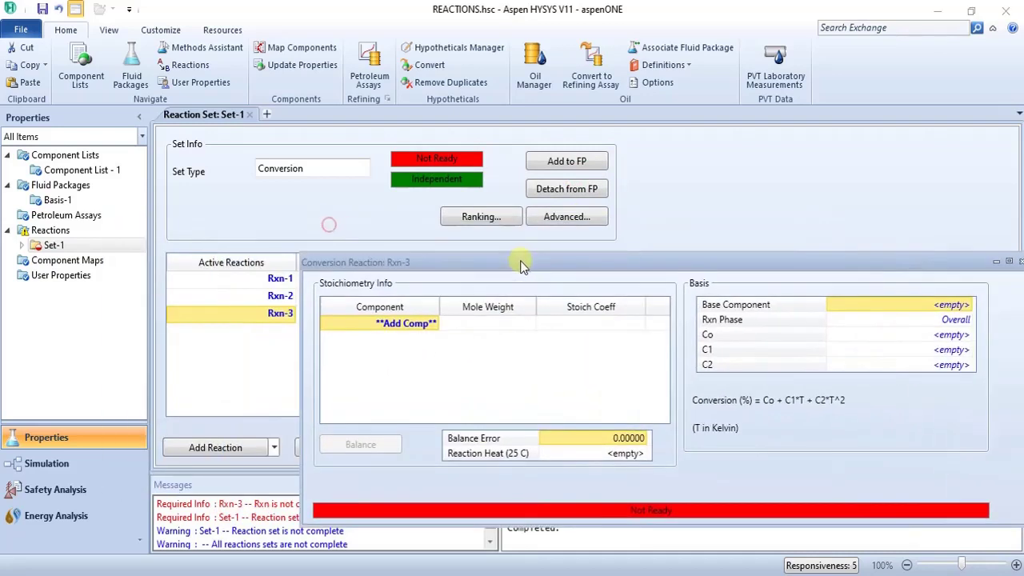
{"action": "left_click", "coordinate": [432, 324]}
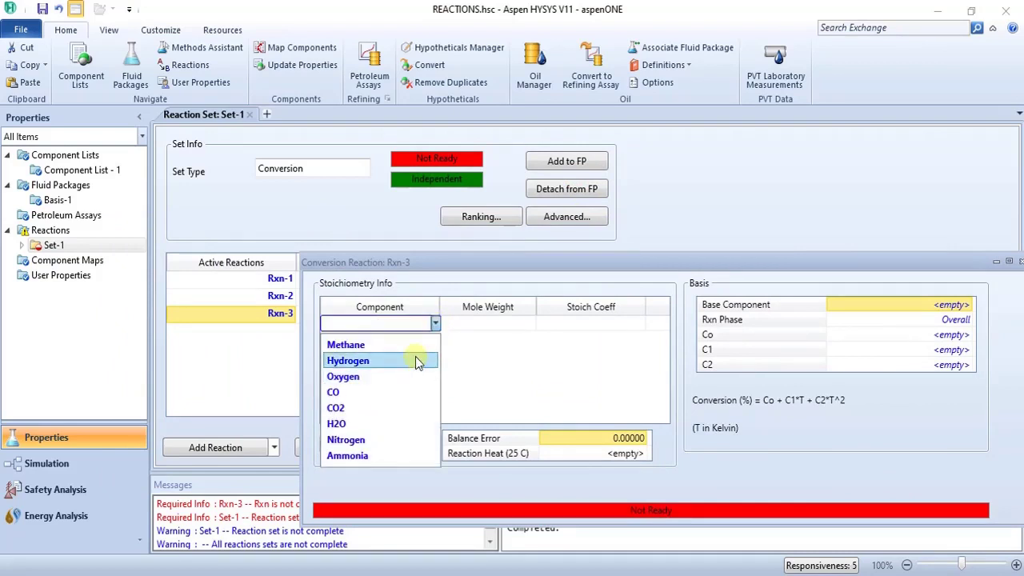
{"action": "left_click", "coordinate": [400, 439]}
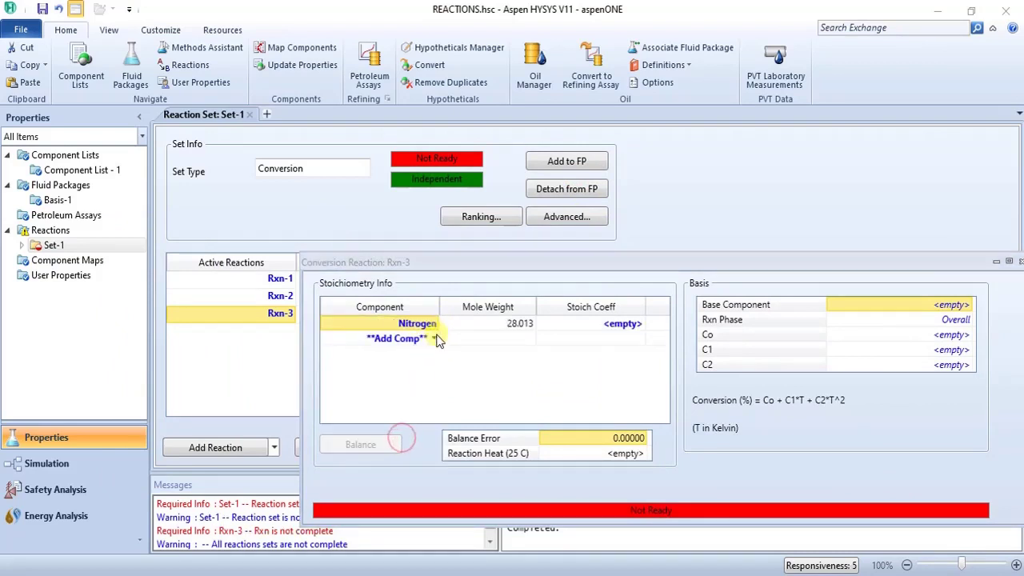
{"action": "left_click", "coordinate": [428, 338]}
{"action": "left_click", "coordinate": [414, 376]}
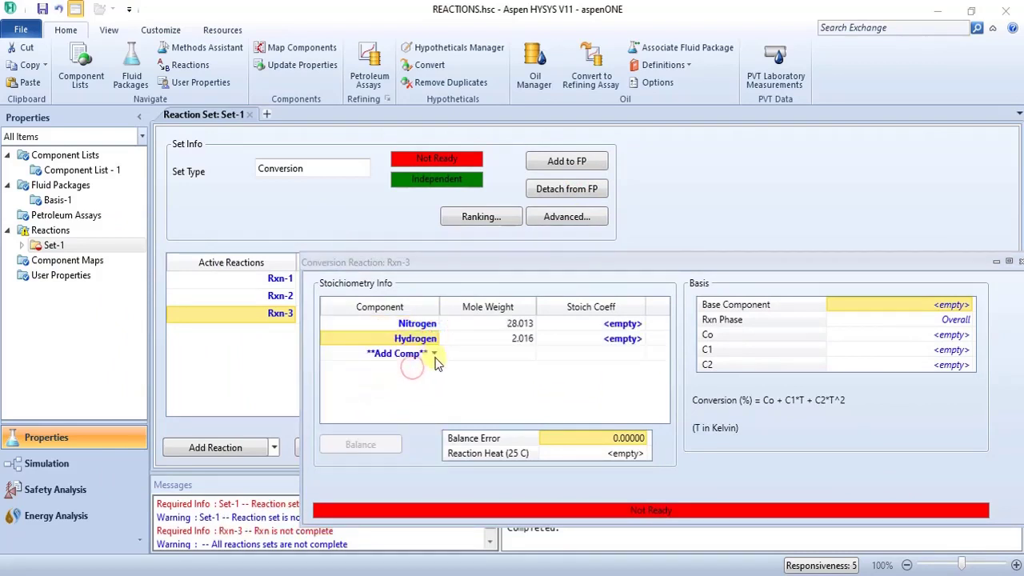
{"action": "left_click", "coordinate": [430, 355]}
{"action": "left_click", "coordinate": [412, 453]}
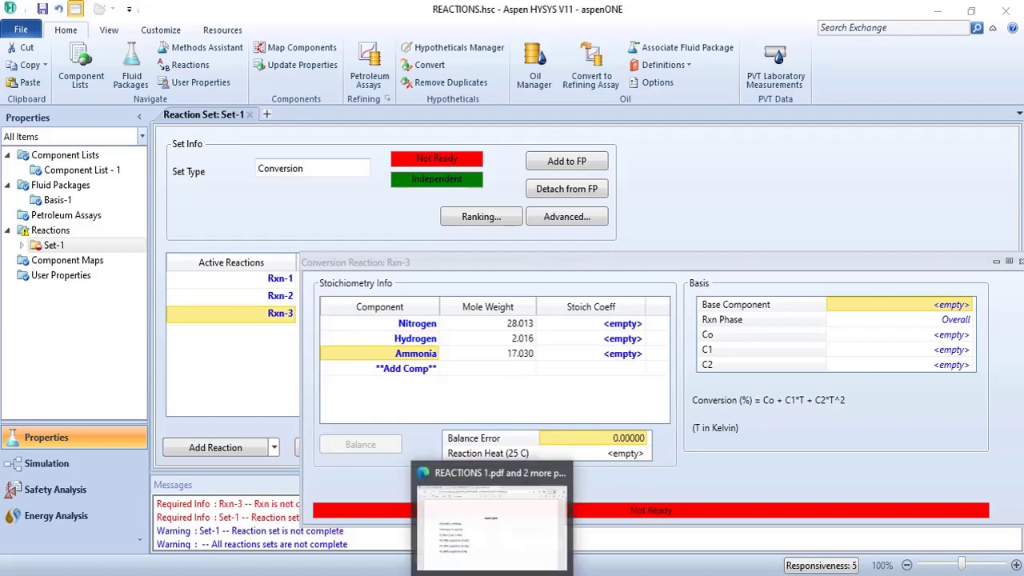
- Check the third equation in REACTIONS 1.pdf and set Rxn-3's stoichiometric coefficients to -0.5 for Nitrogen, -1.5 for Hydrogen and 1 for Ammonia
{"action": "left_click", "coordinate": [504, 560]}
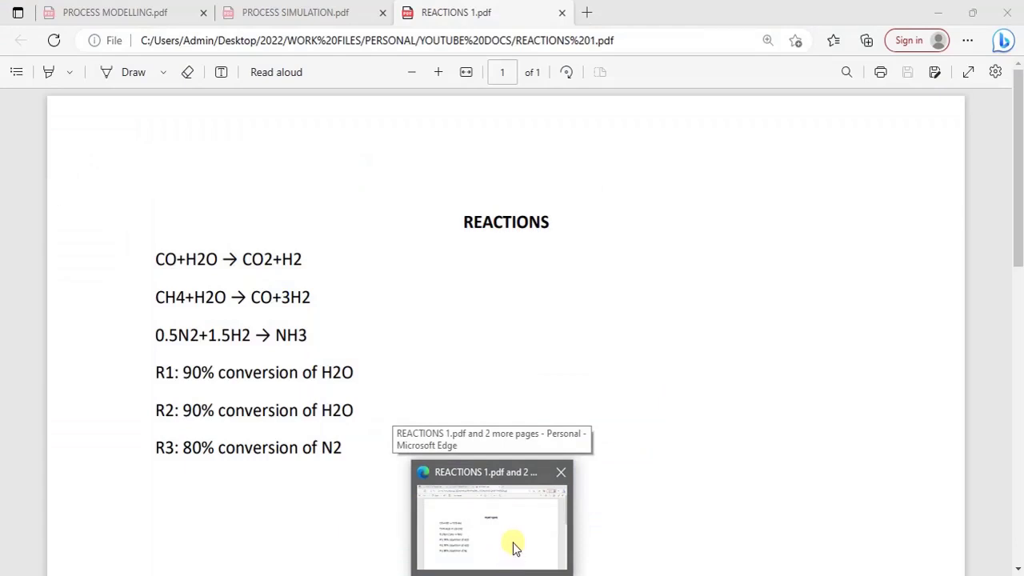
{"action": "left_click", "coordinate": [515, 548]}
{"action": "left_click", "coordinate": [629, 325]}
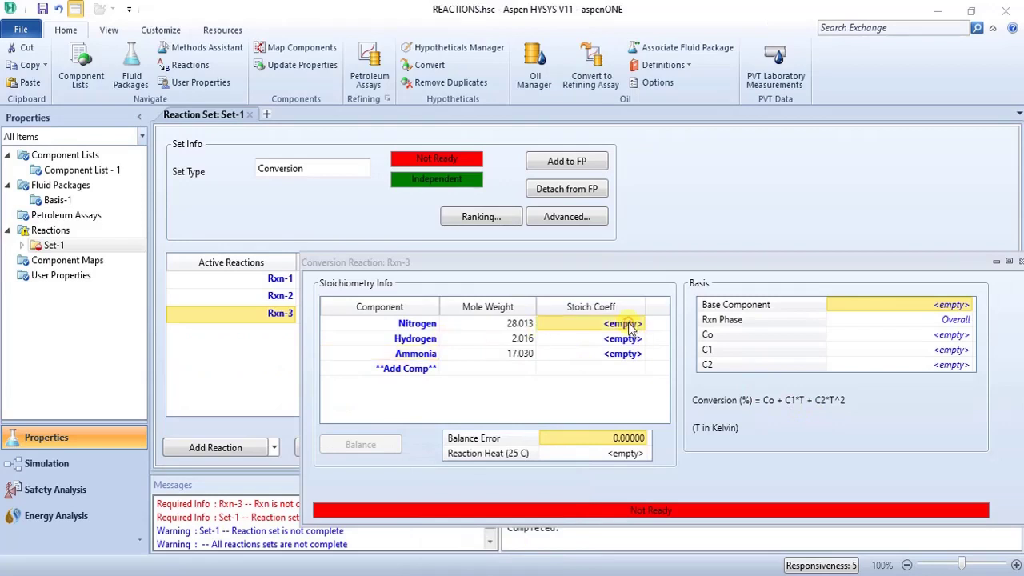
{"action": "type", "text": "-"}
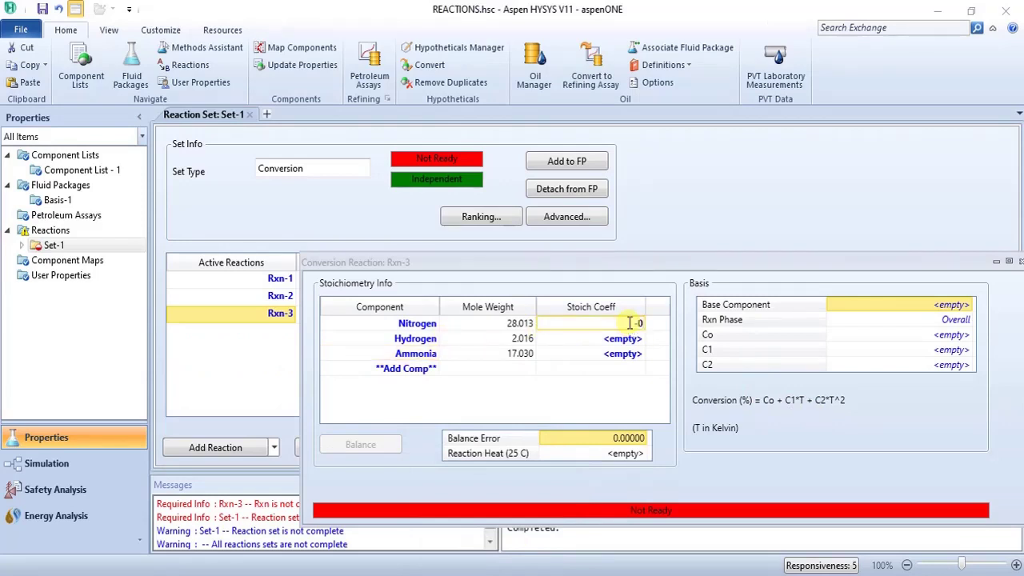
{"action": "type", "text": "0.5"}
{"action": "key", "text": "Return"}
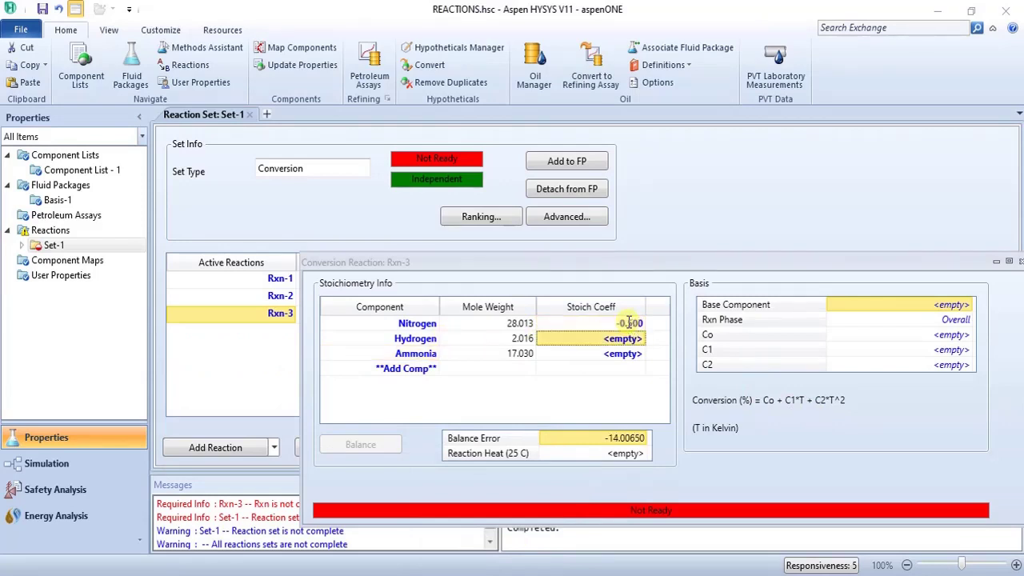
{"action": "type", "text": "-1.5"}
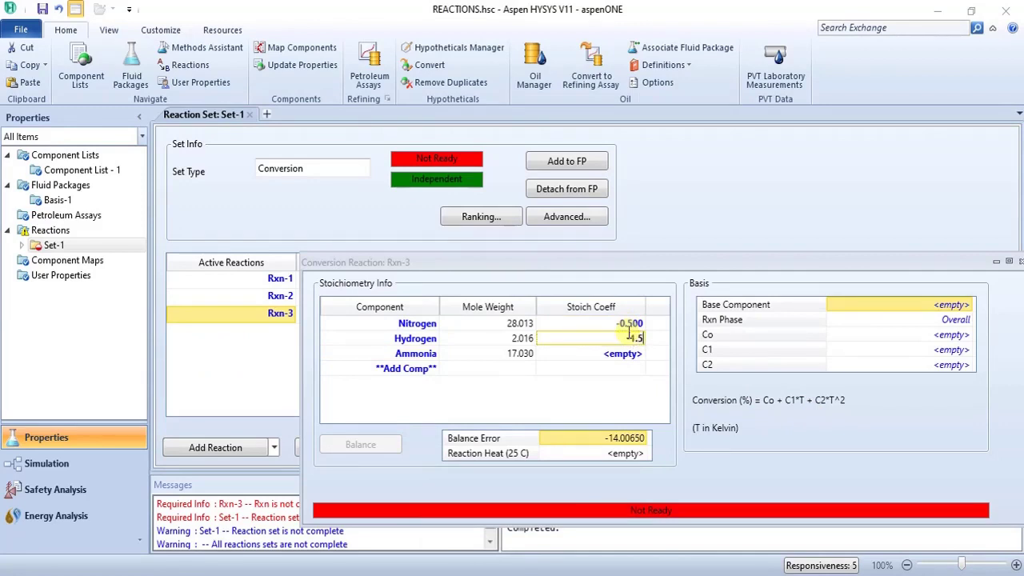
{"action": "key", "text": "Return"}
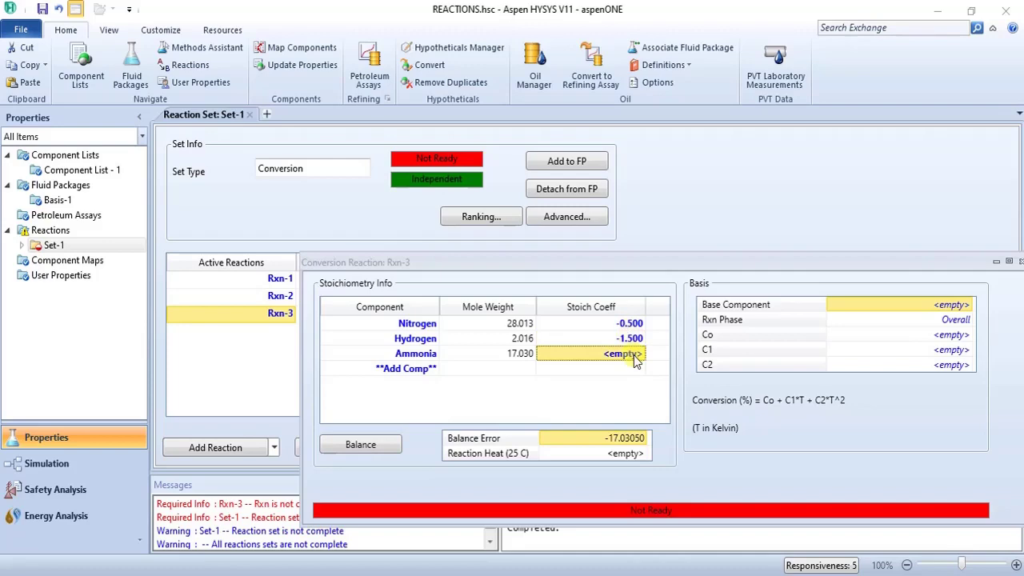
{"action": "left_click", "coordinate": [634, 357]}
{"action": "key", "text": "Return"}
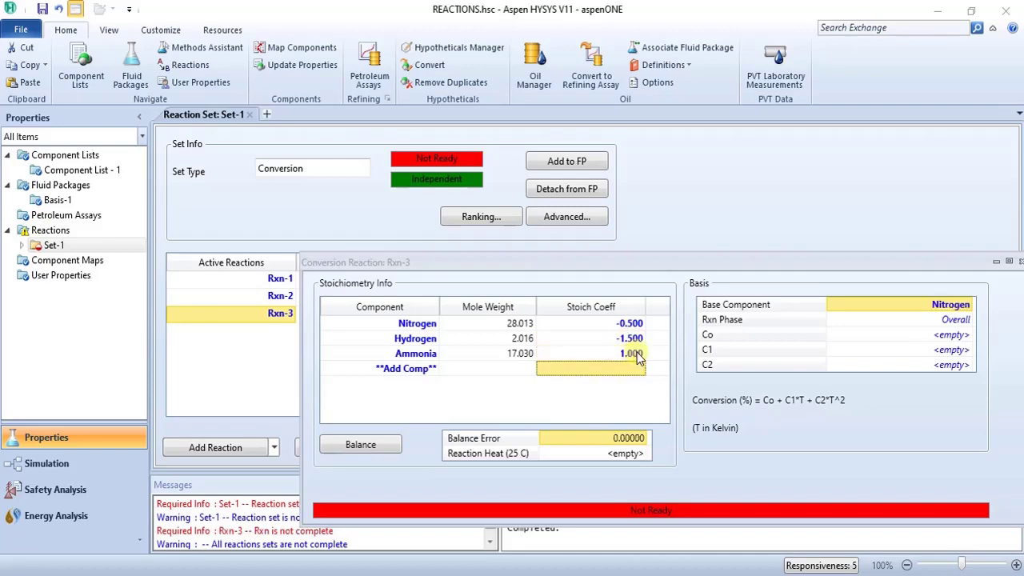
- Check the R3 conversion in REACTIONS 1.pdf, set Rxn-3's Co to 80 and close its window
{"action": "left_click_drag", "start_coordinate": [720, 268], "coordinate": [614, 212]}
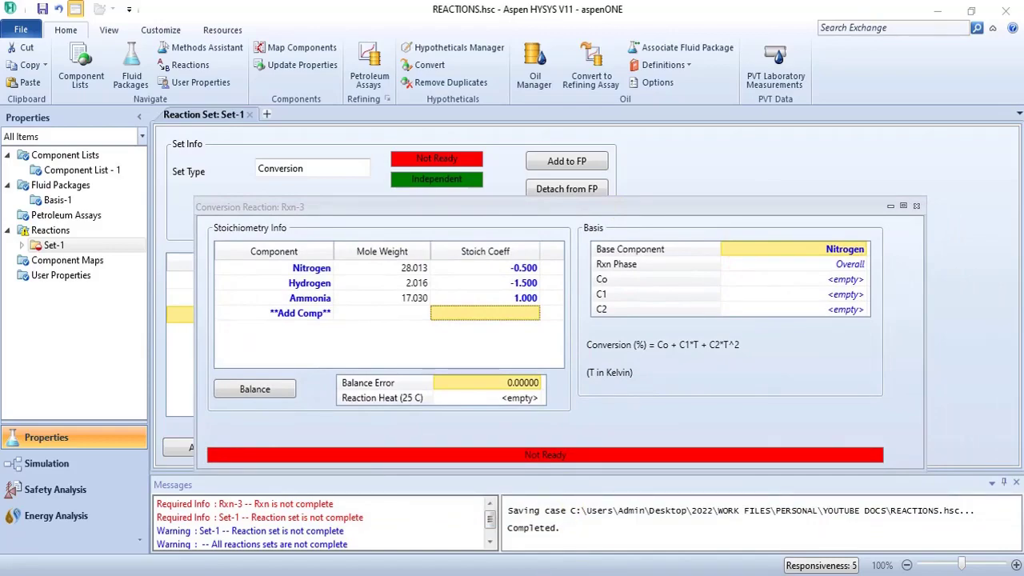
{"action": "left_click", "coordinate": [513, 552]}
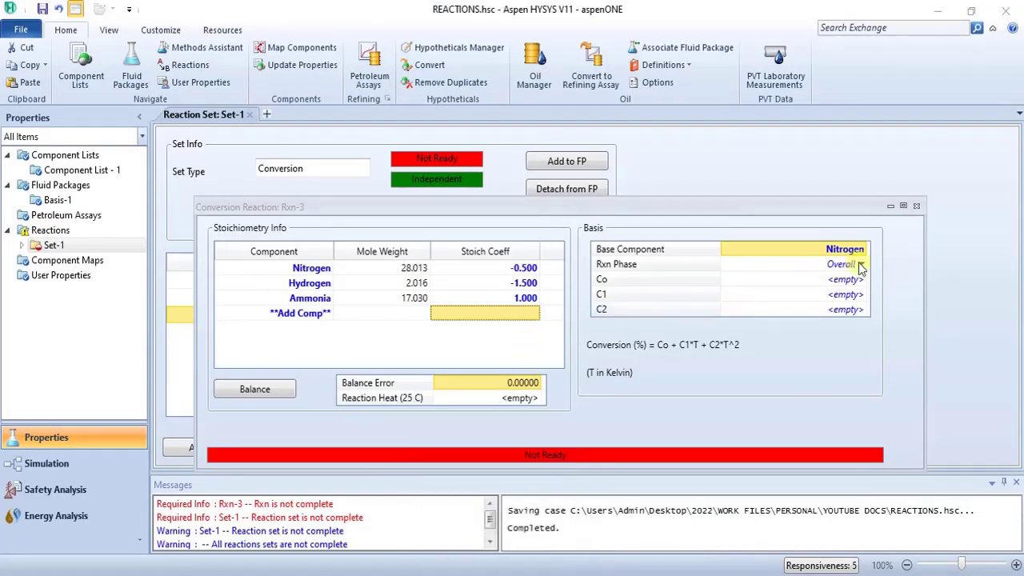
{"action": "left_click", "coordinate": [861, 267]}
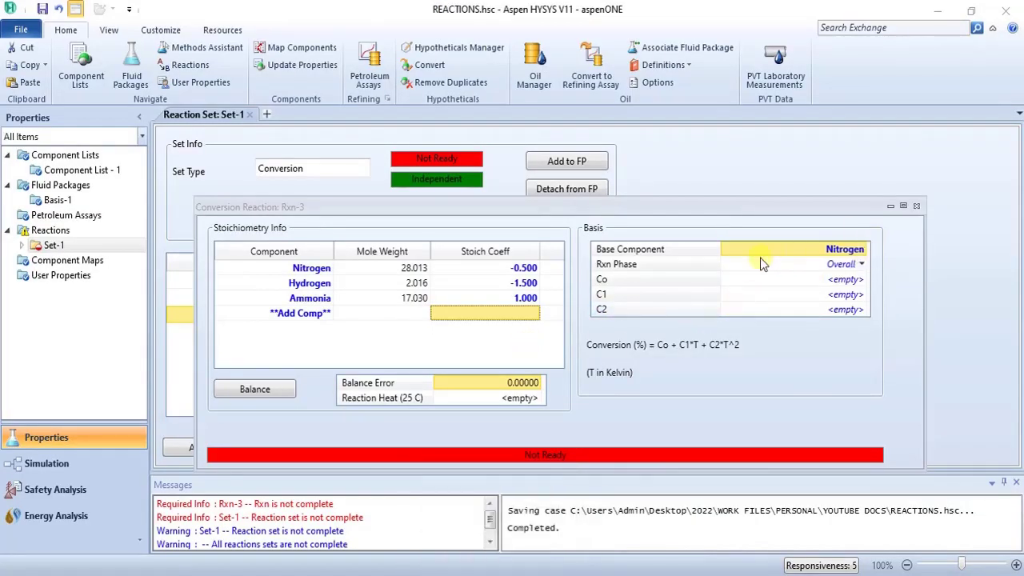
{"action": "left_click", "coordinate": [850, 280]}
{"action": "type", "text": "80"}
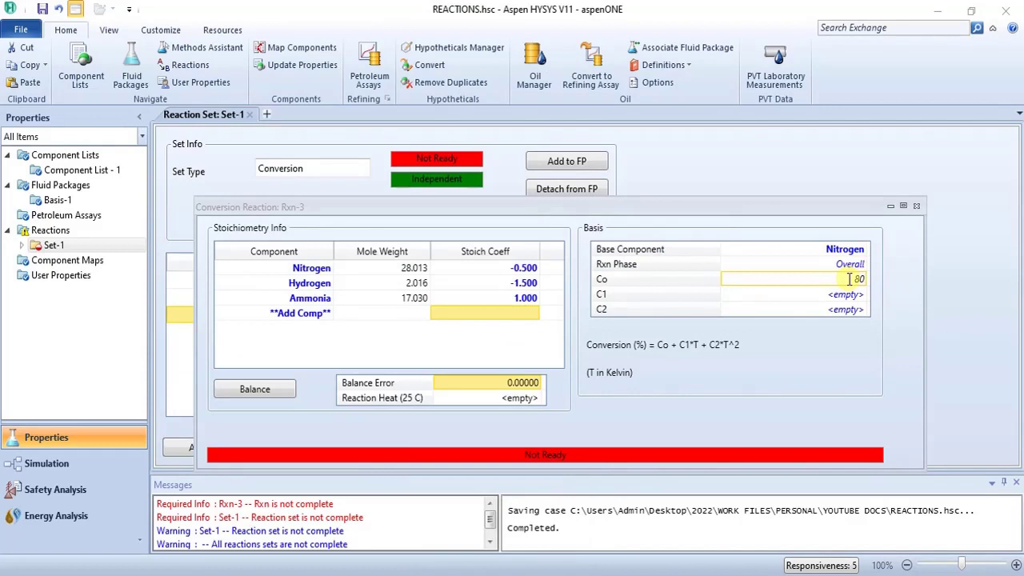
{"action": "key", "text": "Return"}
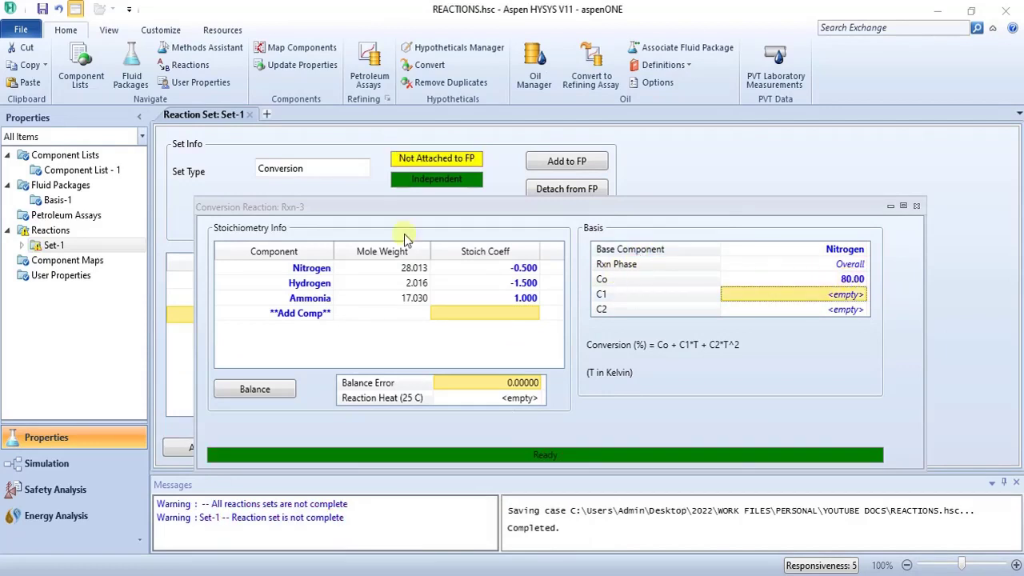
{"action": "left_click", "coordinate": [918, 208]}
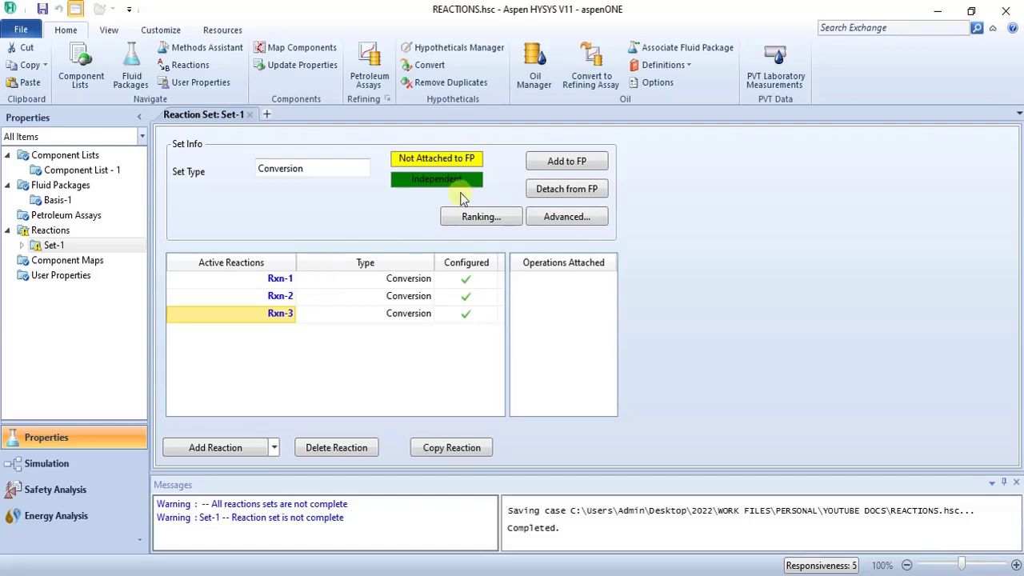
- Attach reaction set Set-1 to the Basis-1 Peng-Robinson fluid package
{"action": "left_click", "coordinate": [584, 162]}
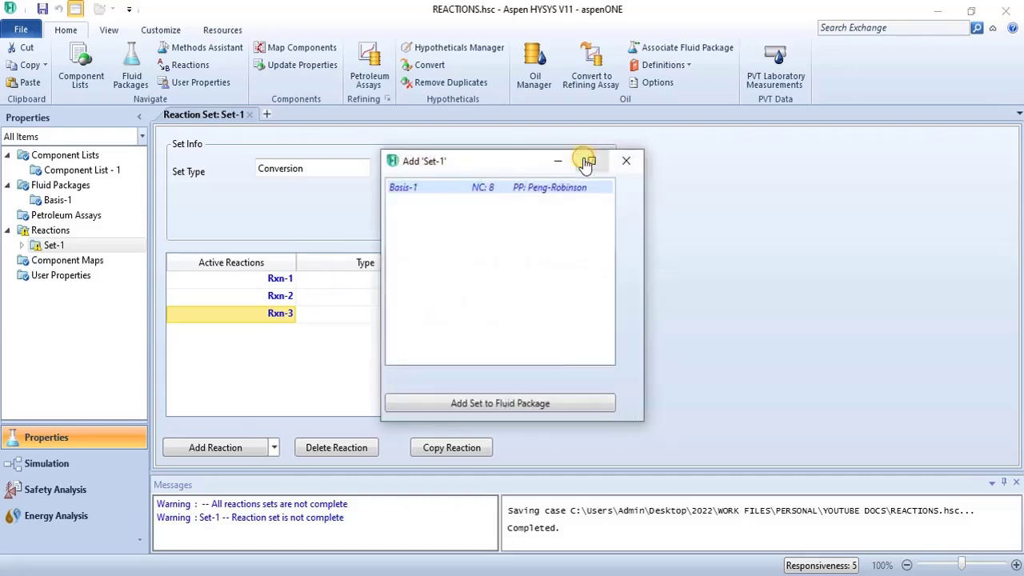
{"action": "left_click_drag", "start_coordinate": [500, 154], "coordinate": [542, 304]}
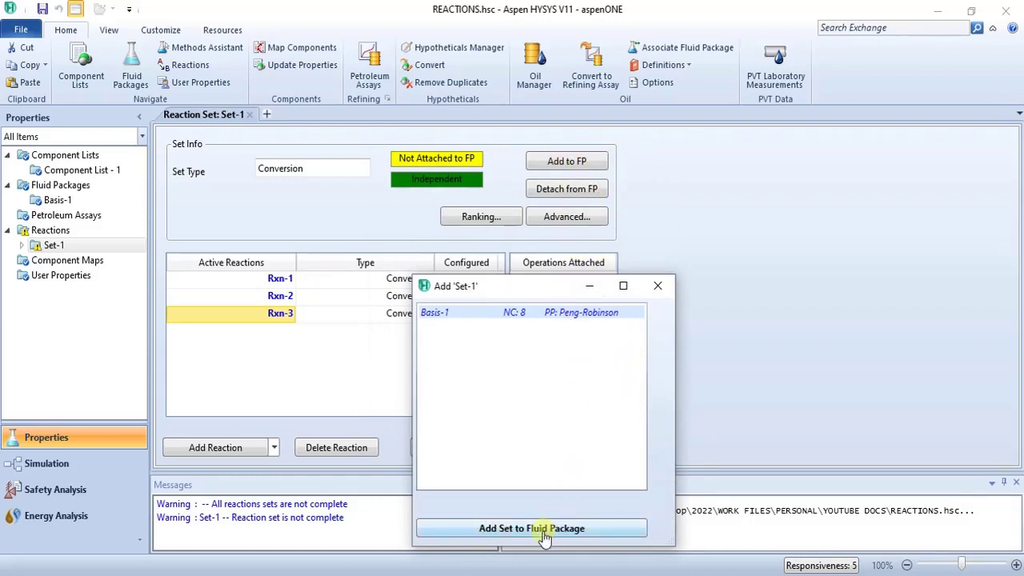
{"action": "left_click_drag", "start_coordinate": [550, 295], "coordinate": [620, 195]}
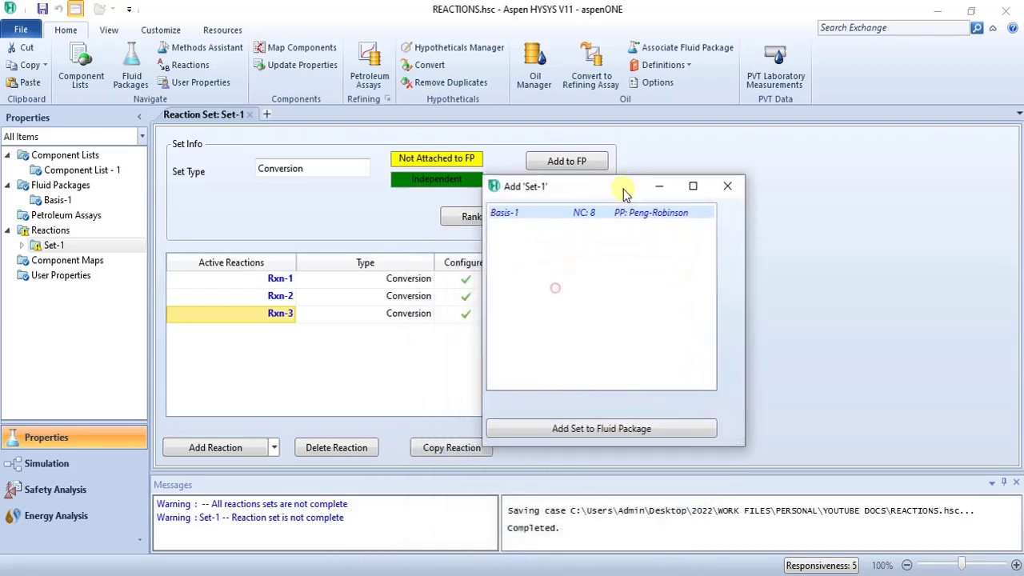
{"action": "left_click", "coordinate": [628, 429]}
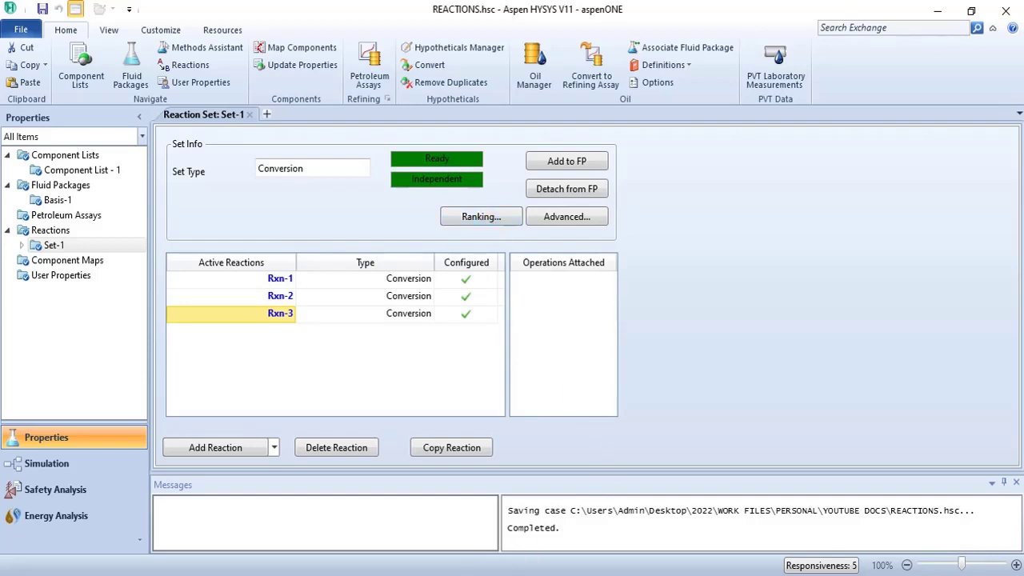
- Review the reactions in REACTIONS 1.pdf and set the reaction ranks in Set-1 to 1 for Rxn-2 and 2 for Rxn-3
{"action": "key", "text": "alt+Tab"}
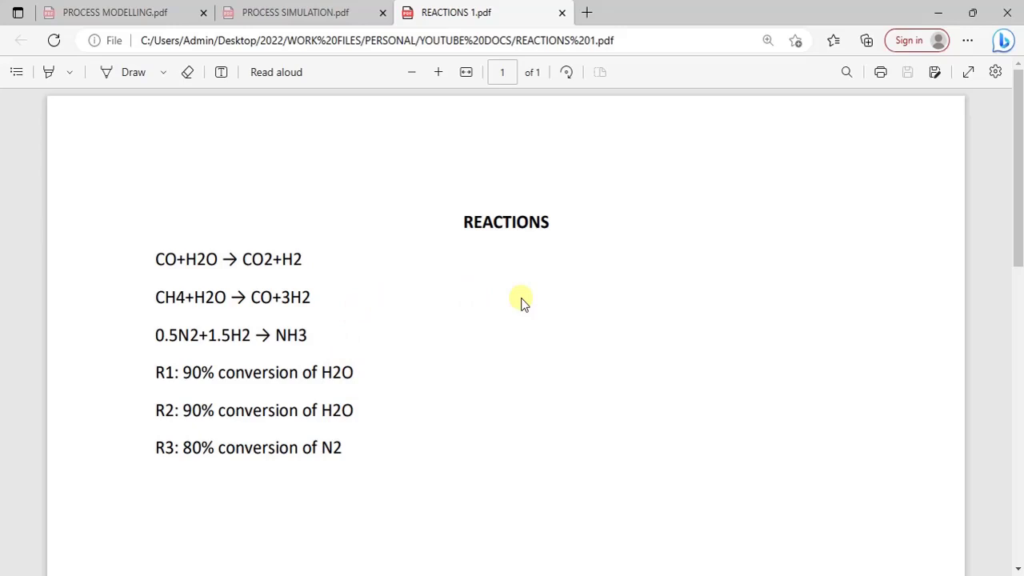
{"action": "mouse_move", "coordinate": [512, 574]}
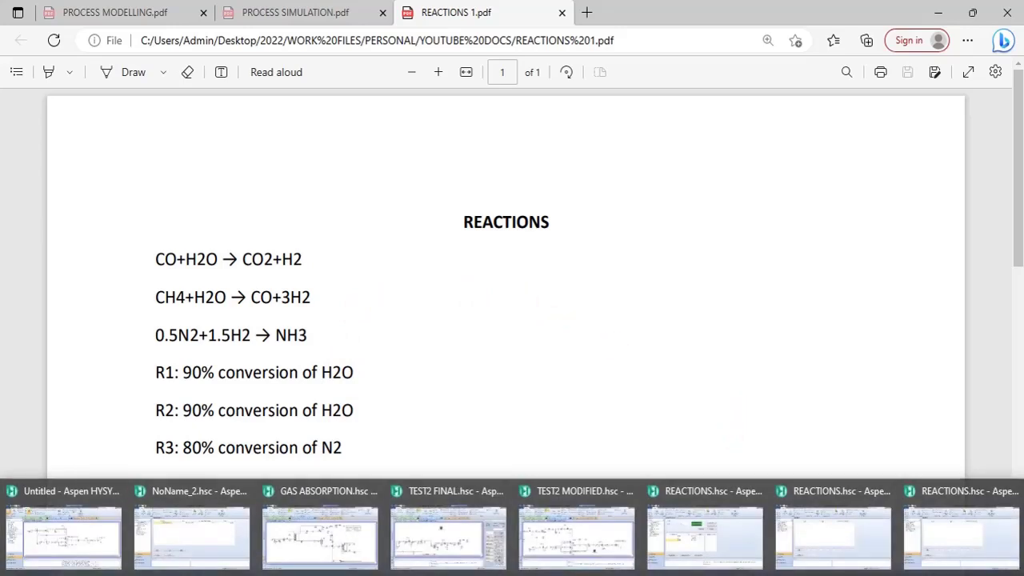
{"action": "left_click", "coordinate": [693, 531]}
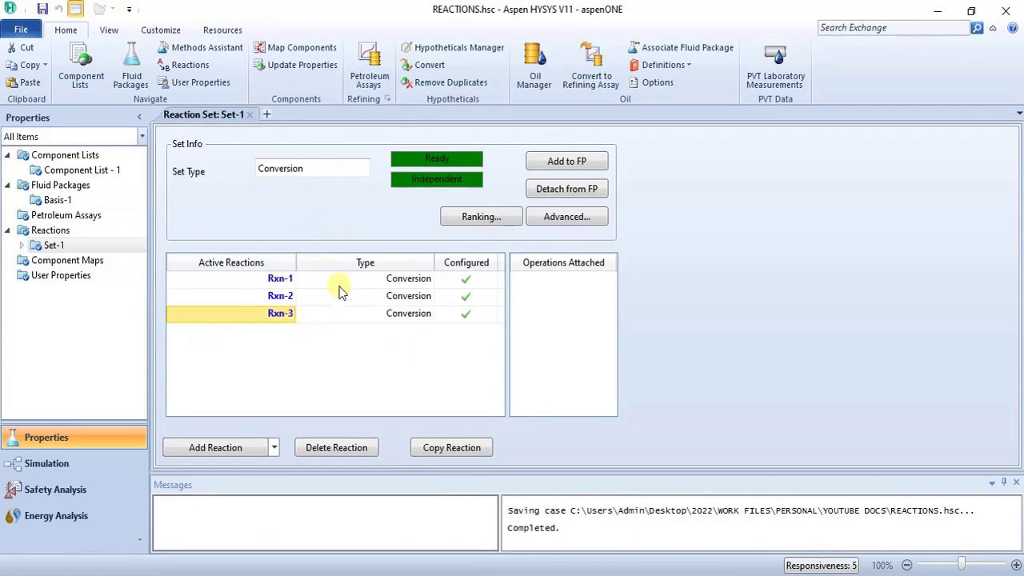
{"action": "left_click", "coordinate": [481, 220]}
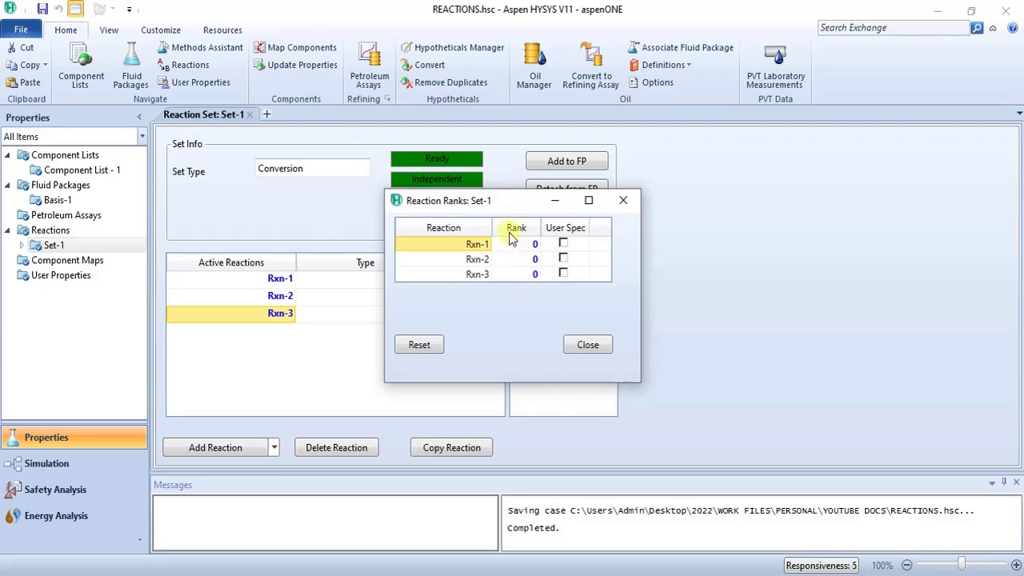
{"action": "left_click", "coordinate": [535, 266]}
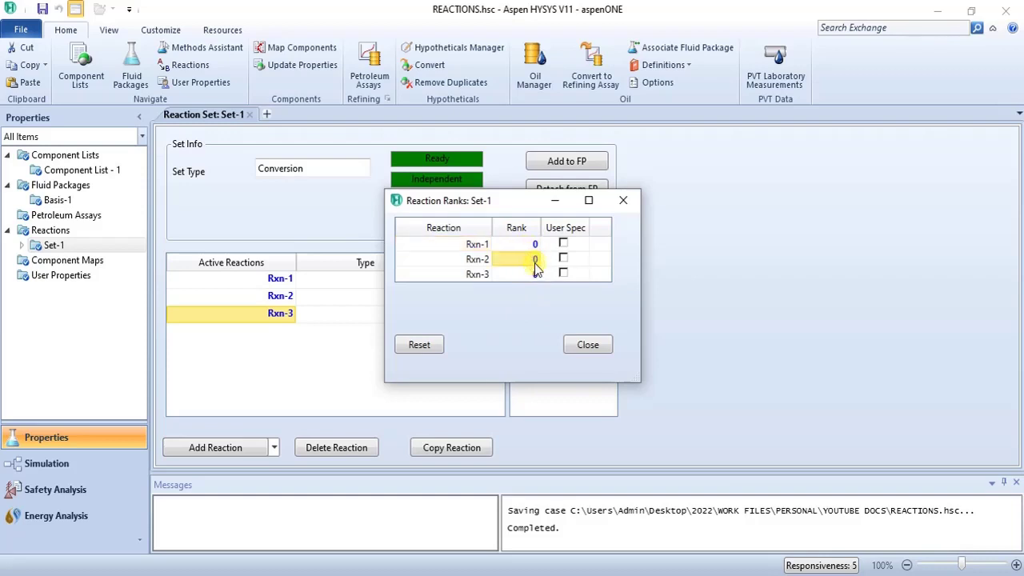
{"action": "type", "text": "1"}
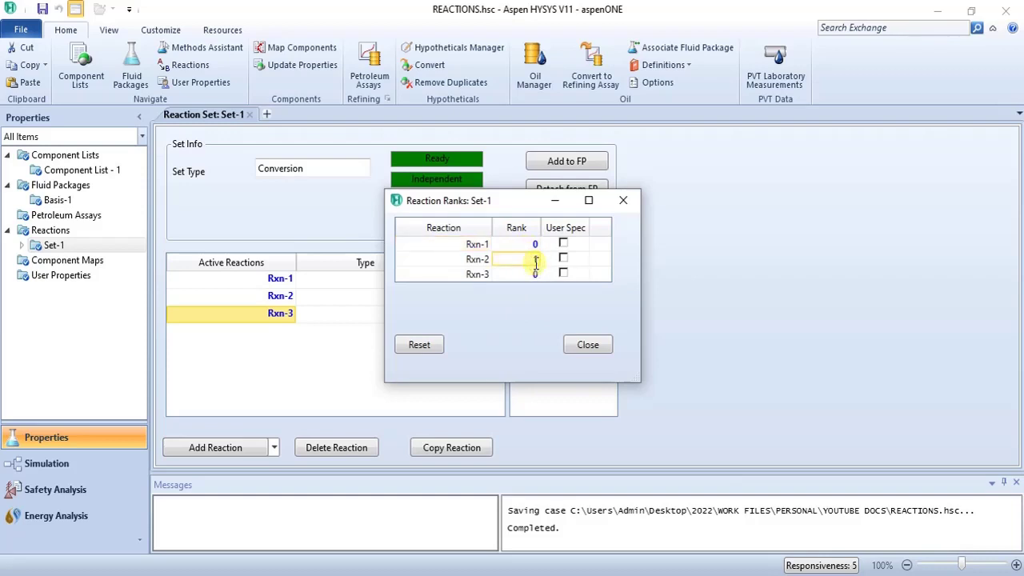
{"action": "key", "text": "Return"}
{"action": "left_click", "coordinate": [536, 271]}
{"action": "type", "text": "2"}
{"action": "key", "text": "Return"}
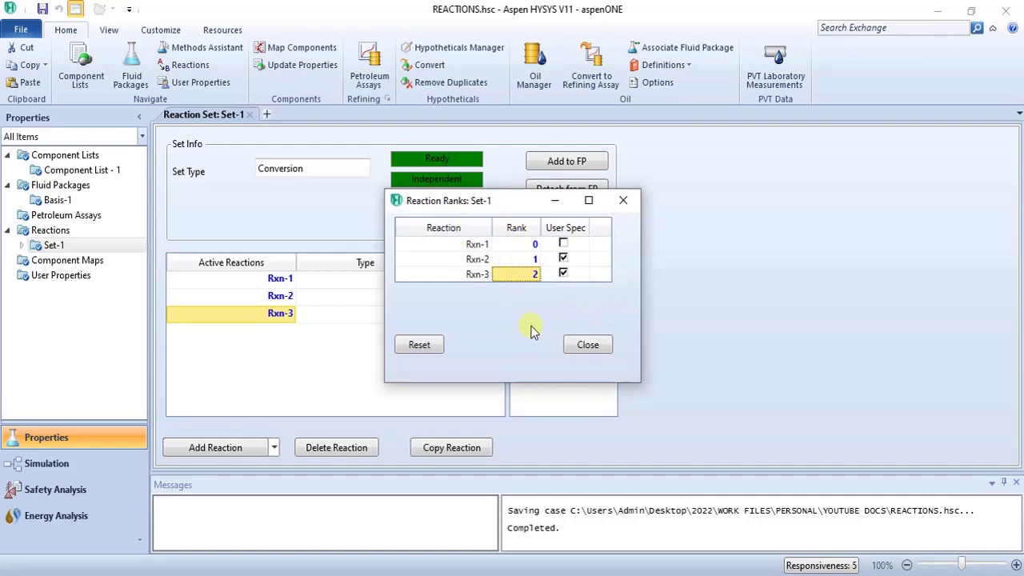
{"action": "left_click", "coordinate": [624, 206]}
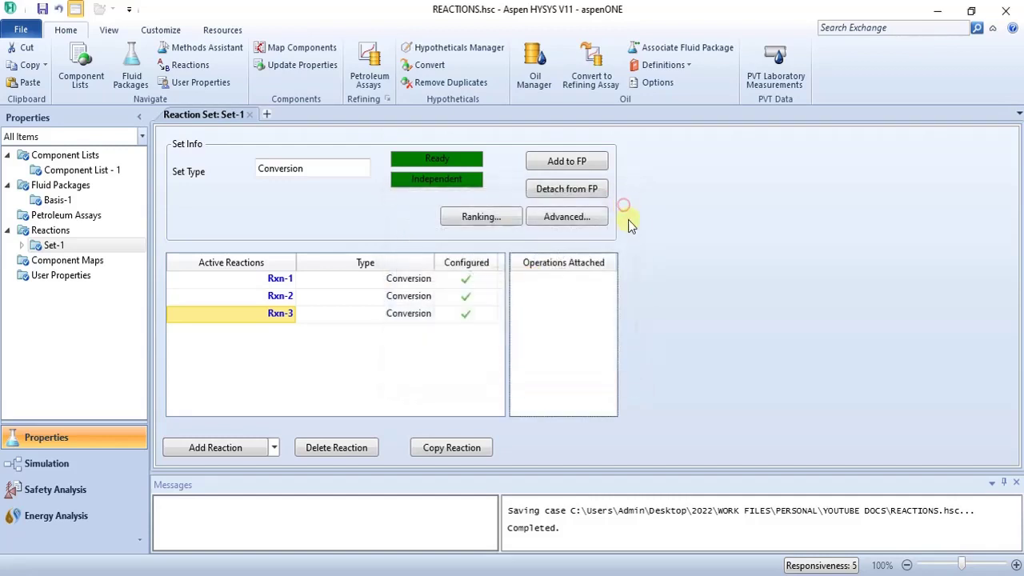
- Review the reaction ranks in Set-1, switch to the simulation environment and place a conversion reactor on the flowsheet
{"action": "left_click", "coordinate": [509, 218]}
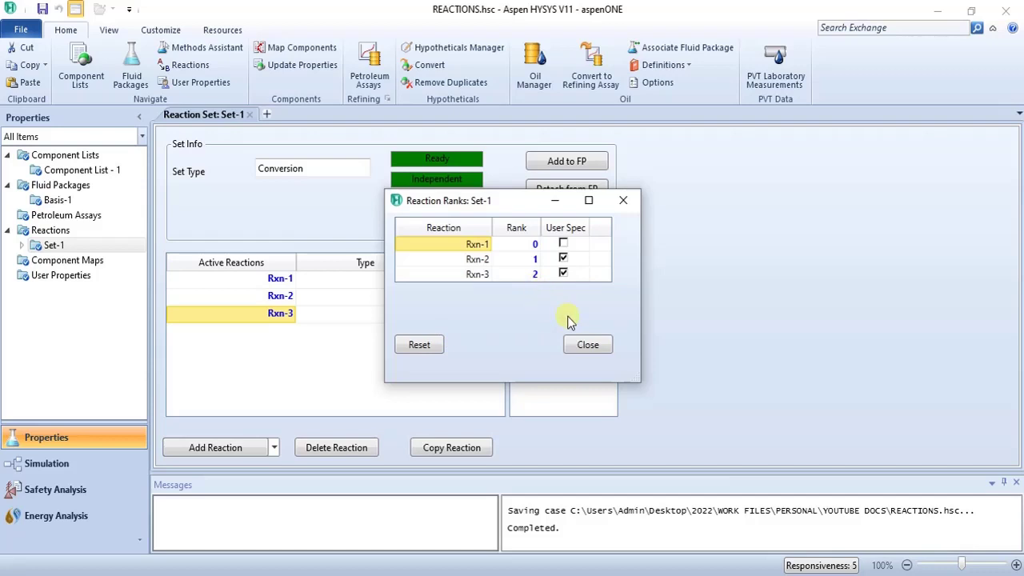
{"action": "left_click", "coordinate": [624, 200]}
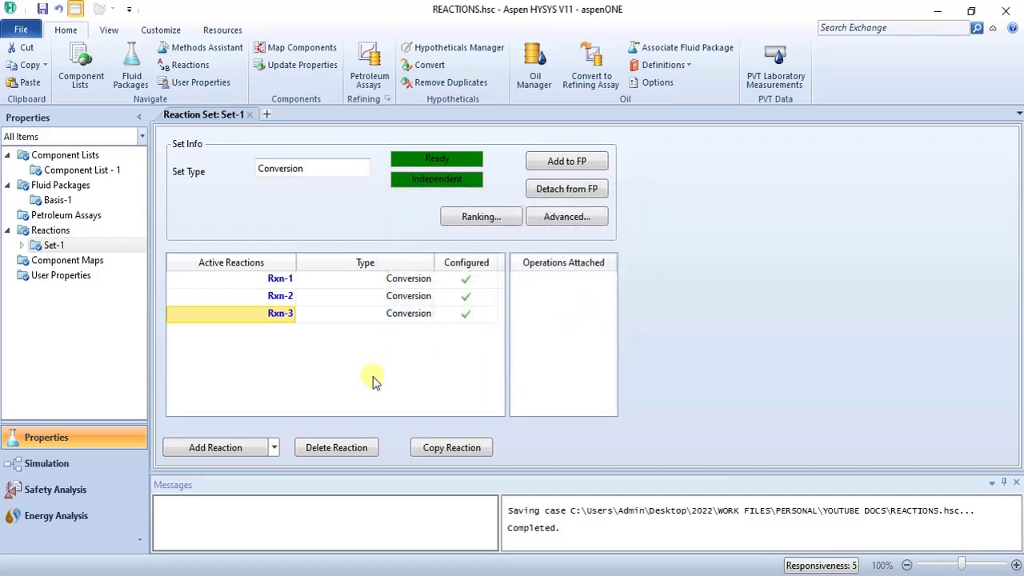
{"action": "left_click", "coordinate": [80, 472]}
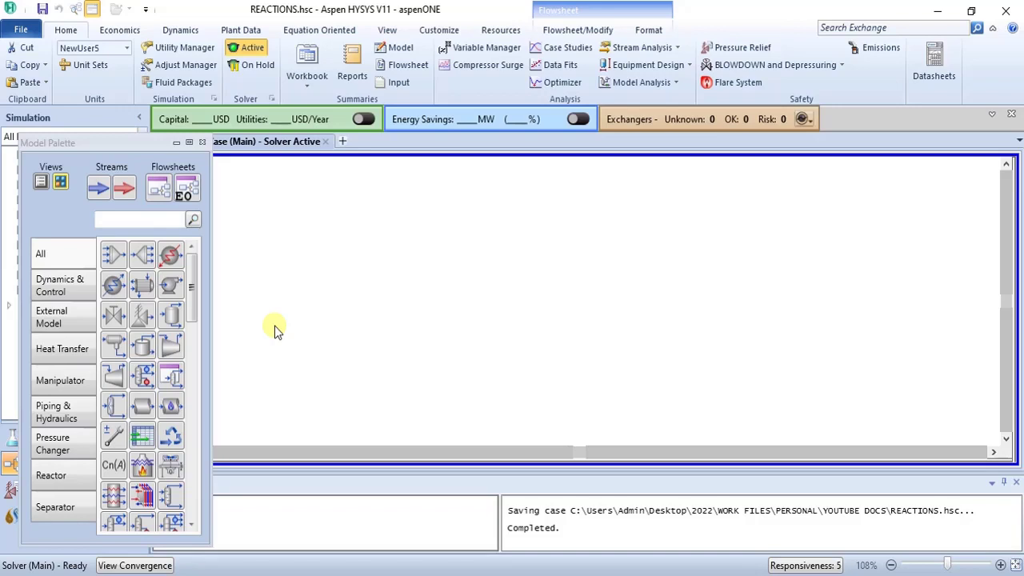
{"action": "left_click", "coordinate": [77, 472]}
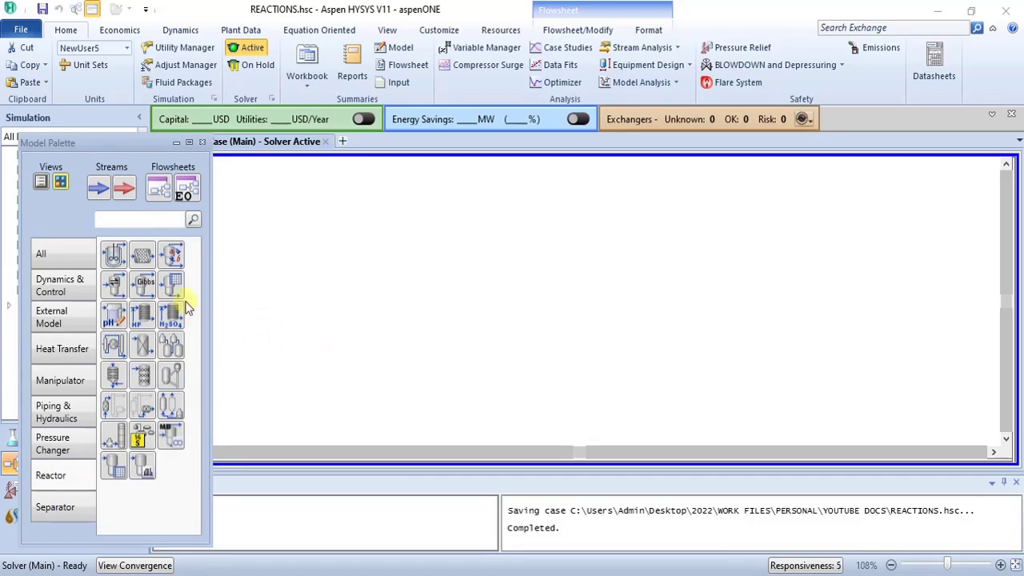
{"action": "left_click_drag", "start_coordinate": [170, 264], "coordinate": [493, 364]}
{"action": "left_click", "coordinate": [648, 301]}
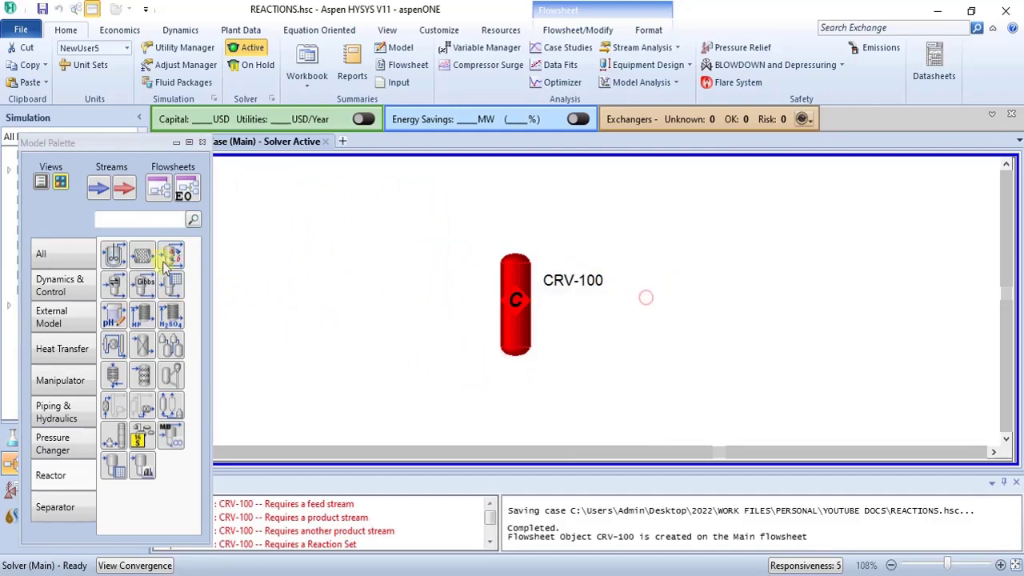
- Connect reactor CRV-100 to inlet stream 1, vapour outlet stream 2 and liquid outlet stream 3
{"action": "double_click", "coordinate": [512, 295]}
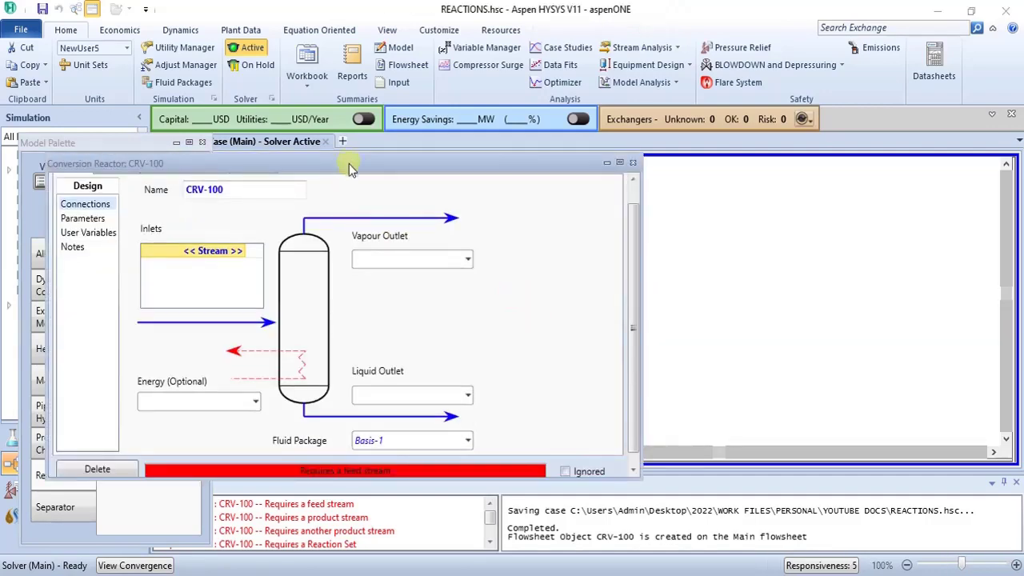
{"action": "left_click_drag", "start_coordinate": [340, 168], "coordinate": [534, 190]}
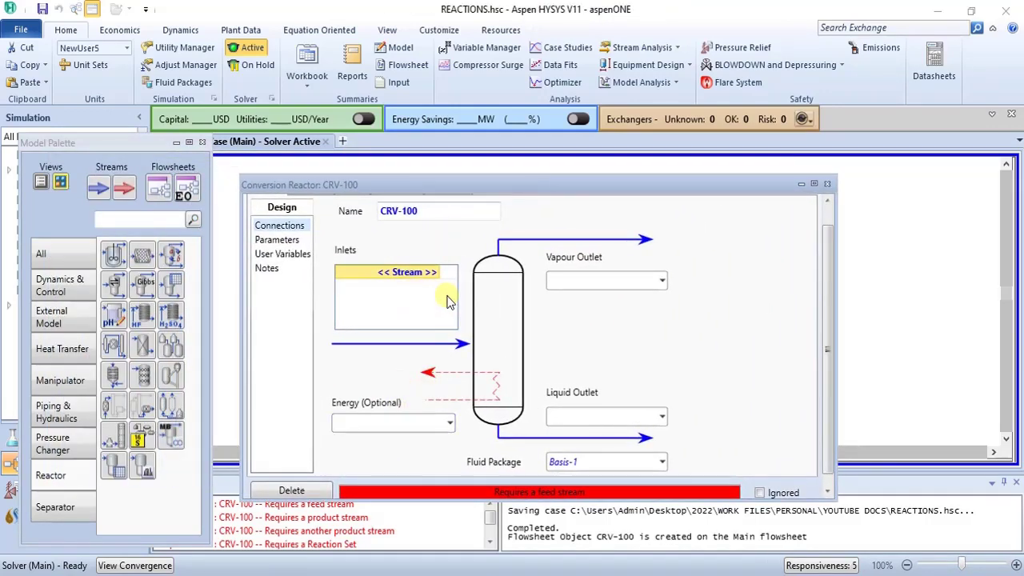
{"action": "left_click", "coordinate": [439, 274]}
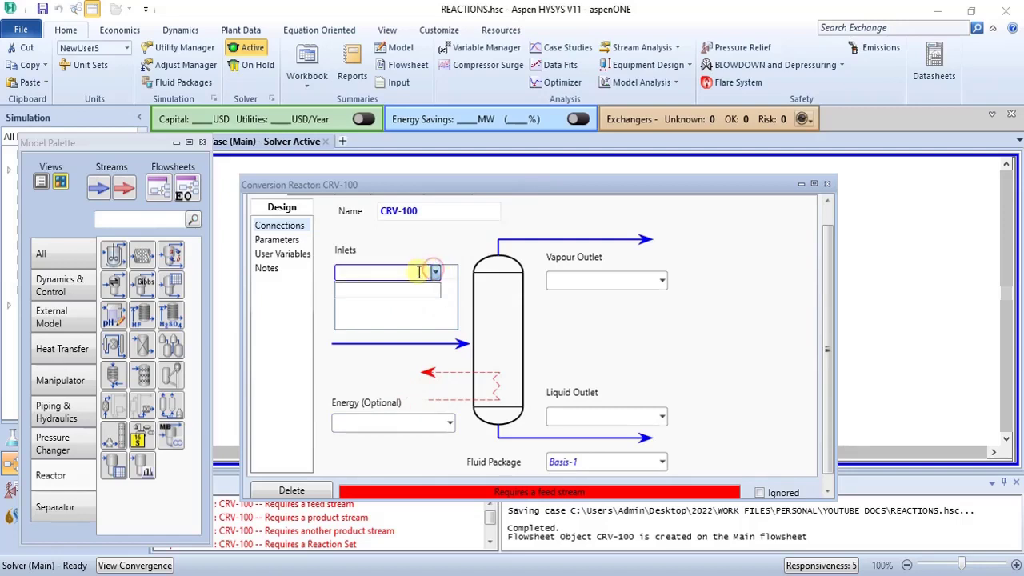
{"action": "type", "text": "1"}
{"action": "key", "text": "Return"}
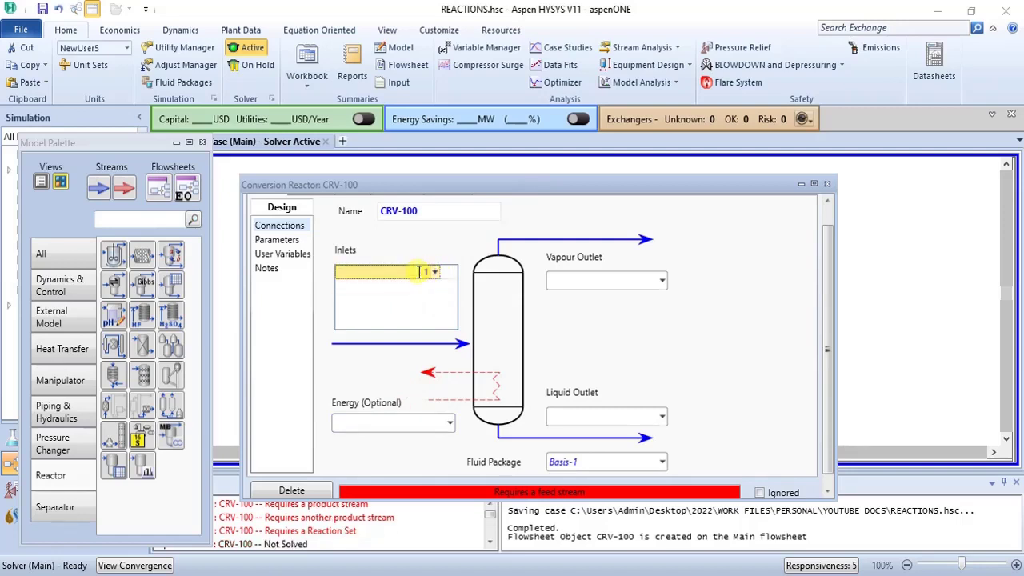
{"action": "left_click", "coordinate": [617, 283]}
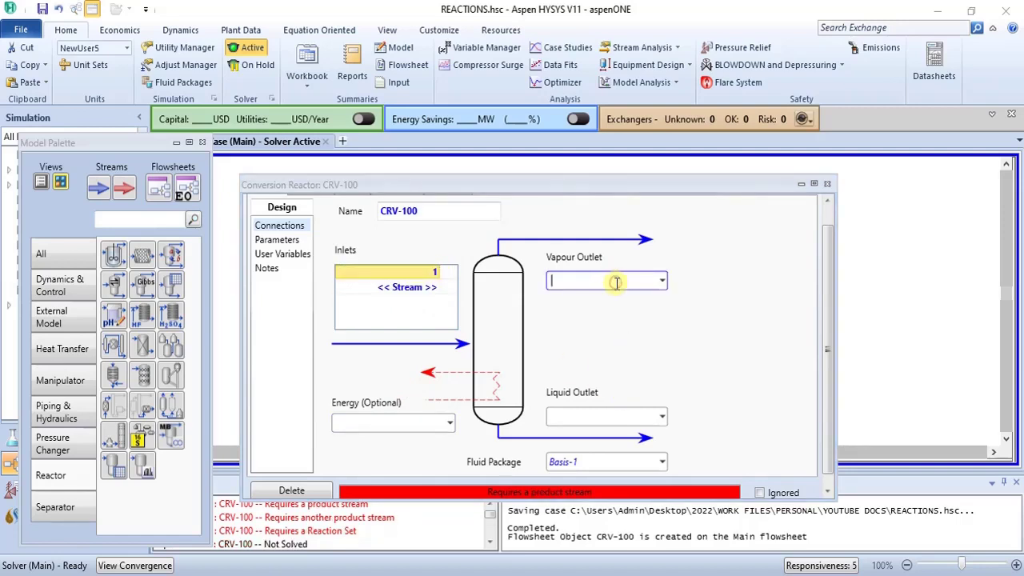
{"action": "type", "text": "2"}
{"action": "key", "text": "Return"}
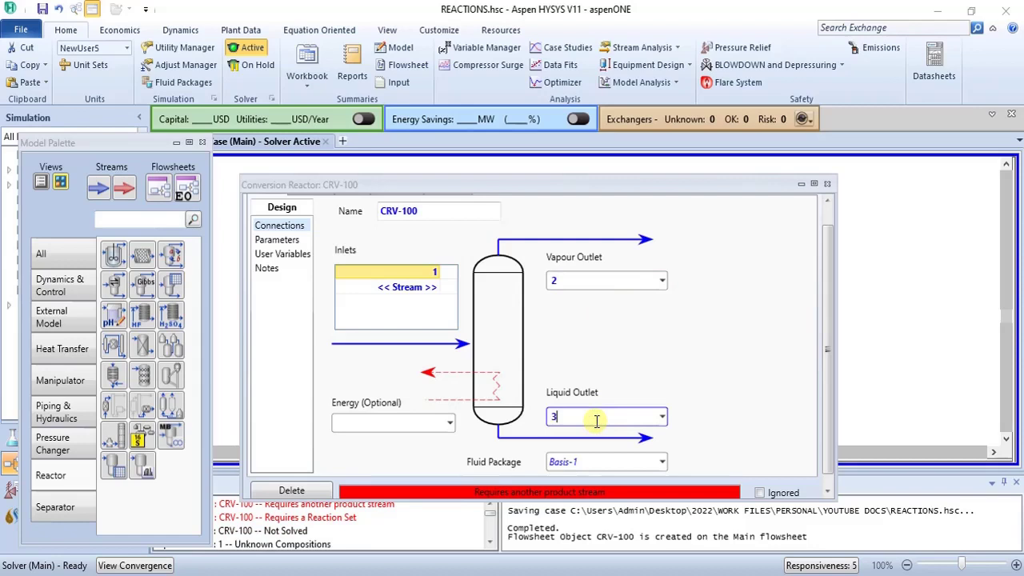
{"action": "key", "text": "Return"}
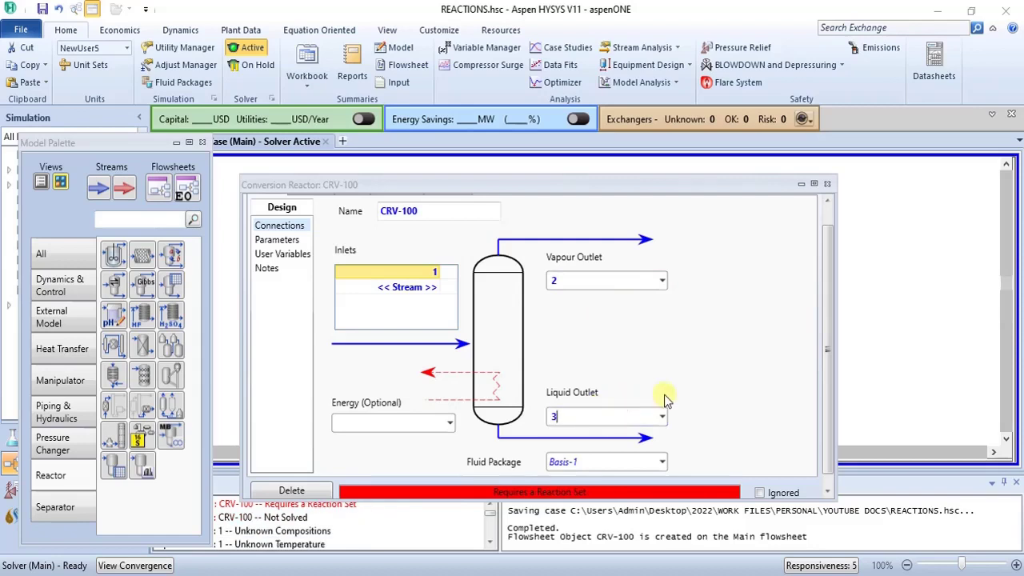
- Assign reaction set Set-1 to conversion reactor CRV-100
{"action": "left_click_drag", "start_coordinate": [629, 500], "coordinate": [634, 527]}
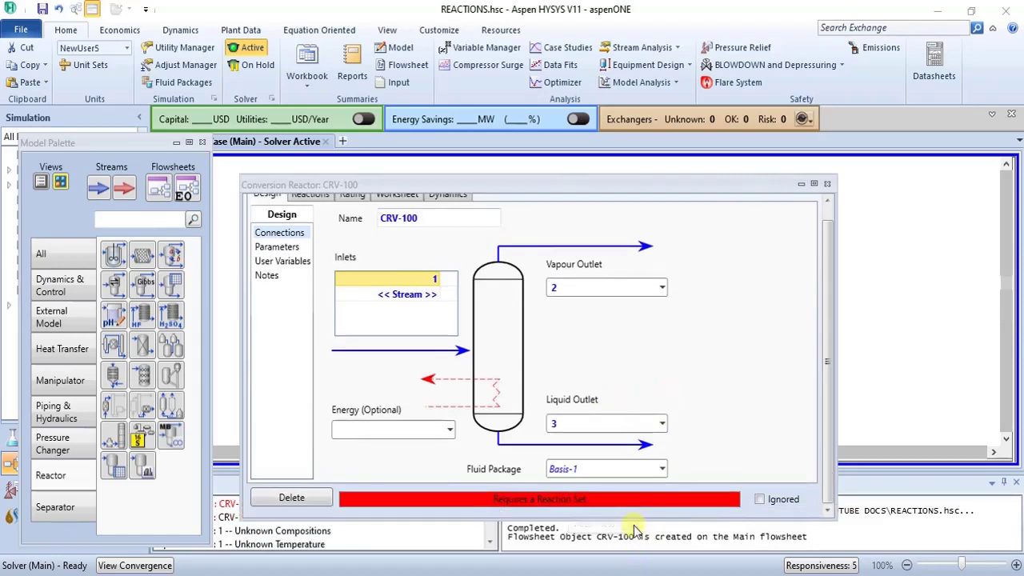
{"action": "left_click_drag", "start_coordinate": [461, 182], "coordinate": [491, 115]}
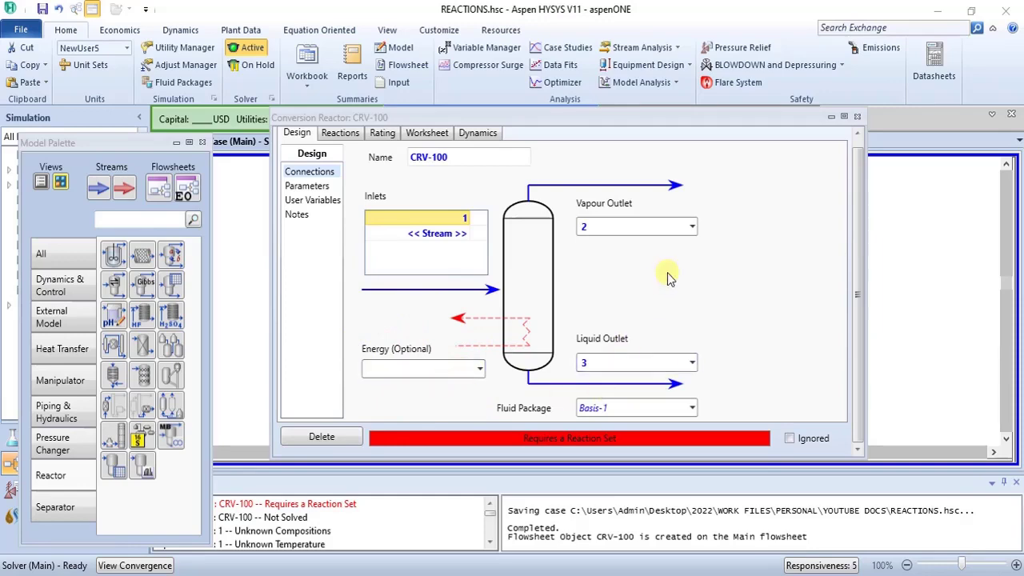
{"action": "left_click_drag", "start_coordinate": [623, 118], "coordinate": [586, 115]}
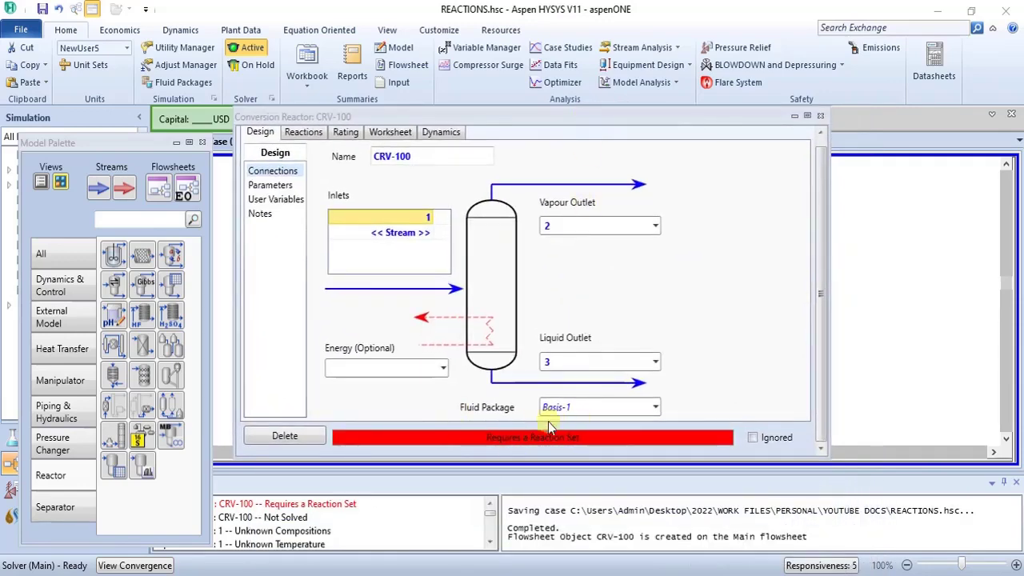
{"action": "left_click", "coordinate": [308, 134]}
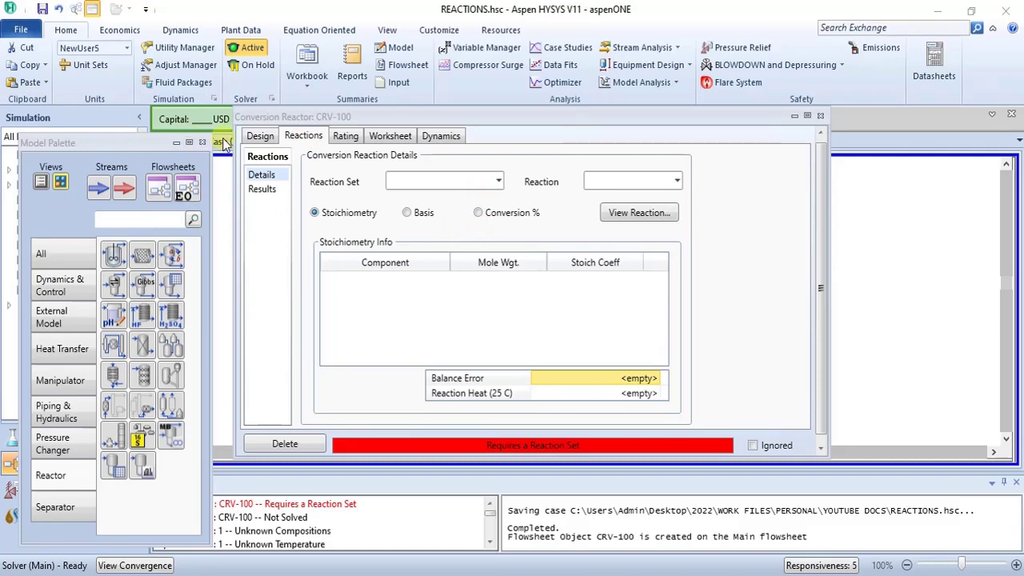
{"action": "left_click", "coordinate": [254, 138]}
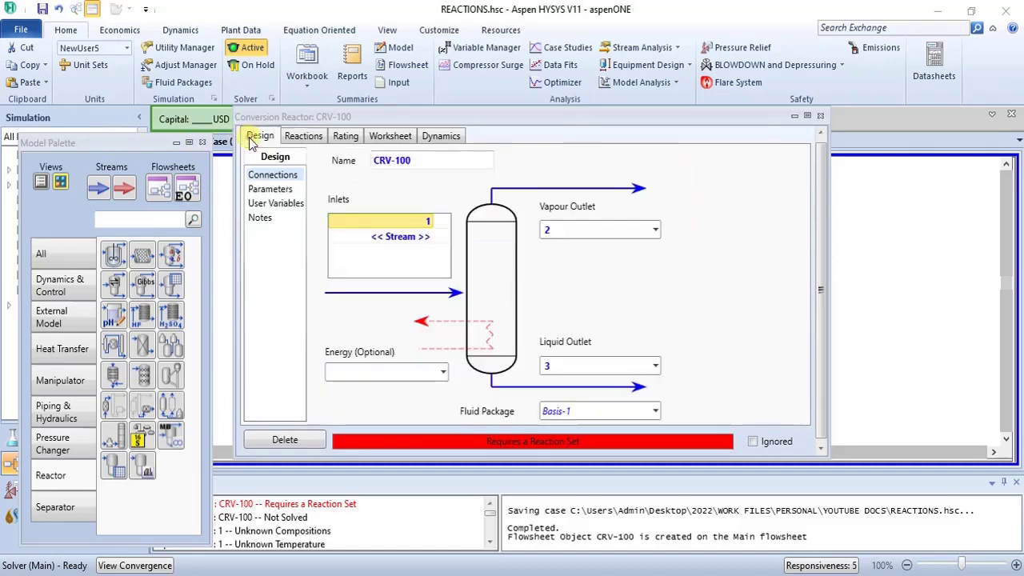
{"action": "left_click", "coordinate": [311, 141]}
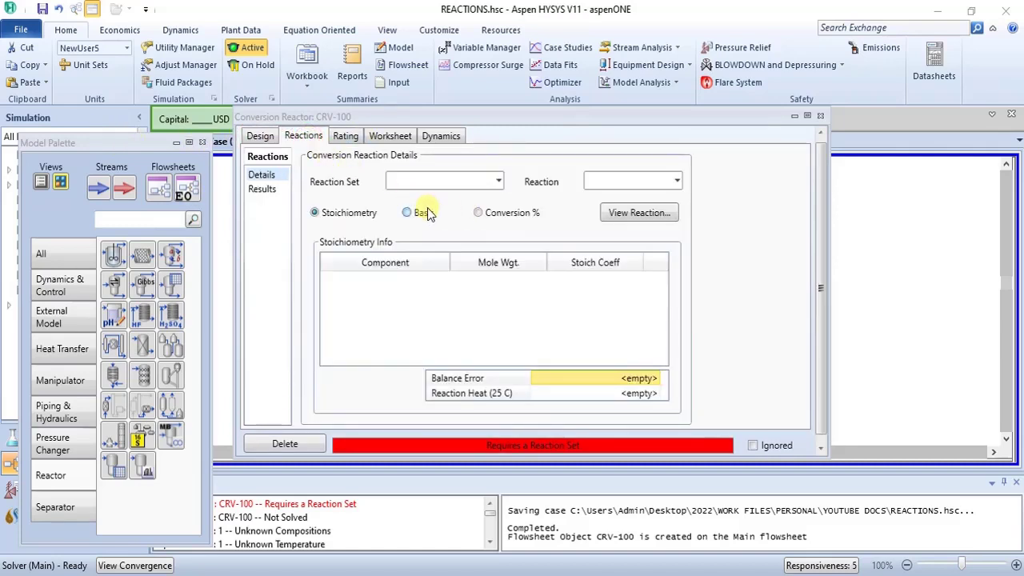
{"action": "left_click", "coordinate": [499, 180]}
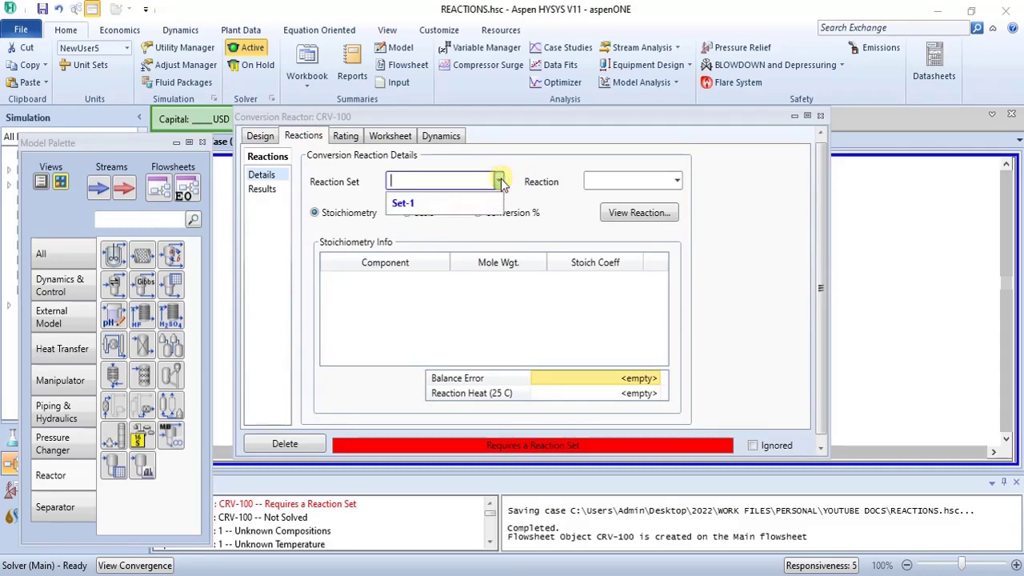
{"action": "left_click", "coordinate": [471, 200]}
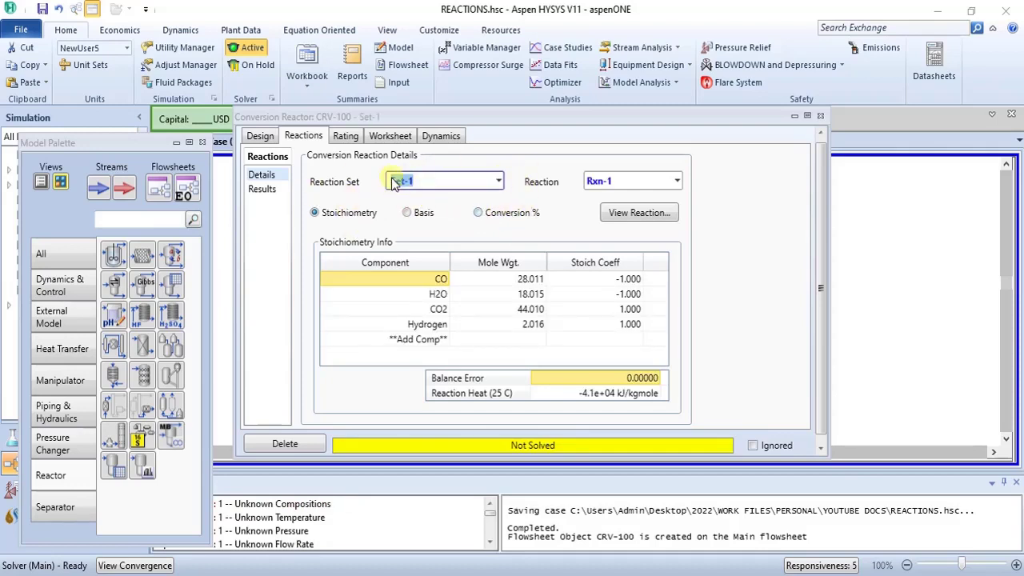
- Check the list of reactions in CRV-100, close its window and shift vapour outlet stream 2 slightly upward on the flowsheet
{"action": "left_click", "coordinate": [678, 184]}
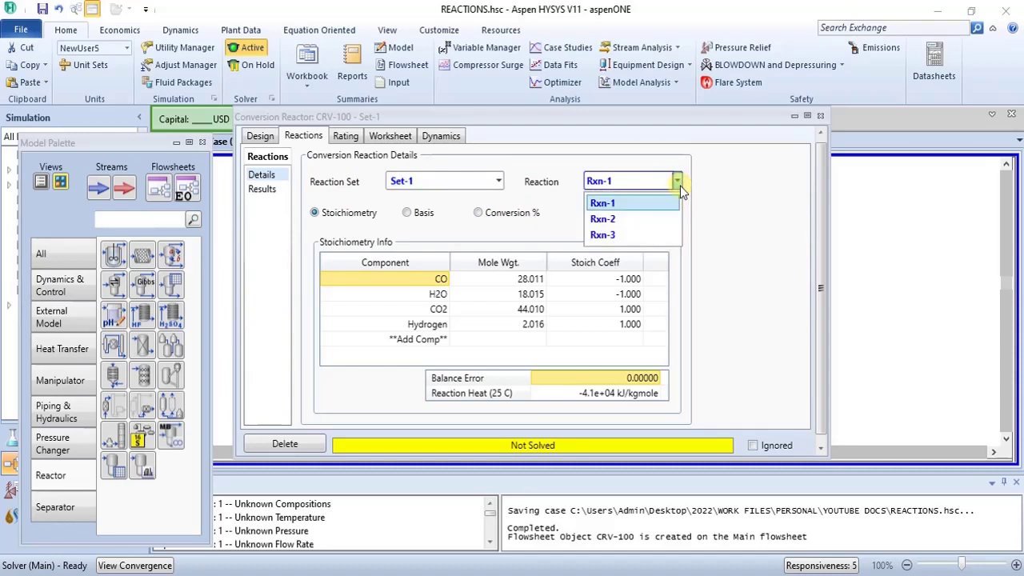
{"action": "left_click", "coordinate": [680, 185]}
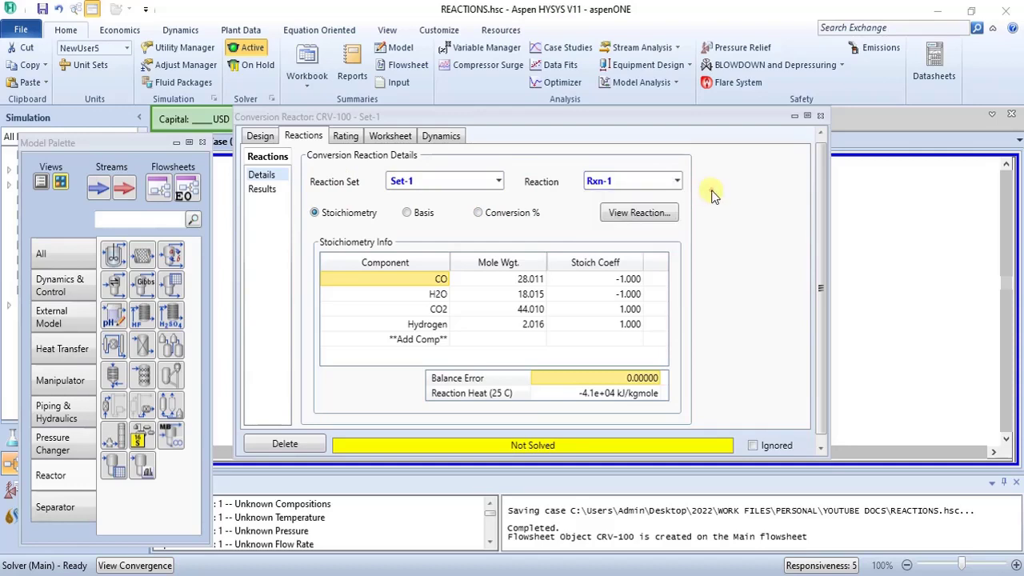
{"action": "left_click", "coordinate": [820, 116]}
{"action": "left_click", "coordinate": [695, 282]}
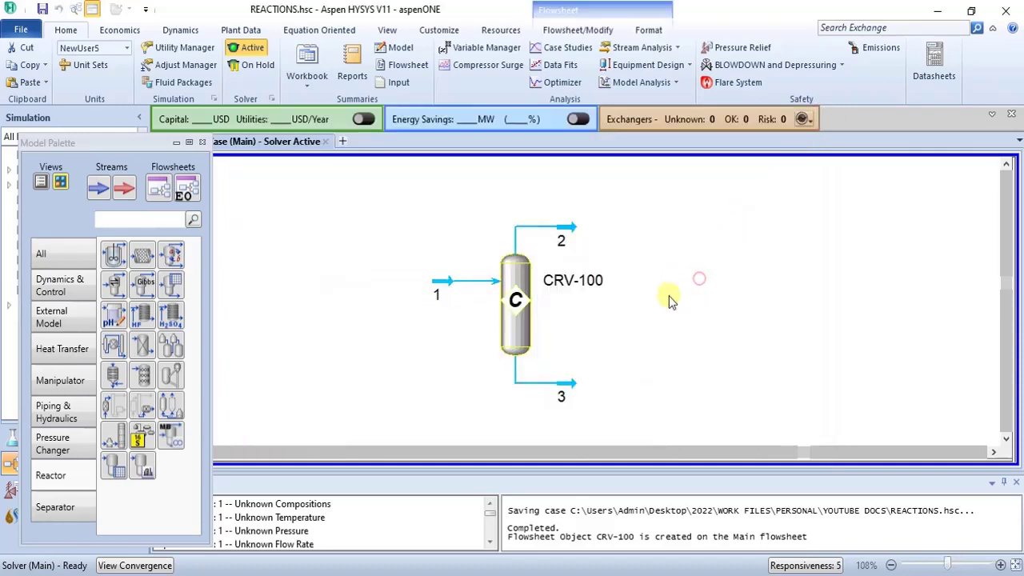
{"action": "left_click", "coordinate": [691, 267]}
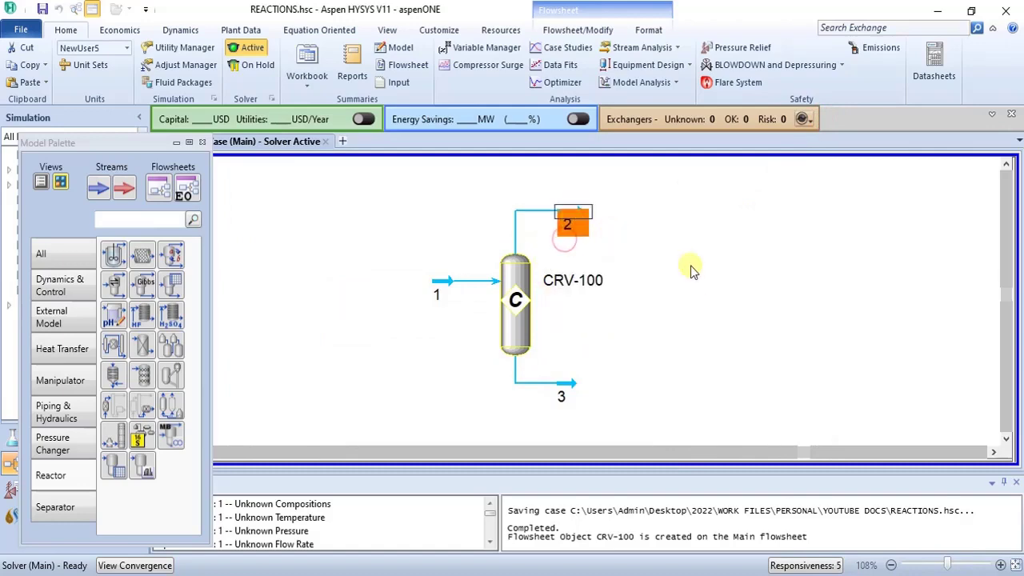
- Set stream 1's mole fractions to Methane 0.1, Hydrogen 0.2, CO 0.15, CO2 0, H2O 0.5, Nitrogen 0.05 and Ammonia 0
{"action": "double_click", "coordinate": [438, 287]}
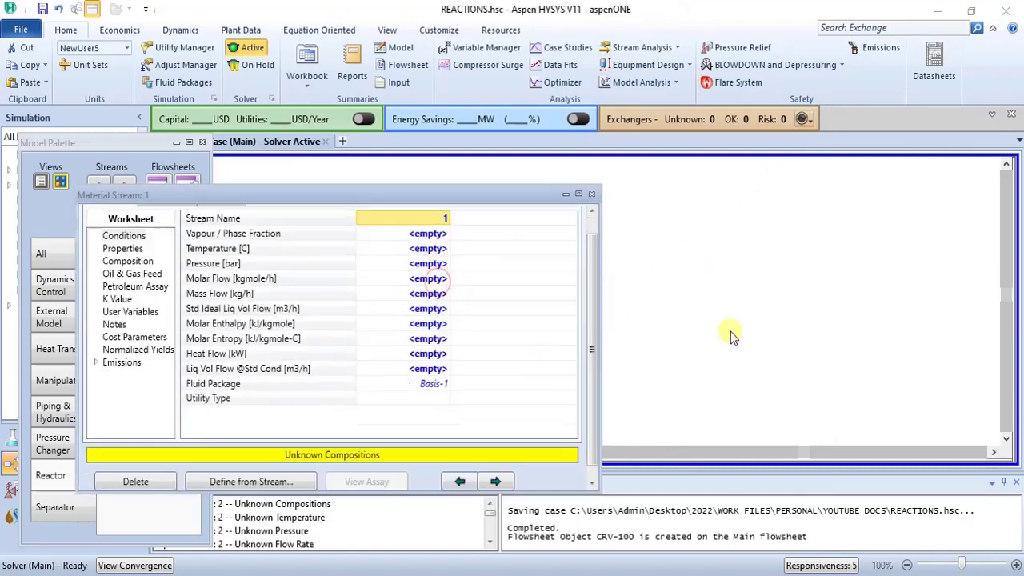
{"action": "left_click_drag", "start_coordinate": [392, 200], "coordinate": [647, 173]}
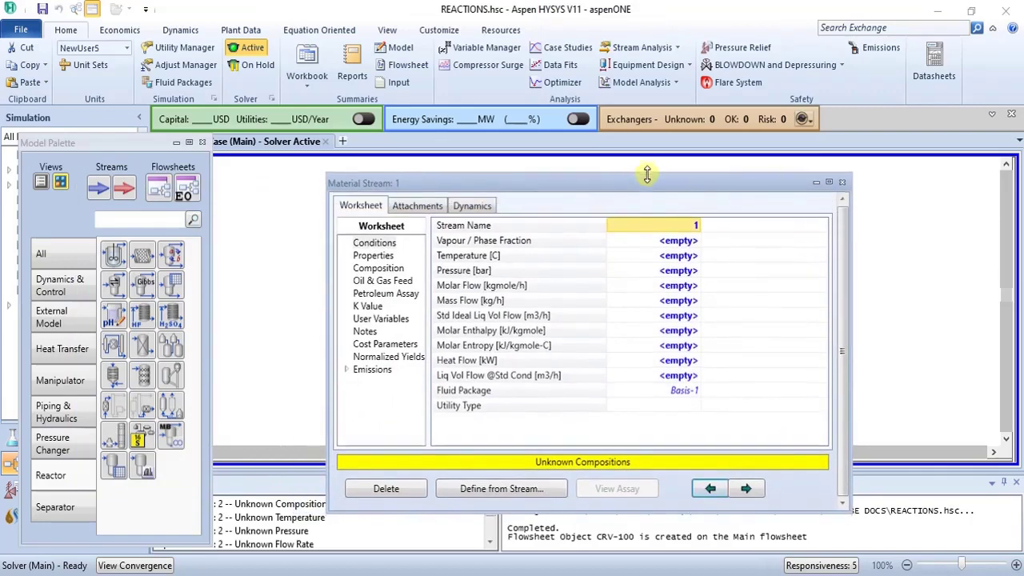
{"action": "left_click", "coordinate": [376, 272]}
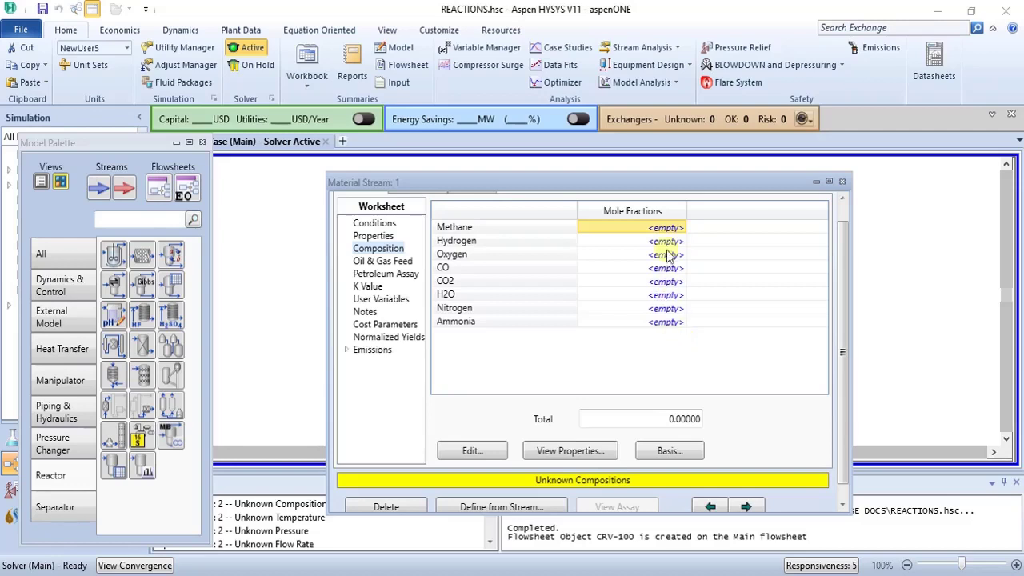
{"action": "left_click", "coordinate": [667, 225]}
{"action": "type", "text": "0.1"}
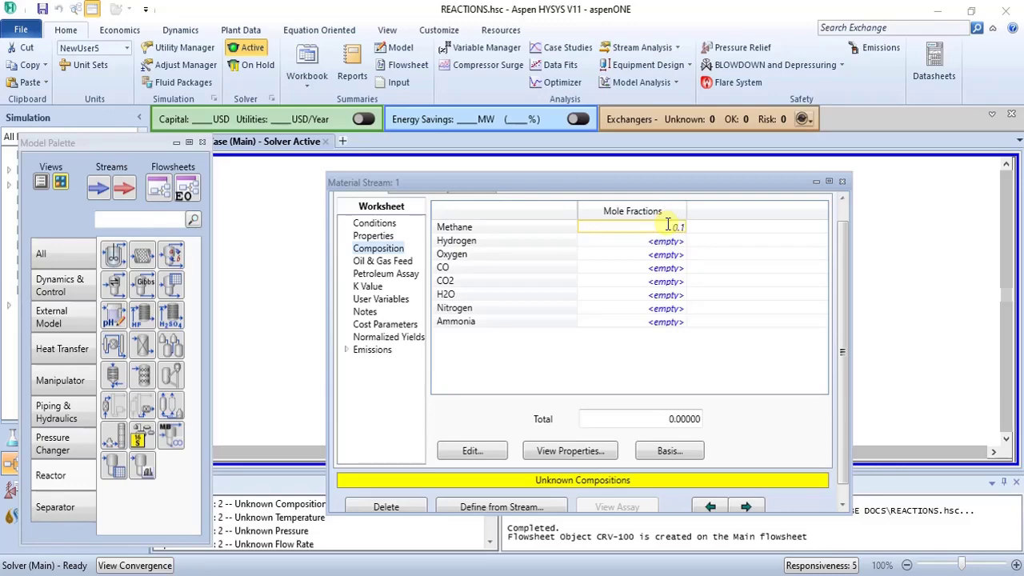
{"action": "key", "text": "Return"}
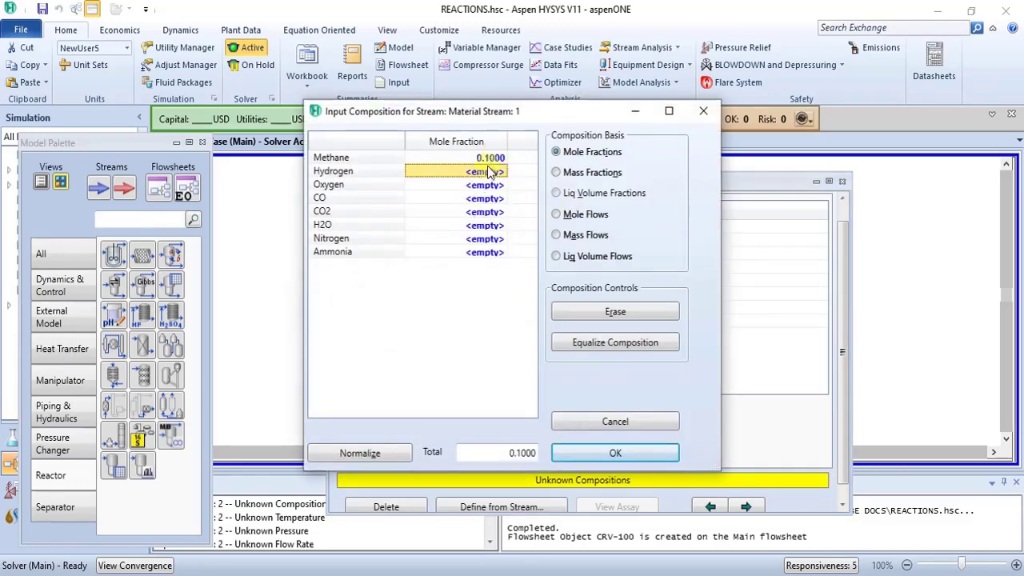
{"action": "left_click", "coordinate": [475, 253]}
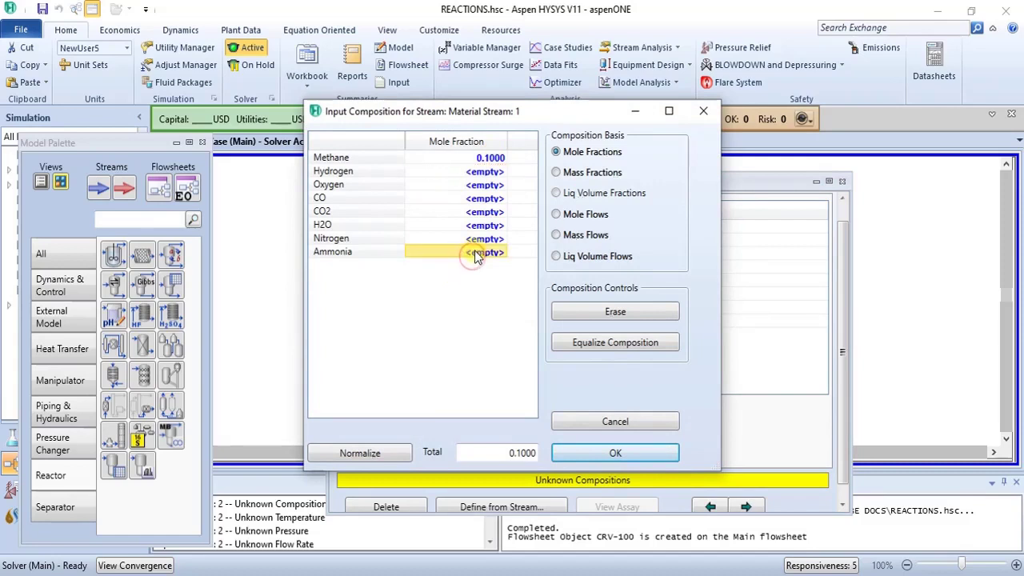
{"action": "type", "text": "0.0000"}
{"action": "left_click", "coordinate": [492, 243]}
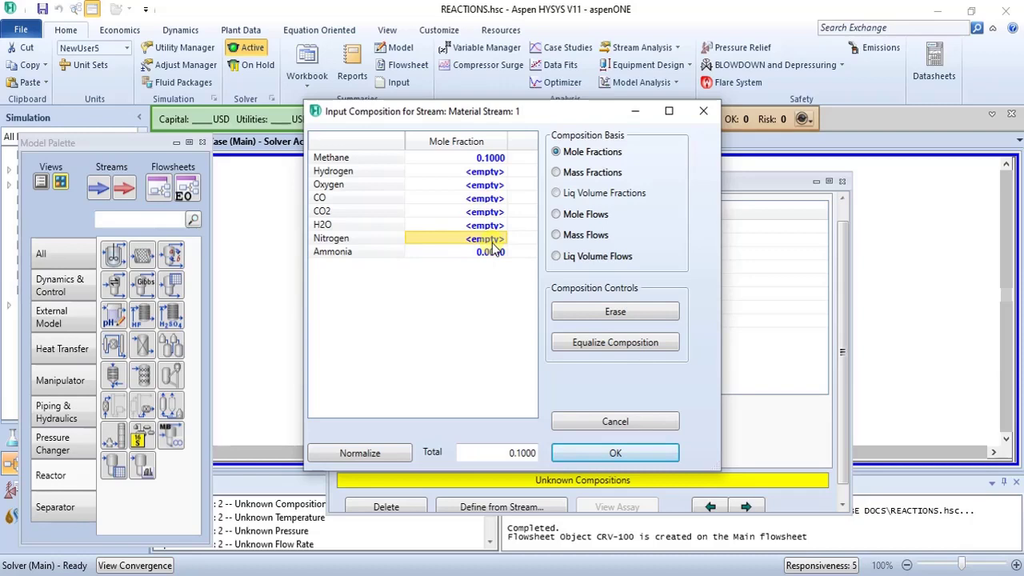
{"action": "left_click", "coordinate": [493, 239]}
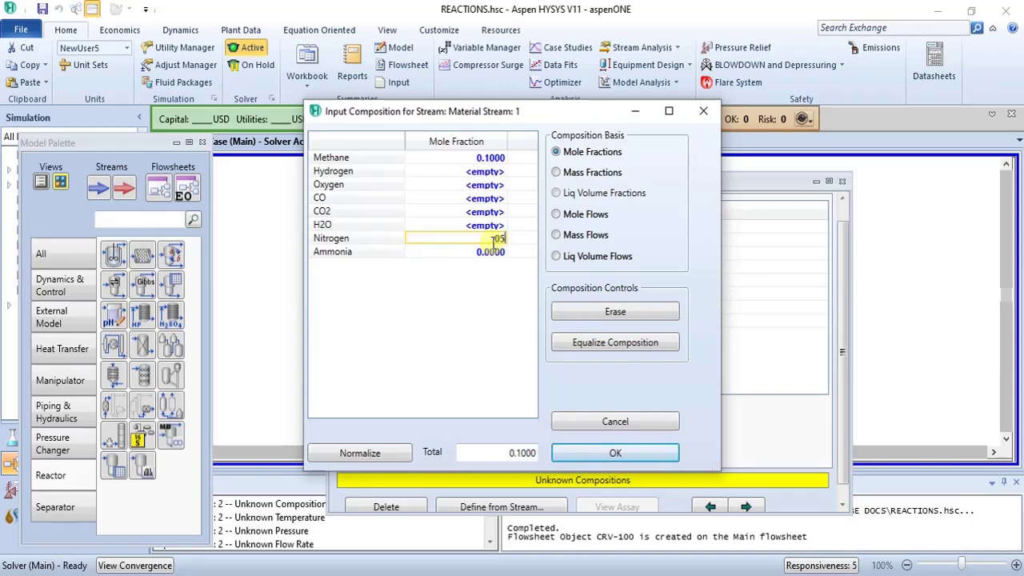
{"action": "key", "text": "Return"}
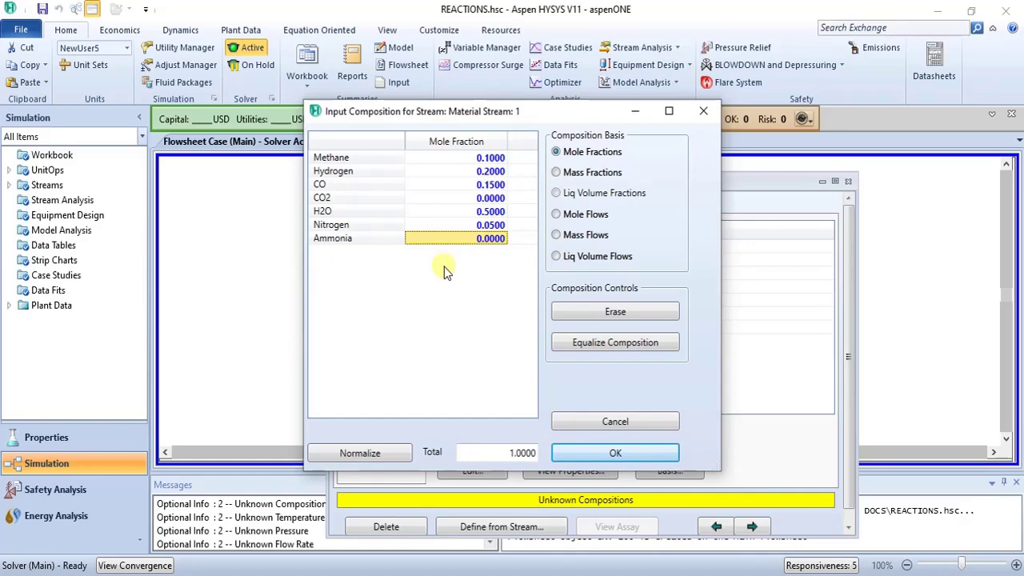
{"action": "left_click", "coordinate": [616, 453]}
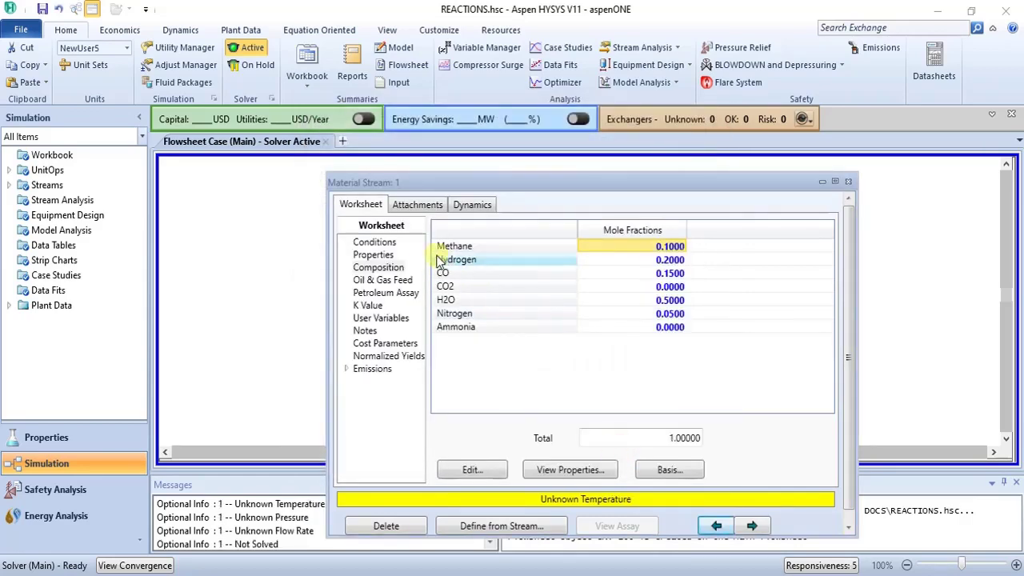
- Set the conditions of stream 1 to a temperature of 500 °C and a pressure of 25 bar
{"action": "left_click", "coordinate": [383, 244]}
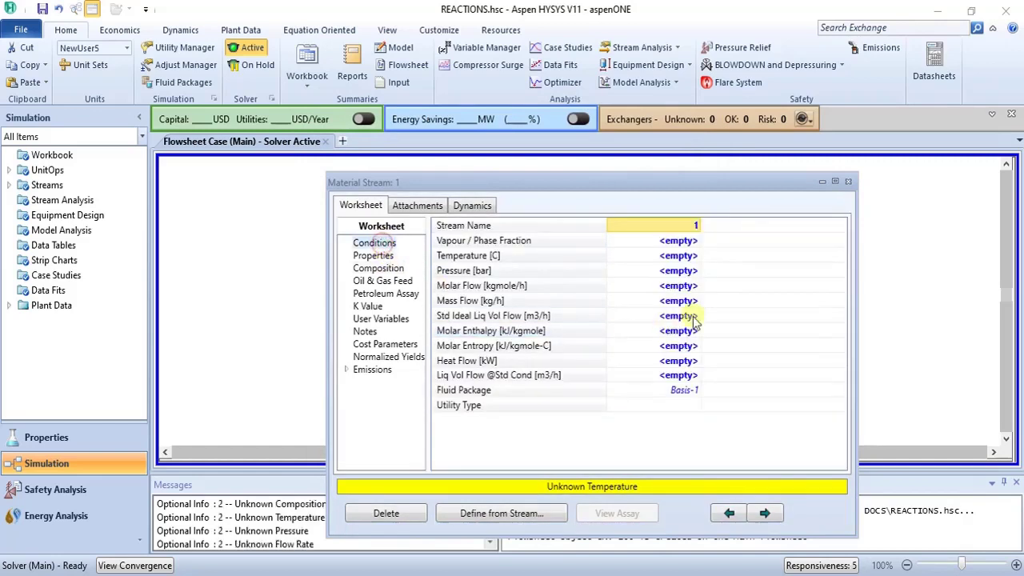
{"action": "left_click", "coordinate": [682, 256]}
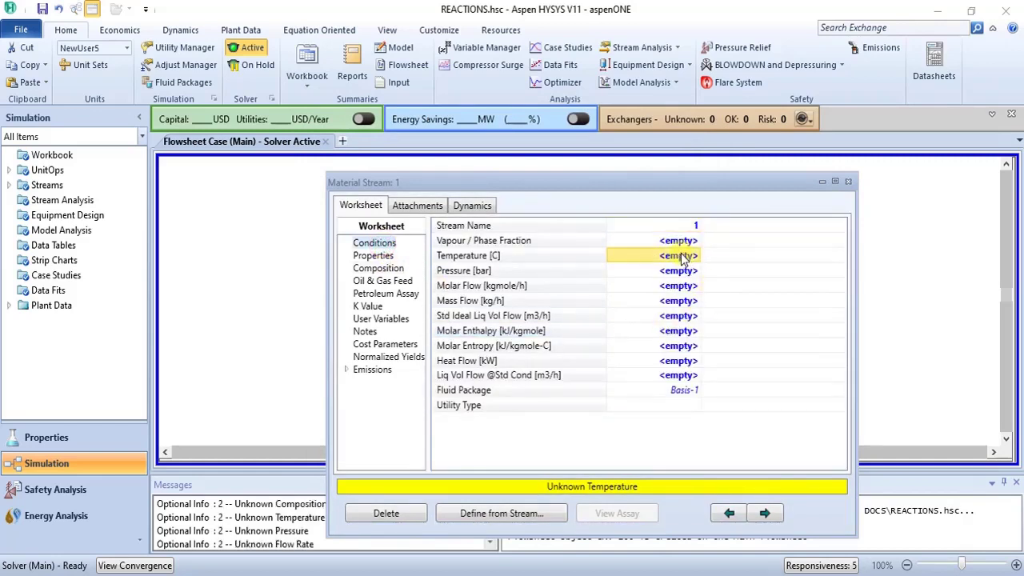
{"action": "type", "text": "50"}
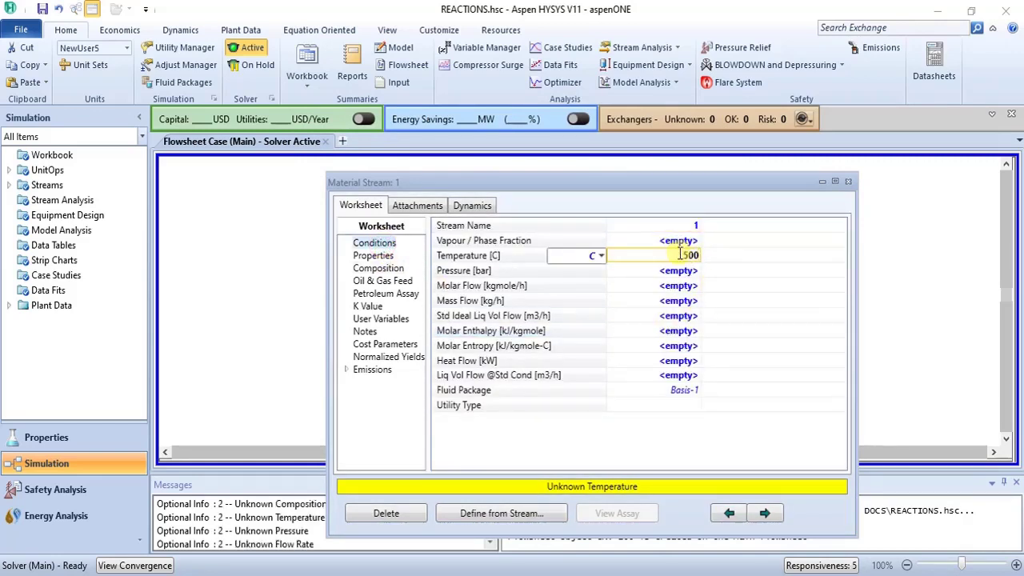
{"action": "type", "text": "0"}
{"action": "key", "text": "Return"}
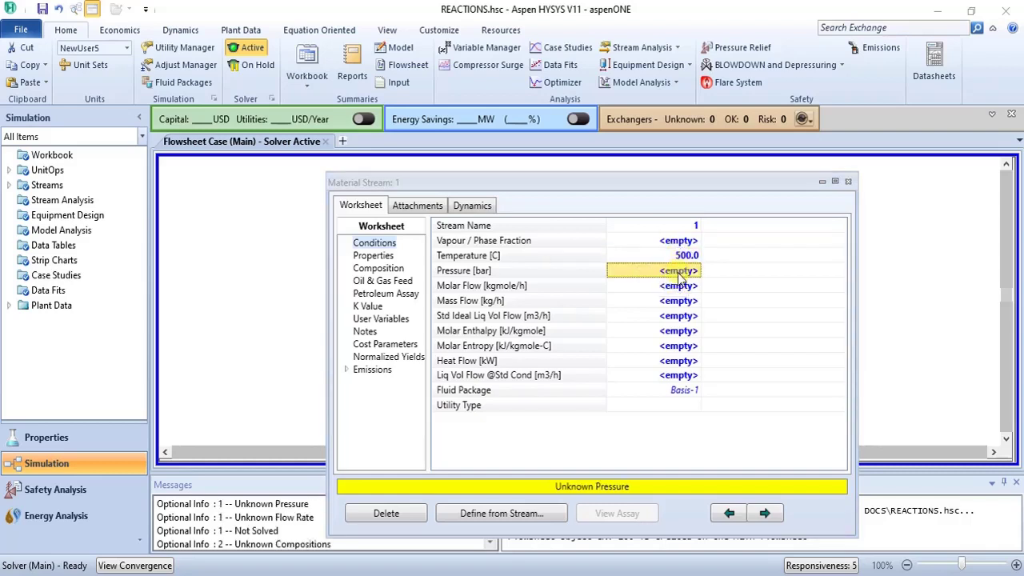
{"action": "type", "text": "25"}
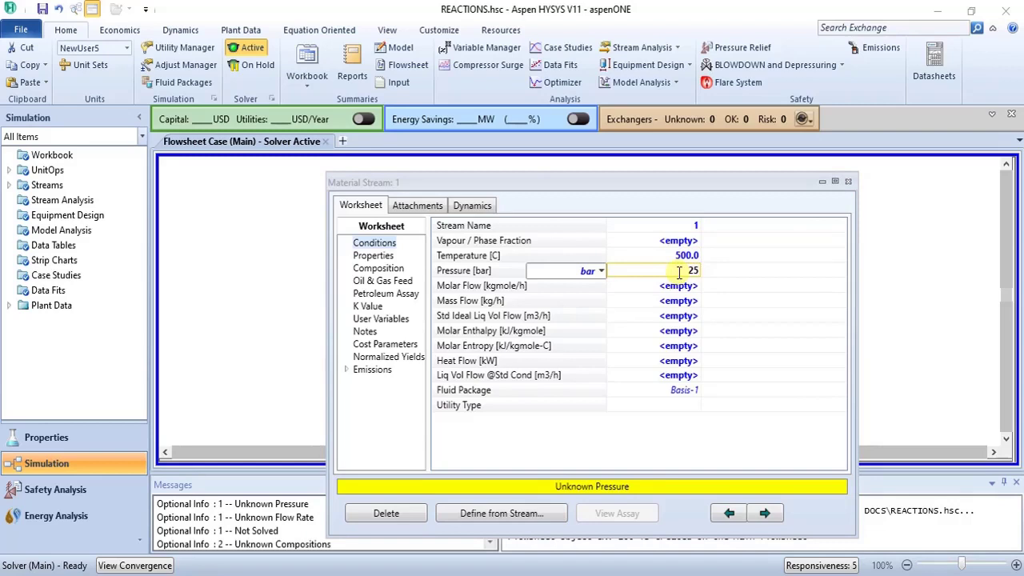
{"action": "key", "text": "Return"}
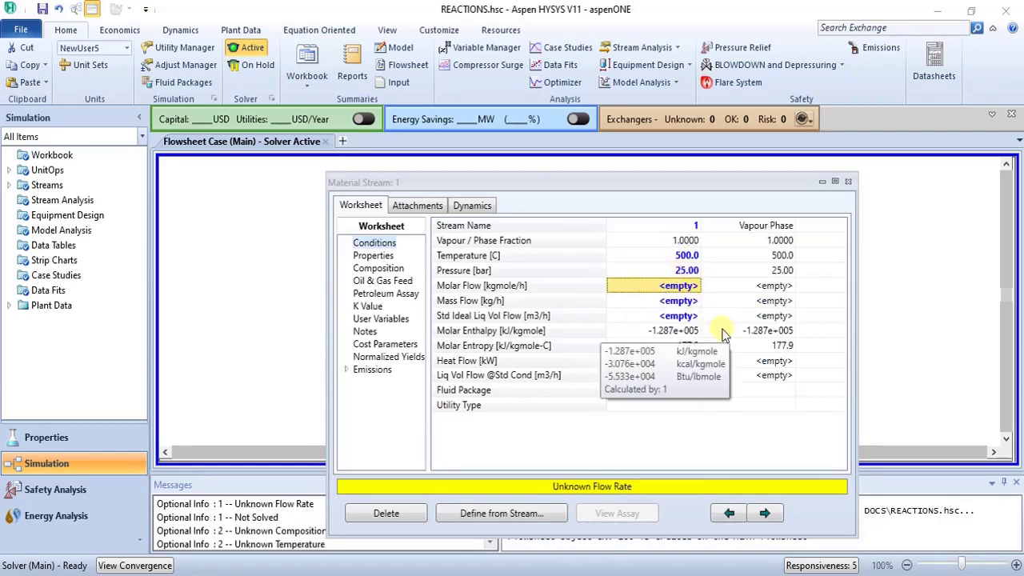
- Set stream 1's mass flow to 1000 kg/h and close its window
{"action": "left_click", "coordinate": [664, 303]}
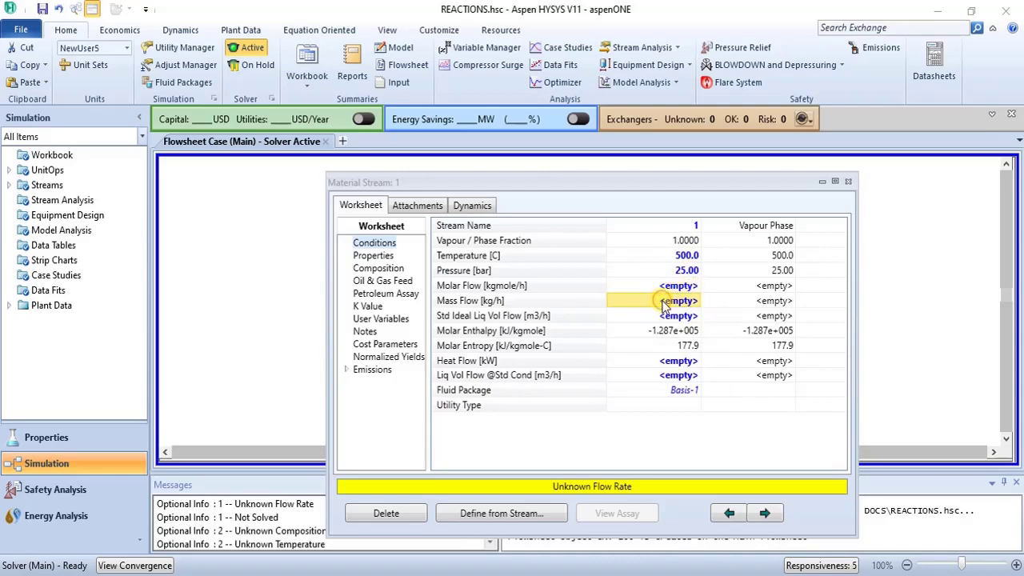
{"action": "type", "text": "100"}
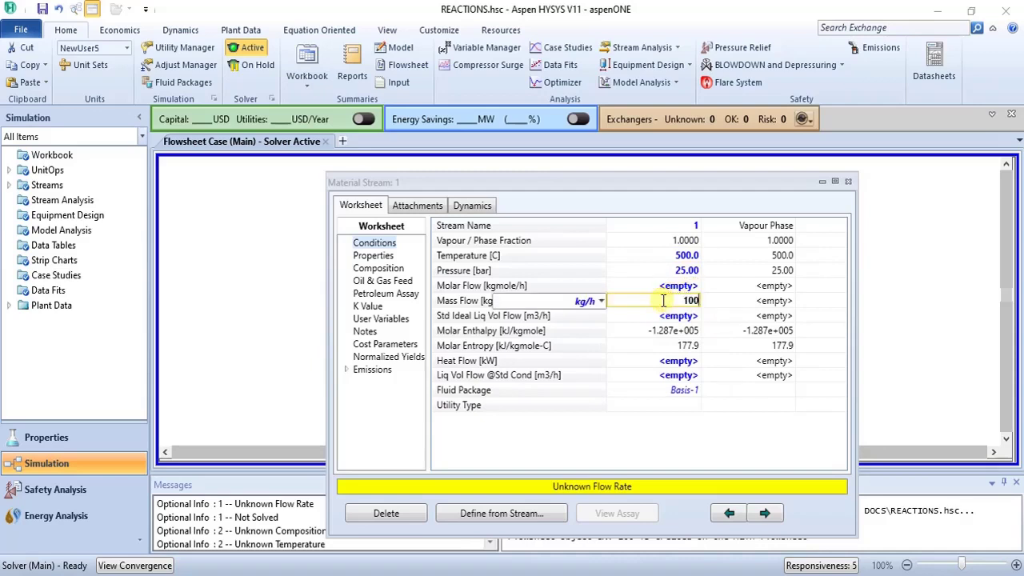
{"action": "type", "text": "0"}
{"action": "key", "text": "Return"}
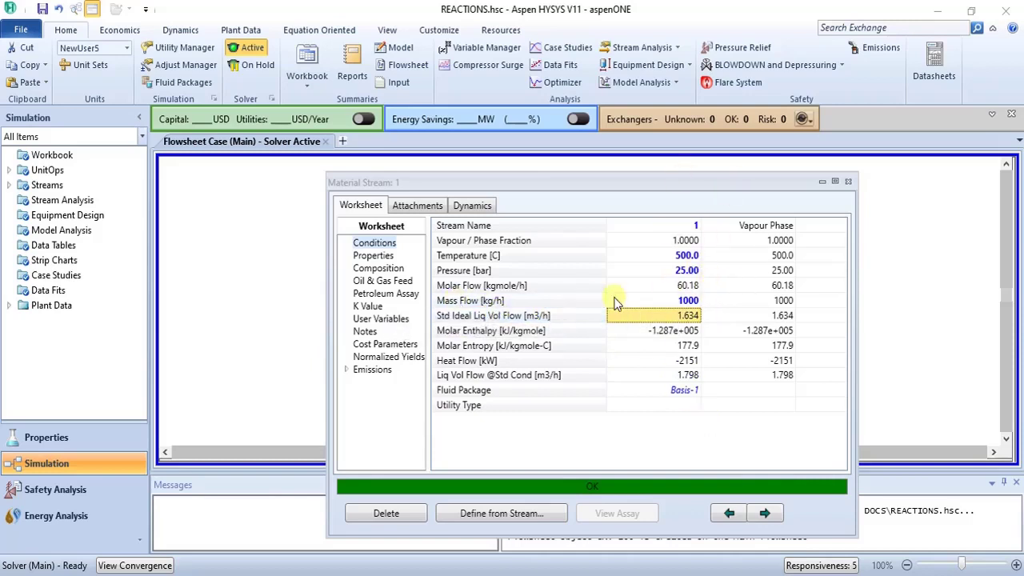
{"action": "left_click", "coordinate": [848, 182]}
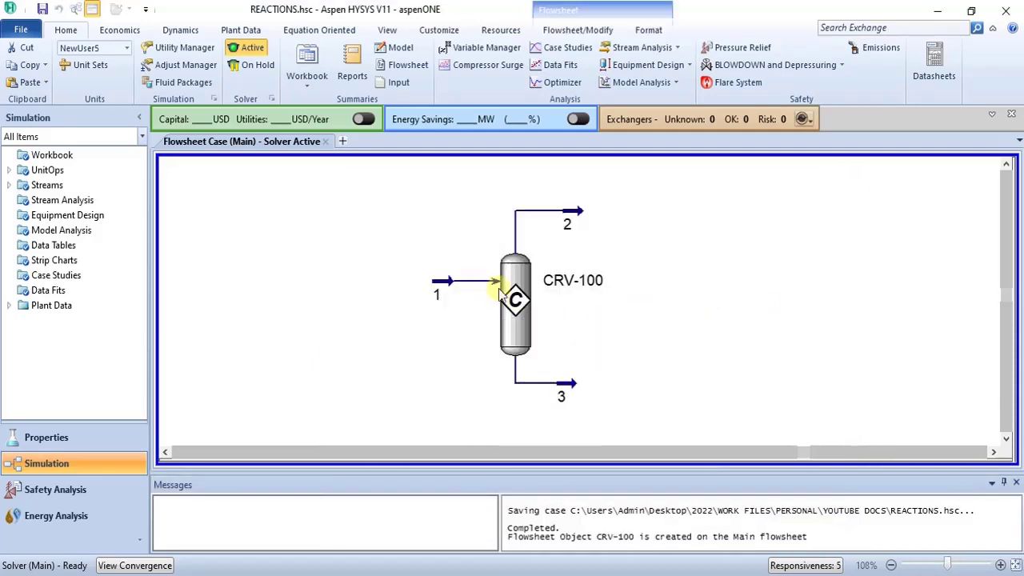
- Examine the conditions and compositions of reactor CRV-100's inlet and outlet streams, and close the reactor window
{"action": "left_click", "coordinate": [506, 312]}
{"action": "double_click", "coordinate": [506, 312]}
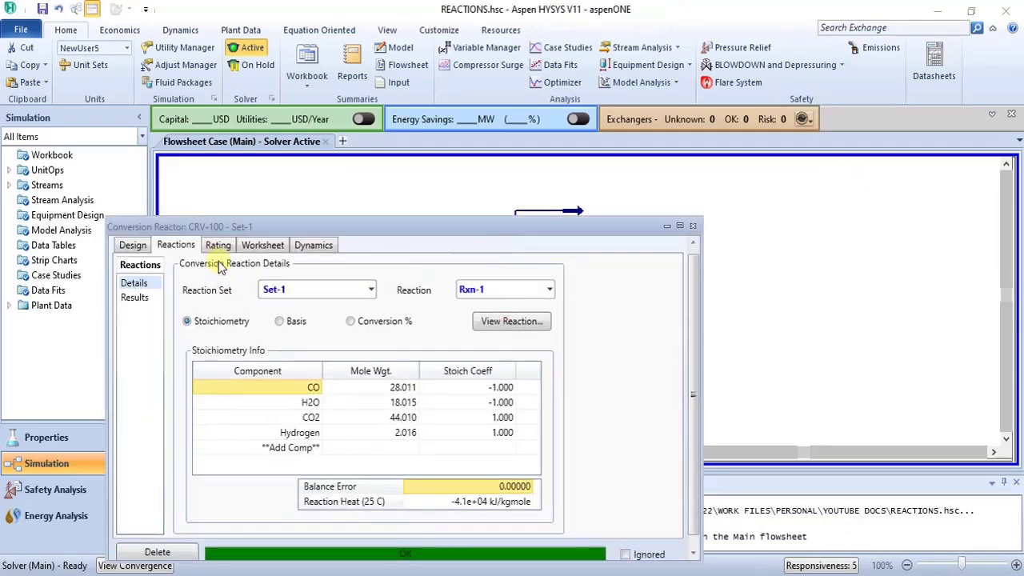
{"action": "left_click_drag", "start_coordinate": [392, 228], "coordinate": [485, 171]}
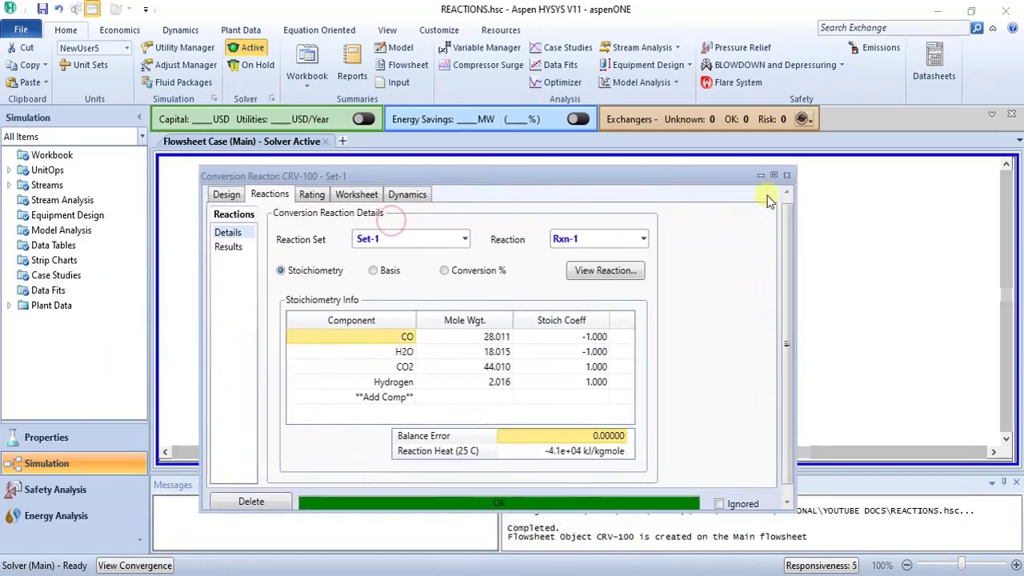
{"action": "left_click", "coordinate": [784, 176]}
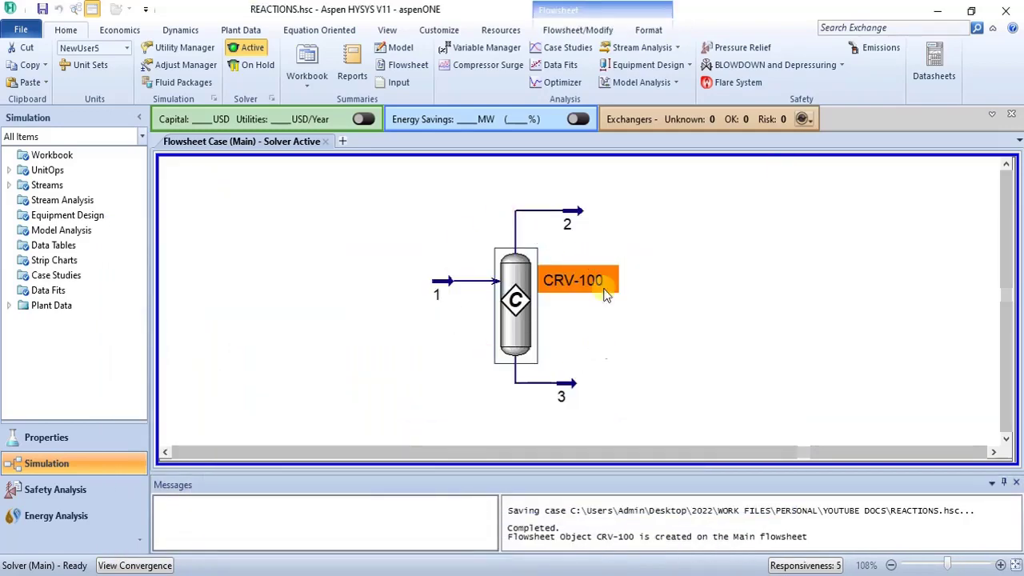
{"action": "double_click", "coordinate": [521, 309]}
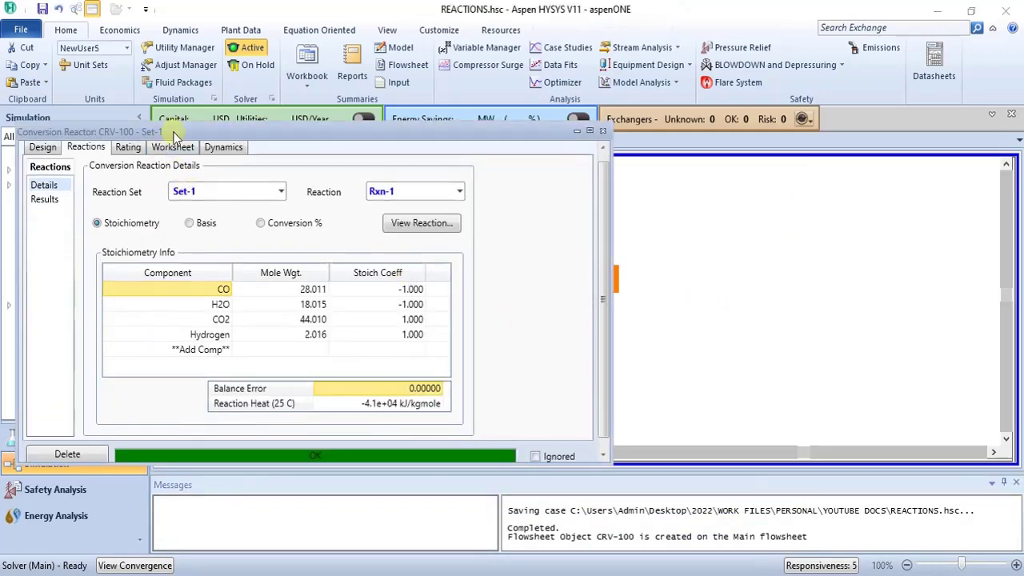
{"action": "double_click", "coordinate": [200, 122]}
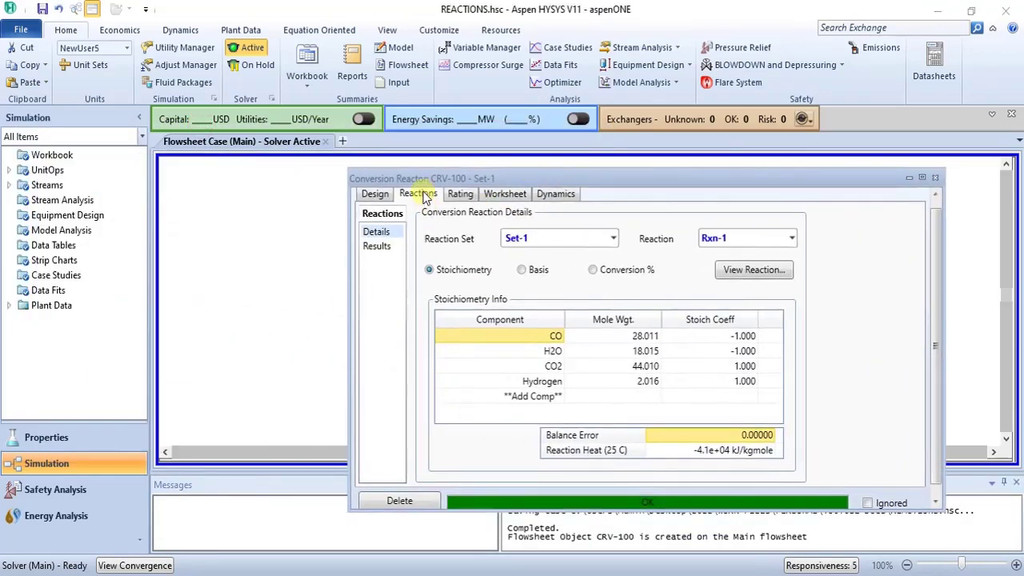
{"action": "left_click_drag", "start_coordinate": [589, 168], "coordinate": [597, 75]}
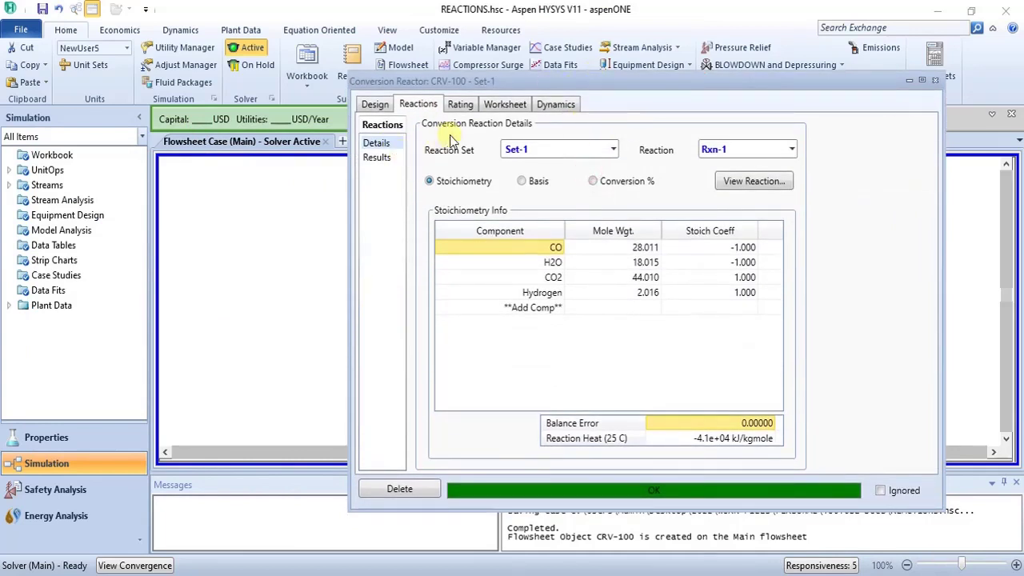
{"action": "left_click", "coordinate": [502, 106]}
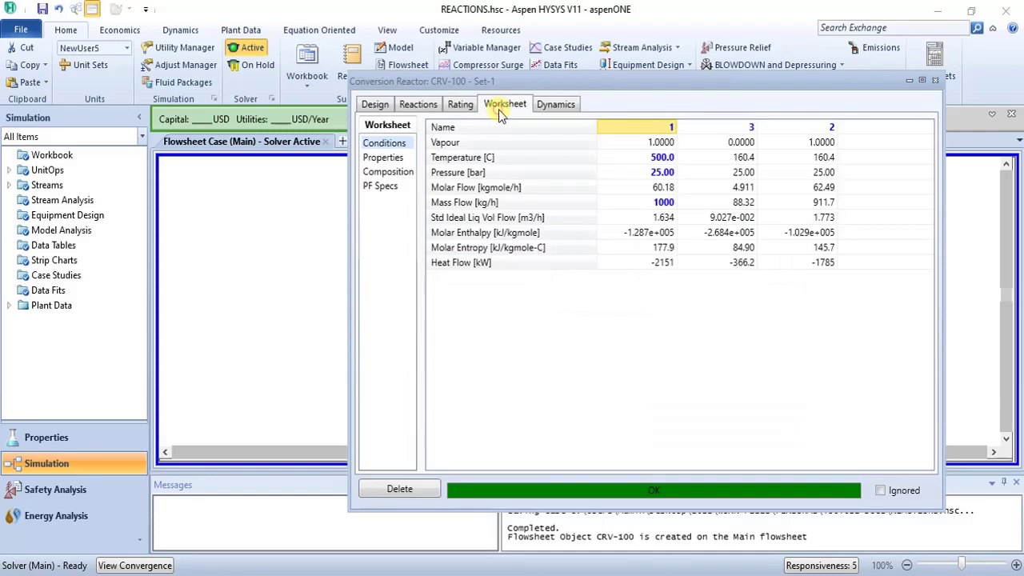
{"action": "left_click", "coordinate": [410, 173]}
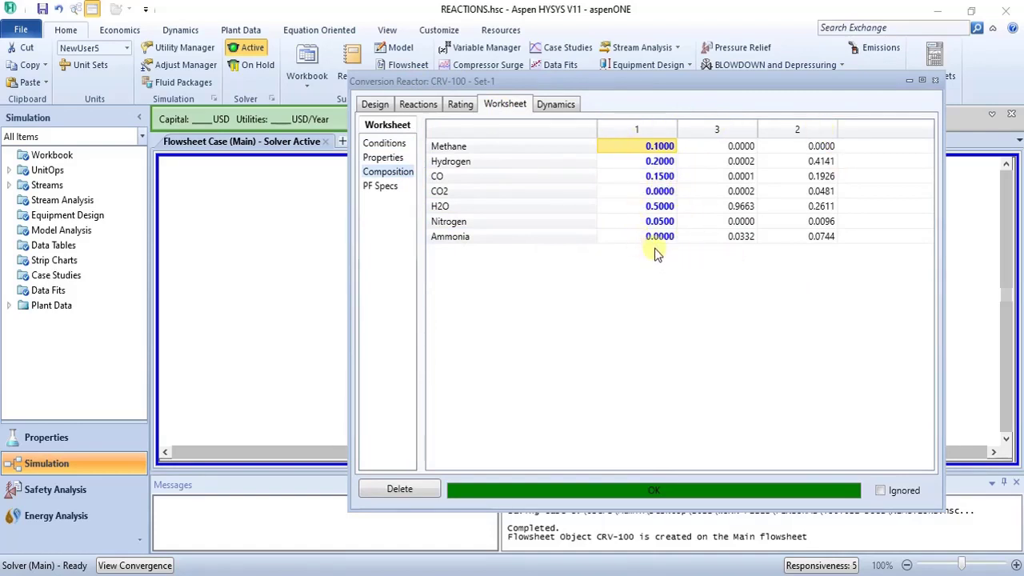
{"action": "left_click", "coordinate": [934, 81]}
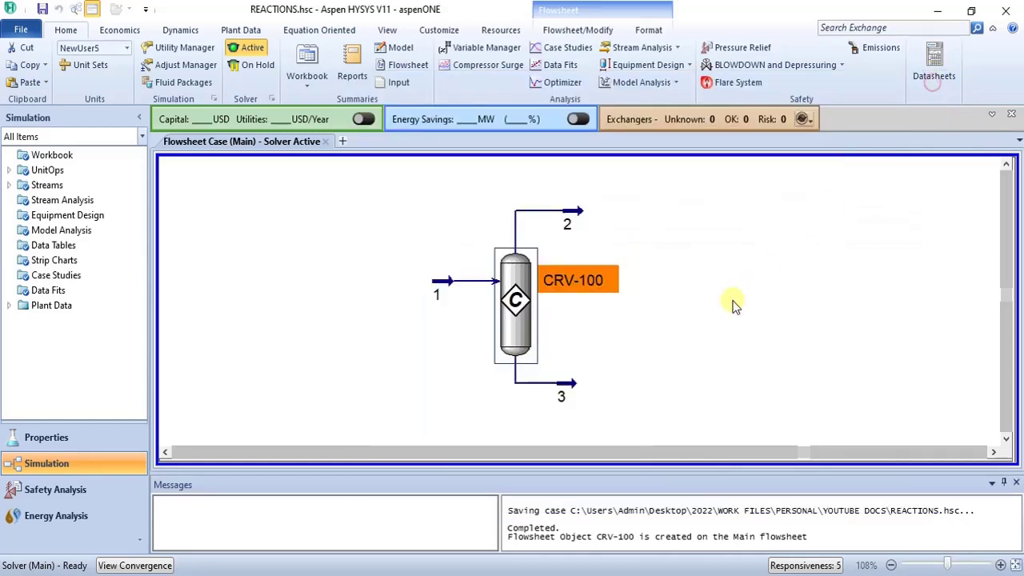
- Rename inlet stream 1 as FEED and close its window
{"action": "left_click", "coordinate": [435, 290]}
{"action": "double_click", "coordinate": [435, 290]}
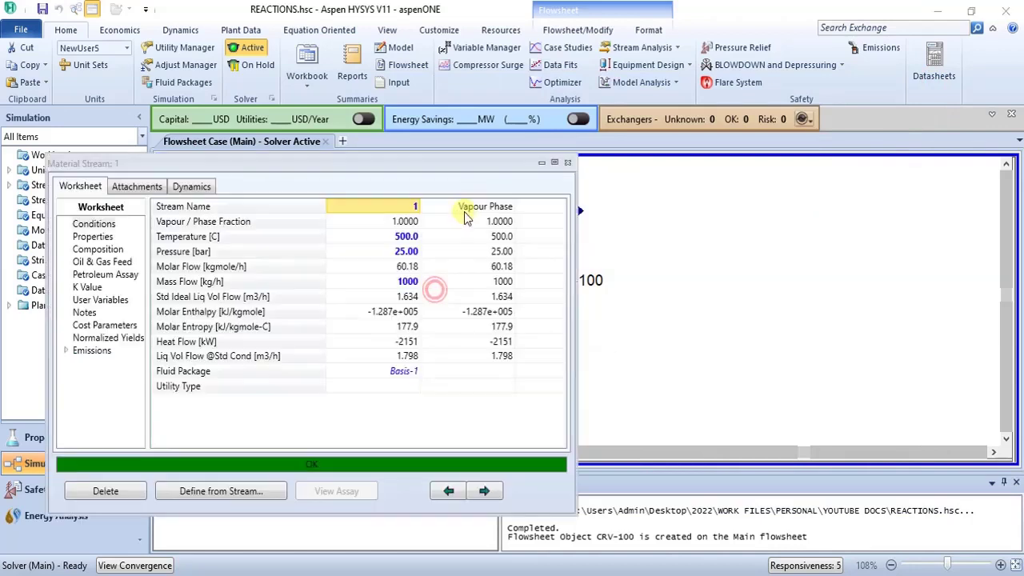
{"action": "left_click", "coordinate": [411, 208]}
{"action": "left_click", "coordinate": [411, 207]}
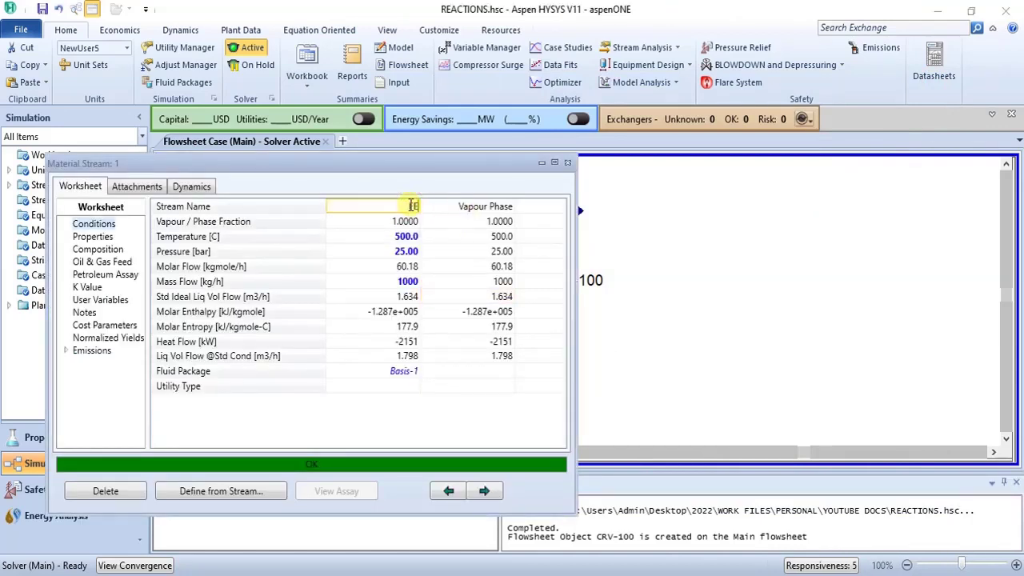
{"action": "type", "text": "FEED"}
{"action": "key", "text": "Return"}
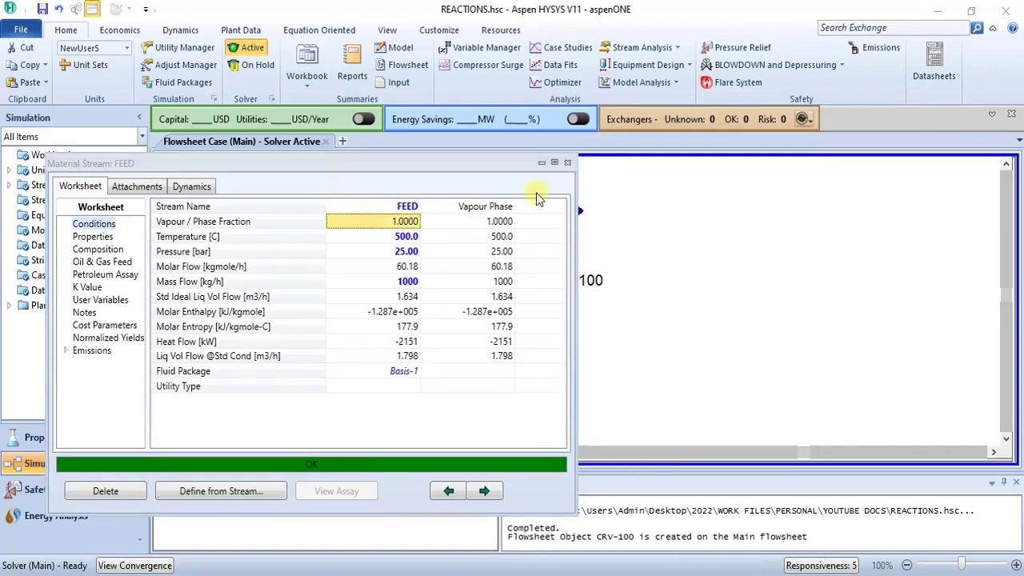
{"action": "left_click", "coordinate": [567, 163]}
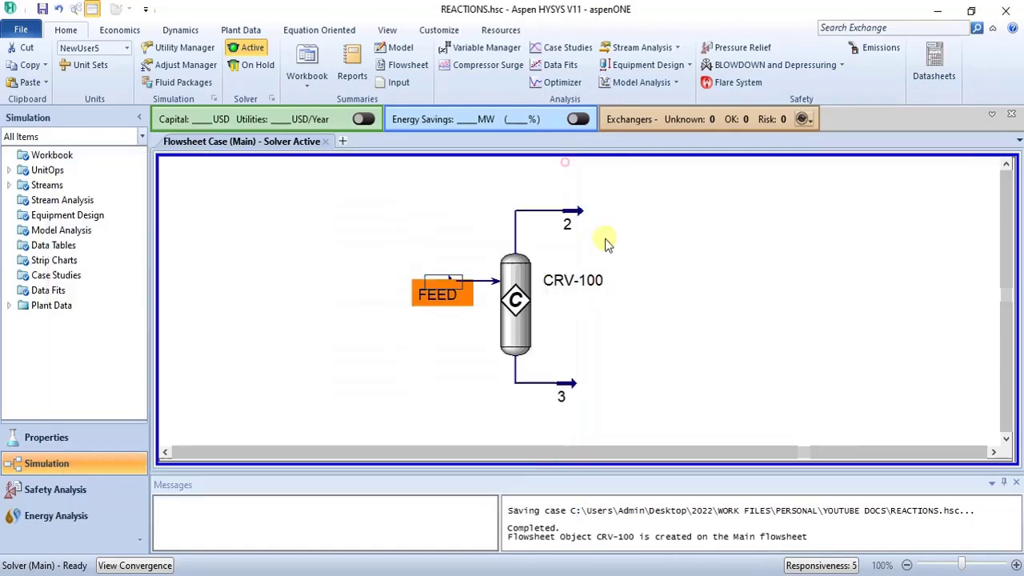
- Rename vapour outlet stream 2 as VAP and close its window
{"action": "double_click", "coordinate": [570, 218]}
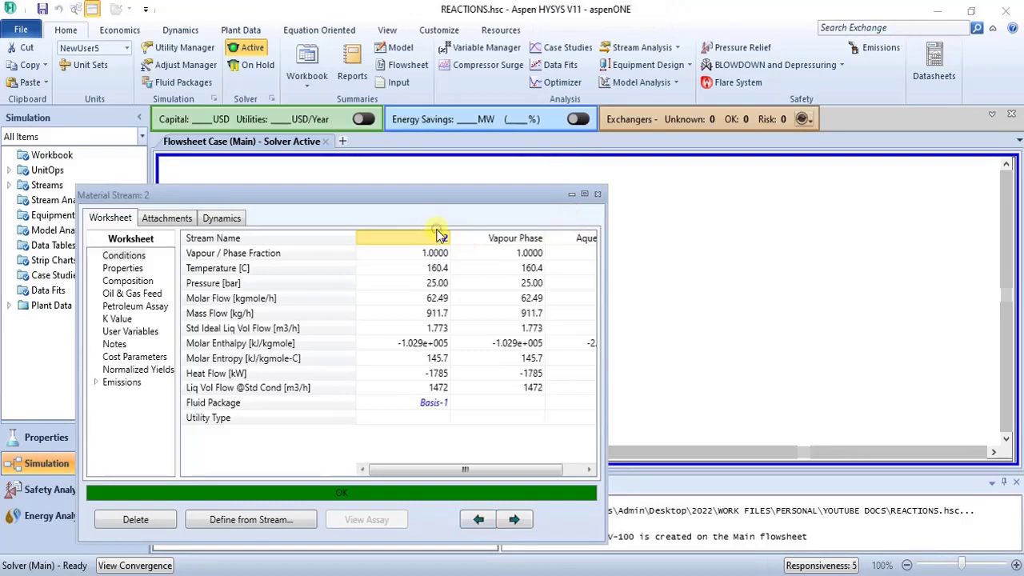
{"action": "left_click", "coordinate": [439, 231]}
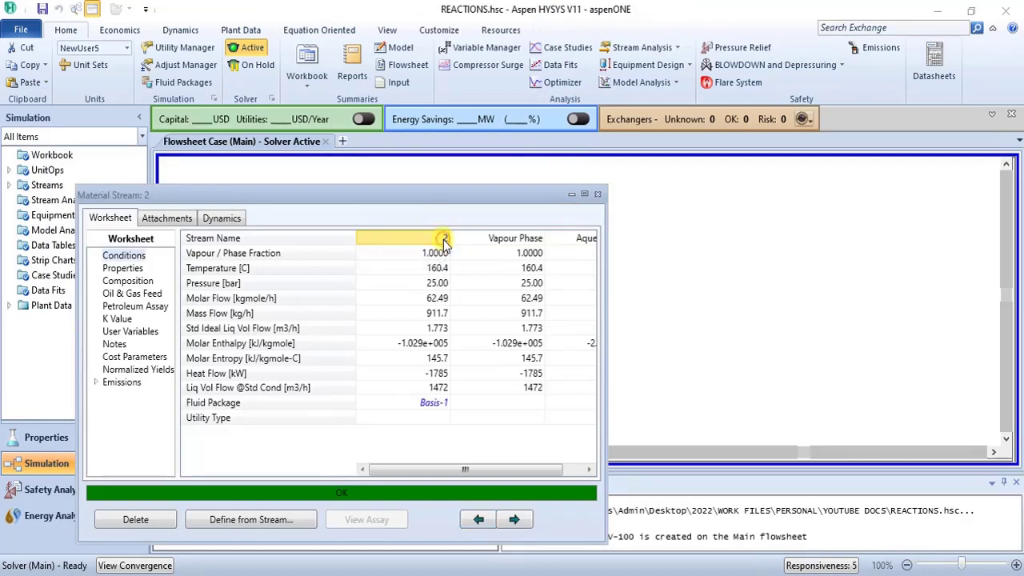
{"action": "type", "text": "V"}
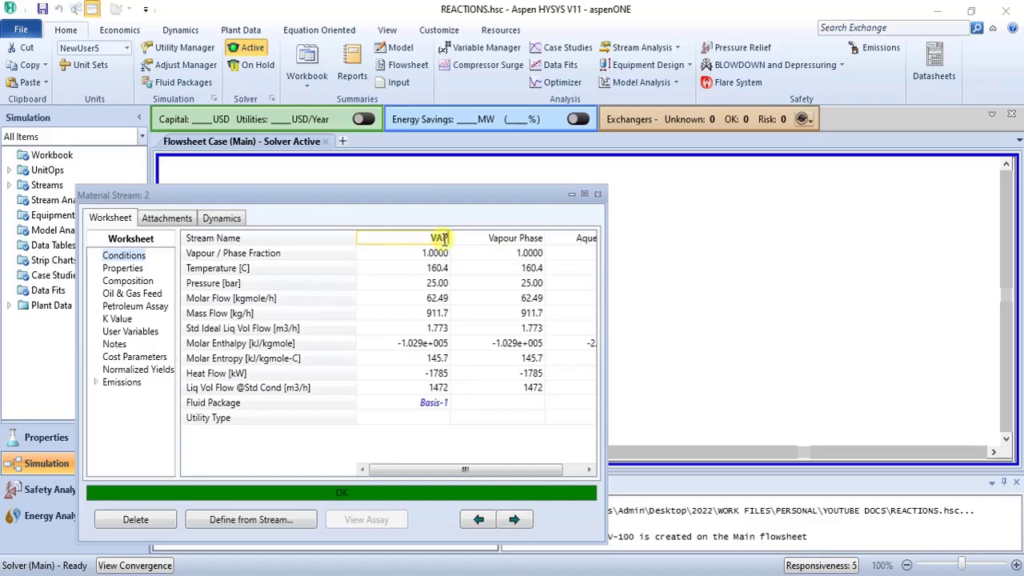
{"action": "type", "text": "AP"}
{"action": "key", "text": "Return"}
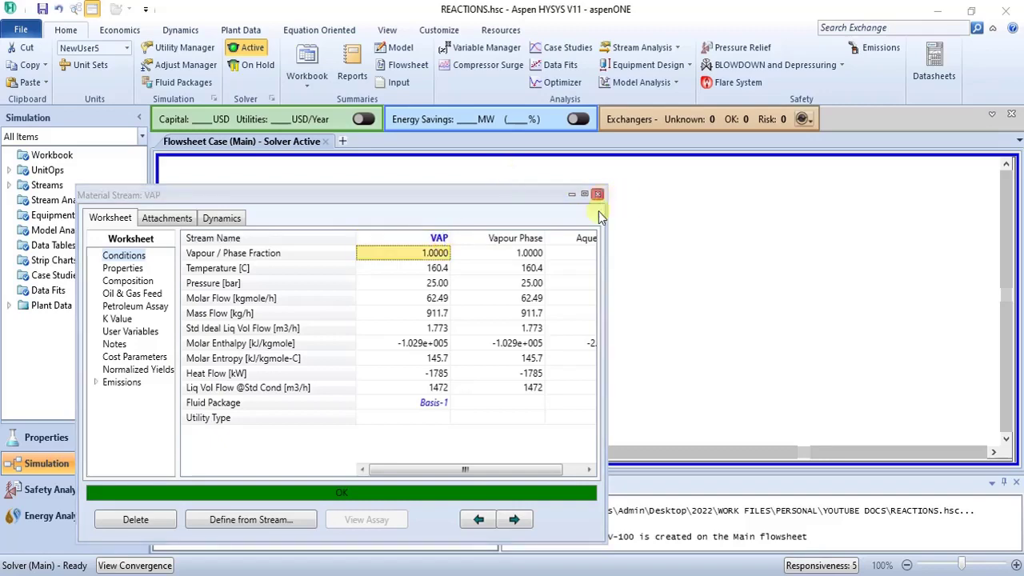
{"action": "left_click", "coordinate": [597, 194]}
- Rename liquid outlet stream 3 as LIQ and close its window
{"action": "double_click", "coordinate": [569, 389]}
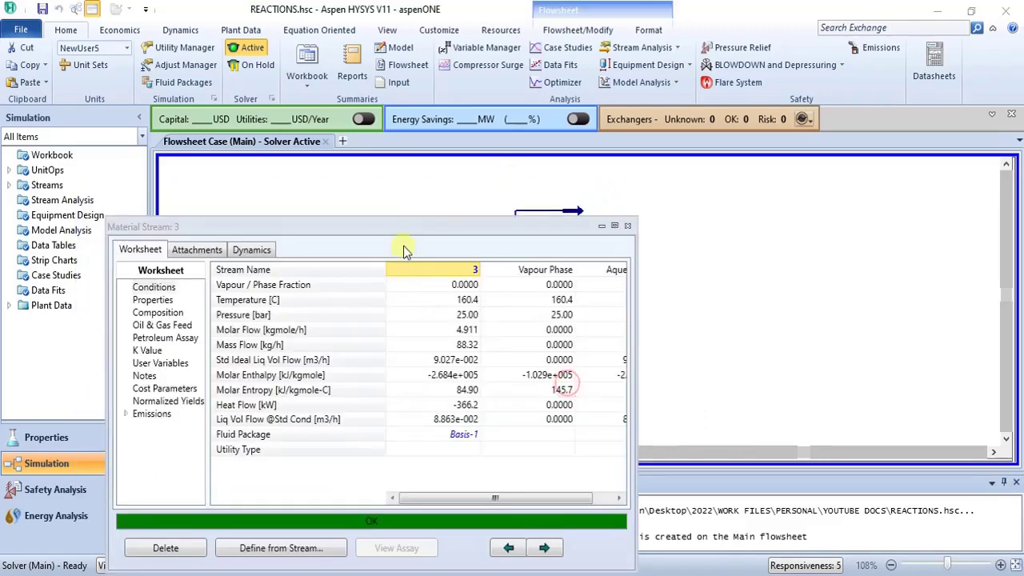
{"action": "type", "text": "L"}
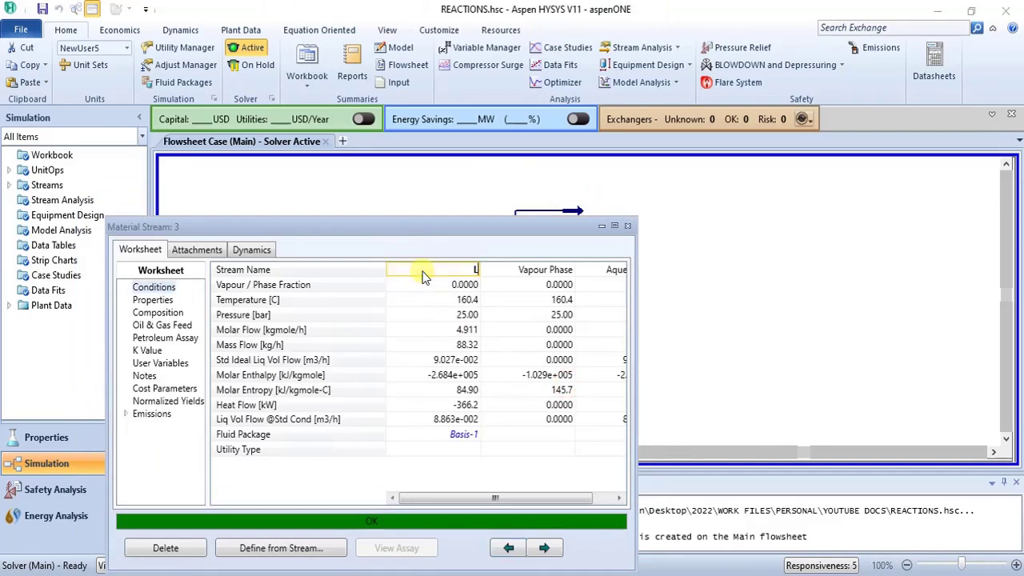
{"action": "type", "text": "IQ"}
{"action": "key", "text": "Return"}
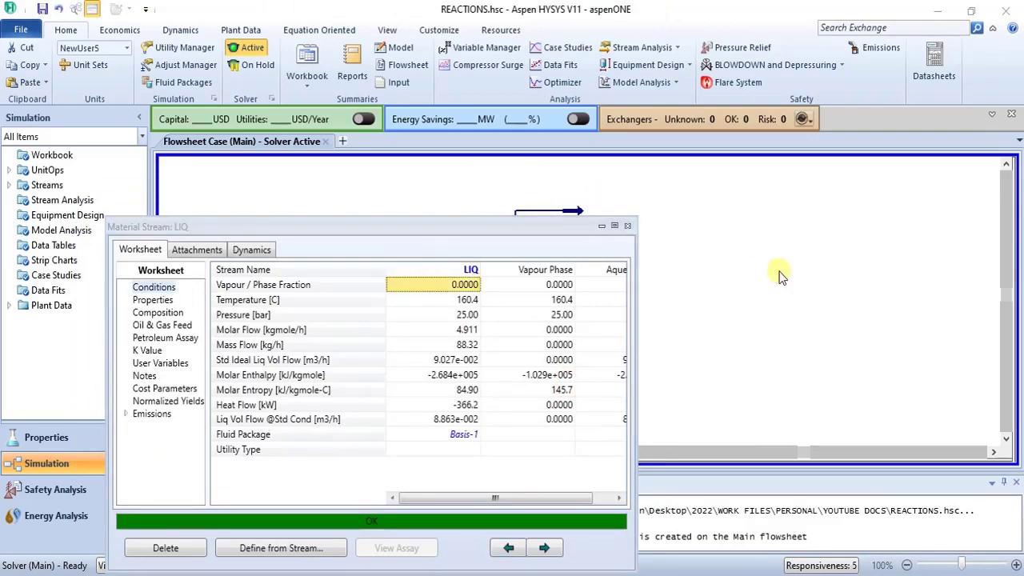
{"action": "left_click", "coordinate": [628, 227]}
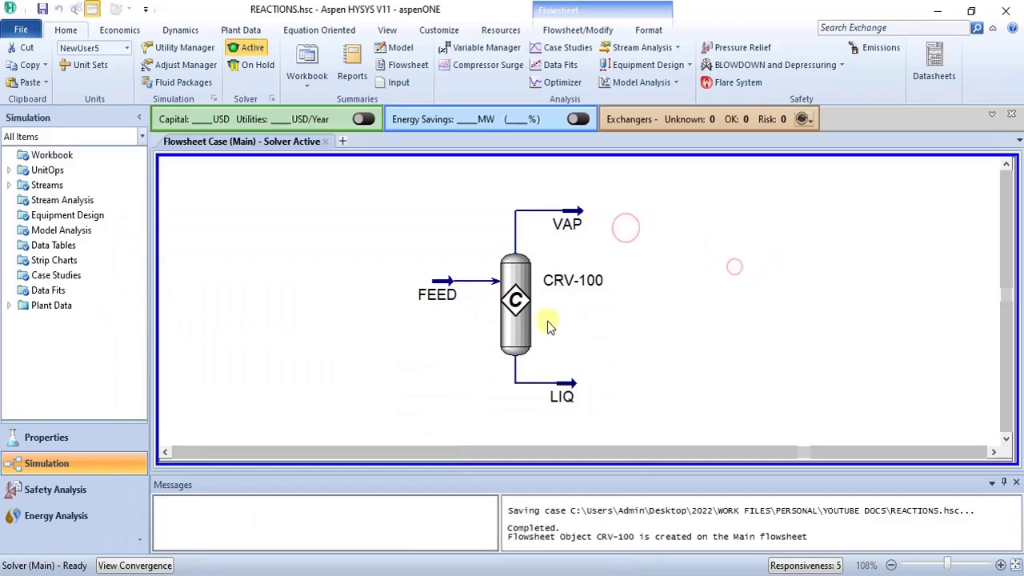
- Review the conditions, properties and compositions of FEED, LIQ and VAP in CRV-100's worksheet
{"action": "left_click", "coordinate": [524, 317]}
{"action": "double_click", "coordinate": [524, 317]}
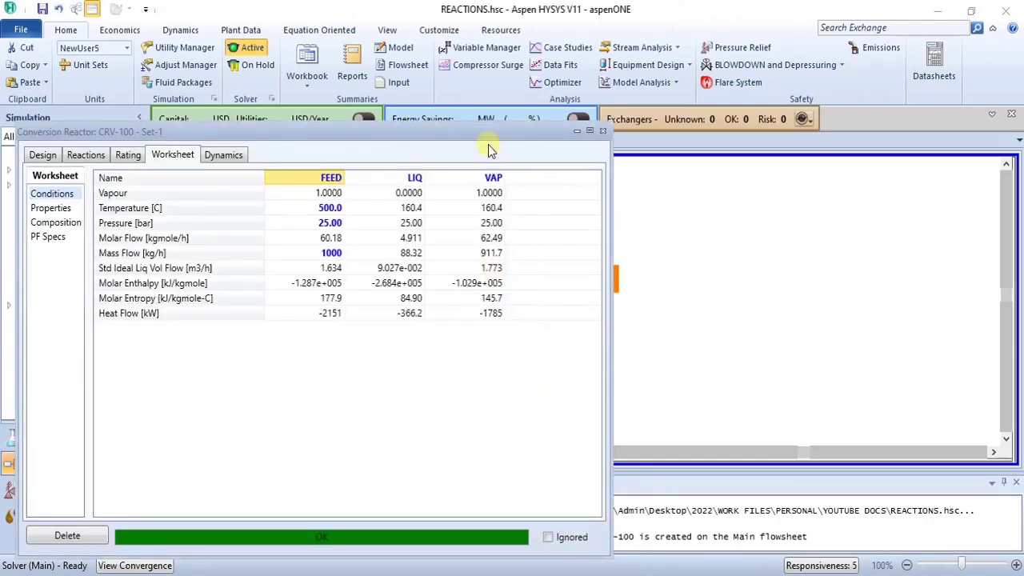
{"action": "left_click_drag", "start_coordinate": [490, 143], "coordinate": [773, 126]}
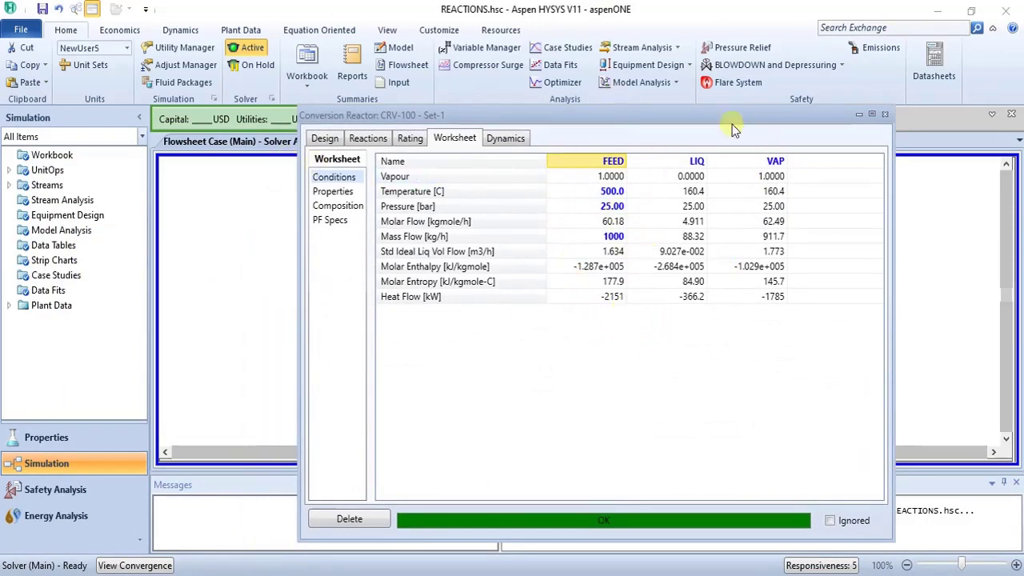
{"action": "left_click", "coordinate": [330, 193]}
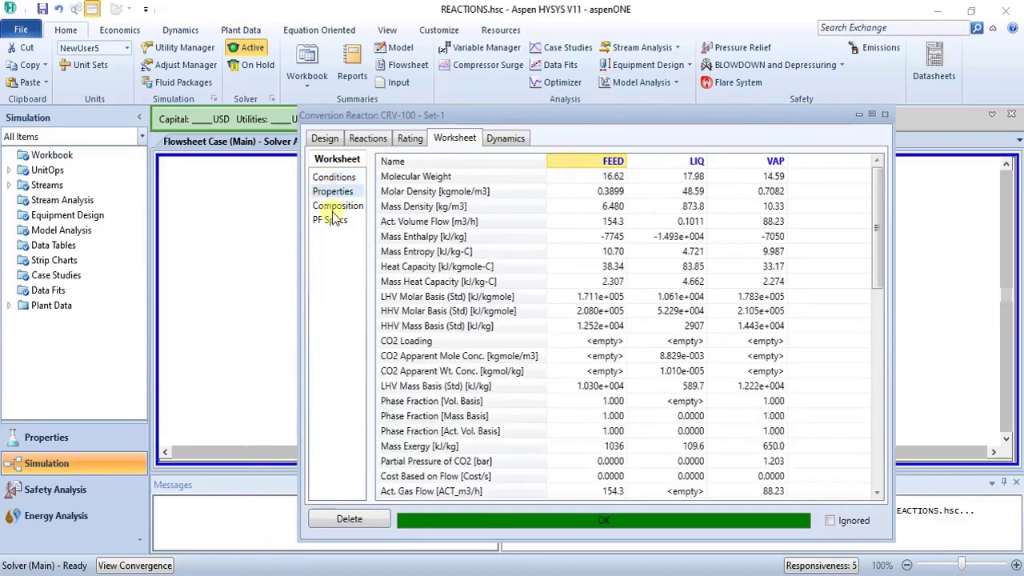
{"action": "left_click", "coordinate": [336, 207]}
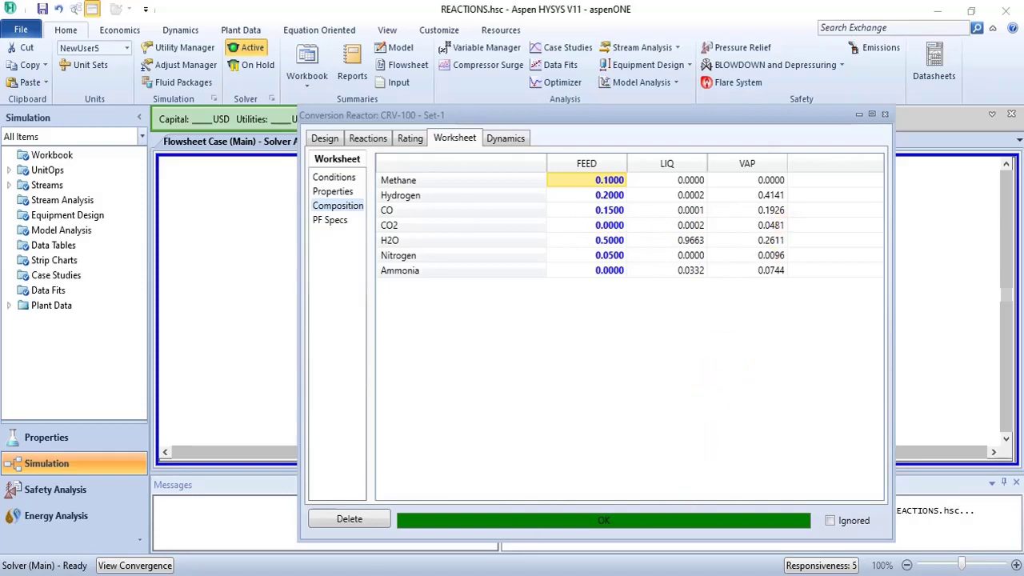
- Check the reaction equations and conversions in REACTIONS 1.pdf and return to the REACTIONS.hsc case in Aspen HYSYS
{"action": "key", "text": "alt+Tab"}
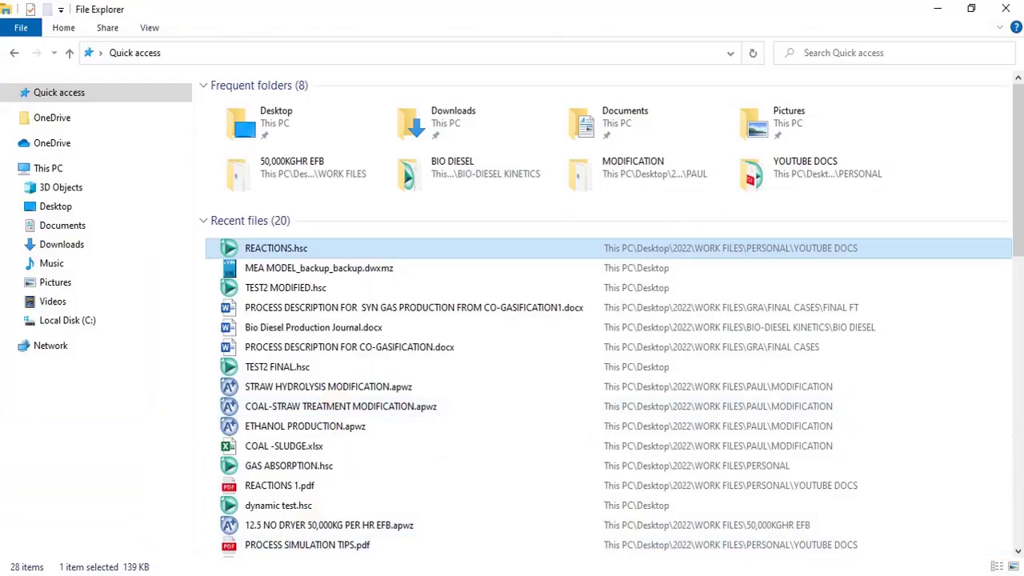
{"action": "key", "text": "alt+Tab"}
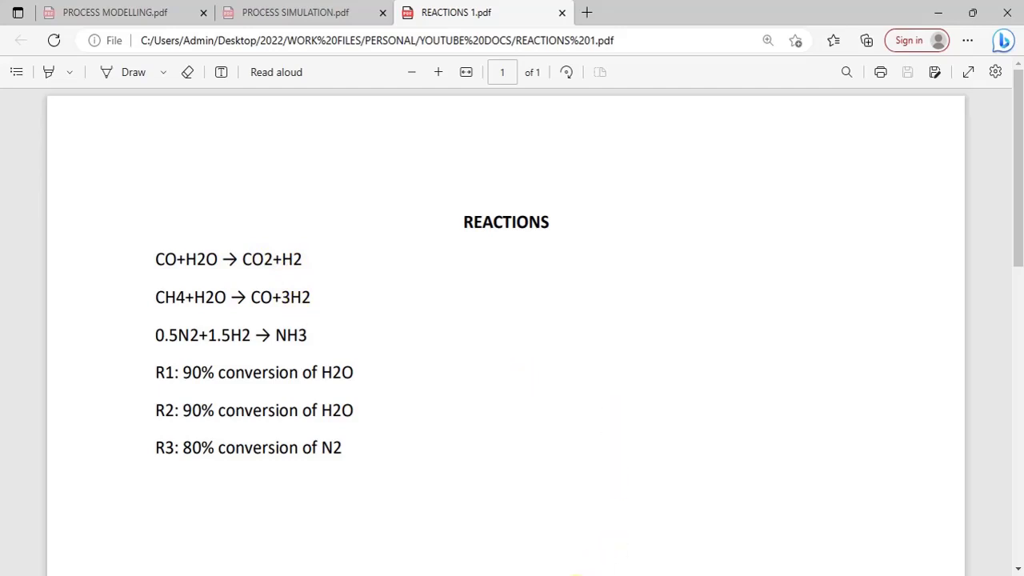
{"action": "mouse_move", "coordinate": [602, 572]}
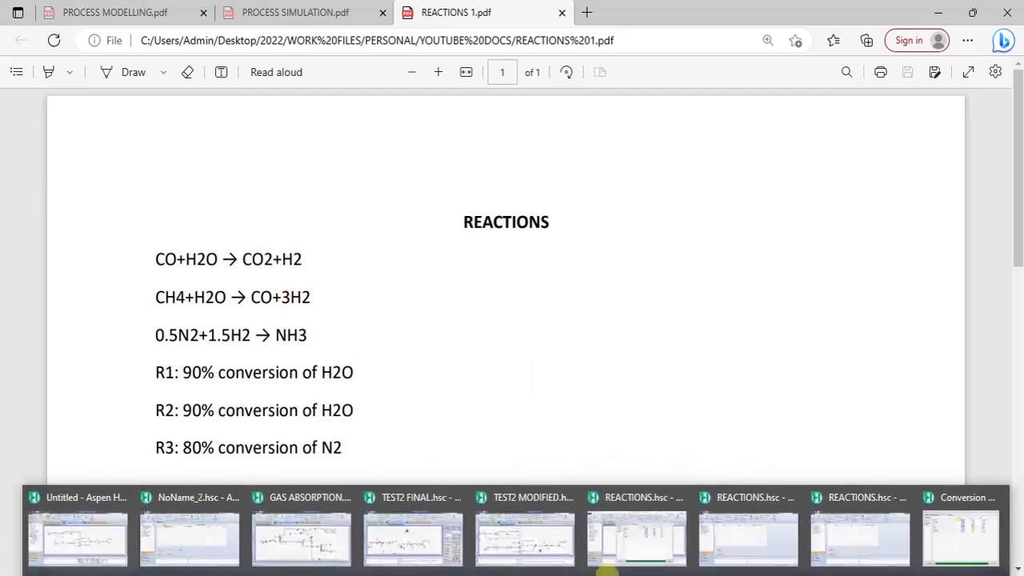
{"action": "left_click", "coordinate": [652, 528]}
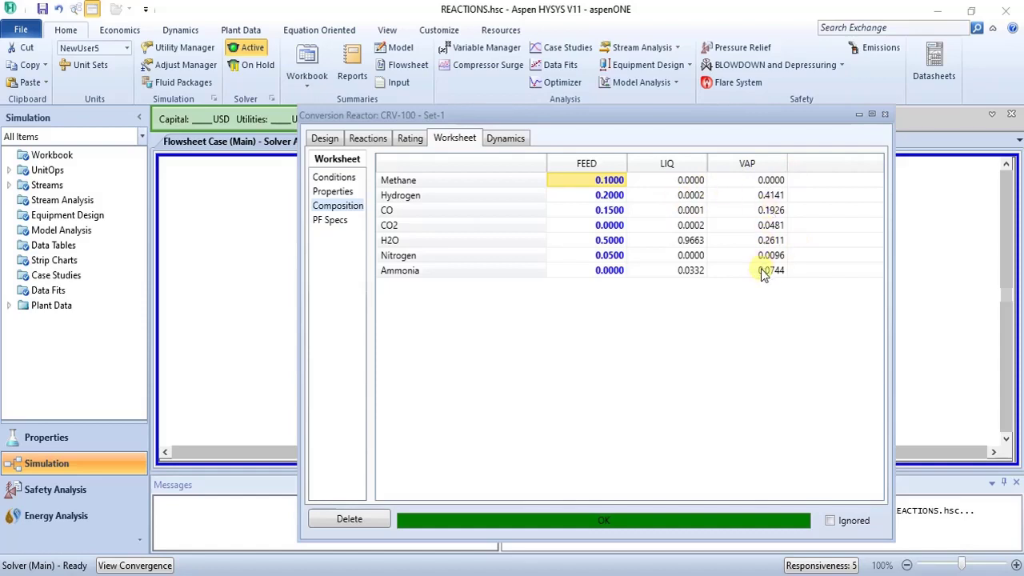
- Examine CRV-100's reaction details, stream connections and energy connection, and the worksheet conditions of FEED, LIQ and VAP
{"action": "left_click", "coordinate": [358, 139]}
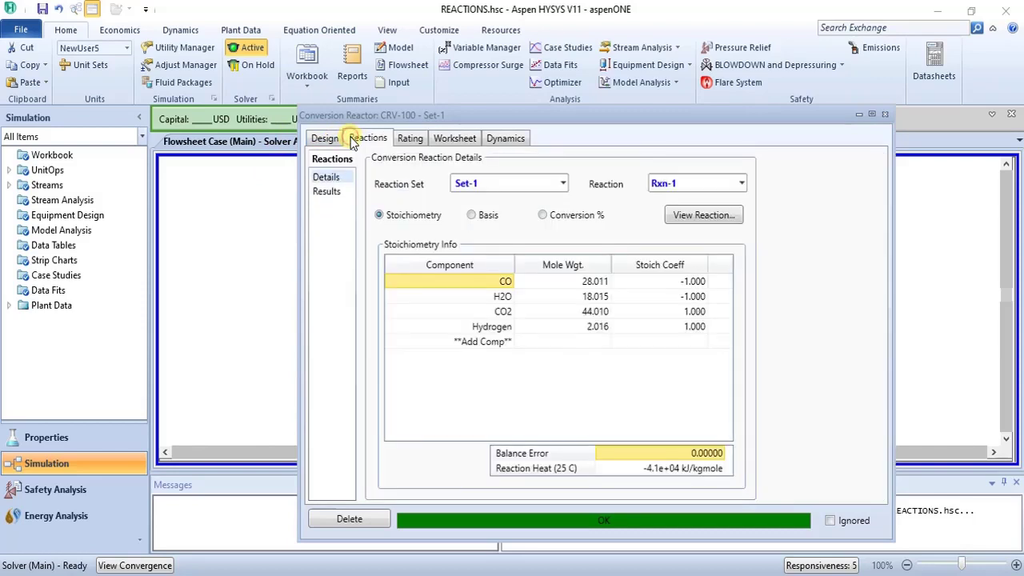
{"action": "left_click", "coordinate": [446, 138]}
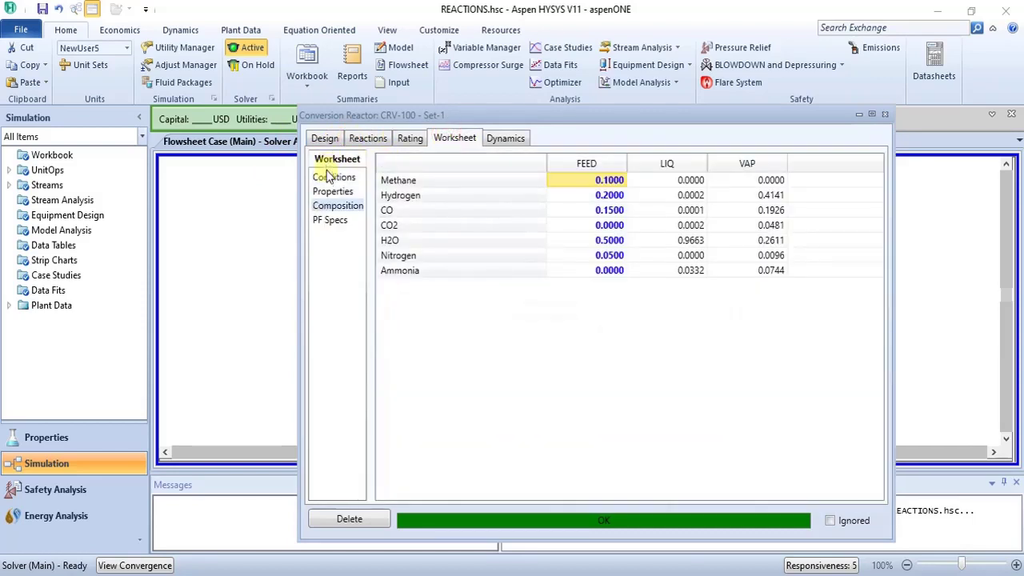
{"action": "left_click", "coordinate": [325, 139]}
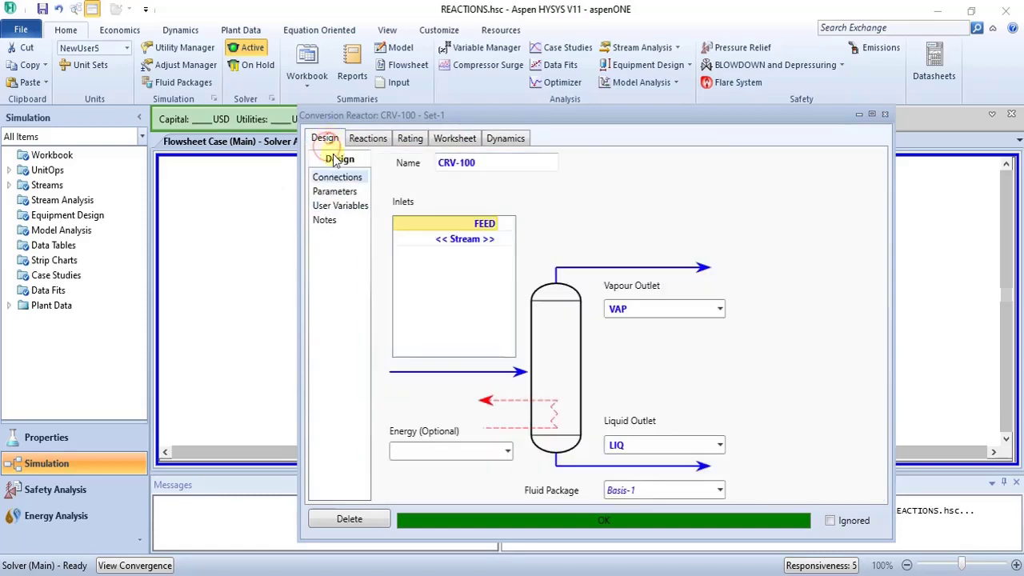
{"action": "left_click", "coordinate": [497, 450]}
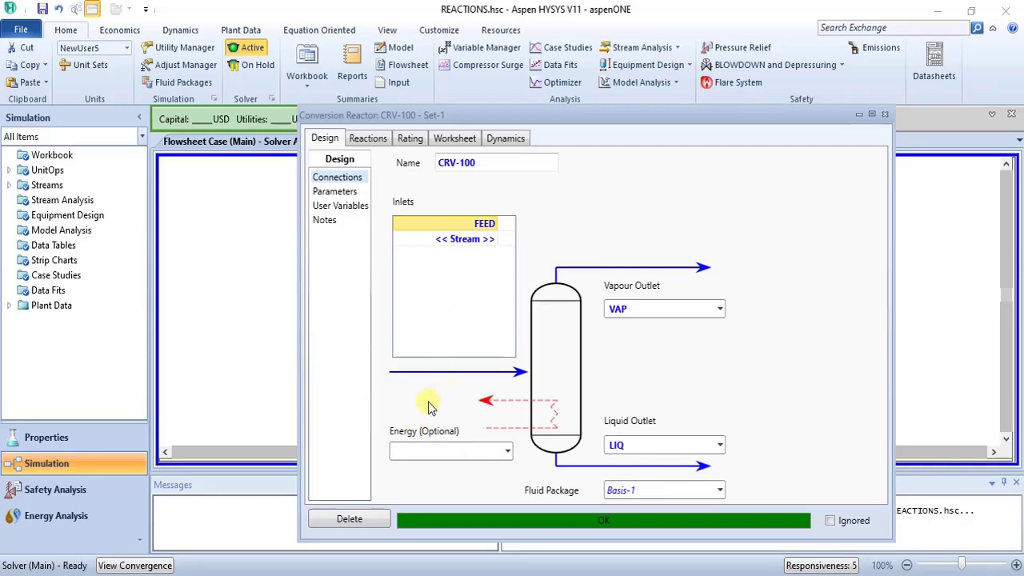
{"action": "left_click", "coordinate": [476, 141]}
{"action": "left_click", "coordinate": [334, 177]}
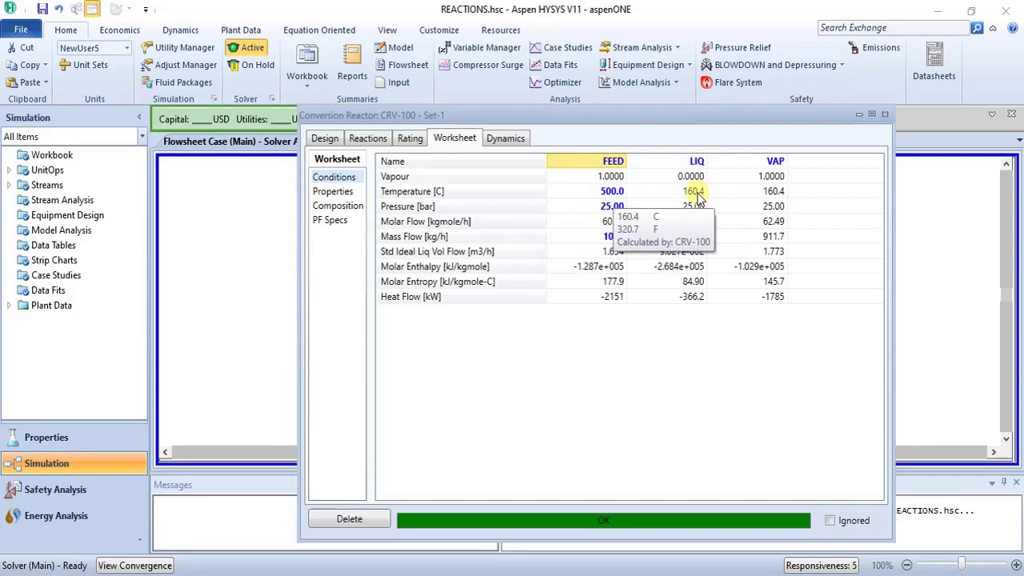
- Attach an energy stream named Q to CRV-100 and move the reactor window clear of the messages
{"action": "left_click", "coordinate": [326, 138]}
{"action": "left_click", "coordinate": [463, 449]}
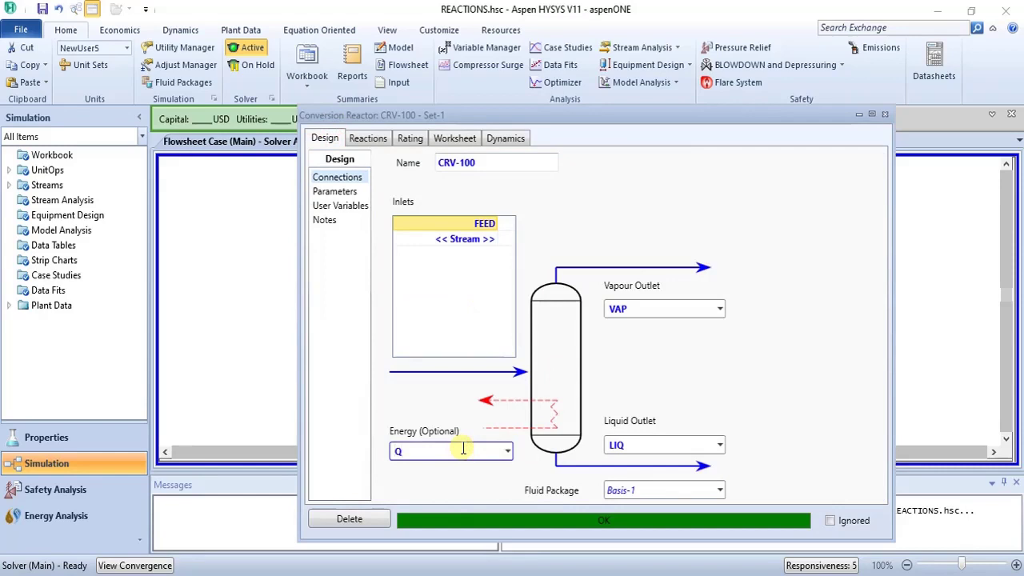
{"action": "key", "text": "Return"}
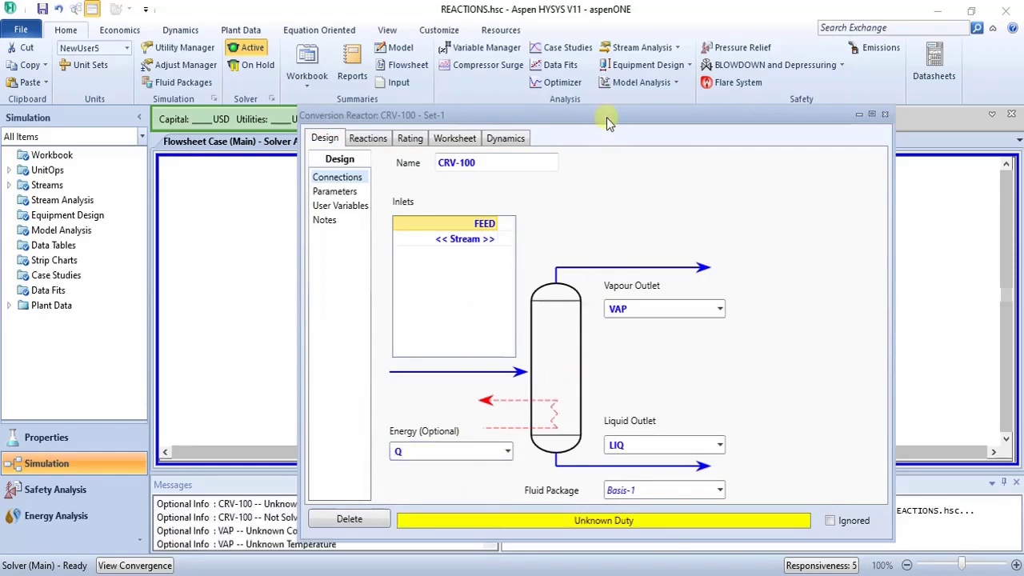
{"action": "left_click_drag", "start_coordinate": [607, 118], "coordinate": [611, 60]}
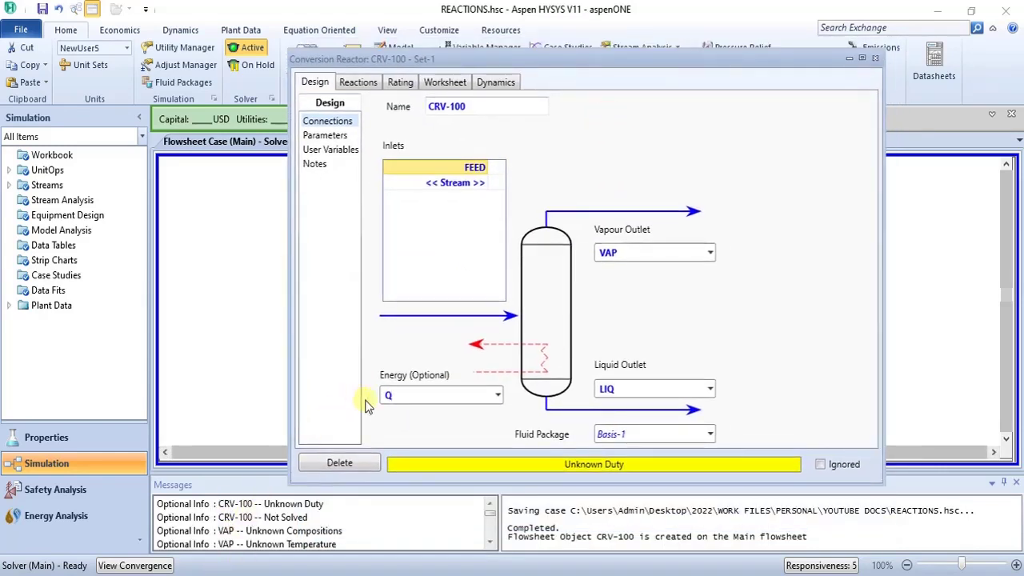
{"action": "left_click_drag", "start_coordinate": [562, 61], "coordinate": [627, 34]}
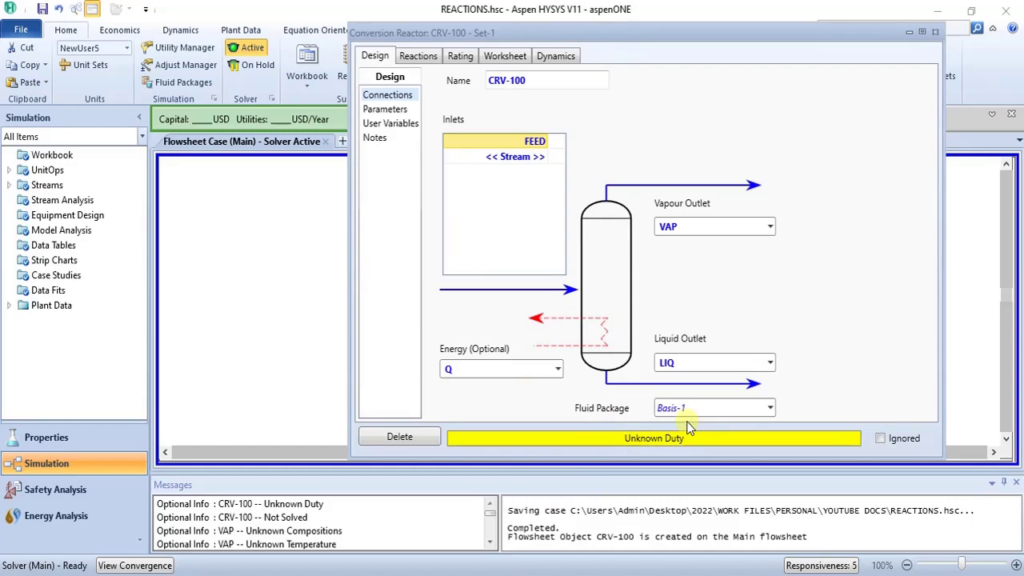
- Select the LIQ outlet temperature for editing in CRV-100's worksheet conditions
{"action": "left_click", "coordinate": [505, 56]}
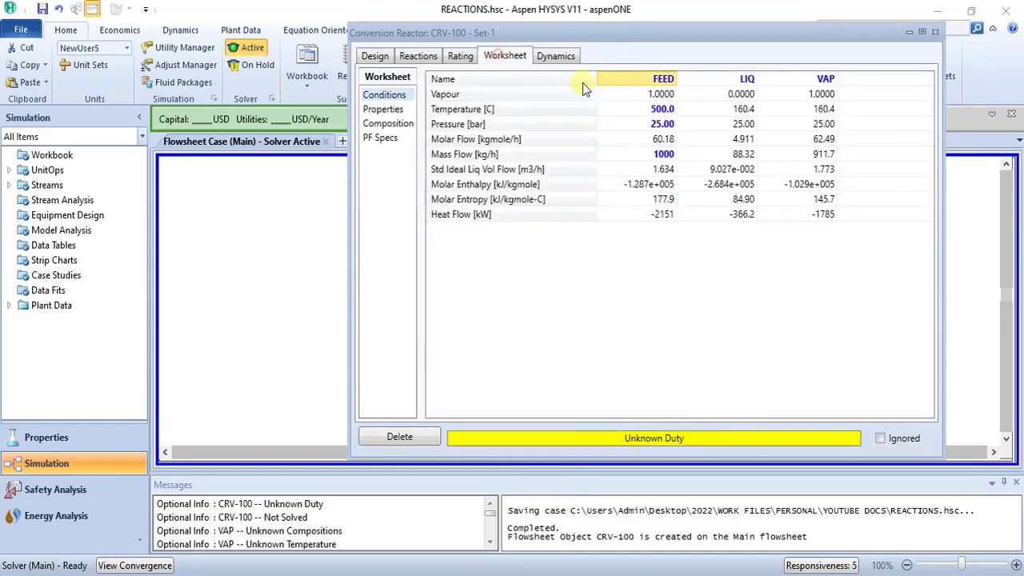
{"action": "left_click", "coordinate": [736, 109]}
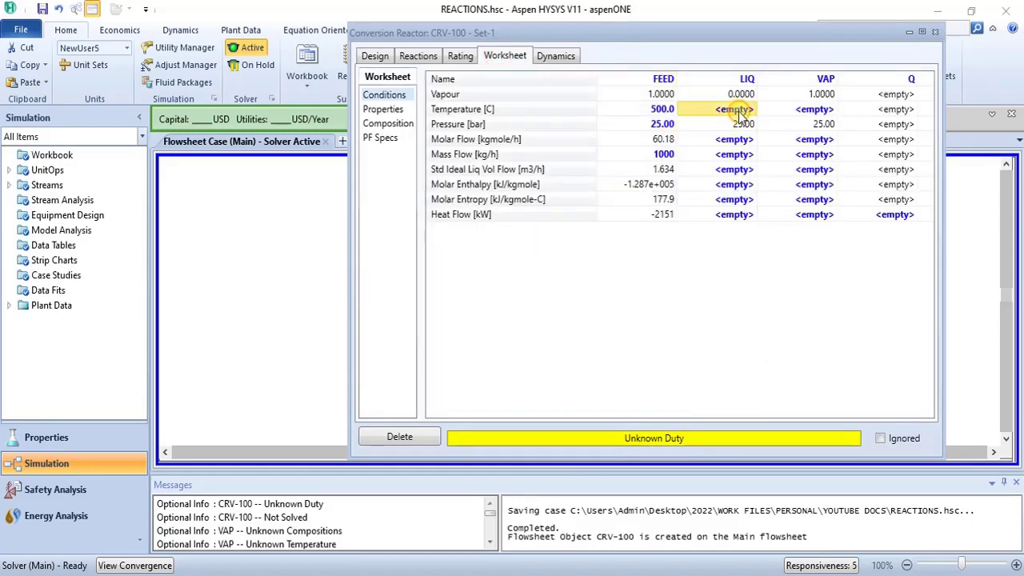
- Set the VAP stream temperature to 500 C in the CRV-100 worksheet conditions and close the reactor window
{"action": "left_click", "coordinate": [801, 113]}
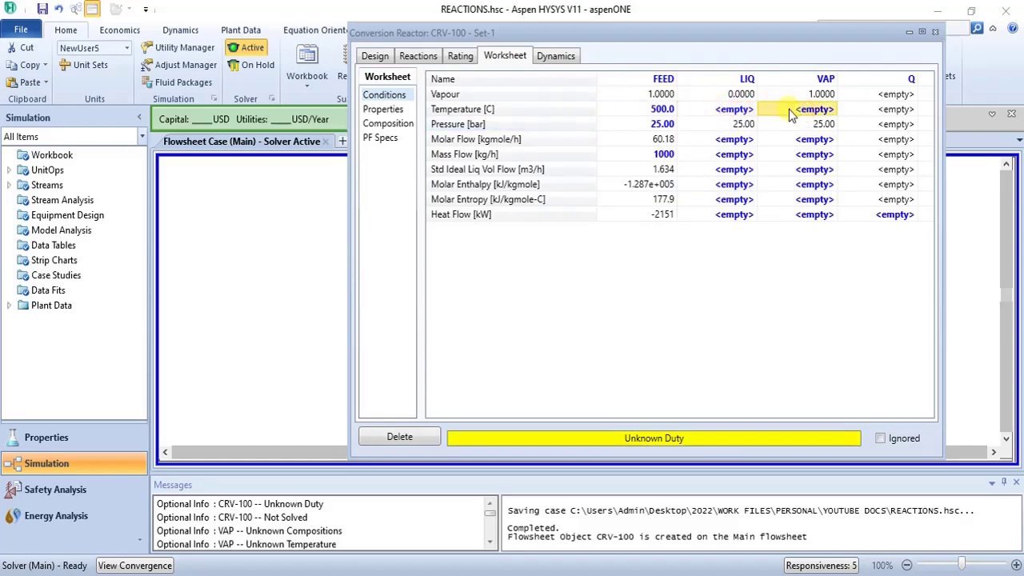
{"action": "type", "text": "500"}
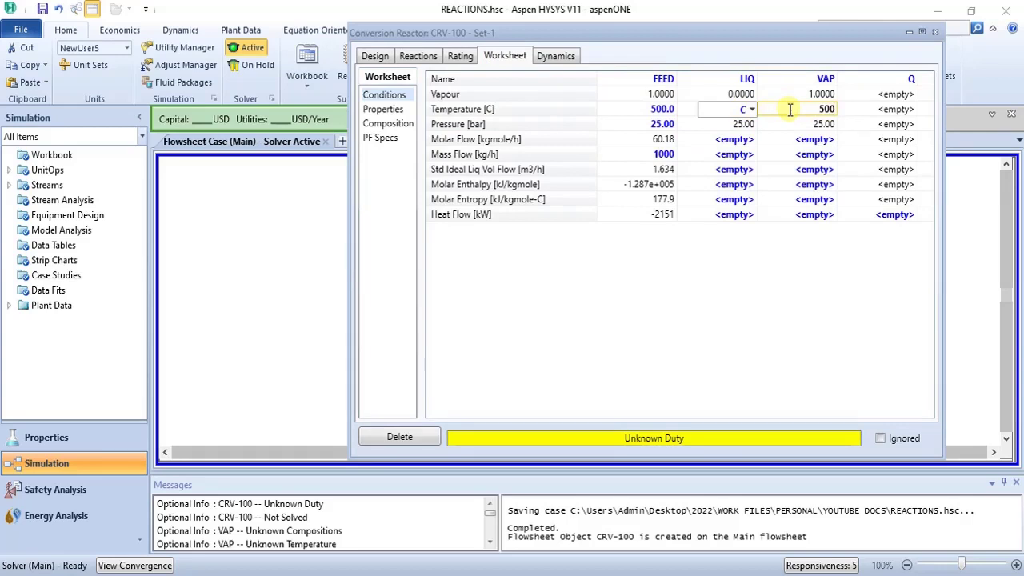
{"action": "key", "text": "Return"}
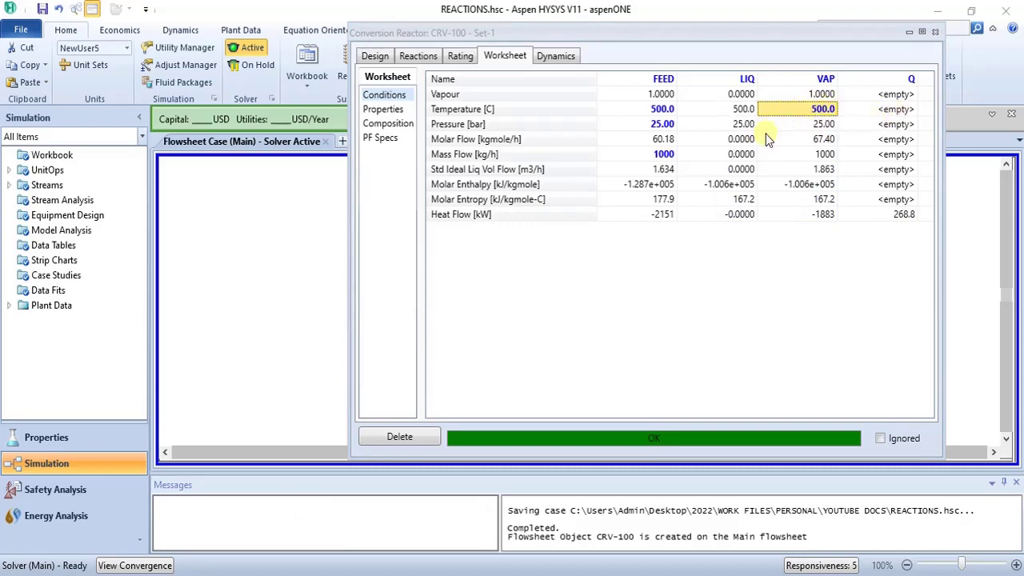
{"action": "mouse_move", "coordinate": [747, 118]}
{"action": "mouse_move", "coordinate": [725, 207]}
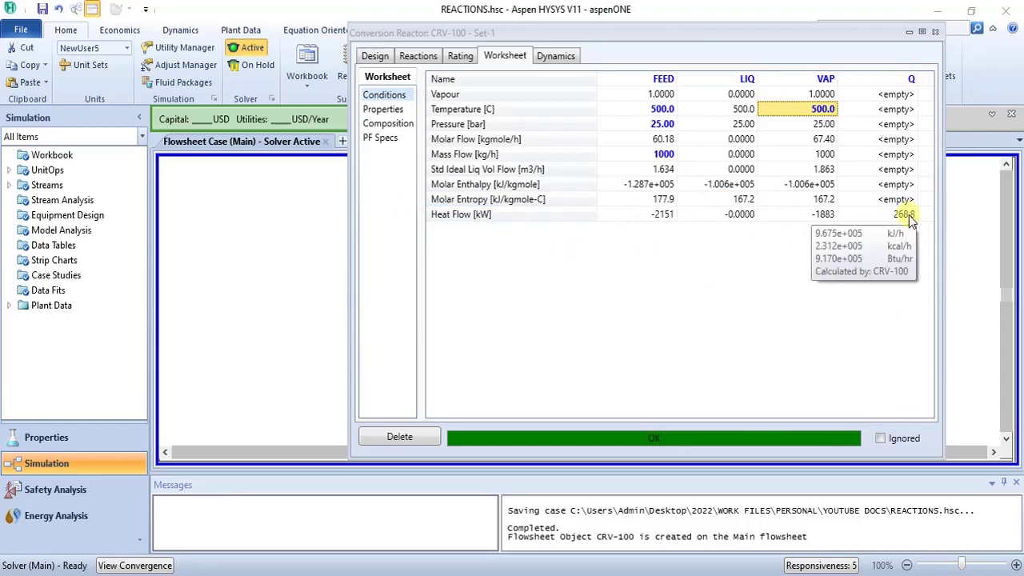
{"action": "left_click", "coordinate": [934, 32]}
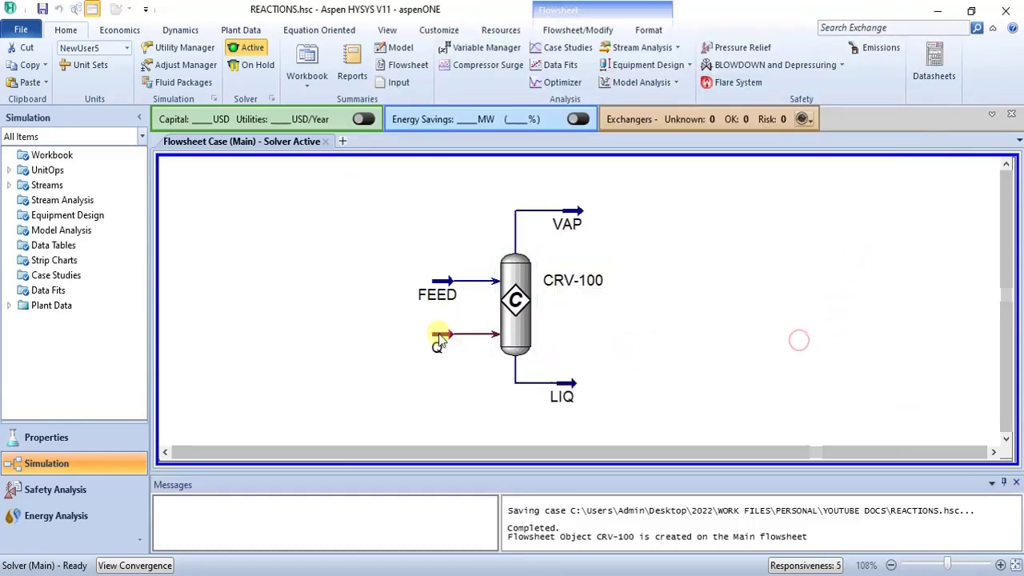
- Reopen conversion reactor CRV-100 and set the VAP stream temperature to 100 C in its worksheet conditions
{"action": "mouse_move", "coordinate": [438, 339]}
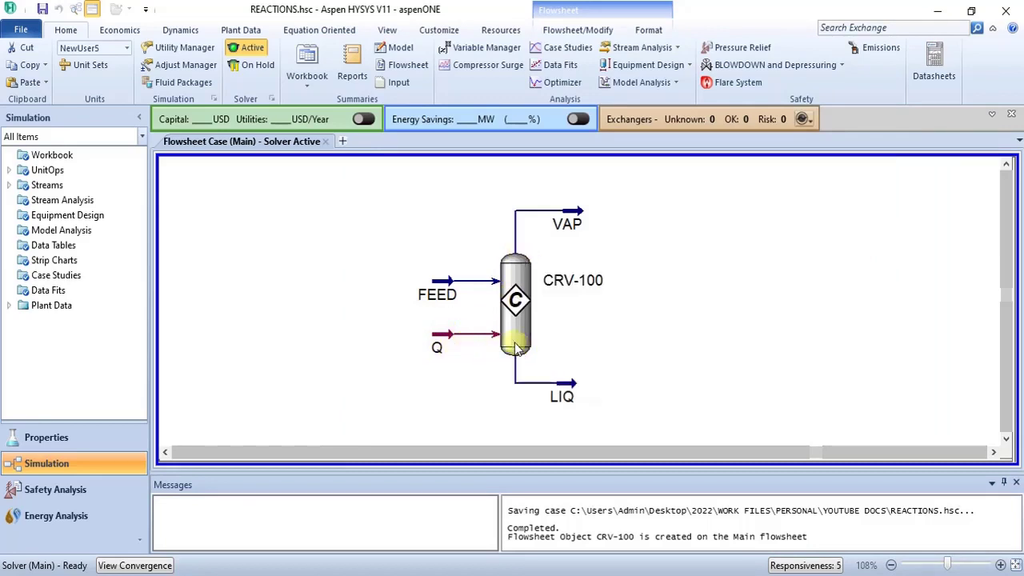
{"action": "mouse_move", "coordinate": [450, 298]}
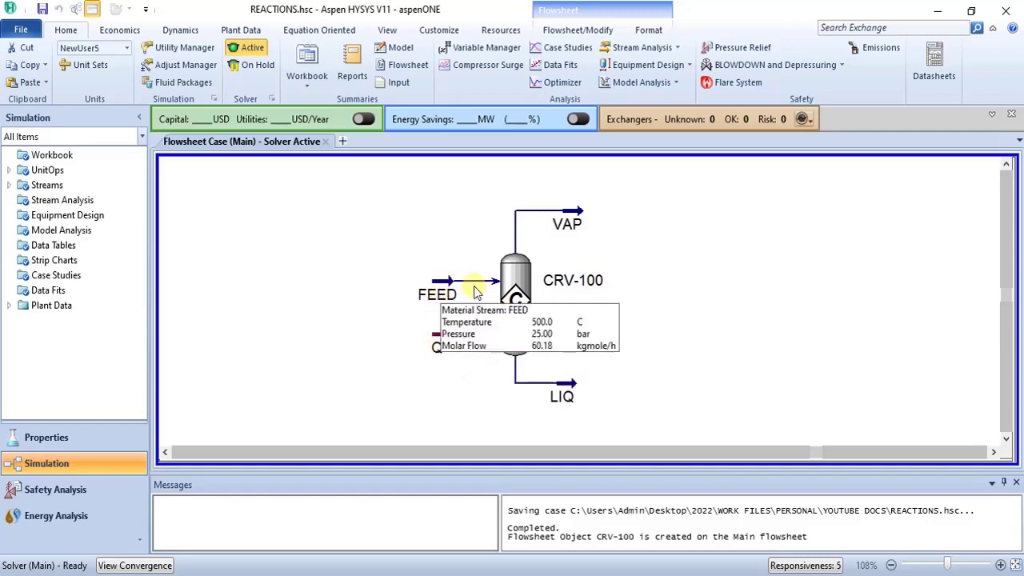
{"action": "mouse_move", "coordinate": [583, 221]}
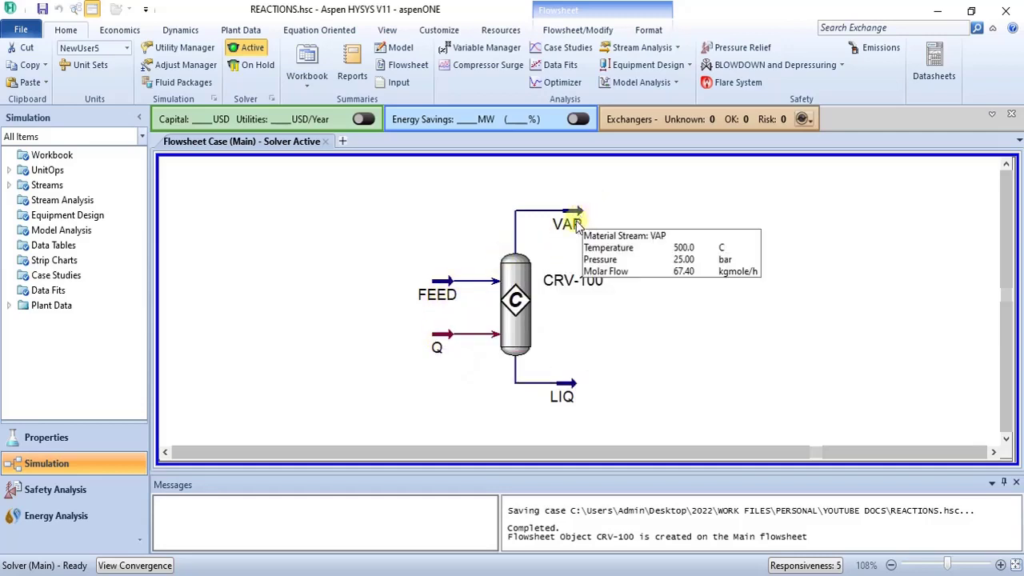
{"action": "double_click", "coordinate": [518, 312]}
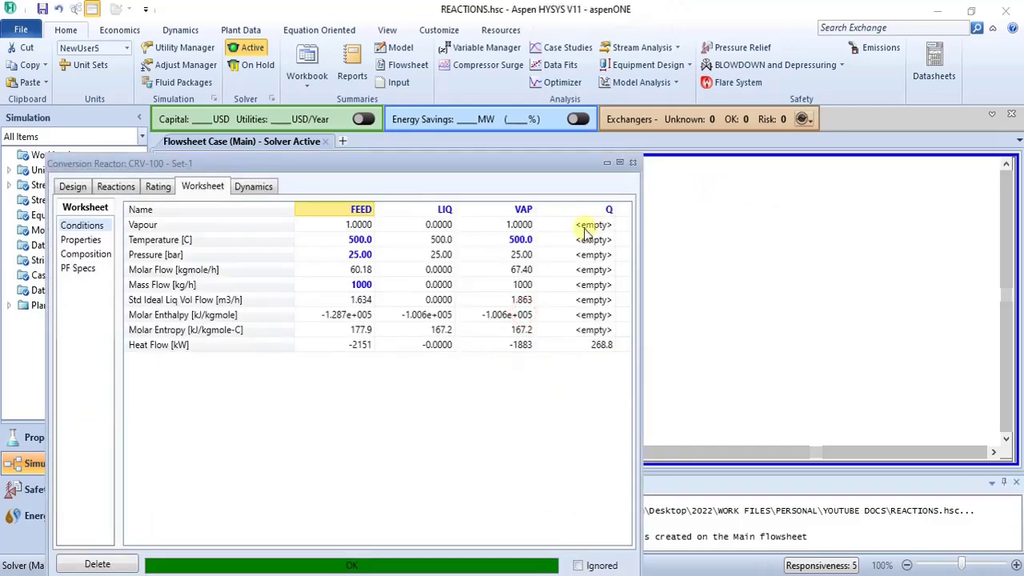
{"action": "left_click_drag", "start_coordinate": [535, 166], "coordinate": [726, 163]}
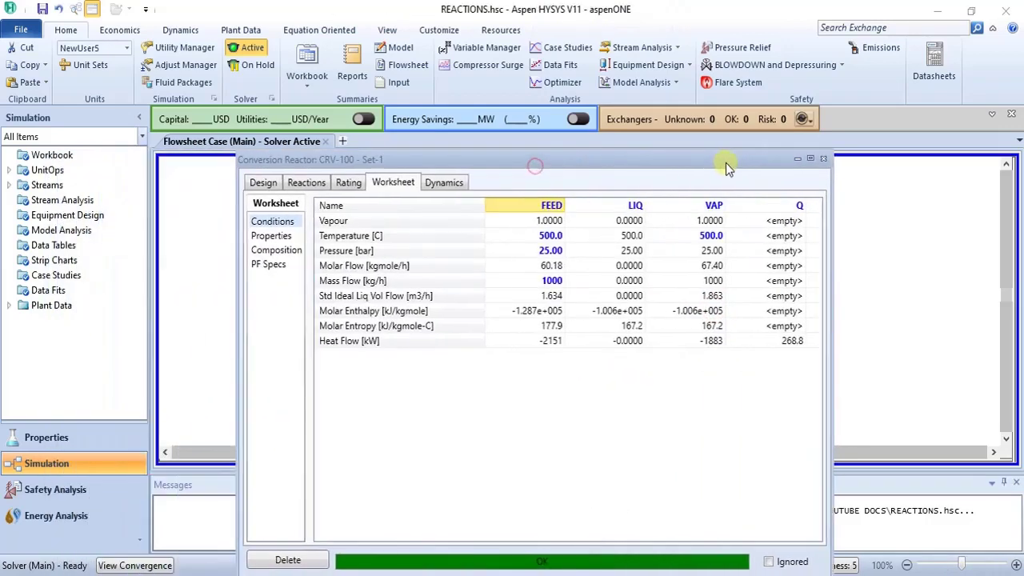
{"action": "left_click", "coordinate": [710, 235]}
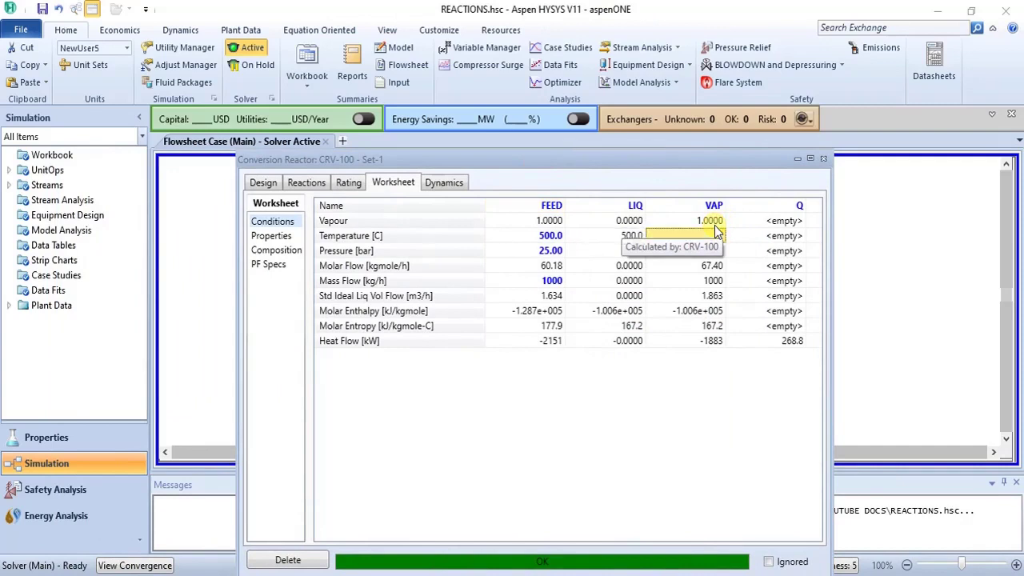
{"action": "key", "text": "Delete"}
{"action": "double_click", "coordinate": [710, 237]}
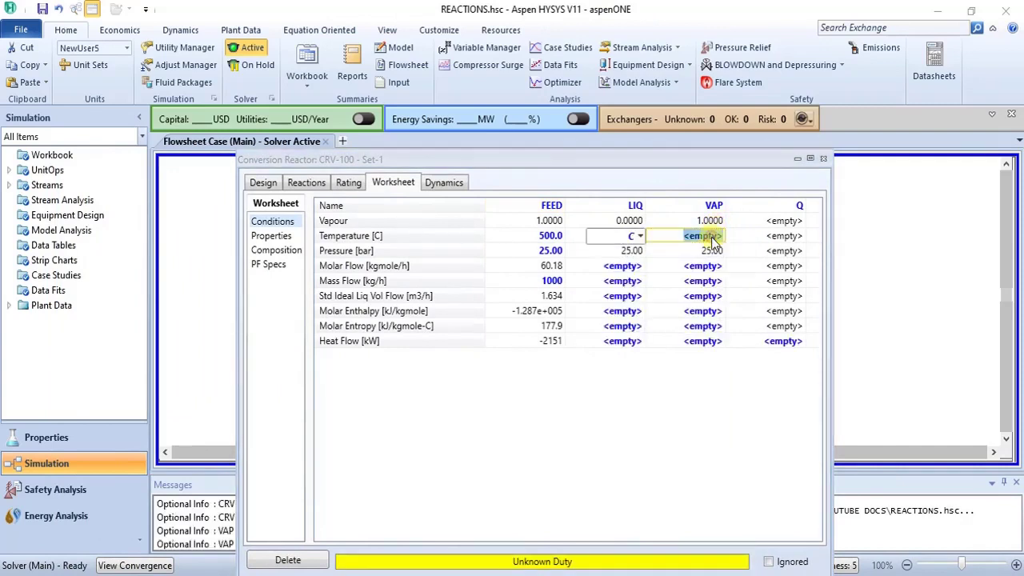
{"action": "type", "text": "100"}
{"action": "key", "text": "Return"}
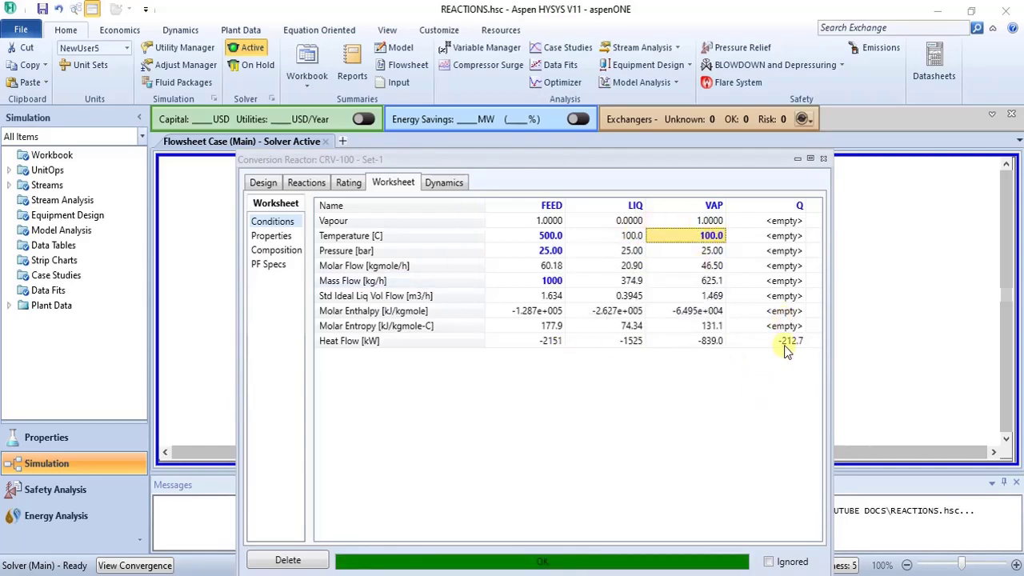
{"action": "mouse_move", "coordinate": [788, 350]}
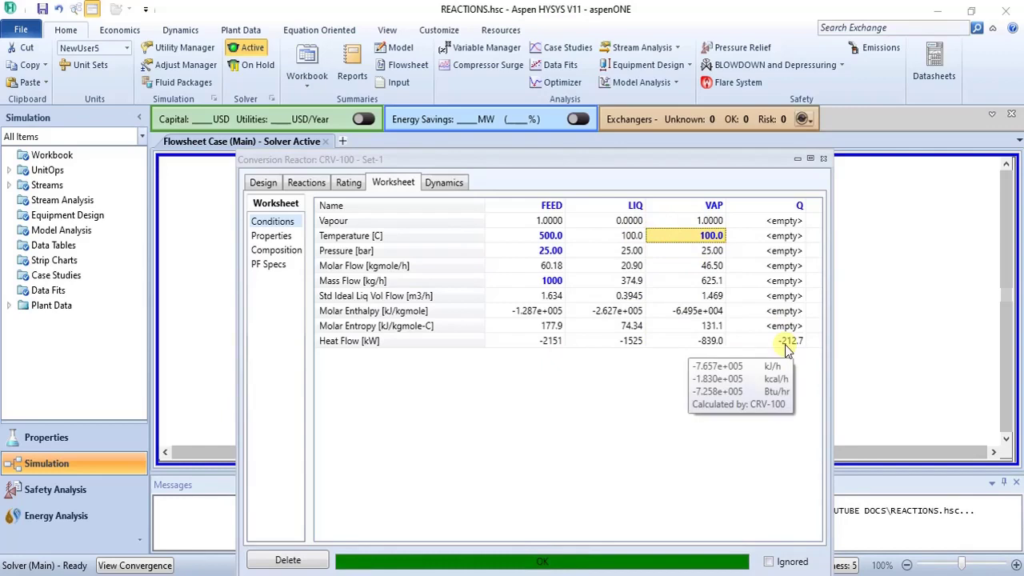
{"action": "left_click", "coordinate": [823, 159]}
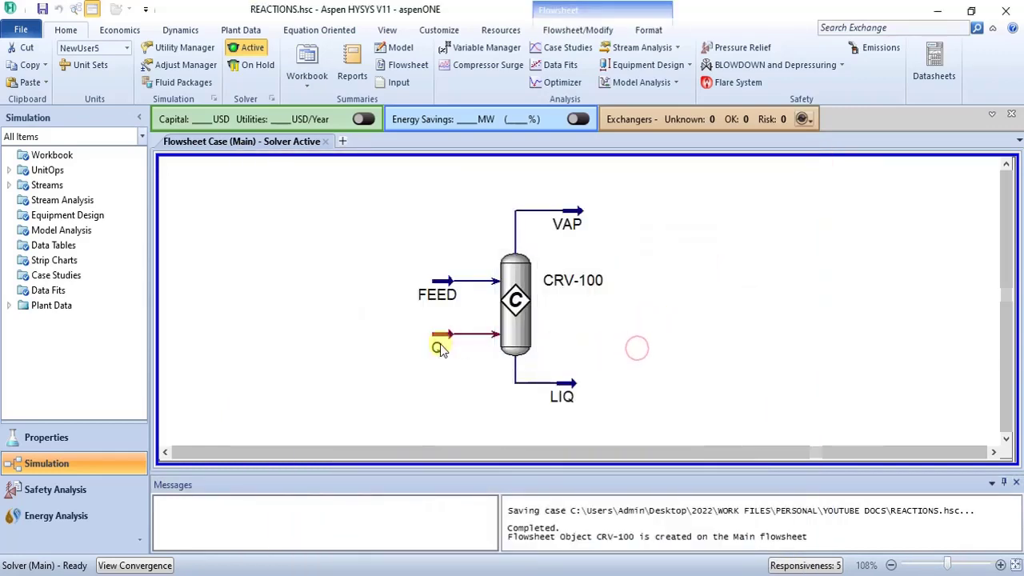
- Check the outlet streams on the flowsheet and review the stream conditions in the CRV-100 worksheet
{"action": "mouse_move", "coordinate": [439, 349]}
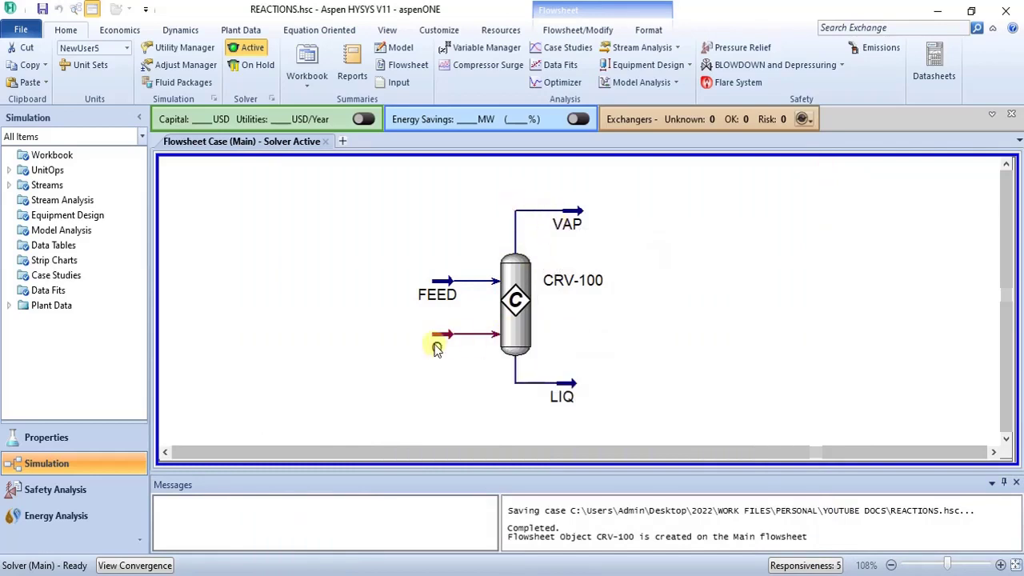
{"action": "mouse_move", "coordinate": [570, 222]}
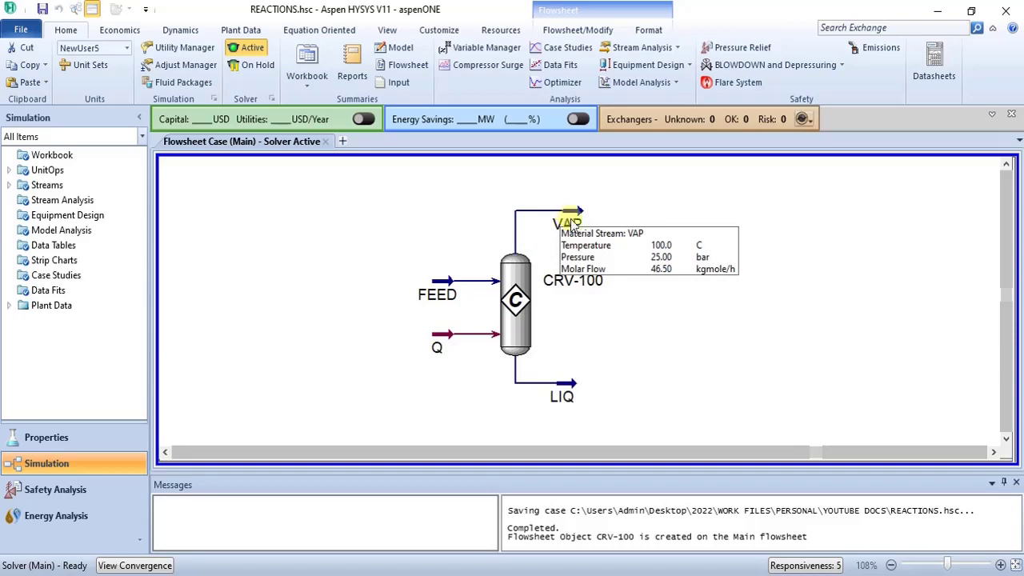
{"action": "left_click", "coordinate": [581, 322]}
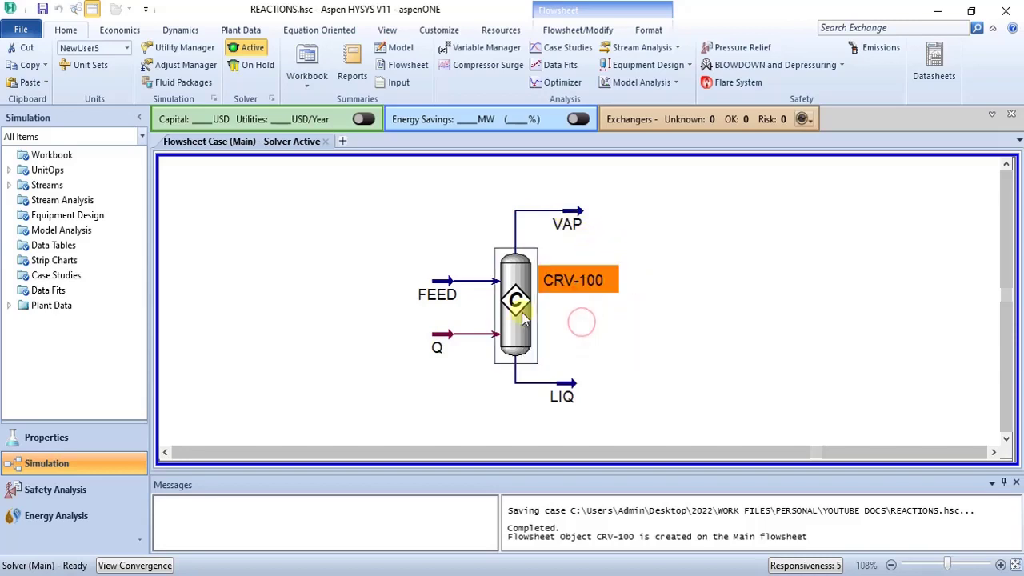
{"action": "double_click", "coordinate": [522, 312]}
{"action": "left_click_drag", "start_coordinate": [467, 200], "coordinate": [624, 149]}
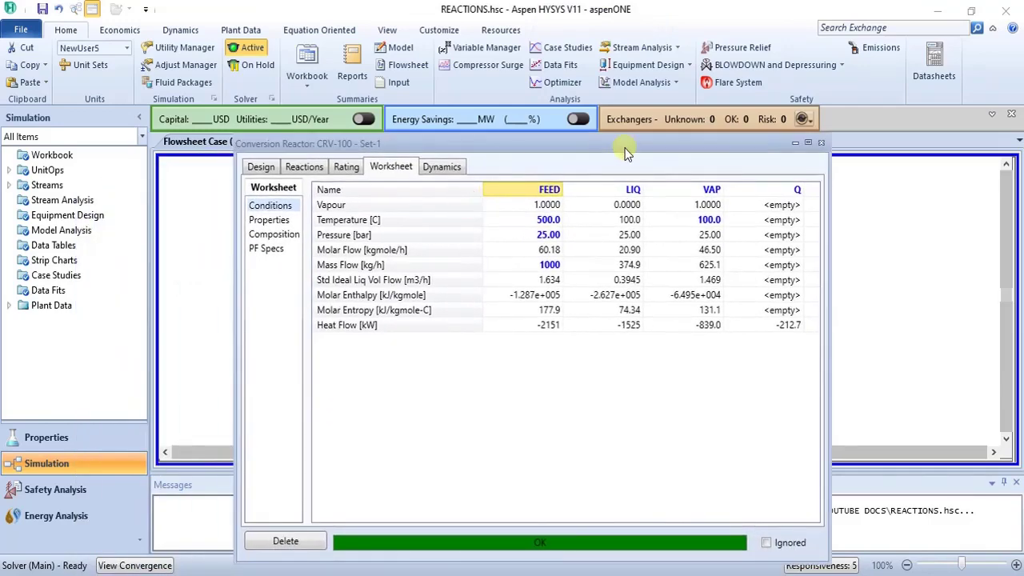
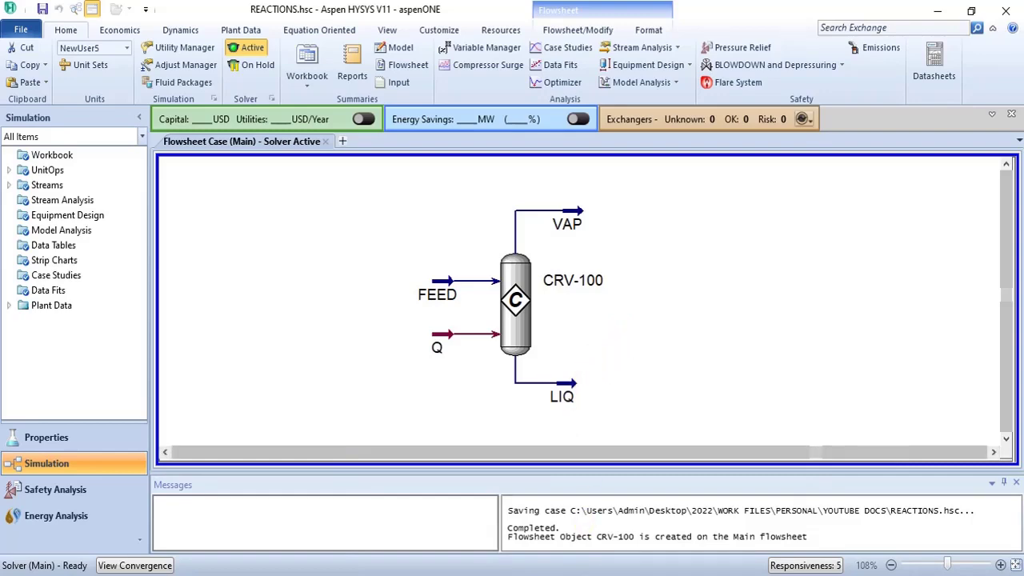
- Remove Oxygen from Component List - 1 in the Properties environment and close the component list view
{"action": "left_click", "coordinate": [983, 525]}
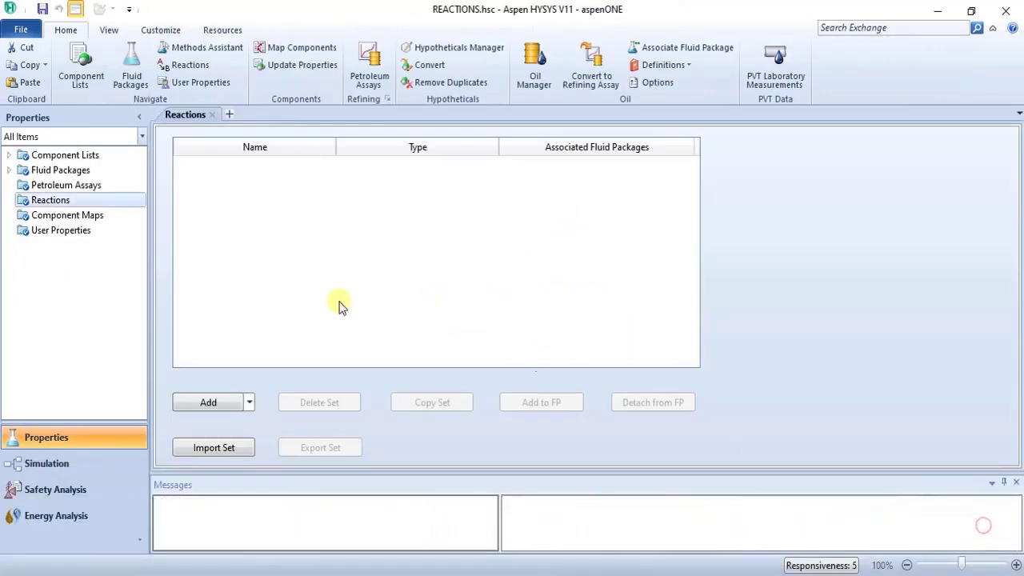
{"action": "left_click", "coordinate": [94, 169]}
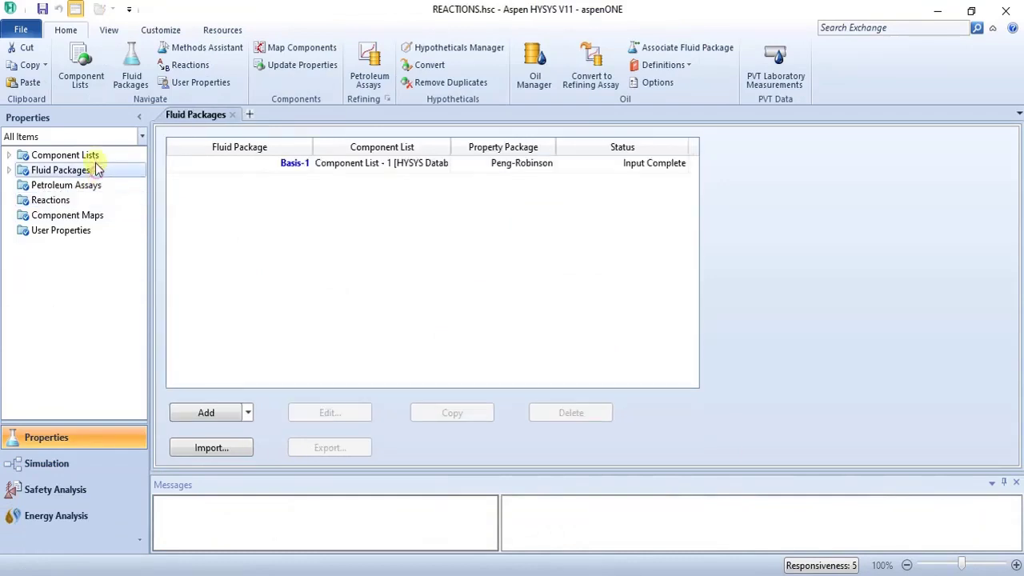
{"action": "left_click", "coordinate": [91, 155]}
{"action": "double_click", "coordinate": [269, 163]}
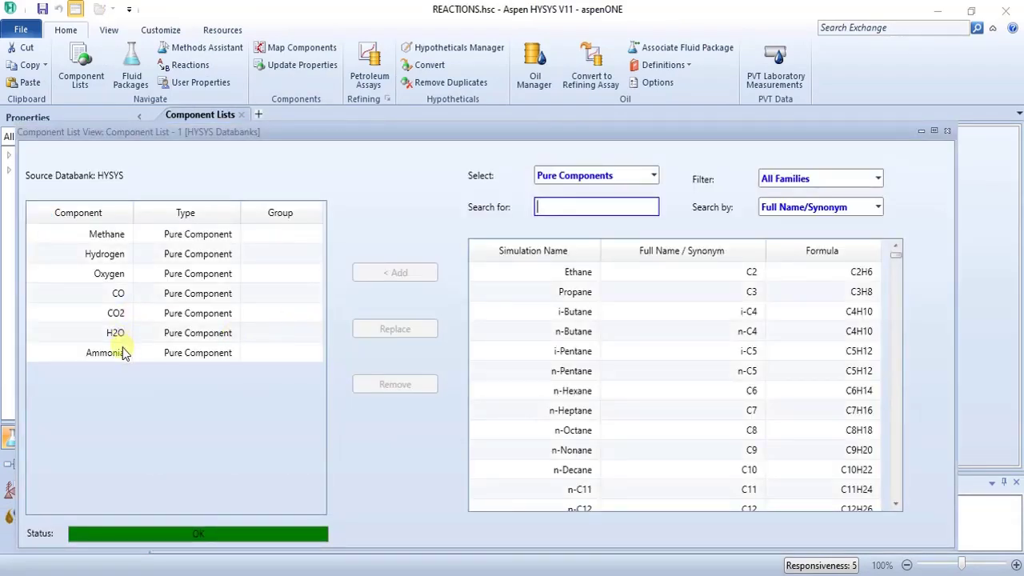
{"action": "left_click", "coordinate": [109, 273]}
{"action": "left_click", "coordinate": [417, 386]}
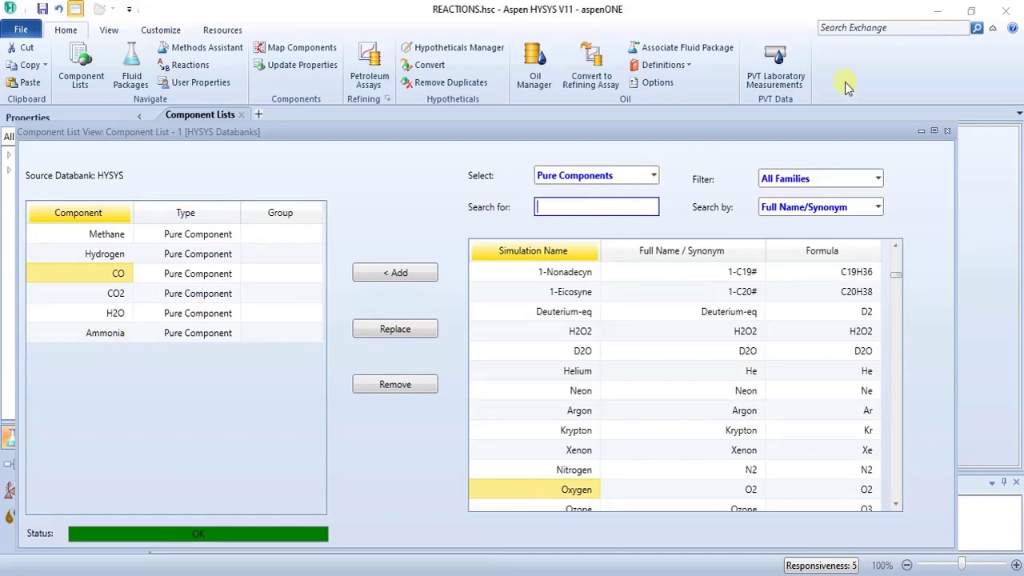
{"action": "left_click", "coordinate": [947, 131]}
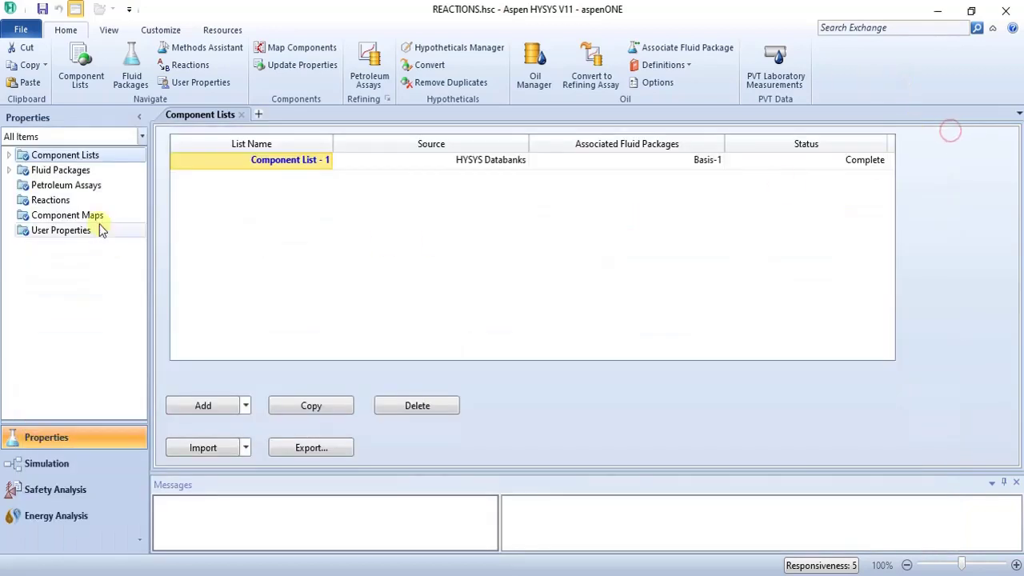
- Add a new reaction set under Reactions in the Properties environment
{"action": "left_click", "coordinate": [89, 182]}
{"action": "left_click", "coordinate": [85, 172]}
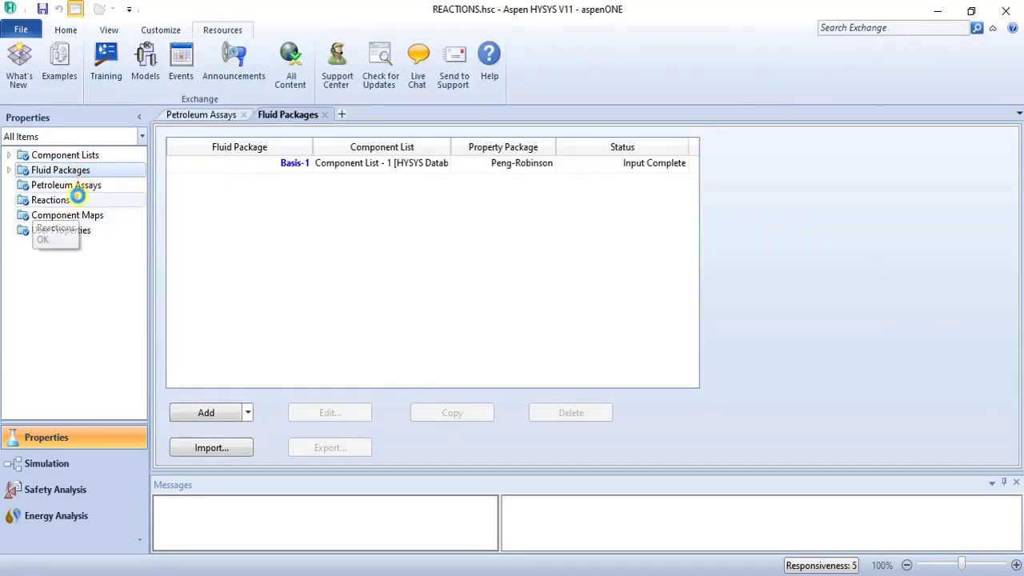
{"action": "left_click", "coordinate": [80, 200]}
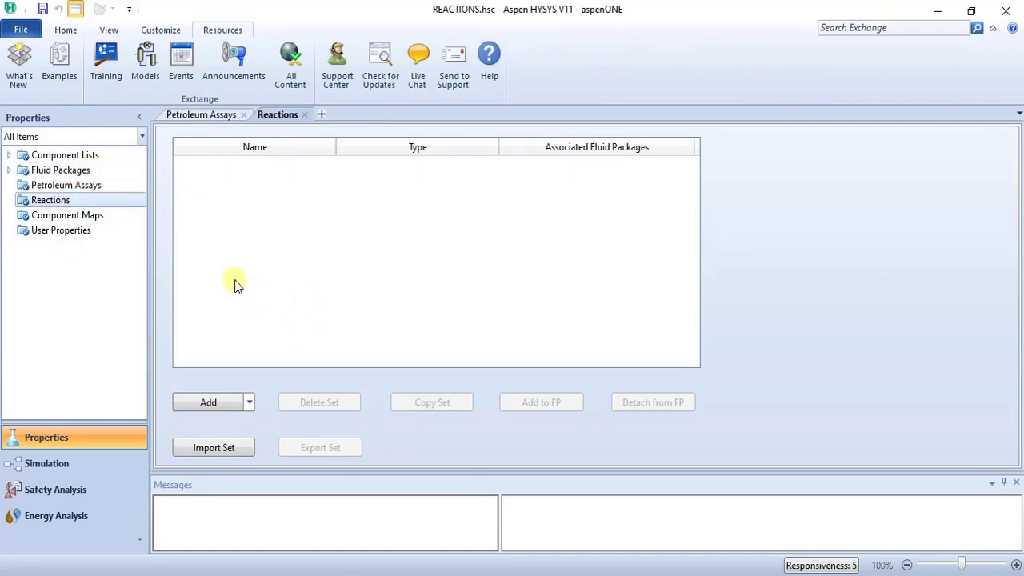
{"action": "left_click", "coordinate": [227, 405]}
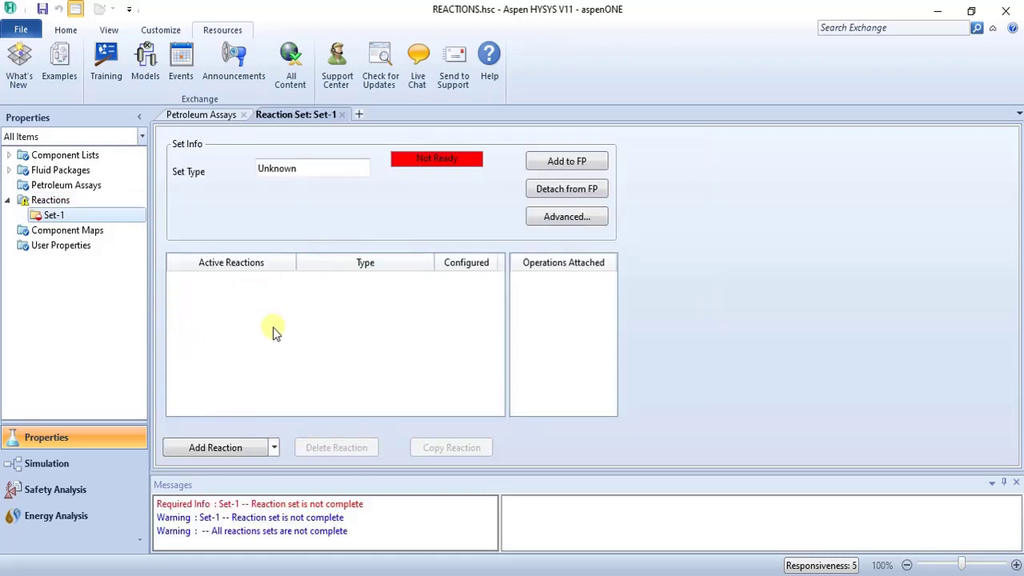
- Add an Equilibrium reaction with Hysys as the reactant source to the new reaction set
{"action": "left_click", "coordinate": [237, 456]}
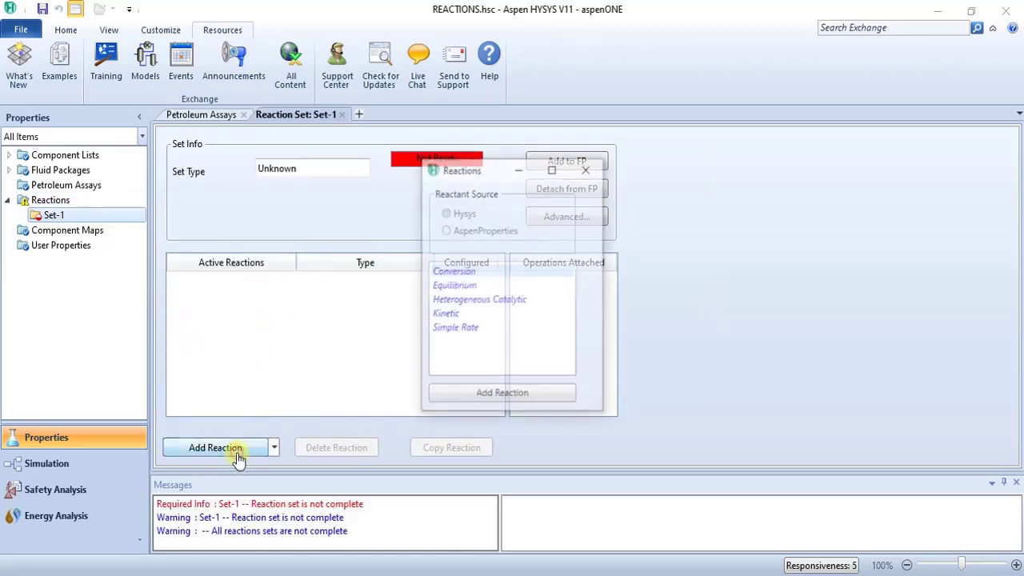
{"action": "left_click", "coordinate": [451, 287]}
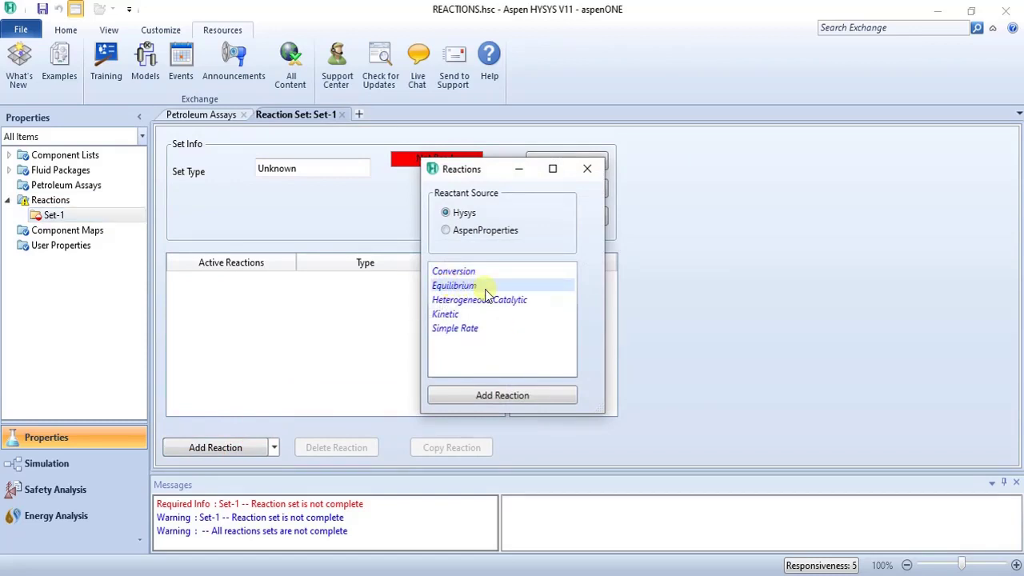
{"action": "left_click", "coordinate": [522, 398]}
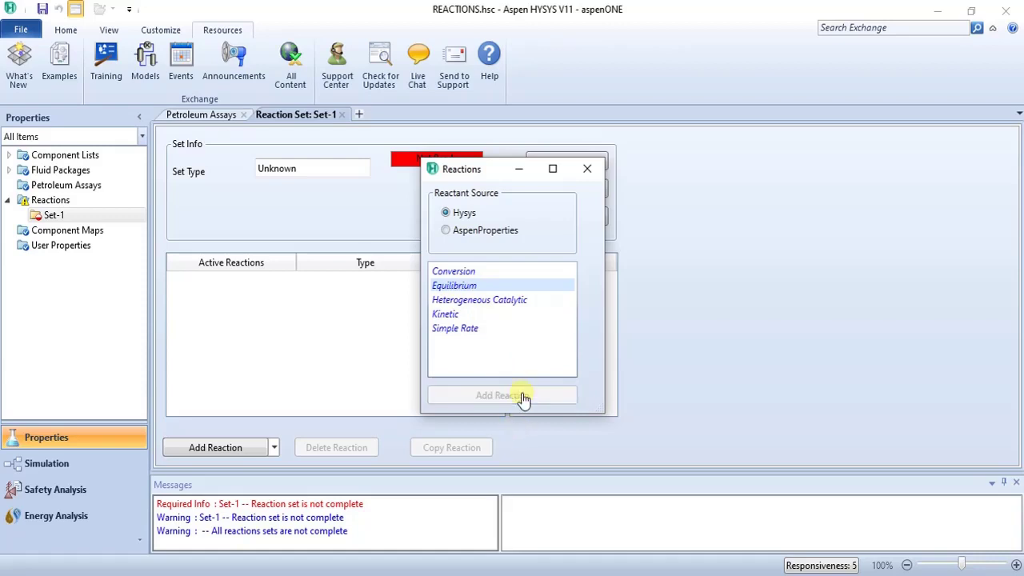
{"action": "left_click", "coordinate": [586, 168]}
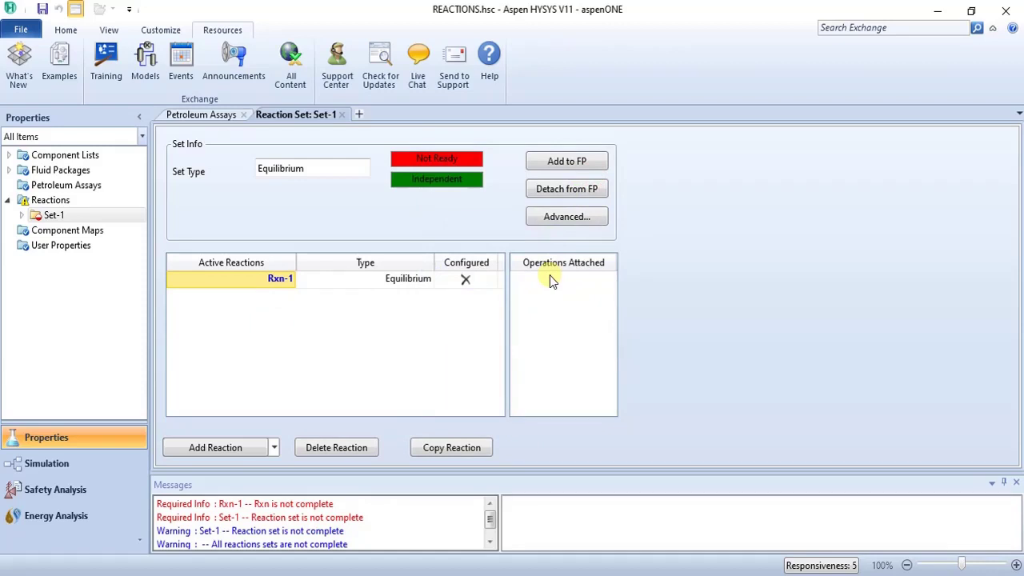
- Inspect the first equilibrium reaction's stoichiometry form, and add a second Equilibrium reaction to the set
{"action": "double_click", "coordinate": [276, 286]}
{"action": "left_click_drag", "start_coordinate": [317, 172], "coordinate": [611, 122]}
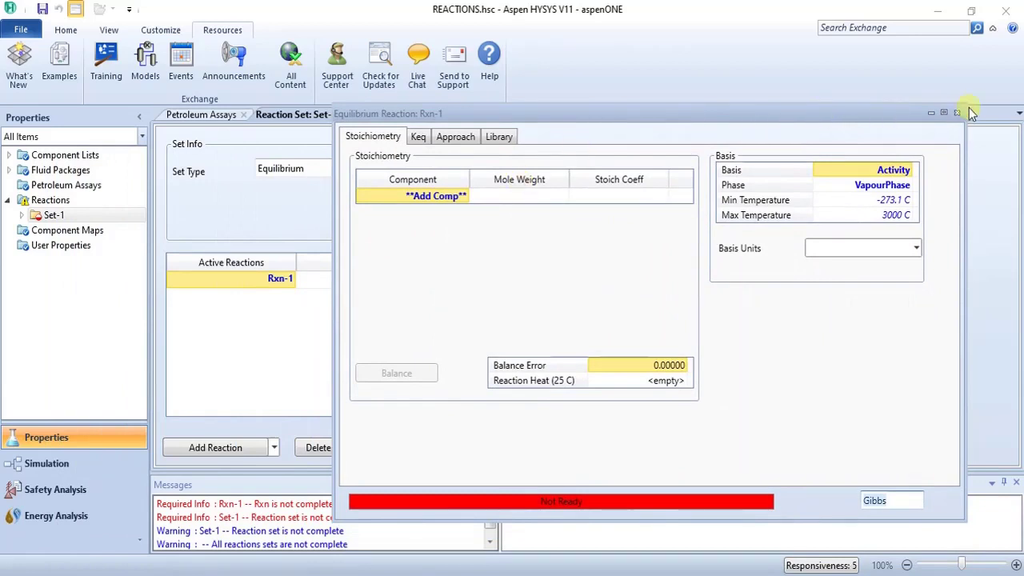
{"action": "left_click", "coordinate": [958, 113]}
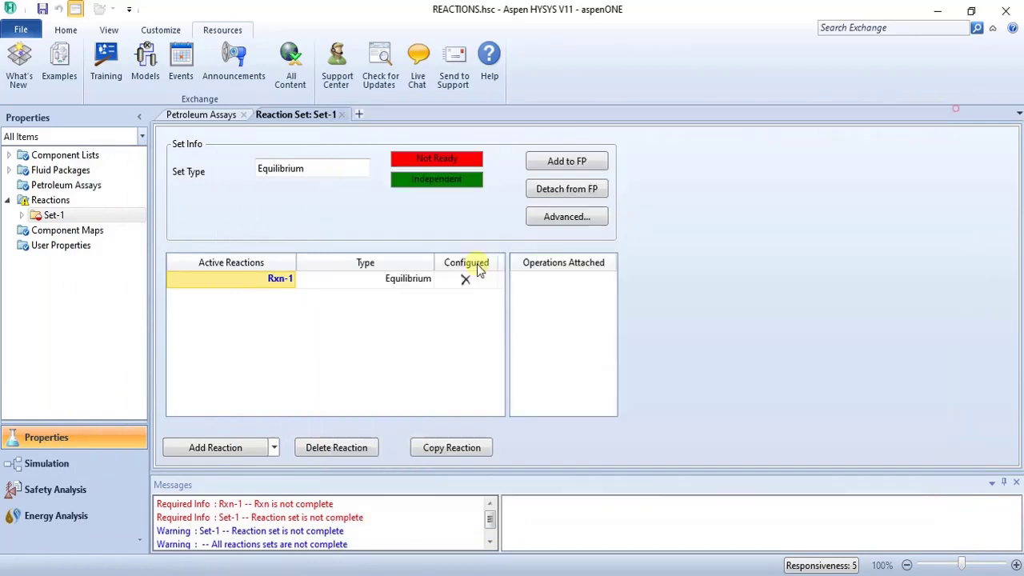
{"action": "left_click", "coordinate": [206, 452]}
{"action": "left_click", "coordinate": [487, 400]}
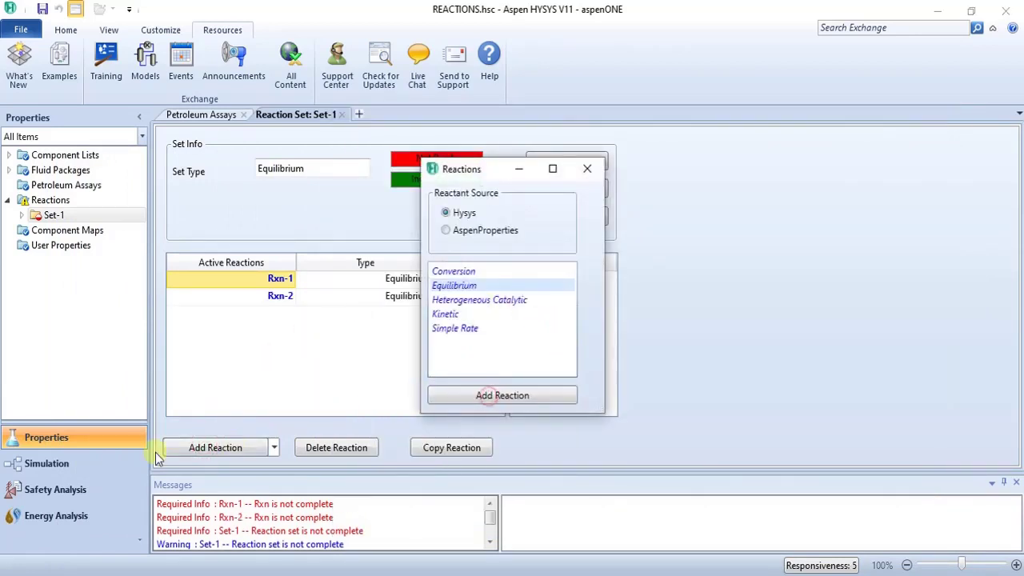
- Add a third Equilibrium reaction to the reaction set and close the reaction type window
{"action": "left_click", "coordinate": [496, 400]}
{"action": "left_click", "coordinate": [592, 167]}
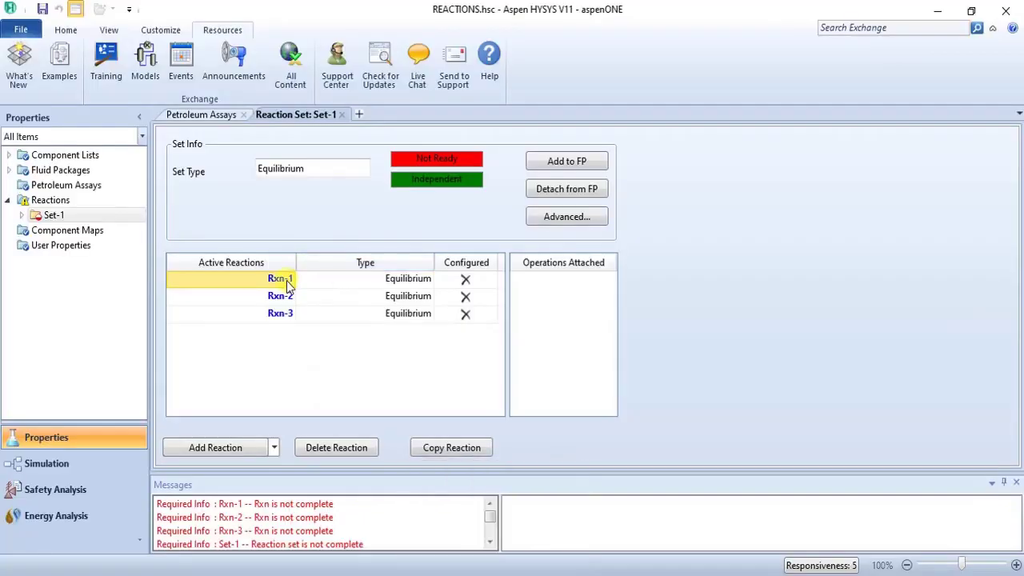
- Add CO, H2O, CO2 and Hydrogen as components in the stoichiometry of Rxn-1
{"action": "double_click", "coordinate": [285, 280]}
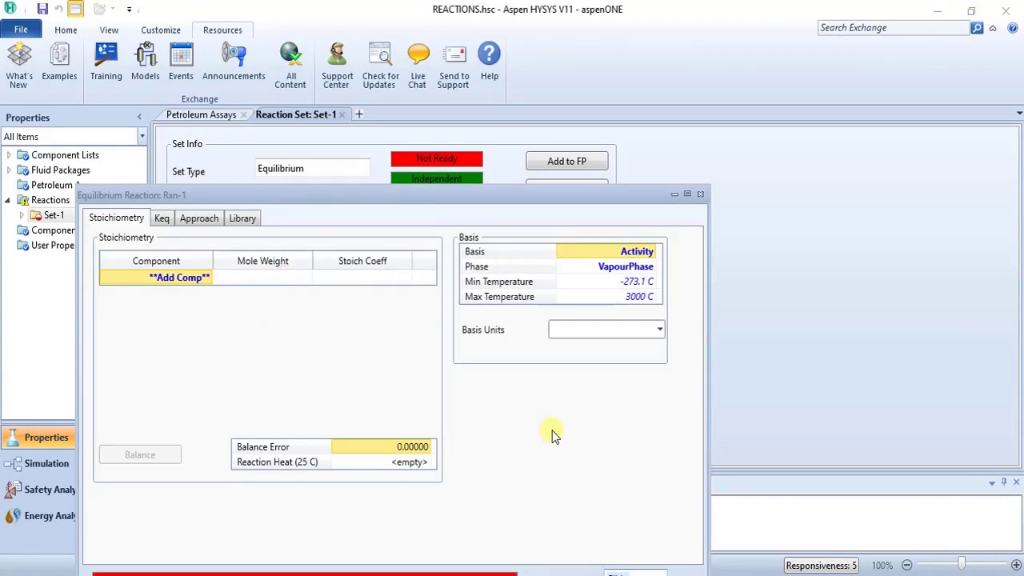
{"action": "left_click", "coordinate": [187, 286]}
{"action": "left_click", "coordinate": [208, 282]}
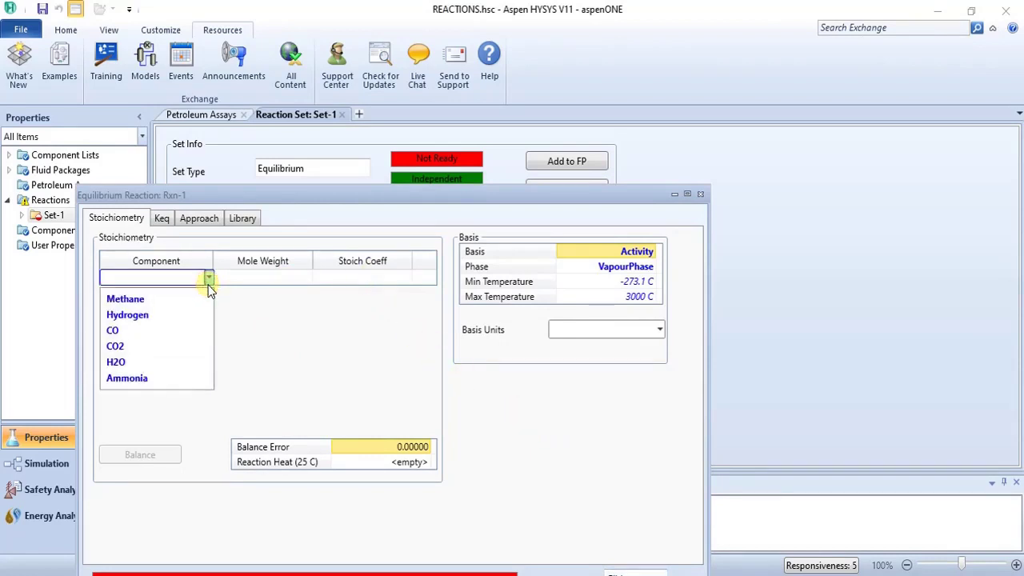
{"action": "left_click", "coordinate": [174, 336]}
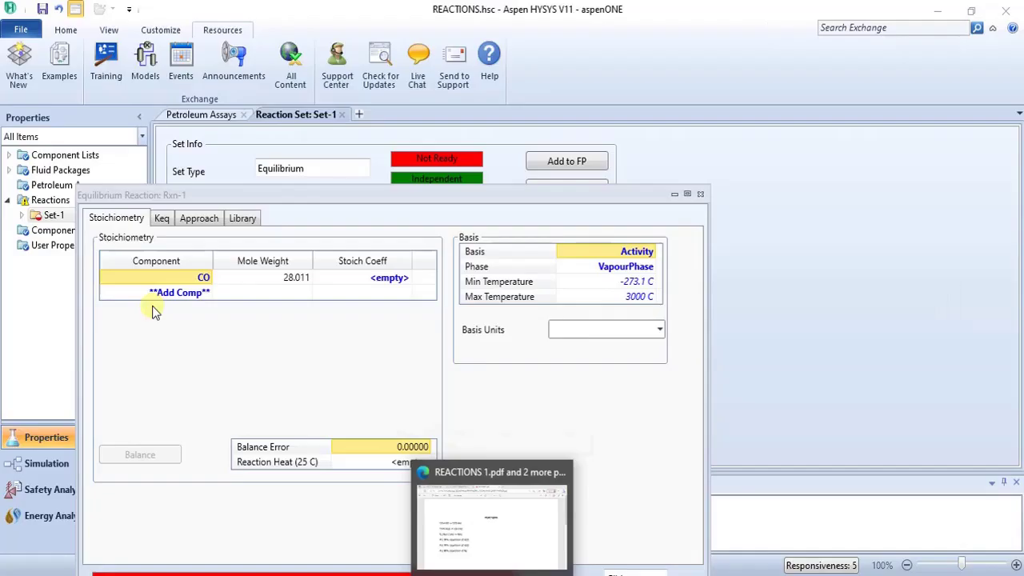
{"action": "left_click", "coordinate": [205, 294]}
{"action": "left_click", "coordinate": [207, 292]}
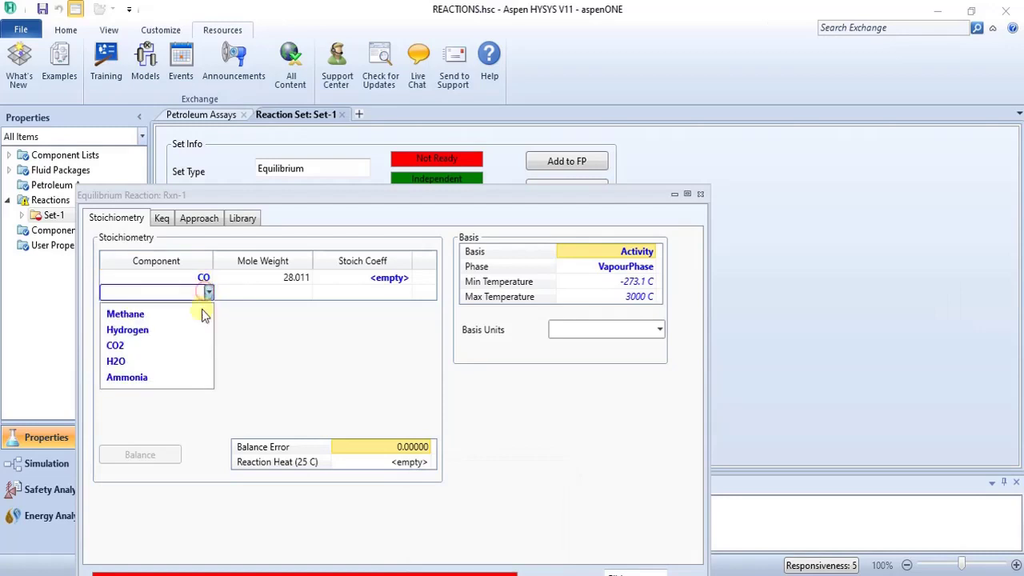
{"action": "left_click", "coordinate": [181, 361]}
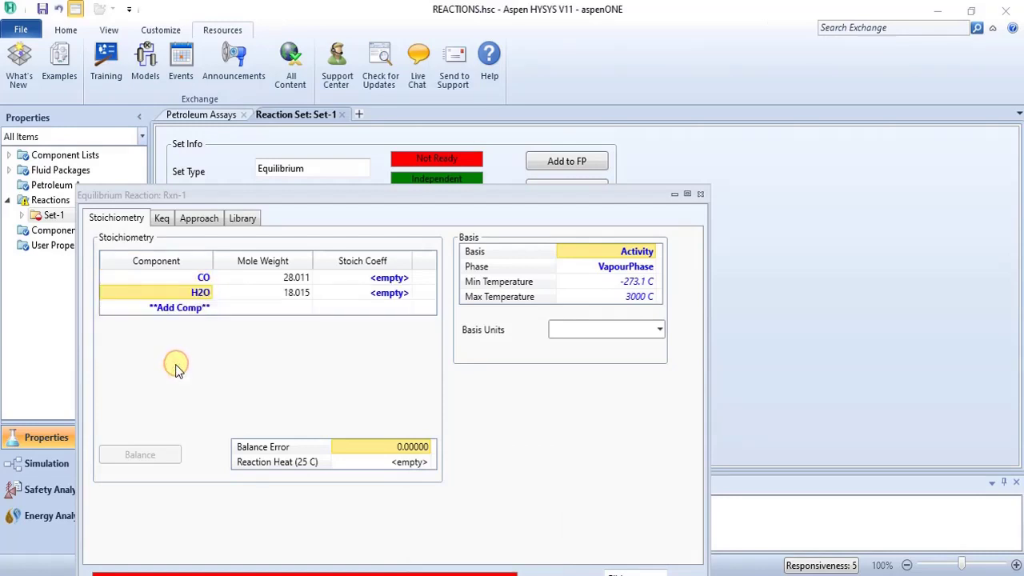
{"action": "left_click", "coordinate": [209, 311]}
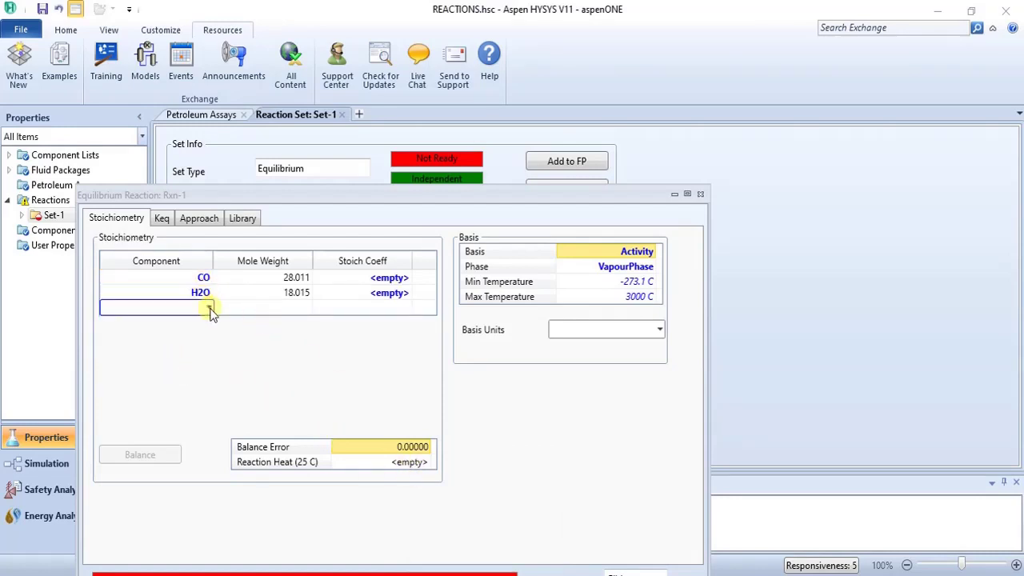
{"action": "left_click", "coordinate": [210, 309]}
{"action": "left_click", "coordinate": [203, 361]}
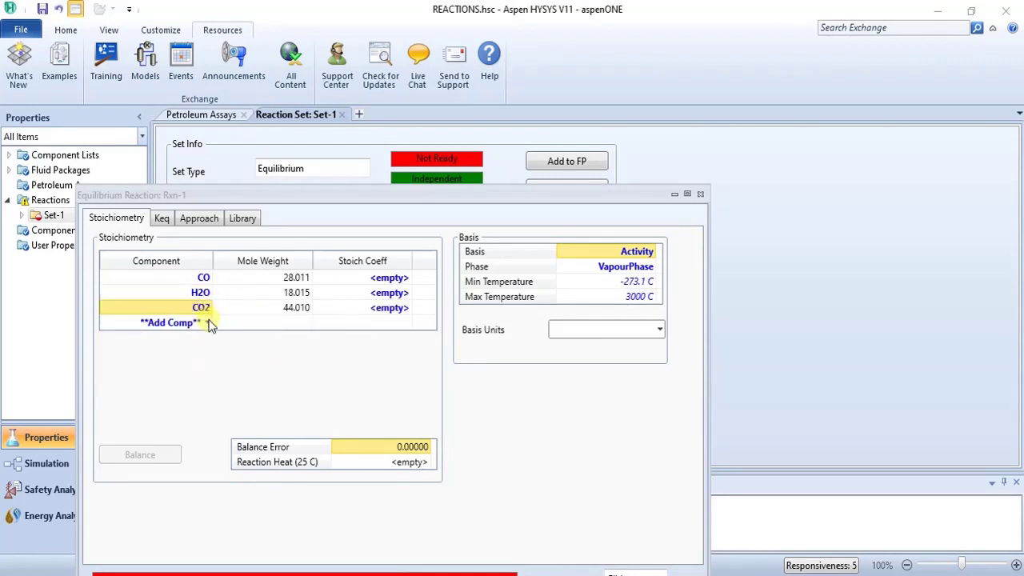
{"action": "left_click", "coordinate": [210, 325]}
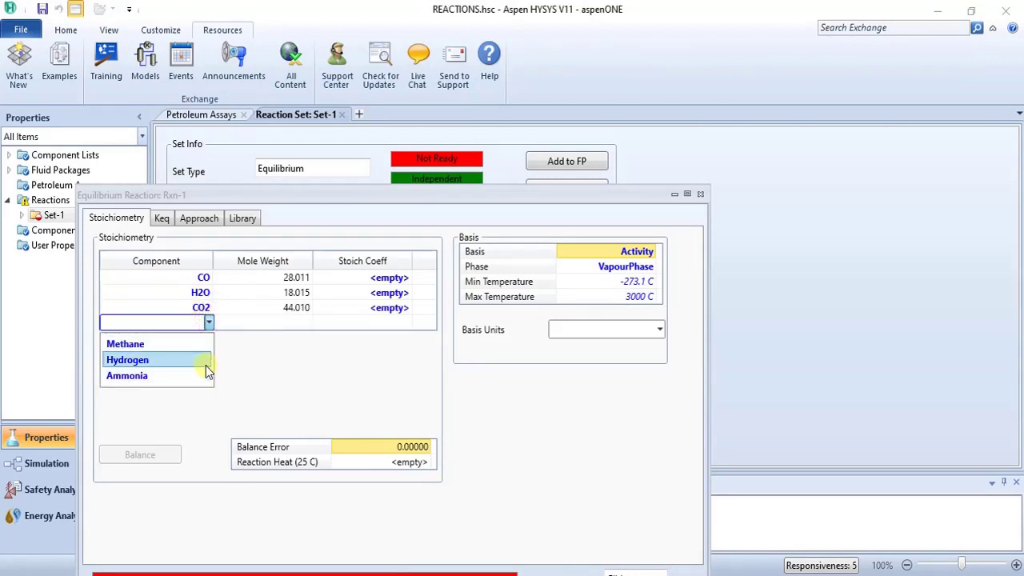
{"action": "left_click", "coordinate": [204, 361]}
- Set Rxn-1's stoichiometric coefficients to -1 for CO, -1 for H2O, 1 for CO2 and 1 for Hydrogen
{"action": "left_click", "coordinate": [391, 279]}
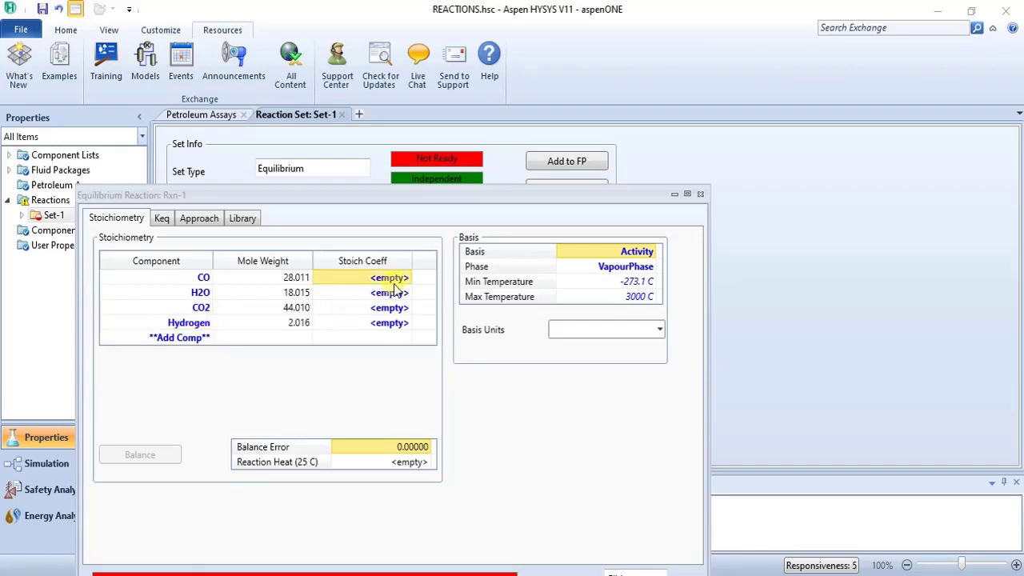
{"action": "type", "text": "-"}
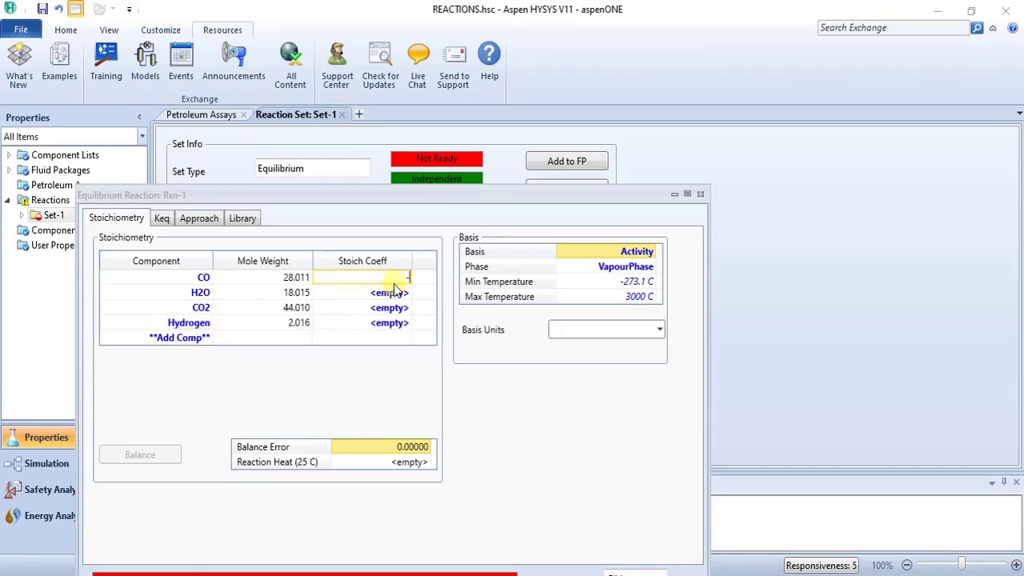
{"action": "type", "text": "1"}
{"action": "key", "text": "Return"}
{"action": "type", "text": "-1"}
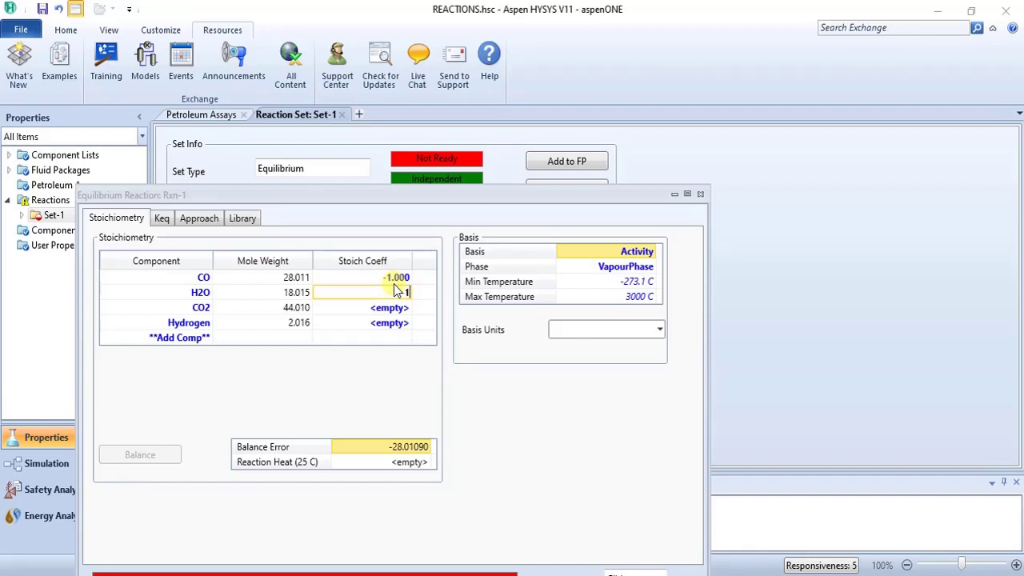
{"action": "key", "text": "Return"}
{"action": "type", "text": "1"}
{"action": "key", "text": "Return"}
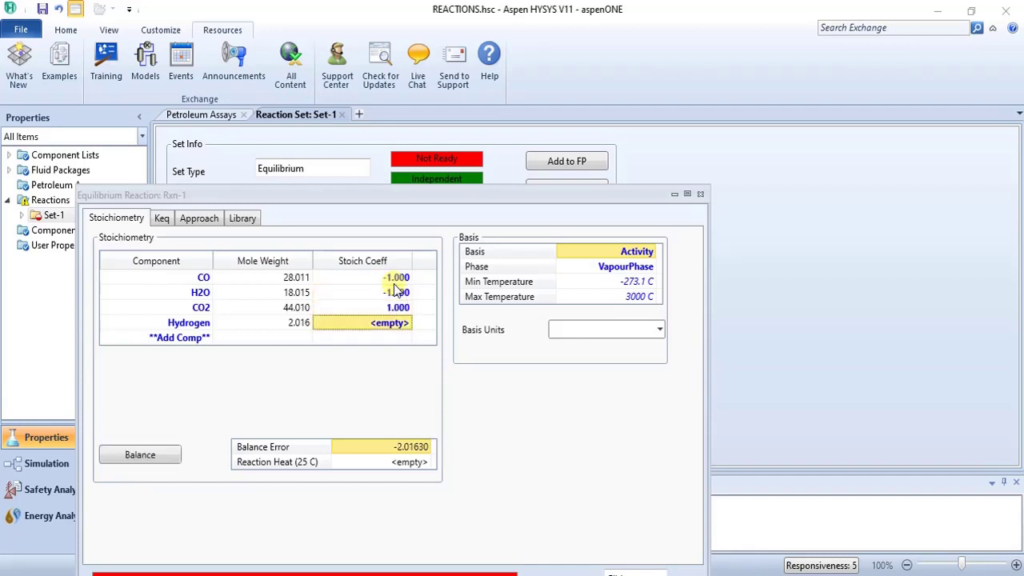
{"action": "type", "text": "1"}
{"action": "key", "text": "Return"}
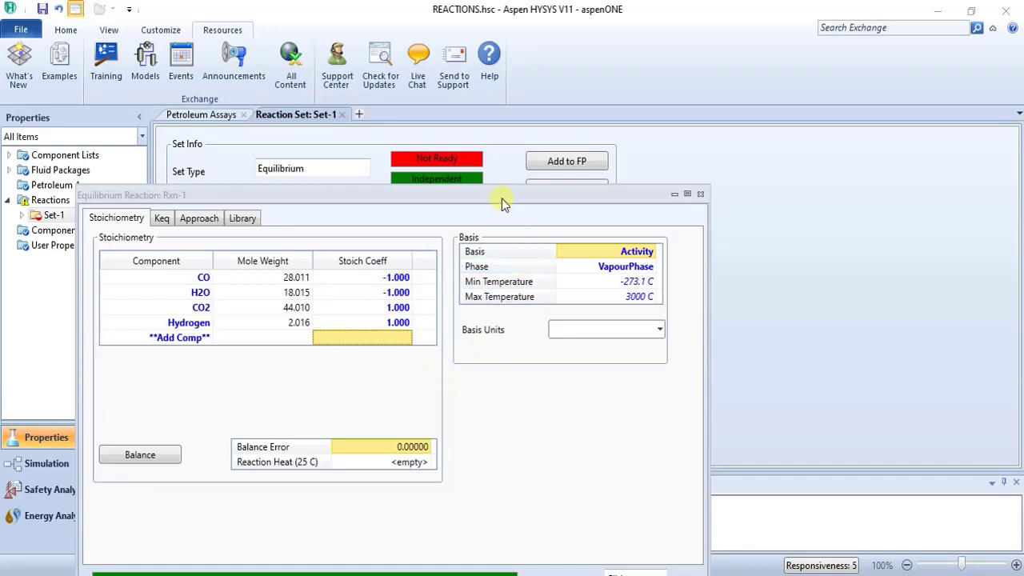
- Set the basis of Rxn-1 to Mole Fraction, then recheck the reaction form and close it
{"action": "left_click_drag", "start_coordinate": [501, 198], "coordinate": [615, 130]}
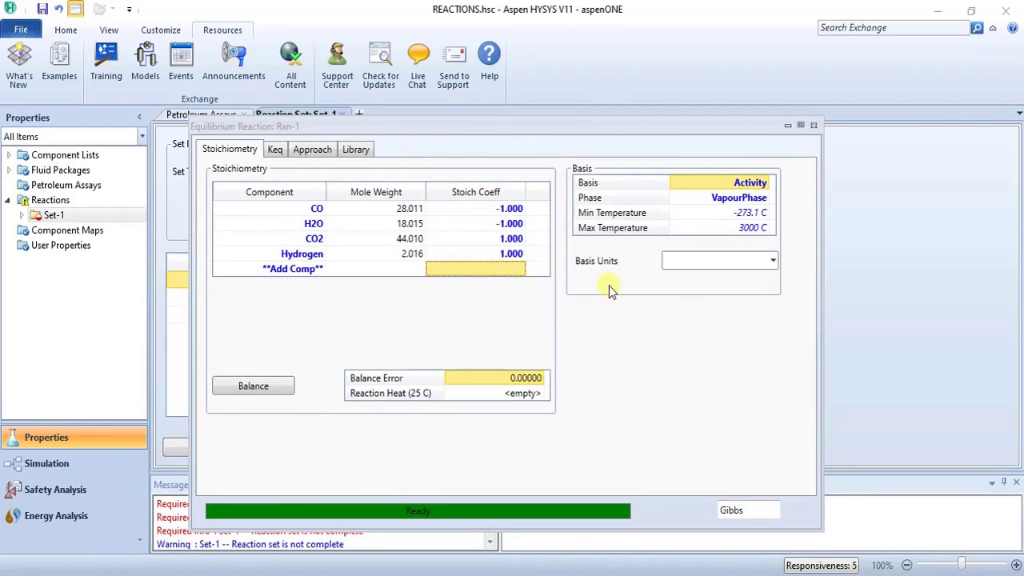
{"action": "left_click", "coordinate": [633, 198]}
{"action": "left_click", "coordinate": [697, 183]}
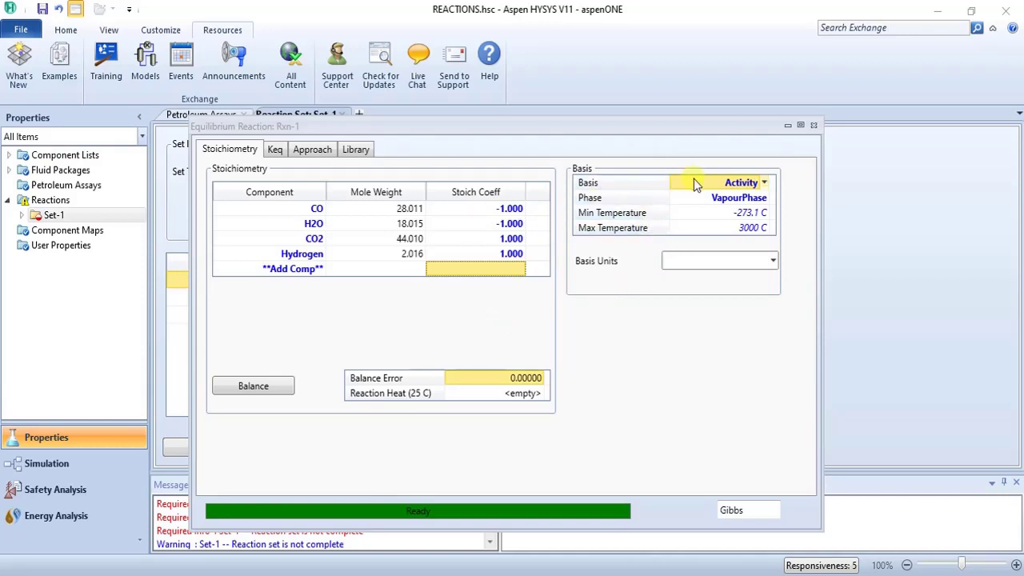
{"action": "left_click", "coordinate": [766, 183]}
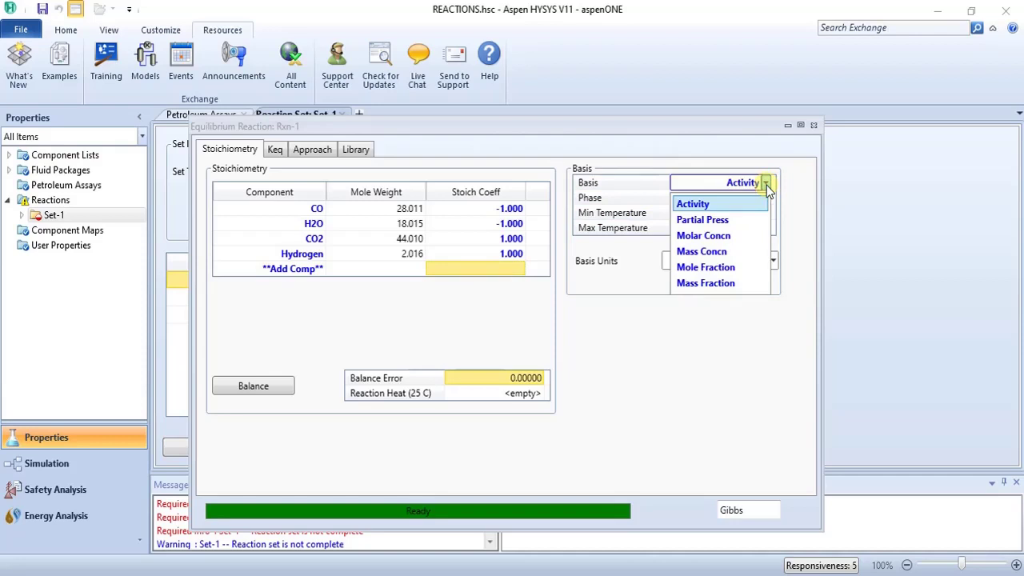
{"action": "left_click", "coordinate": [754, 268]}
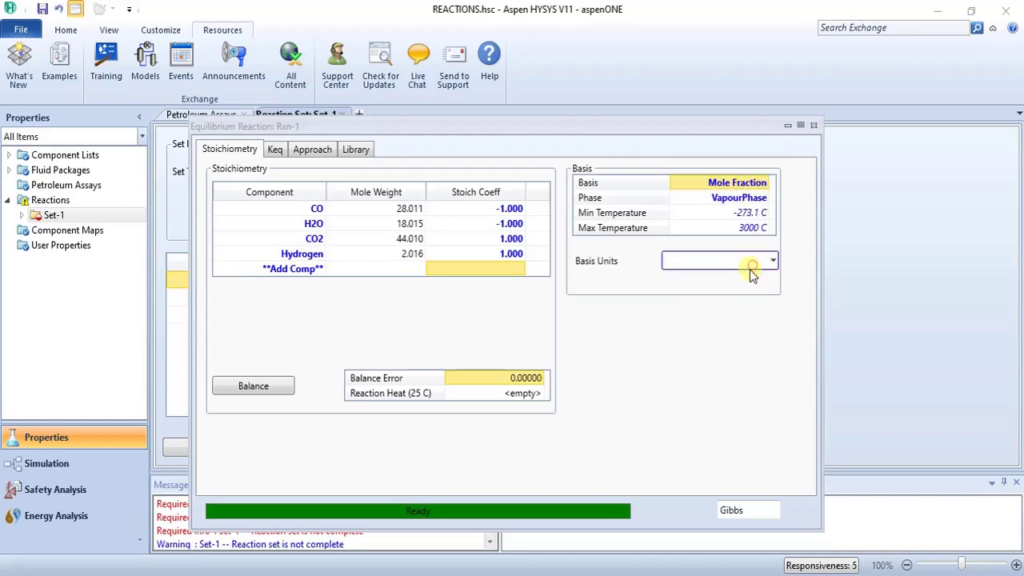
{"action": "left_click", "coordinate": [726, 322]}
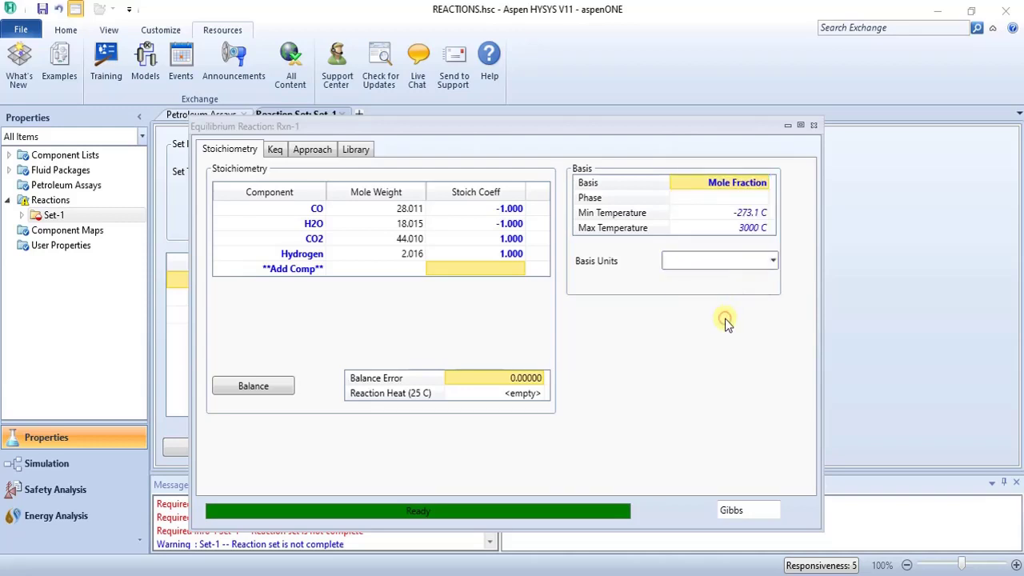
{"action": "left_click", "coordinate": [813, 126]}
{"action": "left_click", "coordinate": [703, 299]}
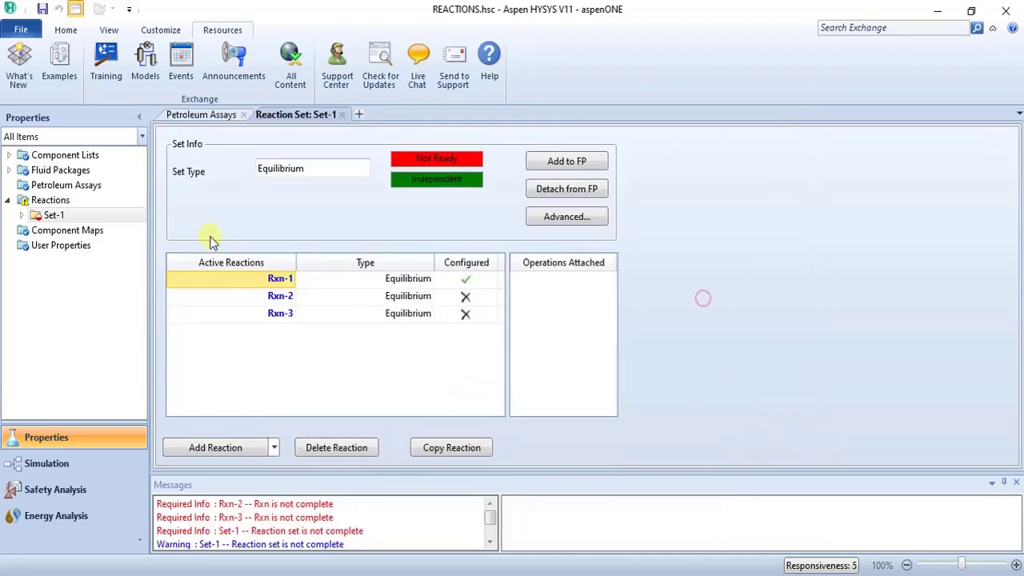
{"action": "double_click", "coordinate": [280, 280]}
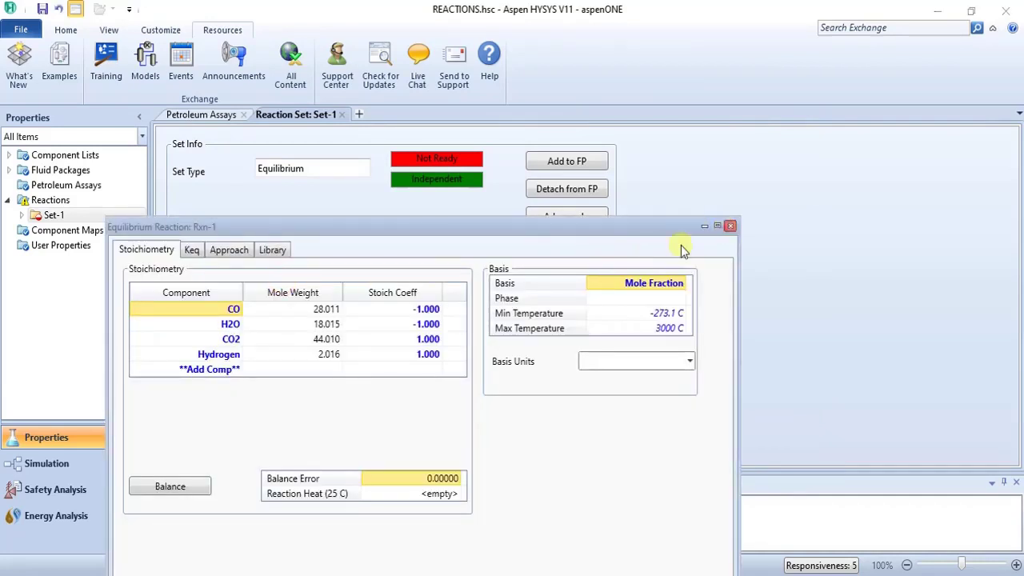
{"action": "left_click", "coordinate": [729, 225]}
- Set the basis of Rxn-2 to Mole Fraction and close its reaction form
{"action": "double_click", "coordinate": [280, 293]}
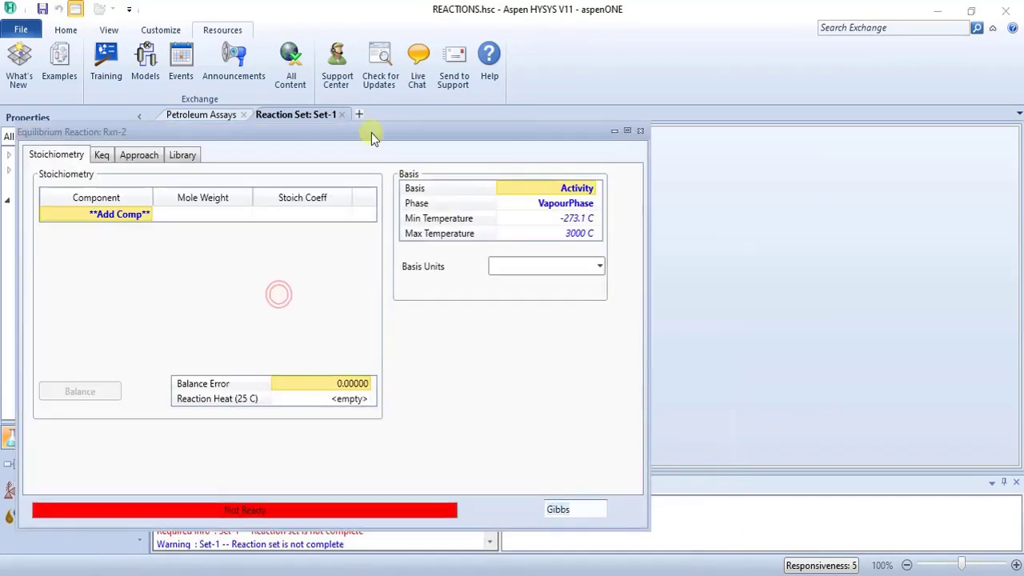
{"action": "left_click_drag", "start_coordinate": [372, 129], "coordinate": [572, 130]}
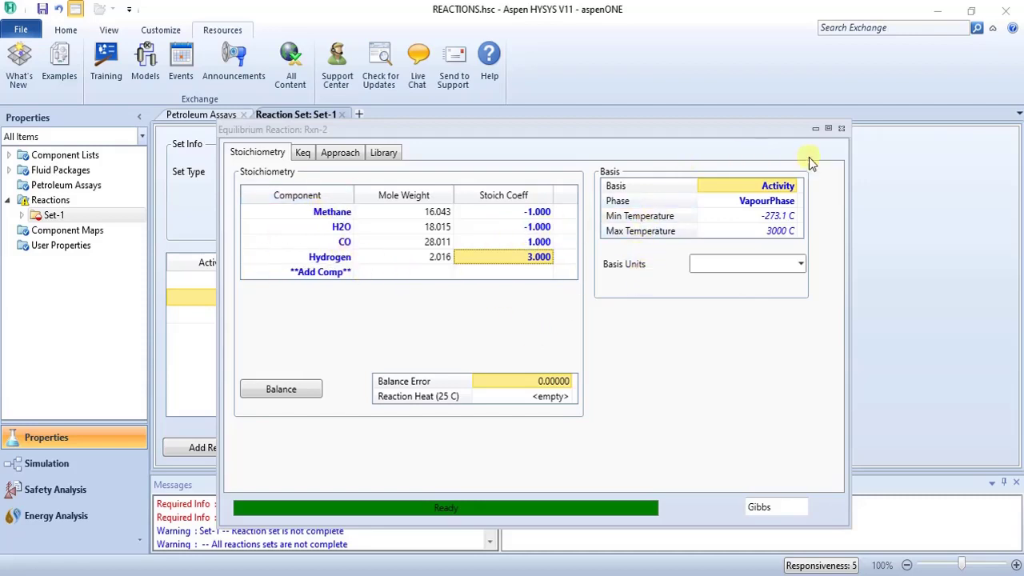
{"action": "left_click", "coordinate": [792, 187]}
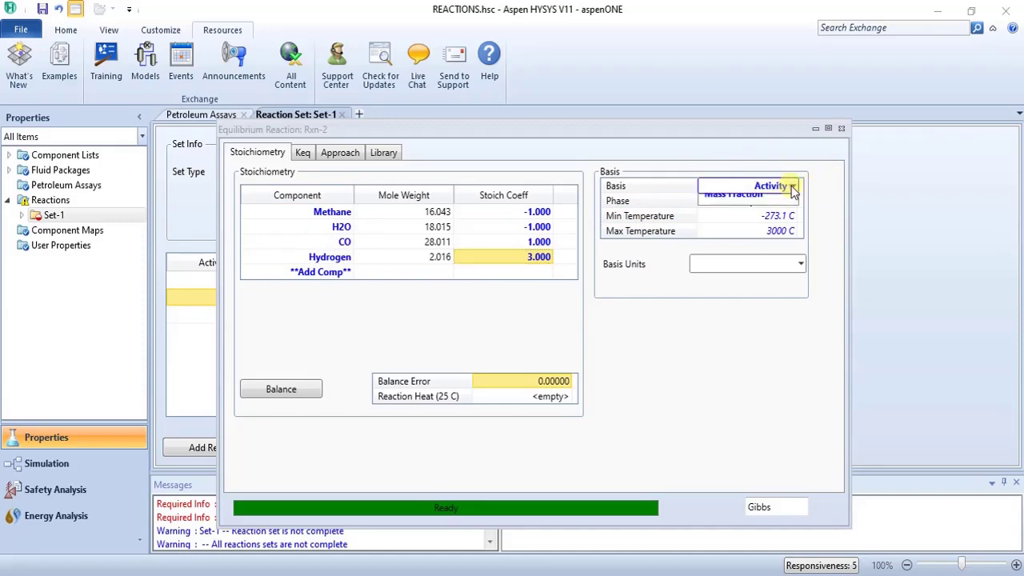
{"action": "left_click", "coordinate": [765, 286]}
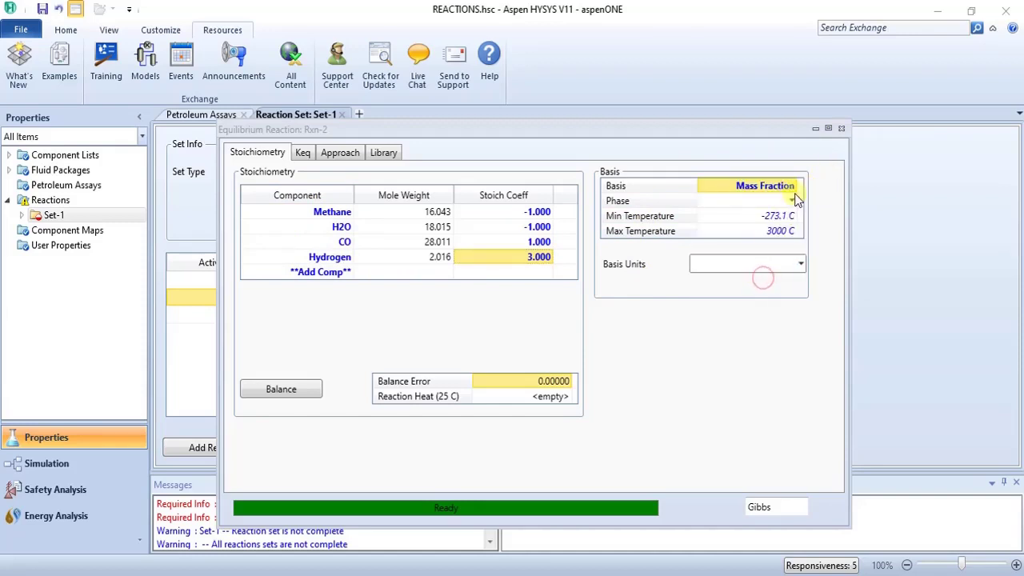
{"action": "left_click", "coordinate": [796, 190]}
{"action": "left_click", "coordinate": [775, 267]}
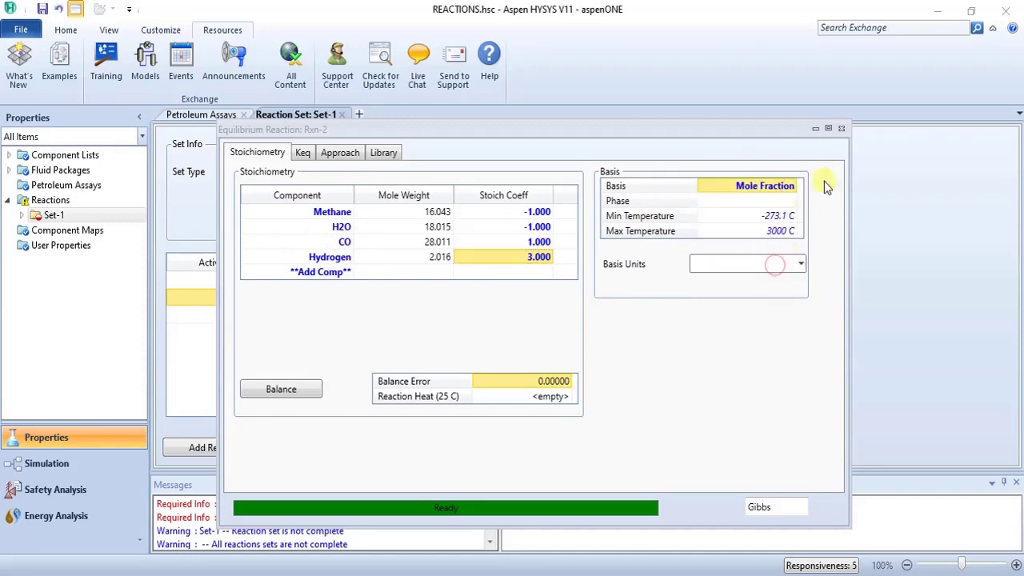
{"action": "left_click", "coordinate": [841, 129]}
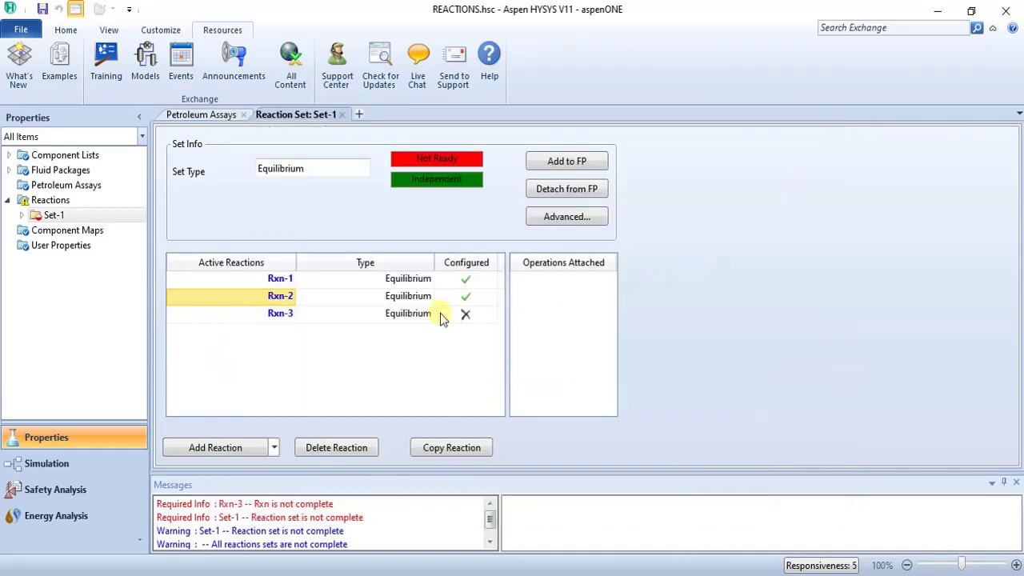
- Open the stoichiometry form of Rxn-3 and check which components are available for it
{"action": "double_click", "coordinate": [275, 312]}
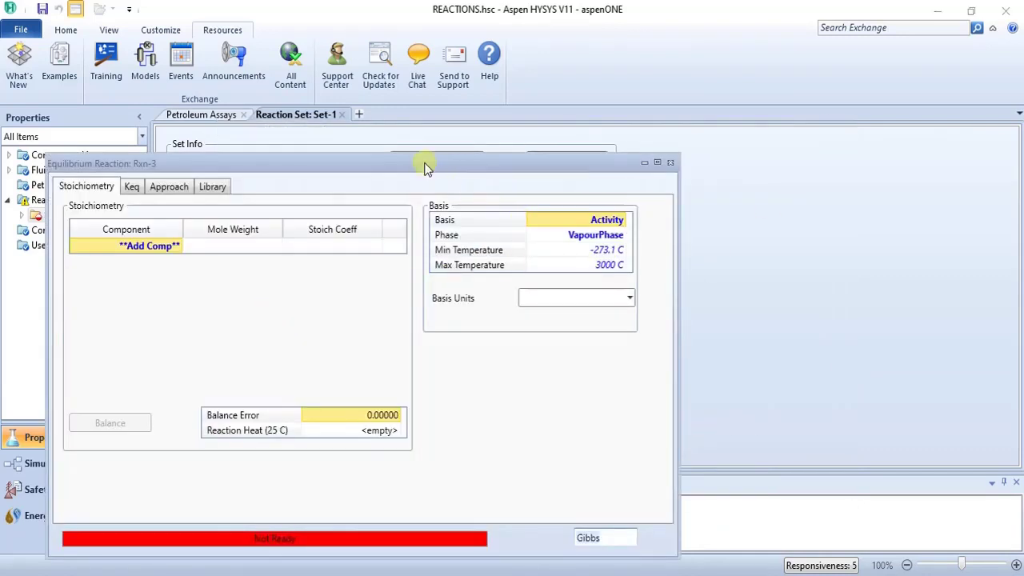
{"action": "left_click_drag", "start_coordinate": [423, 165], "coordinate": [627, 104]}
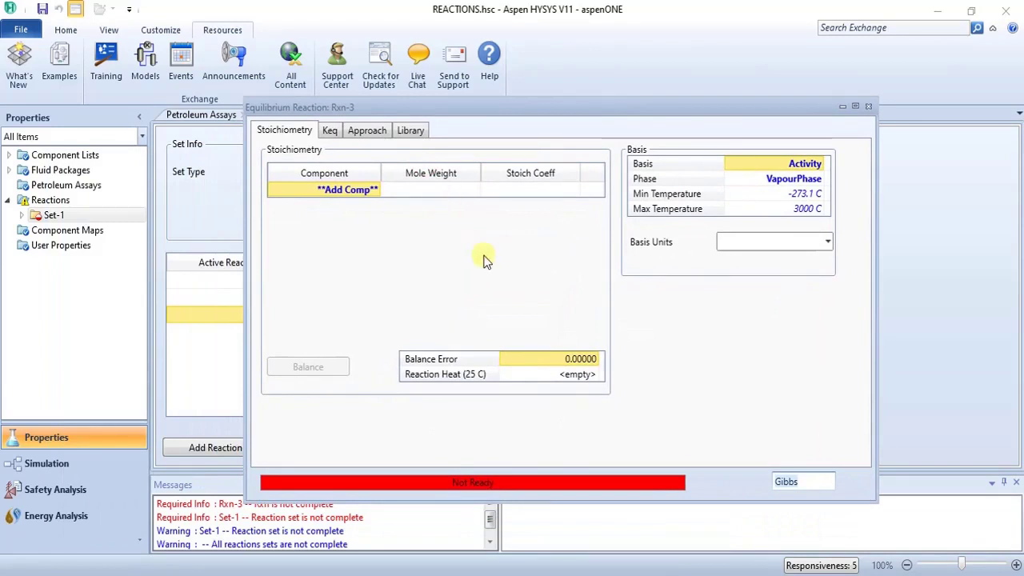
{"action": "left_click", "coordinate": [376, 193]}
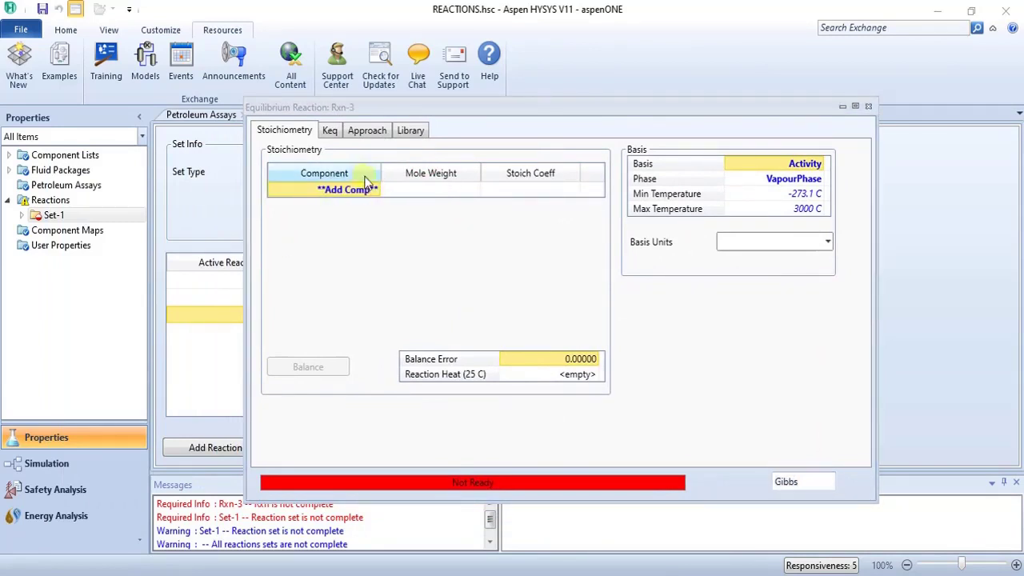
{"action": "left_click", "coordinate": [375, 190]}
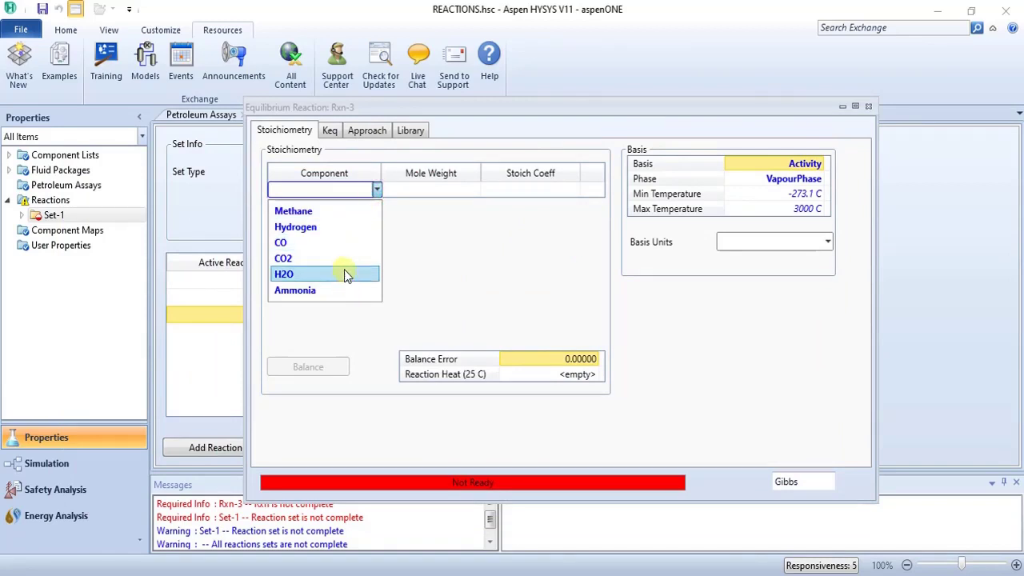
{"action": "left_click", "coordinate": [451, 283]}
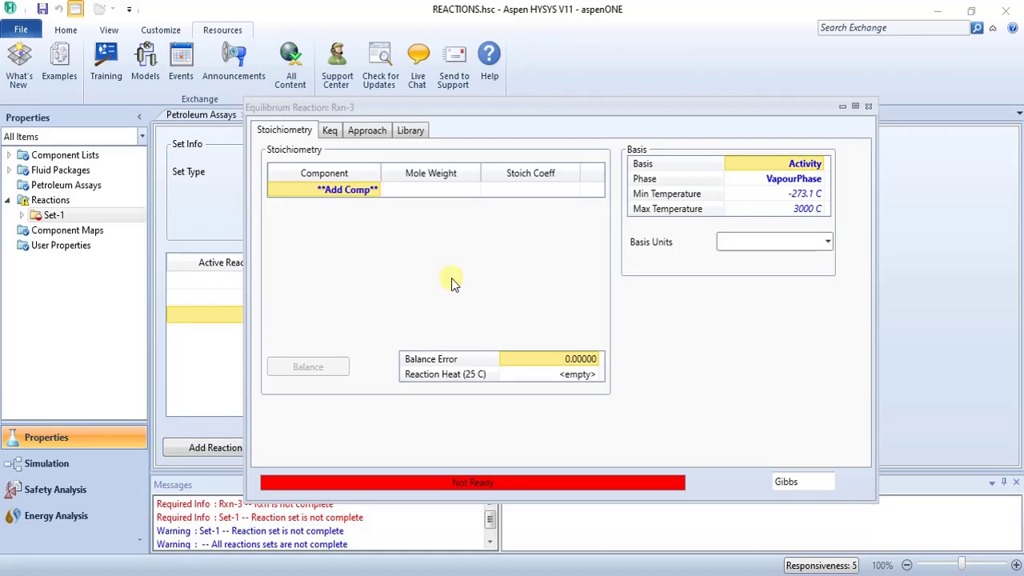
- Add Nitrogen, Hydrogen and Ammonia as the components of Rxn-3
{"action": "left_click_drag", "start_coordinate": [613, 108], "coordinate": [713, 102]}
{"action": "left_click", "coordinate": [476, 185]}
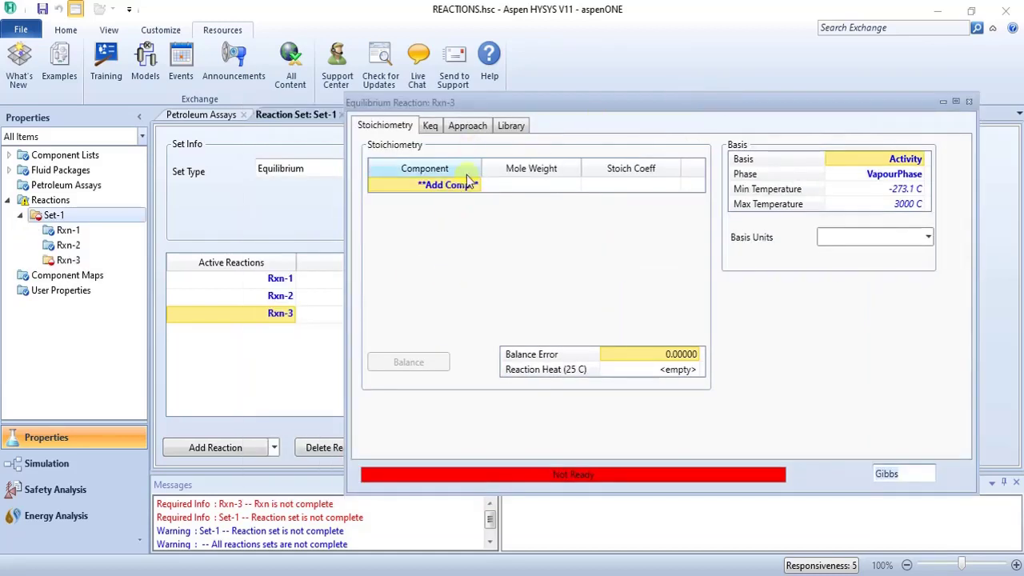
{"action": "left_click", "coordinate": [476, 186]}
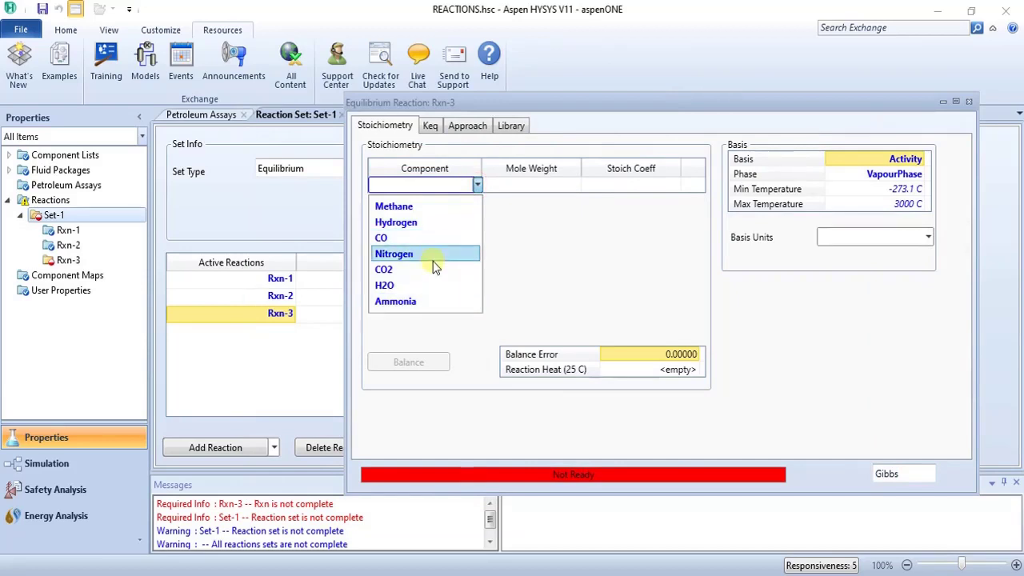
{"action": "left_click", "coordinate": [432, 260]}
{"action": "left_click", "coordinate": [477, 200]}
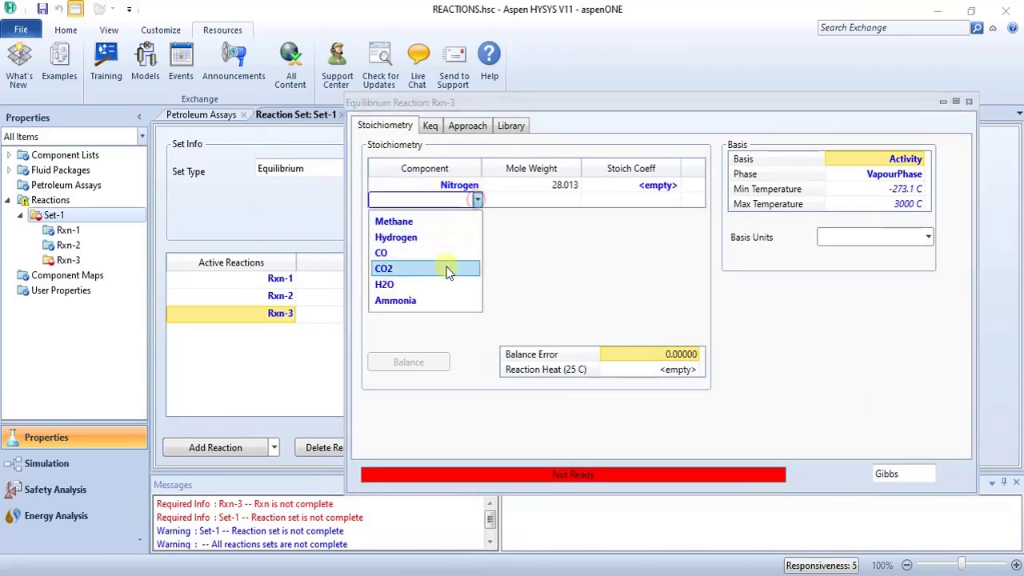
{"action": "left_click", "coordinate": [451, 238]}
{"action": "left_click", "coordinate": [479, 215]}
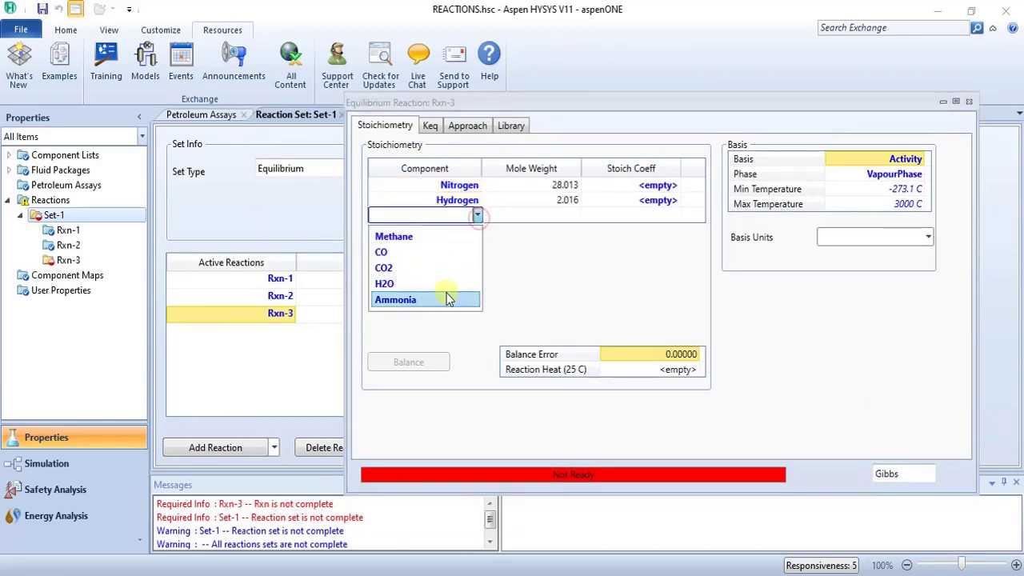
{"action": "left_click", "coordinate": [447, 295]}
- Set Rxn-3's stoichiometric coefficients to -0.5 for Nitrogen, -1.5 for Hydrogen and 1 for Ammonia
{"action": "left_click", "coordinate": [661, 186]}
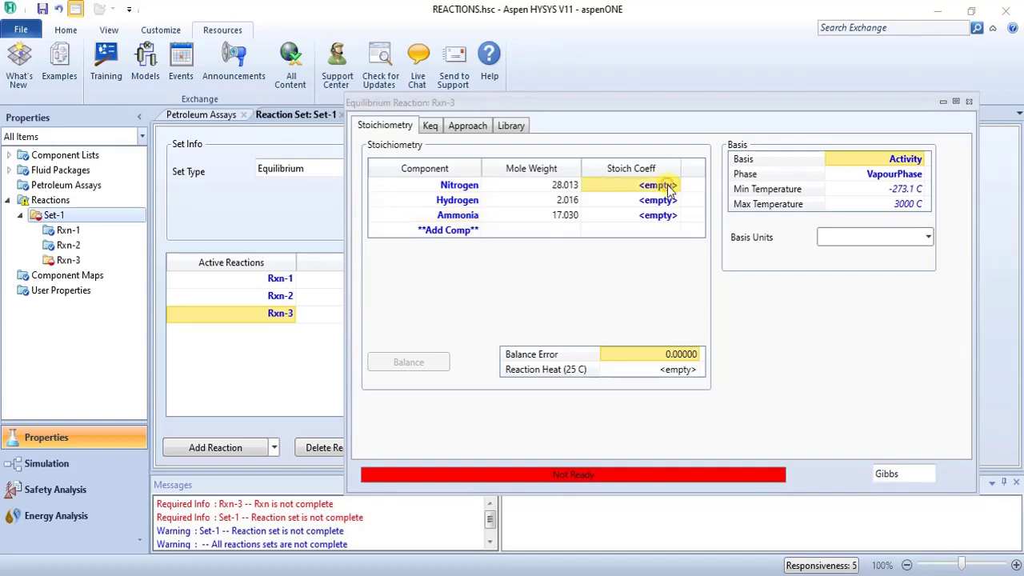
{"action": "type", "text": "-0."}
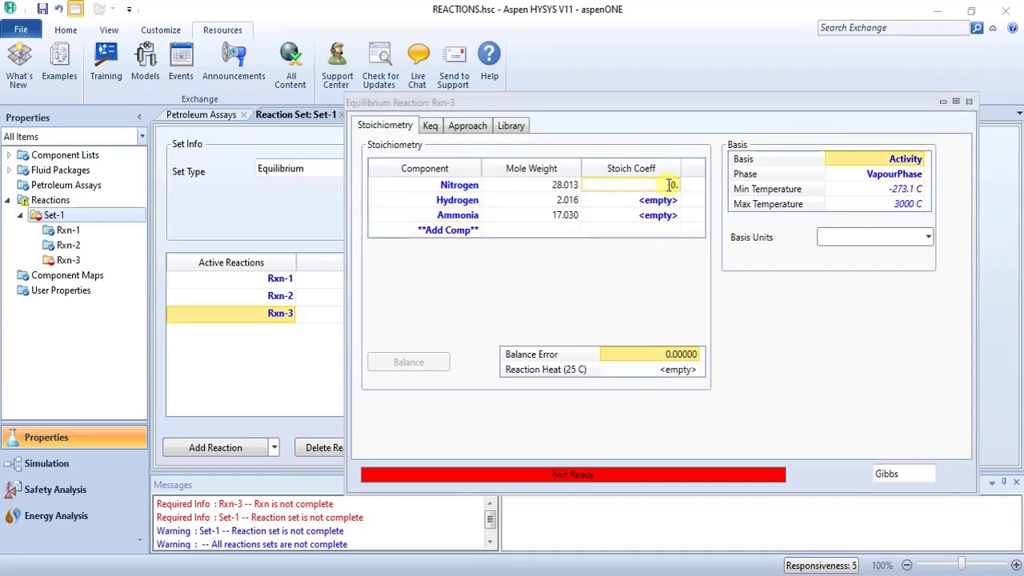
{"action": "type", "text": "5"}
{"action": "key", "text": "Return"}
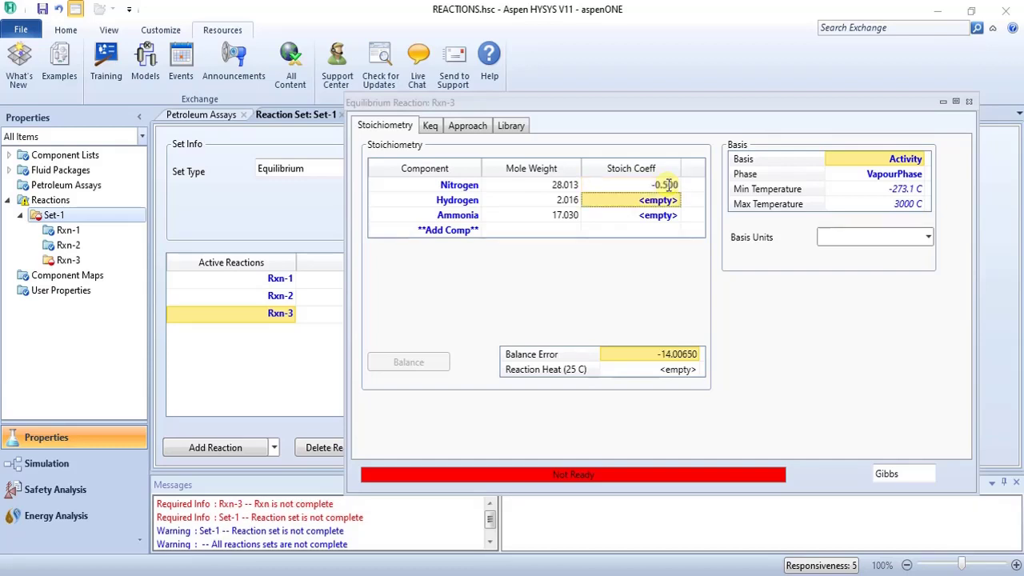
{"action": "type", "text": "-"}
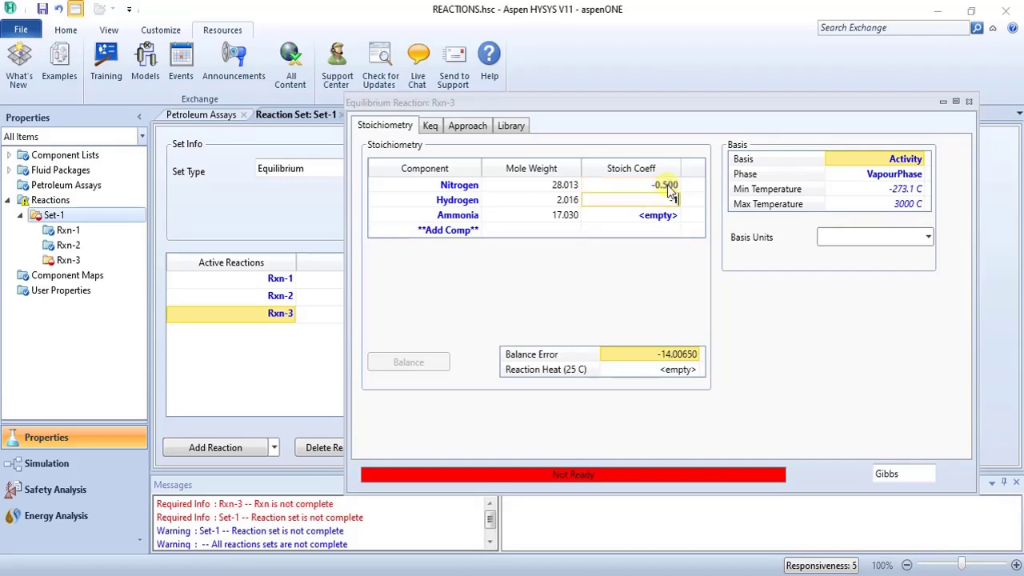
{"action": "type", "text": "1.5"}
{"action": "key", "text": "Return"}
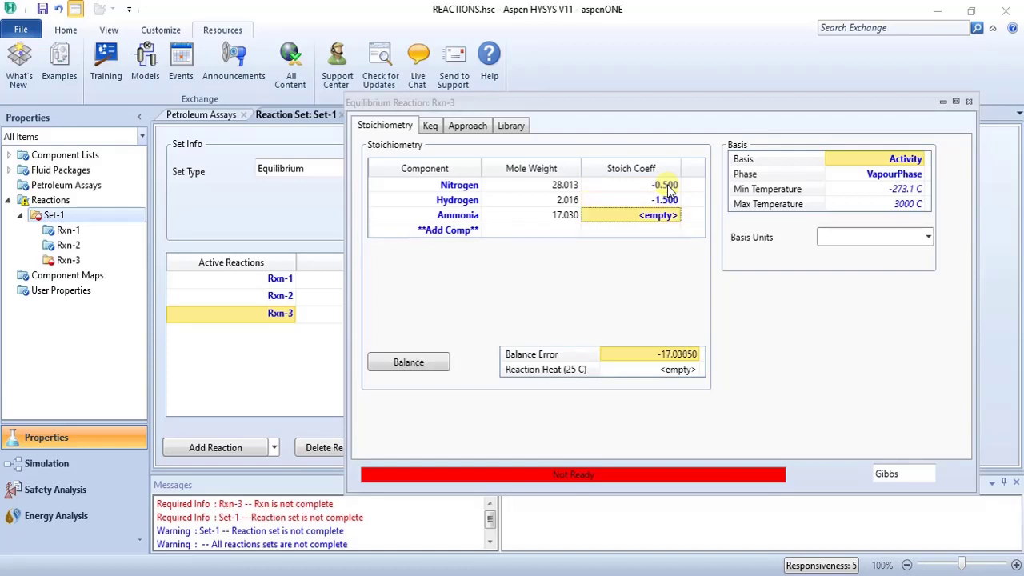
{"action": "type", "text": "1"}
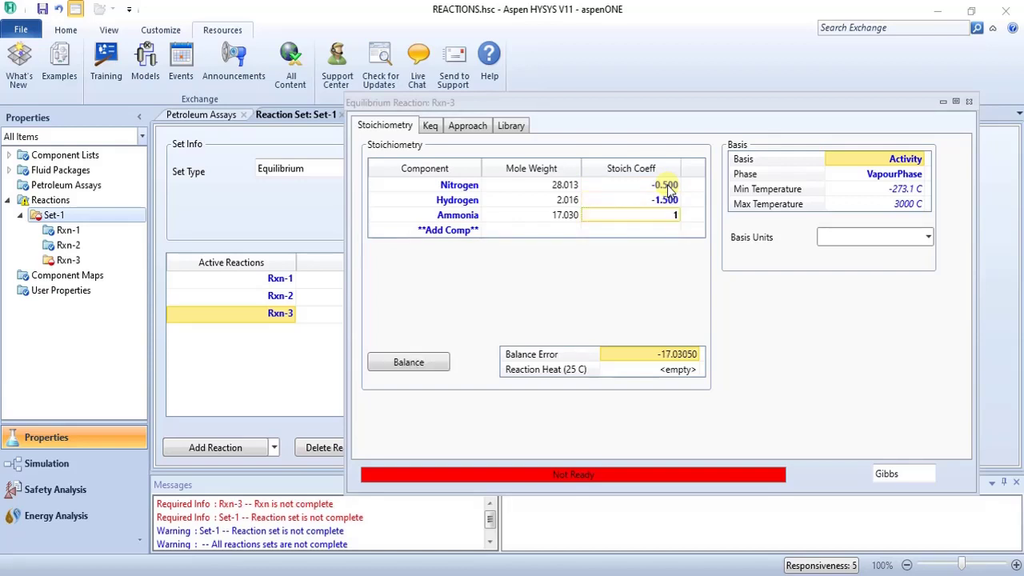
{"action": "key", "text": "Return"}
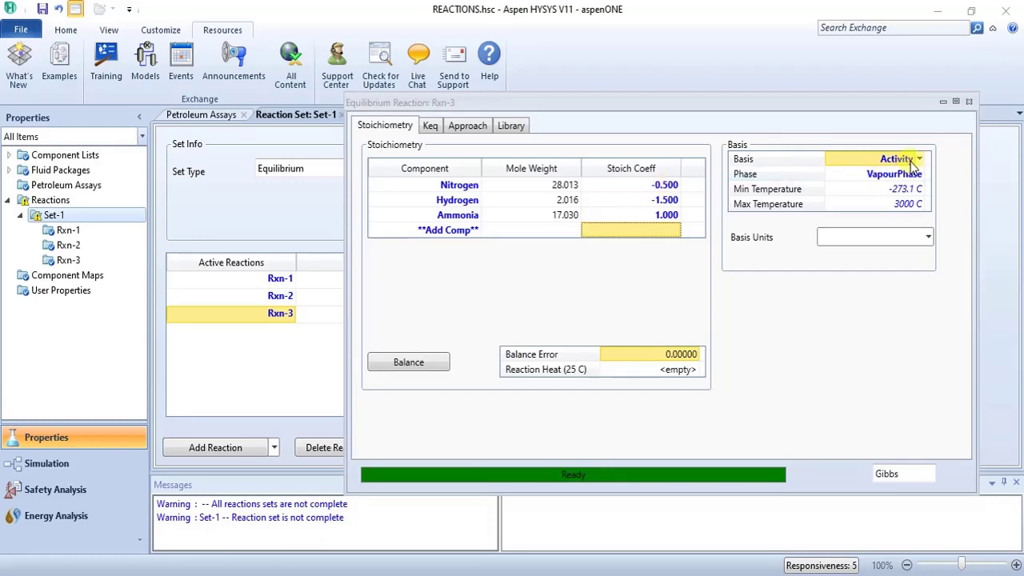
- Set the basis of Rxn-3 to Mole Fraction and close its reaction form
{"action": "left_click", "coordinate": [919, 159]}
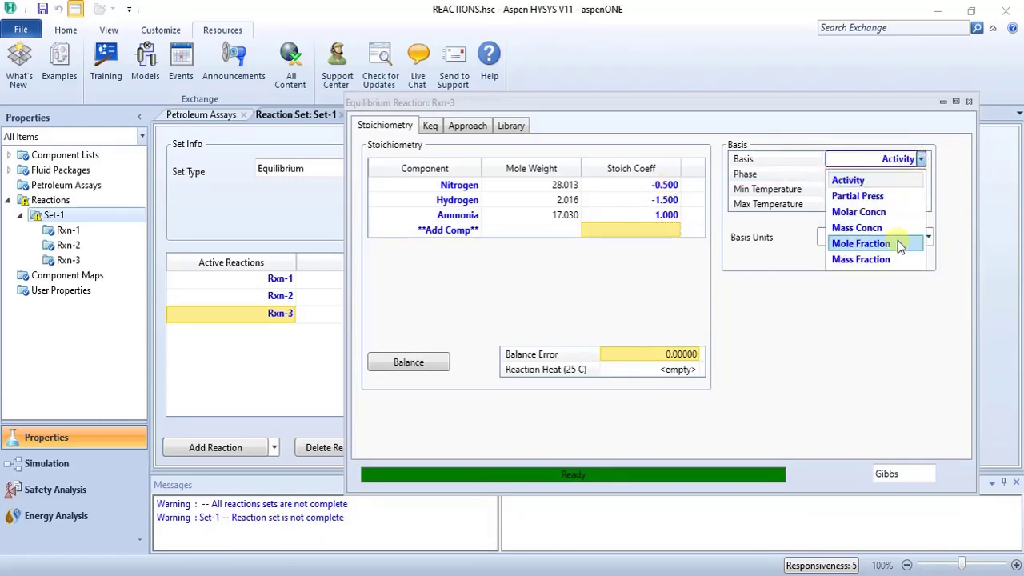
{"action": "left_click", "coordinate": [899, 247]}
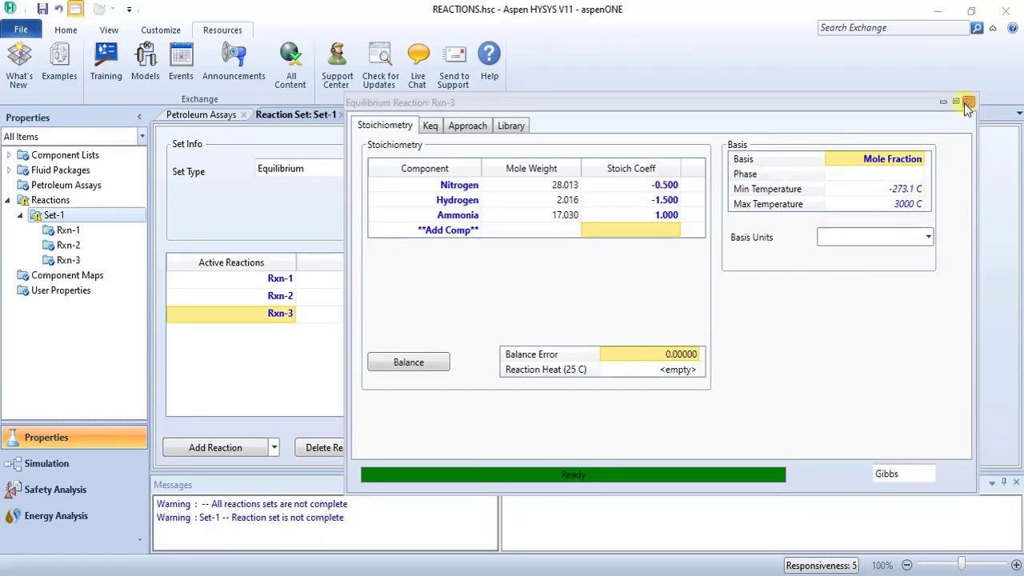
{"action": "left_click", "coordinate": [968, 102]}
- Review the stoichiometry and basis of Rxn-3, Rxn-2 and Rxn-1 in turn, closing each reaction form
{"action": "double_click", "coordinate": [244, 315]}
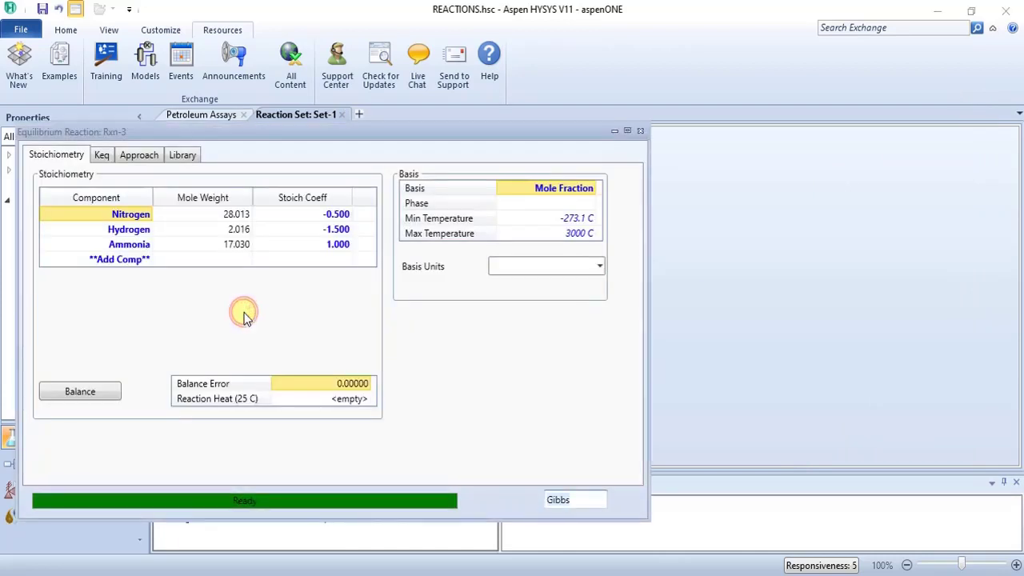
{"action": "left_click", "coordinate": [636, 132]}
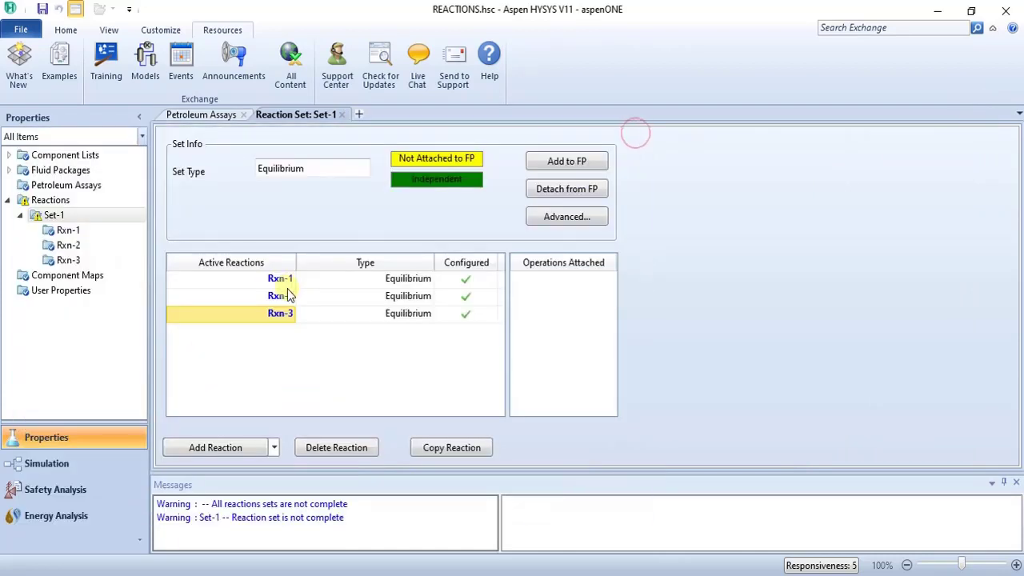
{"action": "double_click", "coordinate": [272, 300]}
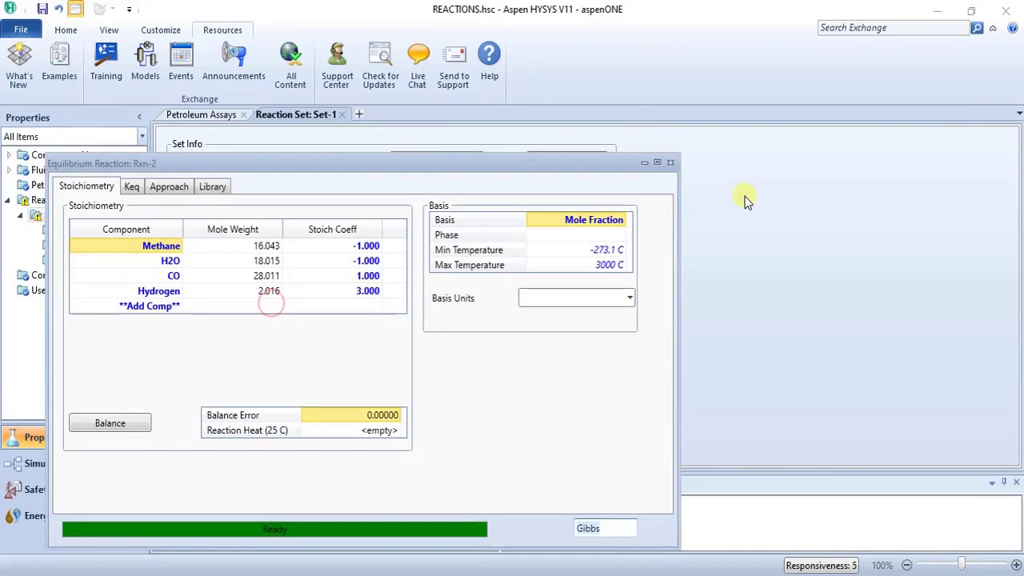
{"action": "left_click", "coordinate": [671, 163]}
{"action": "double_click", "coordinate": [253, 278]}
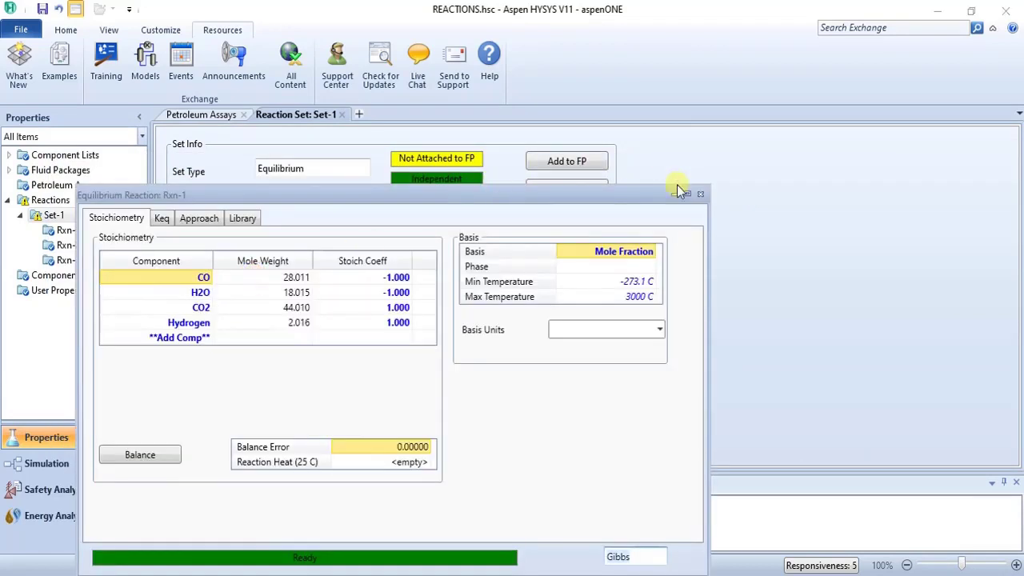
{"action": "left_click", "coordinate": [700, 194]}
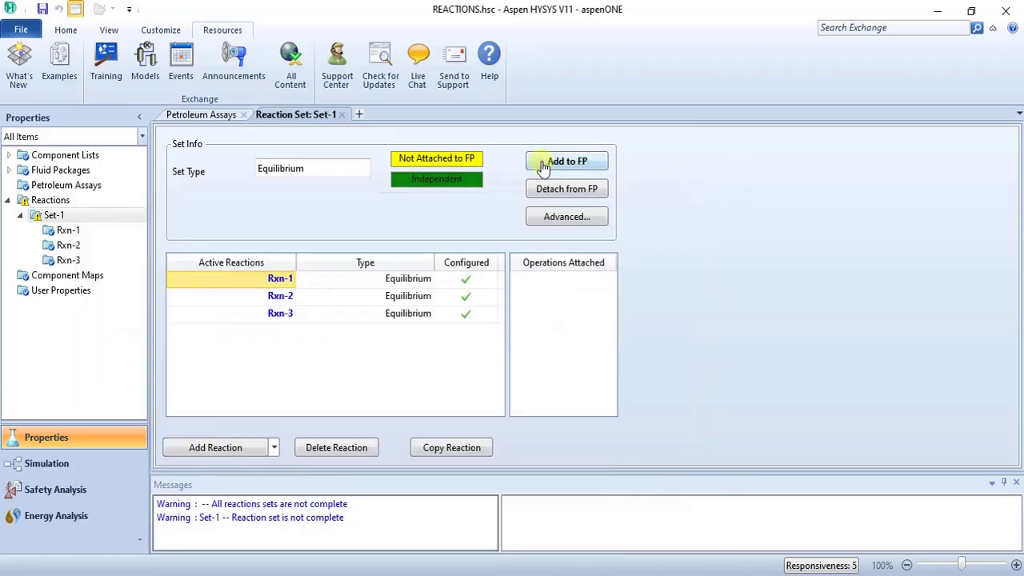
- Attach reaction set Set-1 to the fluid package and switch to the Simulation environment
{"action": "left_click", "coordinate": [551, 161]}
{"action": "left_click", "coordinate": [522, 404]}
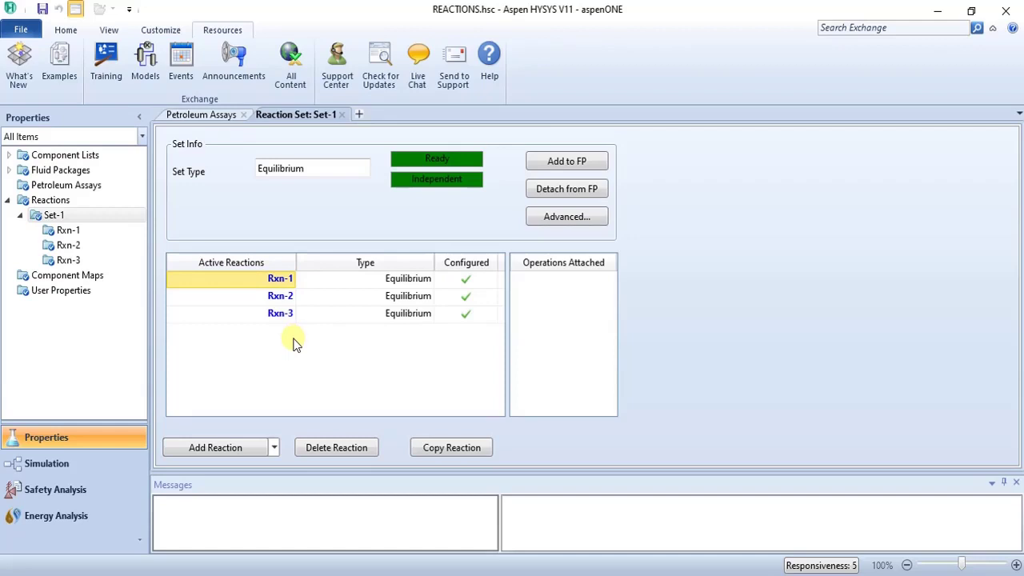
{"action": "left_click", "coordinate": [112, 463]}
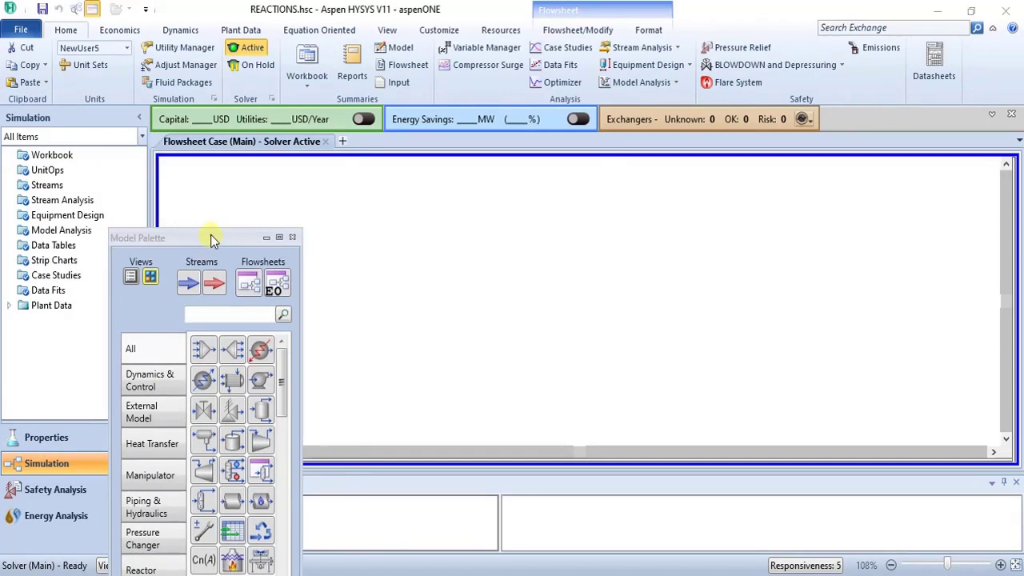
- Place a Gibbs reactor and, to its right, an equilibrium reactor on the flowsheet and adjust their positions
{"action": "left_click_drag", "start_coordinate": [211, 235], "coordinate": [261, 84]}
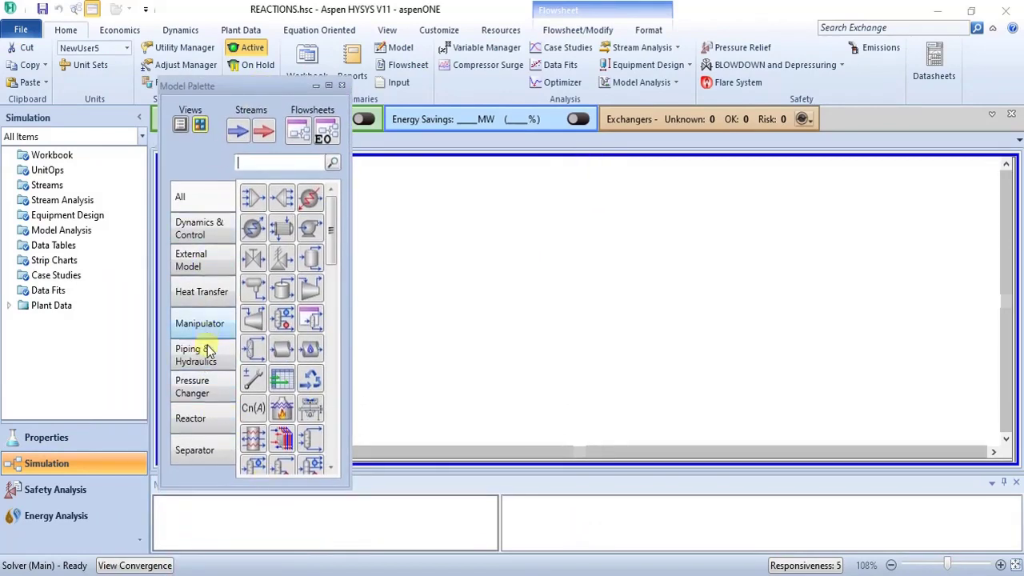
{"action": "left_click", "coordinate": [220, 412]}
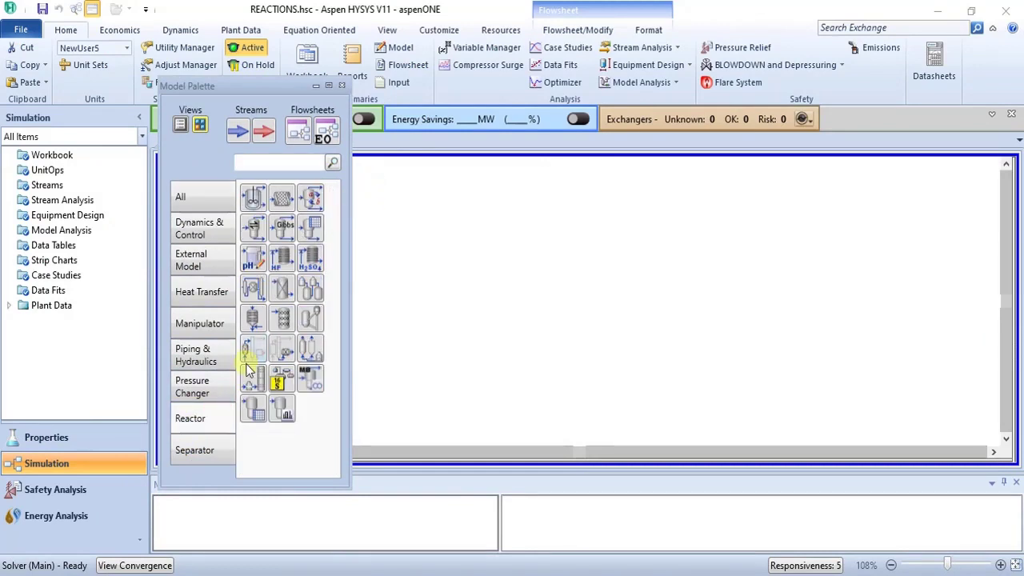
{"action": "left_click_drag", "start_coordinate": [274, 238], "coordinate": [561, 360]}
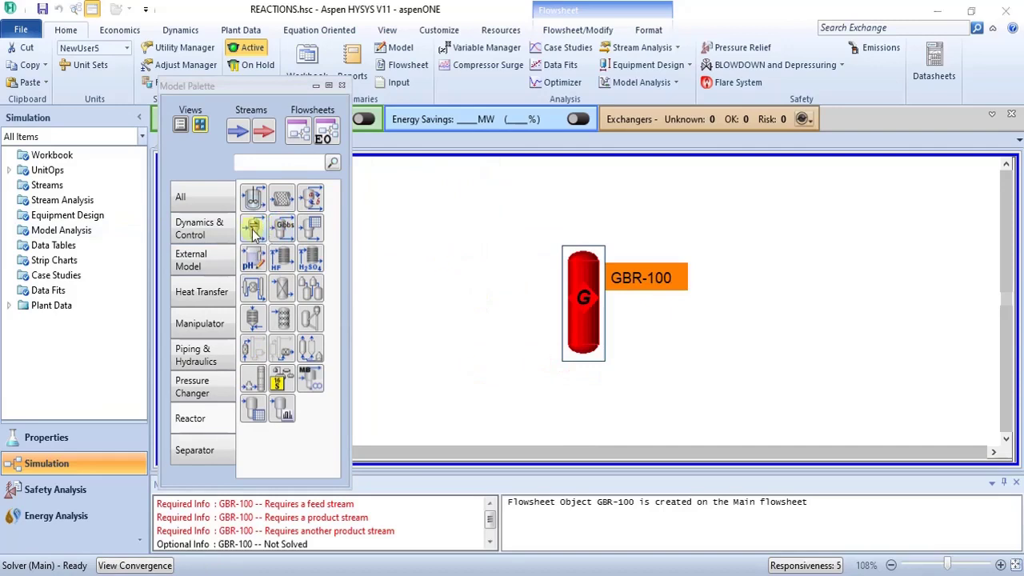
{"action": "left_click_drag", "start_coordinate": [252, 227], "coordinate": [816, 360]}
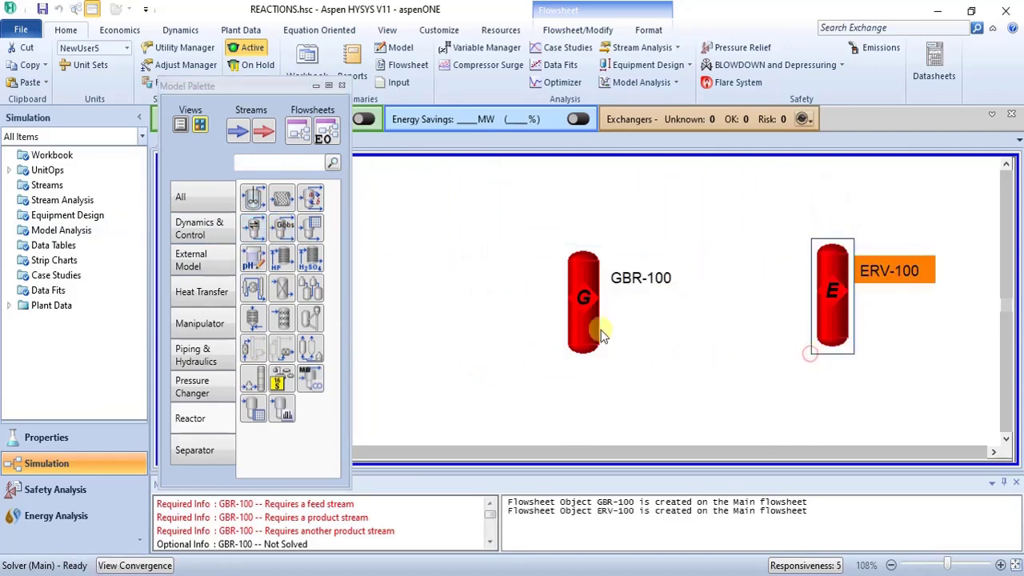
{"action": "left_click_drag", "start_coordinate": [599, 327], "coordinate": [547, 321]}
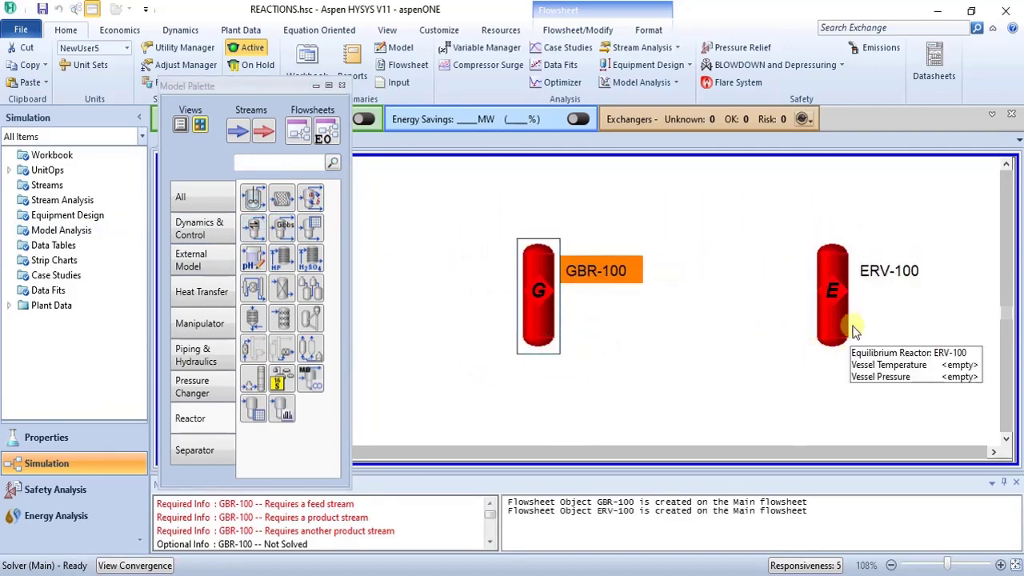
{"action": "left_click_drag", "start_coordinate": [845, 326], "coordinate": [830, 344]}
{"action": "left_click", "coordinate": [967, 345]}
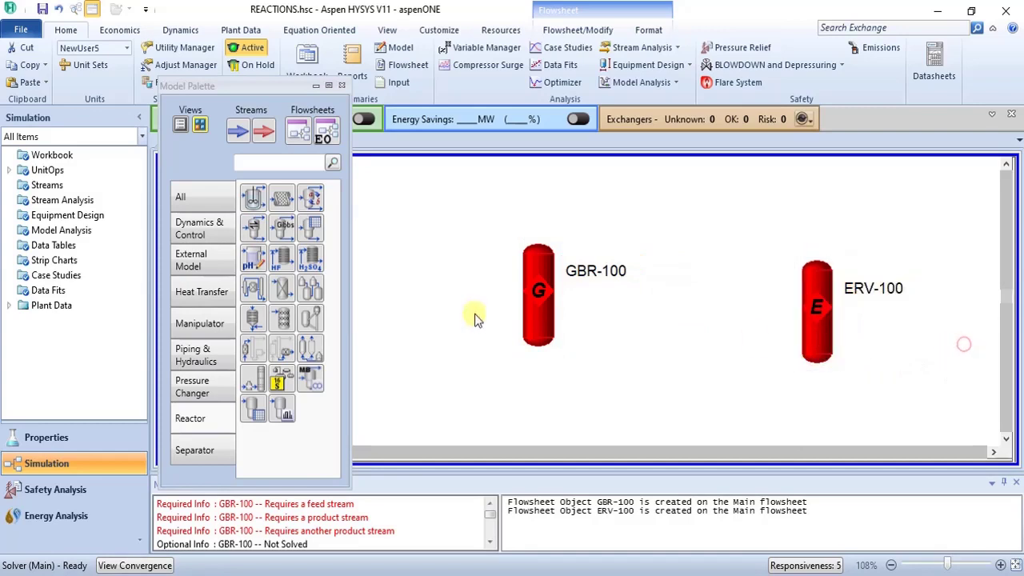
- Open the Gibbs reactor's connections and create inlet stream 1
{"action": "left_click", "coordinate": [547, 318]}
{"action": "double_click", "coordinate": [548, 319]}
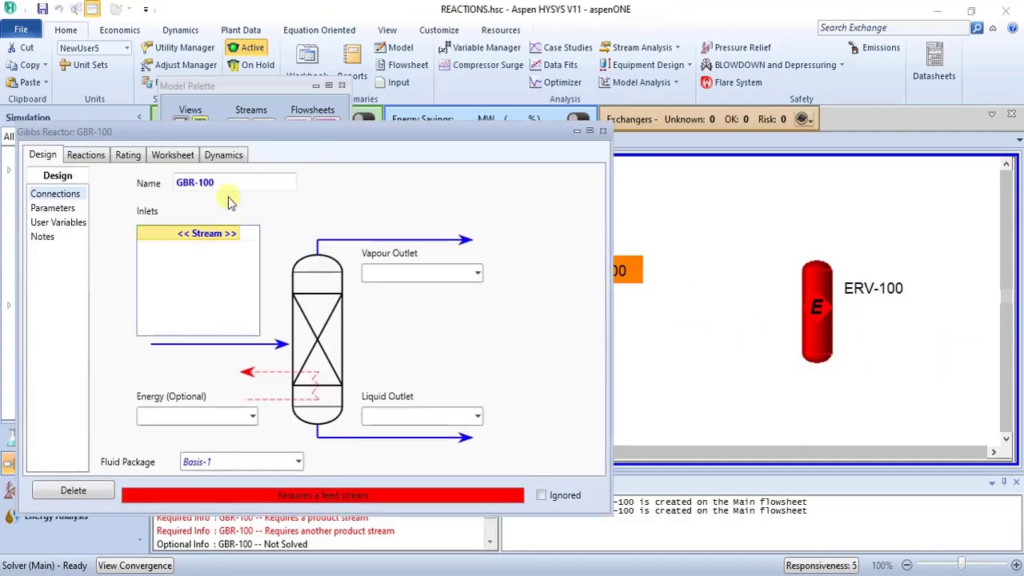
{"action": "left_click", "coordinate": [235, 237]}
{"action": "left_click", "coordinate": [235, 234]}
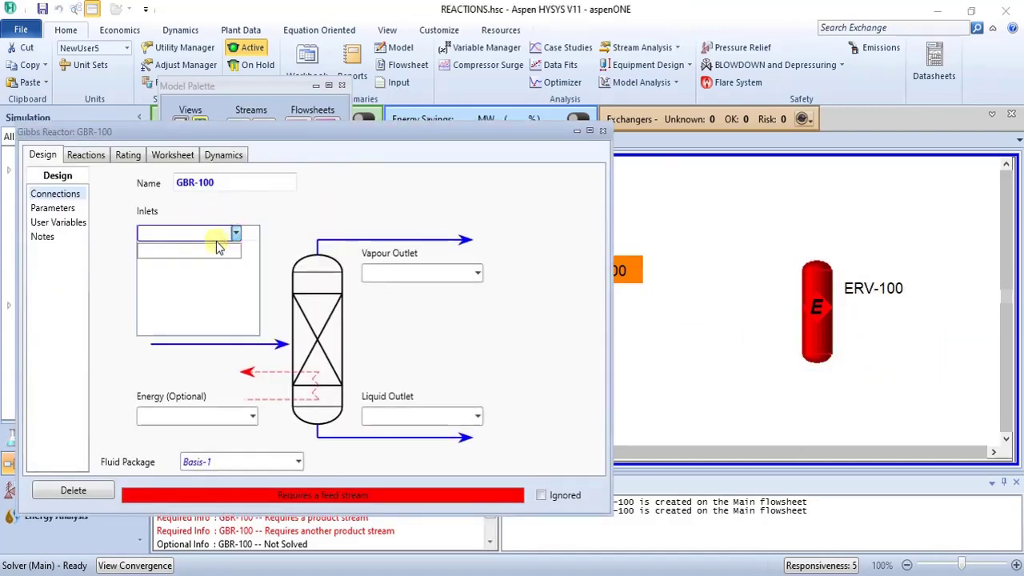
{"action": "type", "text": "1"}
{"action": "key", "text": "Return"}
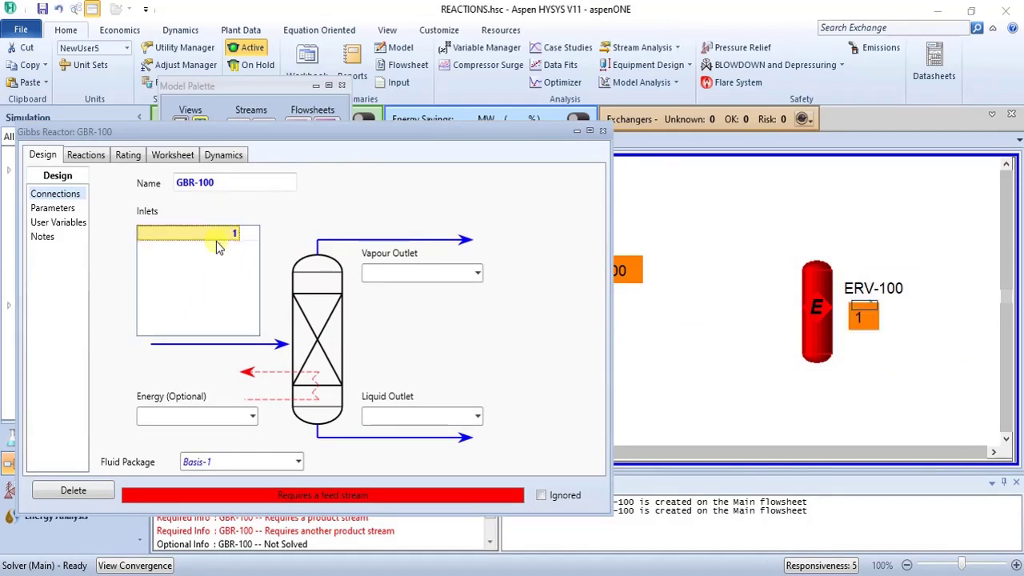
- Create stream 2 as the Gibbs reactor's vapour outlet and stream 3 as its liquid outlet, and close its form
{"action": "left_click", "coordinate": [430, 274]}
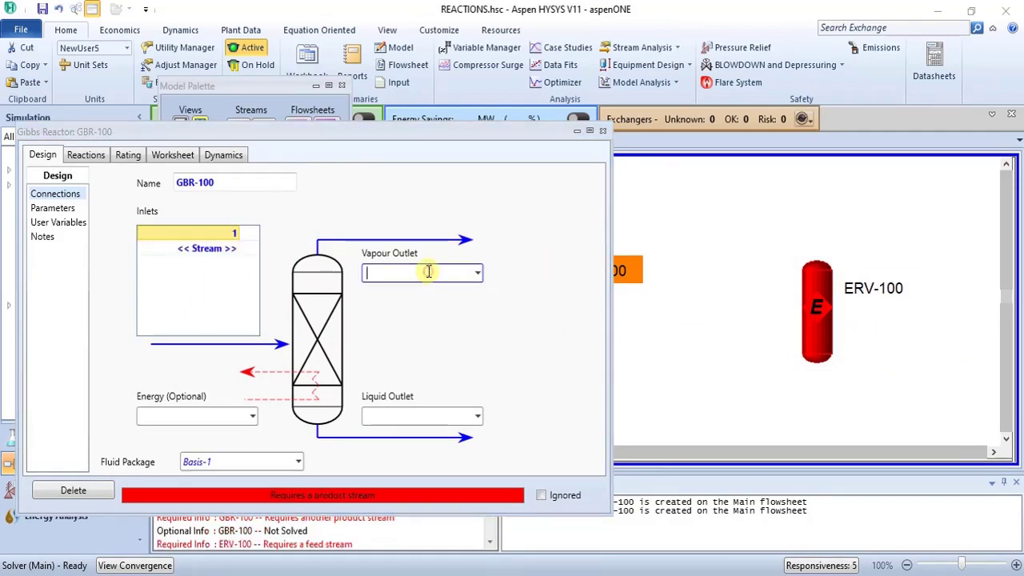
{"action": "left_click", "coordinate": [429, 272]}
{"action": "type", "text": "2"}
{"action": "key", "text": "Return"}
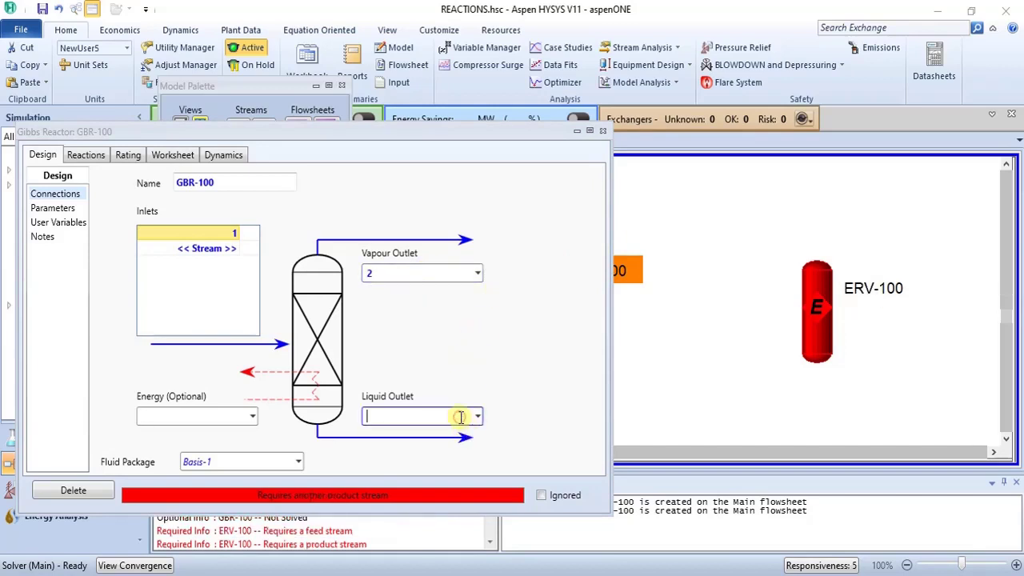
{"action": "left_click", "coordinate": [461, 417]}
{"action": "type", "text": "3"}
{"action": "key", "text": "Return"}
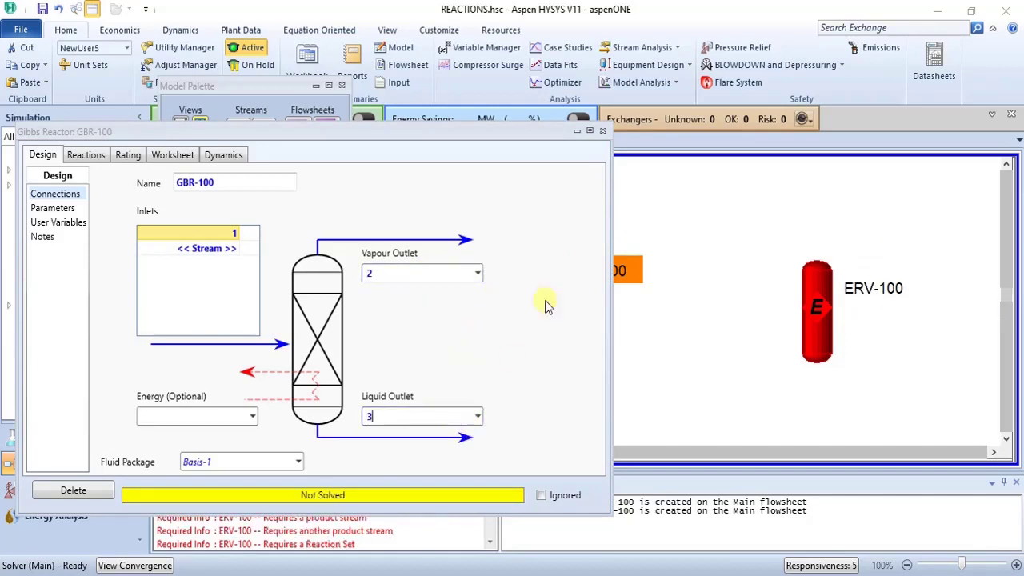
{"action": "left_click", "coordinate": [603, 132]}
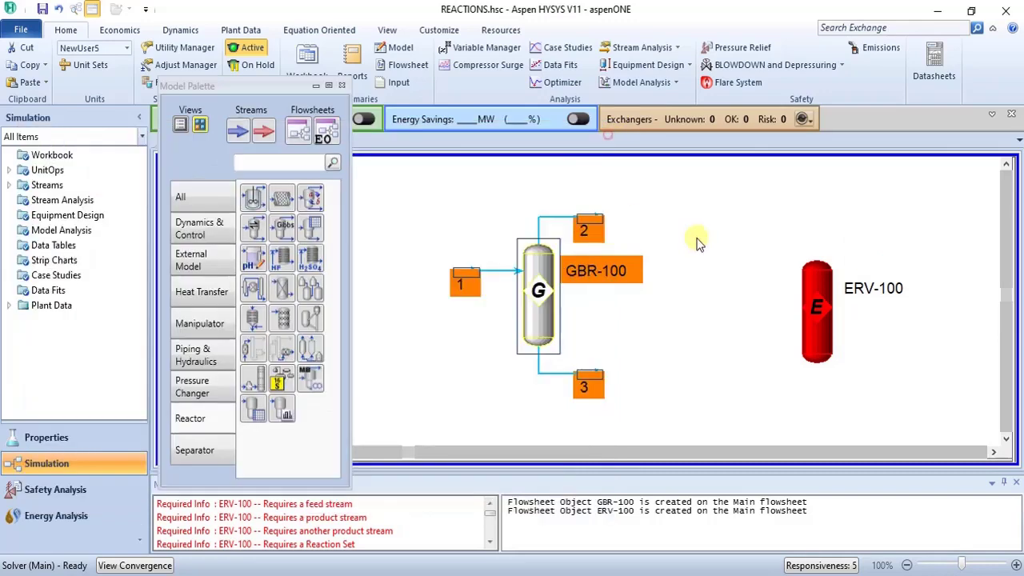
- Open the equilibrium reactor's connections and create inlet stream 4
{"action": "left_click", "coordinate": [808, 326]}
{"action": "double_click", "coordinate": [808, 326]}
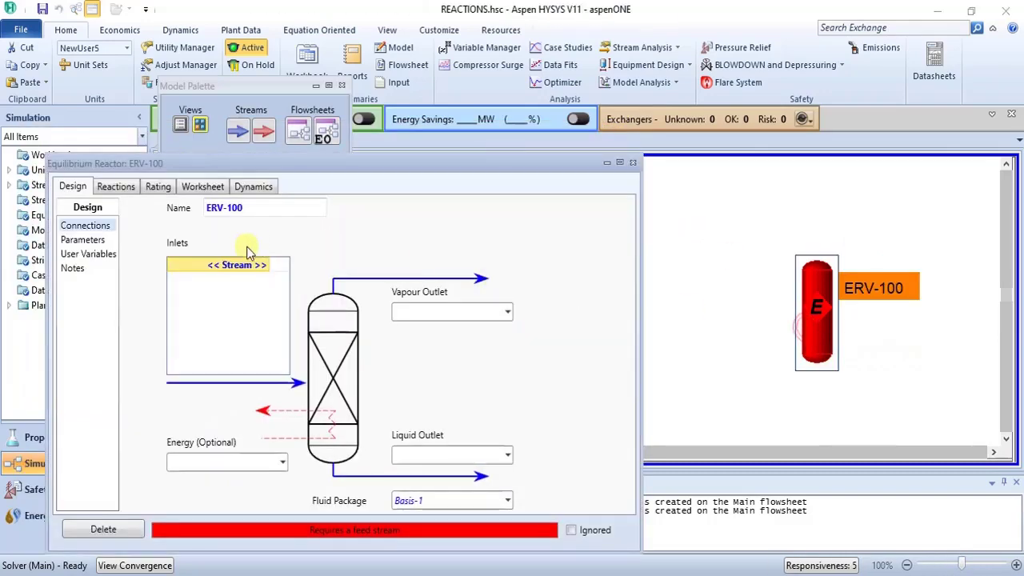
{"action": "left_click", "coordinate": [265, 267]}
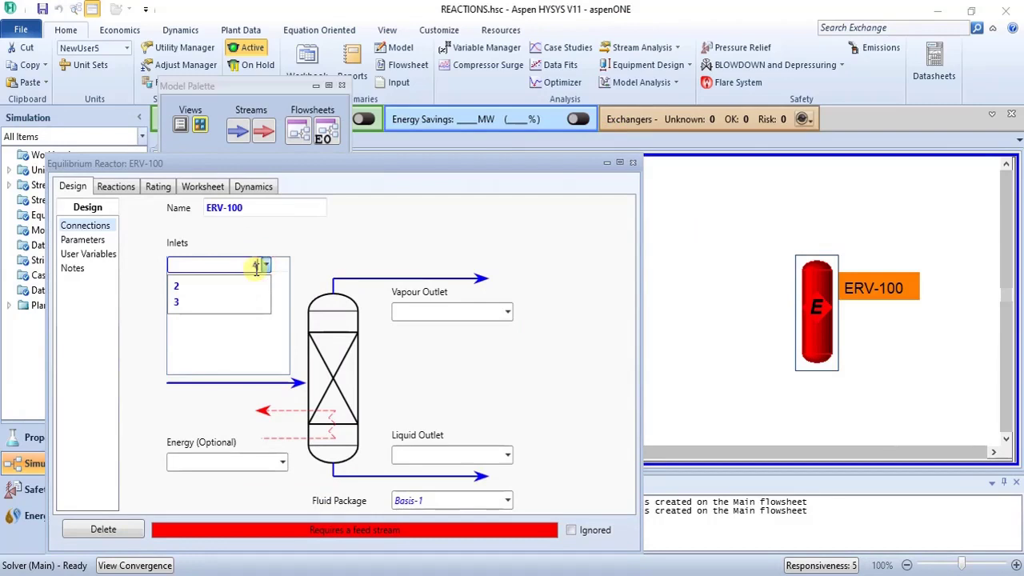
{"action": "type", "text": "4"}
{"action": "key", "text": "Return"}
{"action": "left_click", "coordinate": [433, 312]}
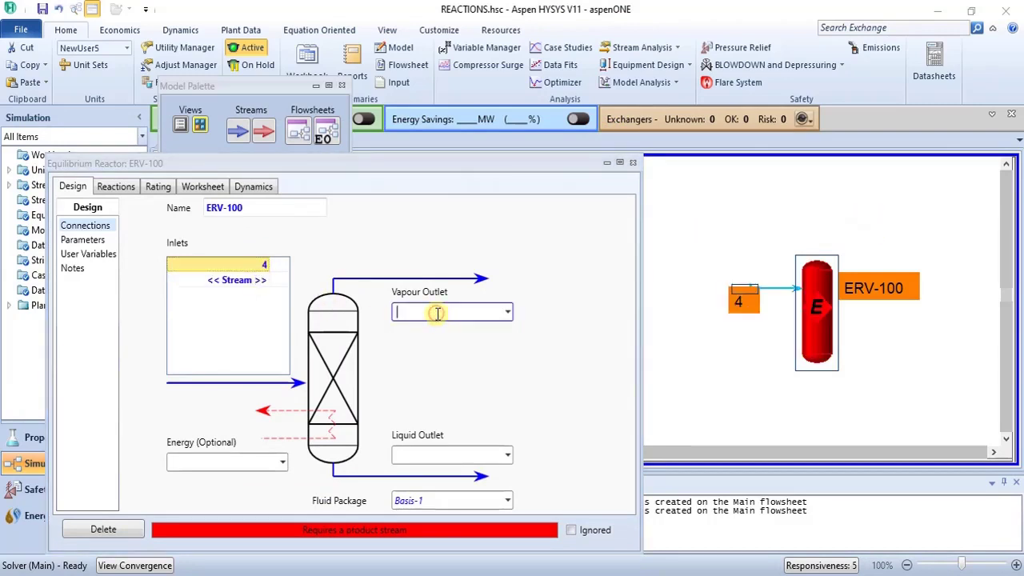
{"action": "type", "text": "4"}
{"action": "key", "text": "Return"}
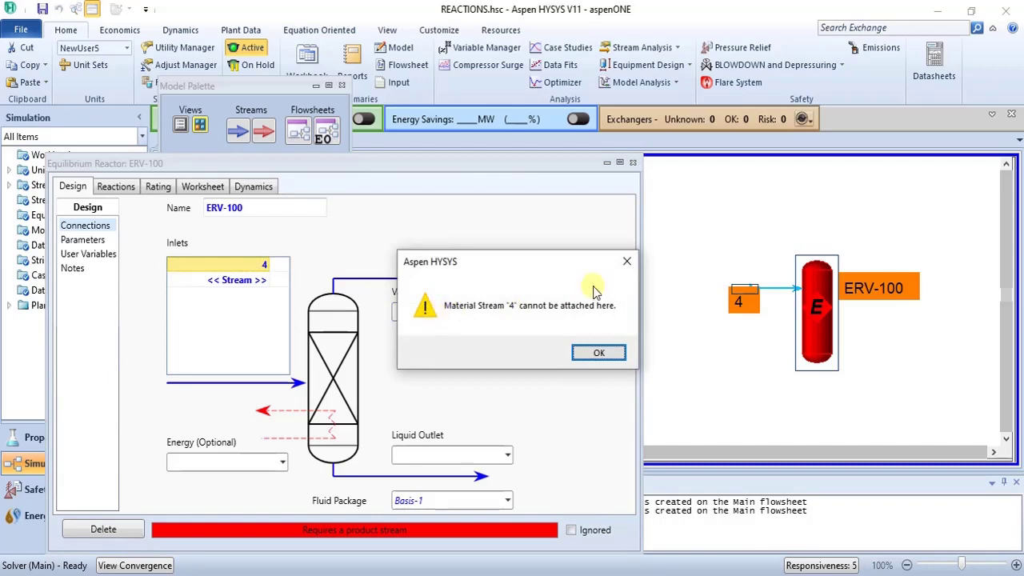
{"action": "left_click", "coordinate": [628, 273]}
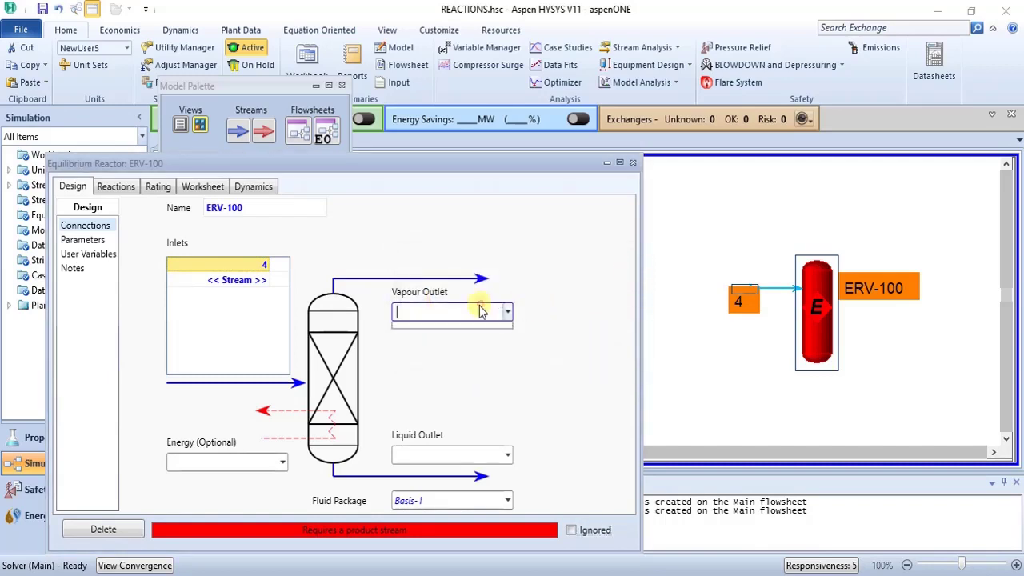
- Create stream 5 as the equilibrium reactor's vapour outlet and stream 6 as its liquid outlet, and close its form
{"action": "left_click", "coordinate": [479, 312]}
{"action": "type", "text": "5"}
{"action": "left_click", "coordinate": [452, 454]}
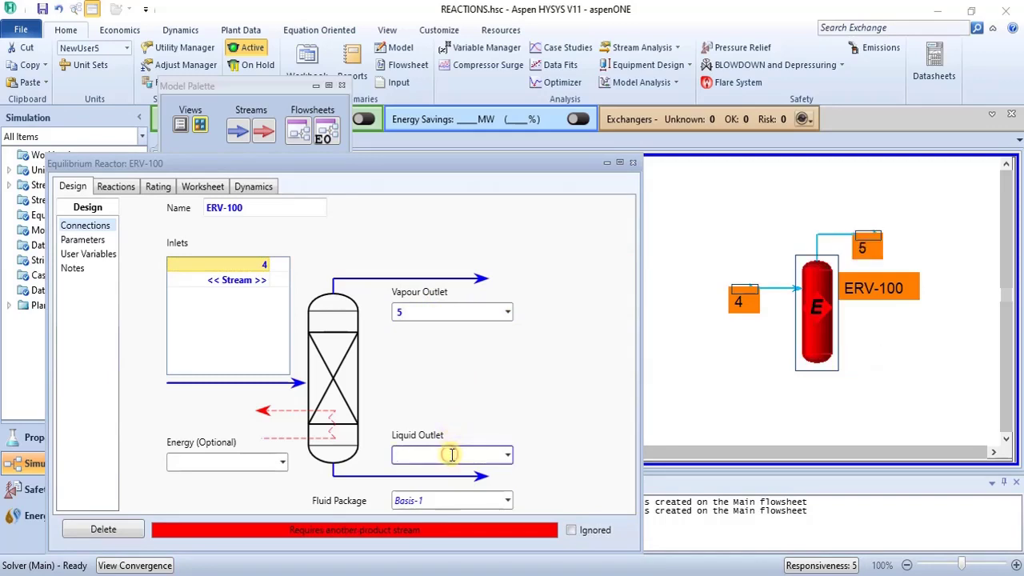
{"action": "type", "text": "6"}
{"action": "key", "text": "Return"}
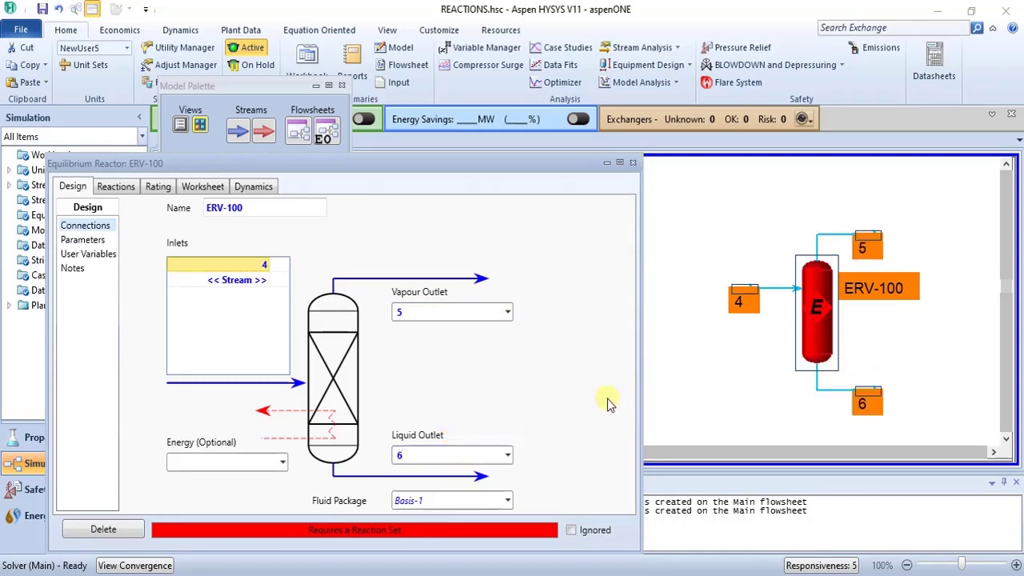
{"action": "left_click", "coordinate": [690, 383]}
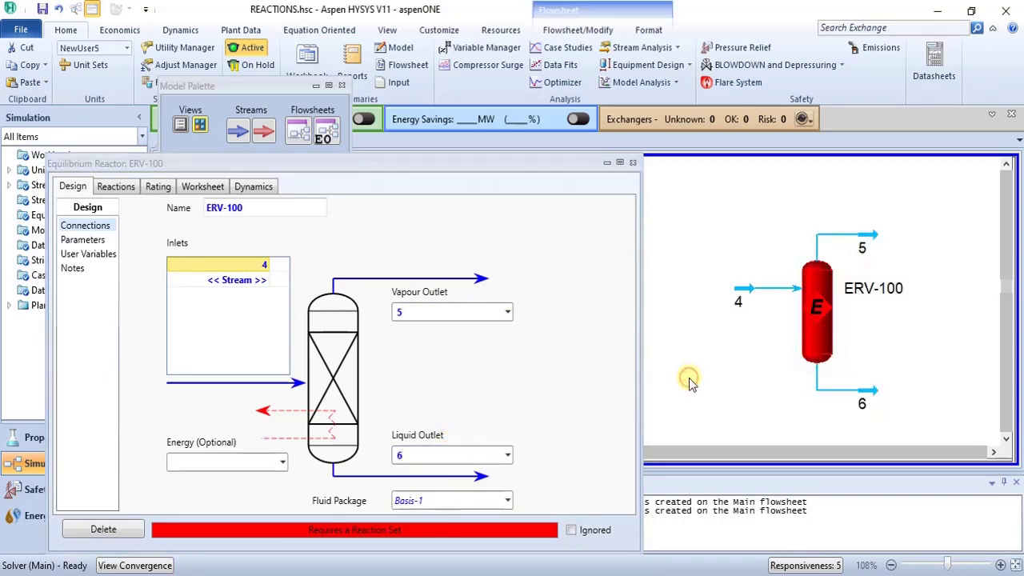
{"action": "left_click", "coordinate": [633, 163]}
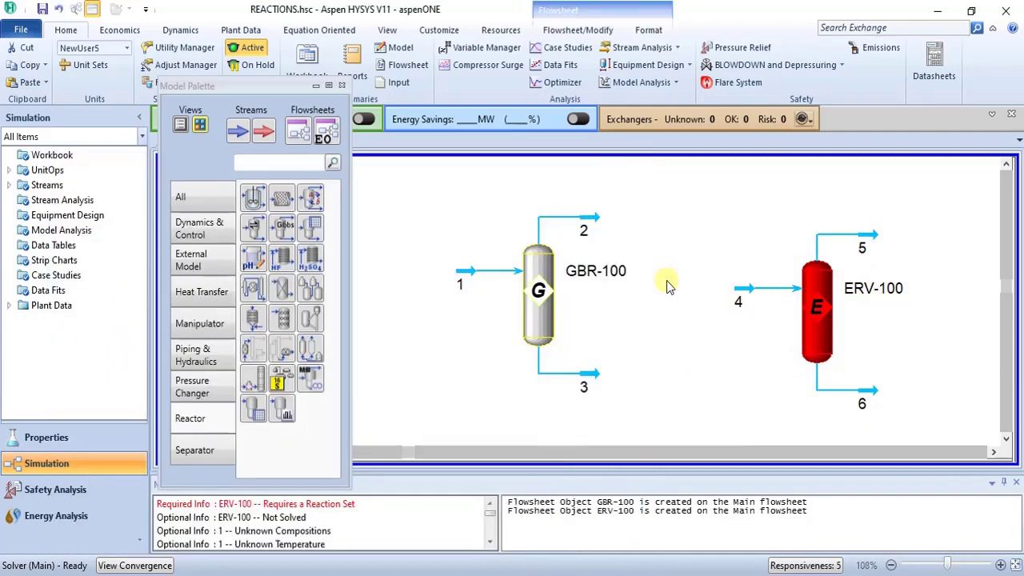
- Open the Gibbs reactor's feed stream 1 and set its temperature to 500 °C and its pressure to 25 bar
{"action": "mouse_move", "coordinate": [564, 575]}
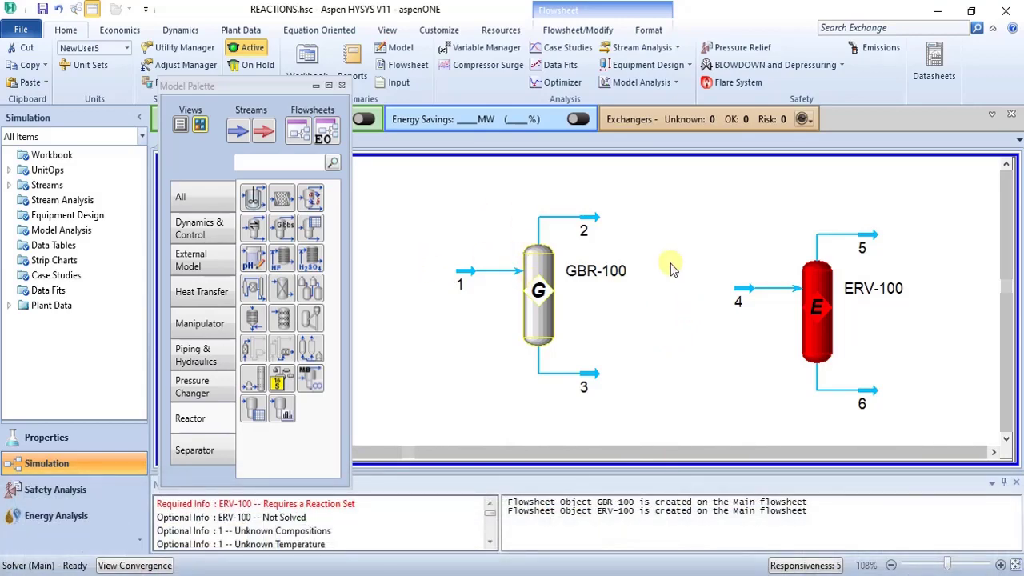
{"action": "double_click", "coordinate": [464, 272]}
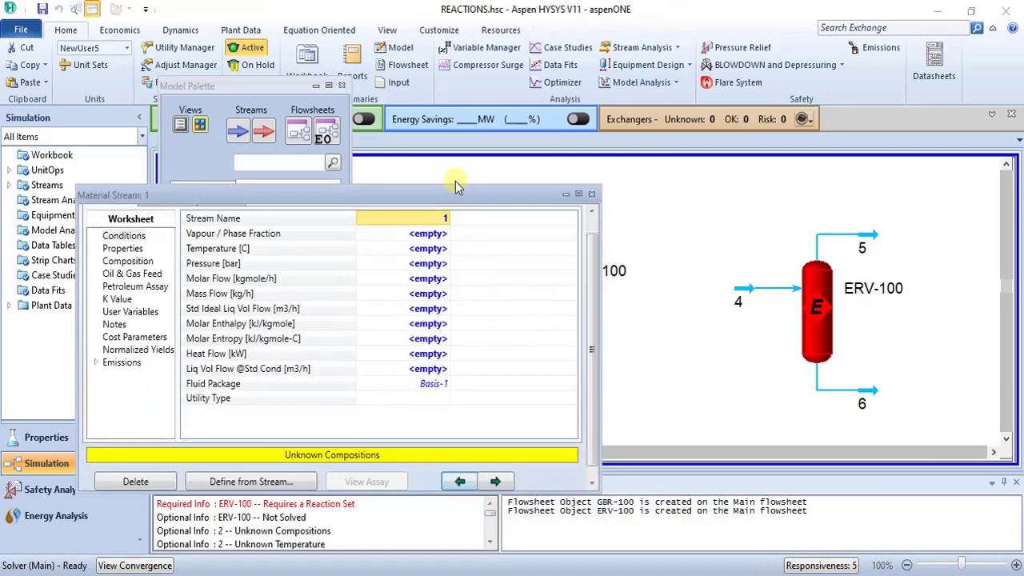
{"action": "left_click_drag", "start_coordinate": [451, 197], "coordinate": [583, 190]}
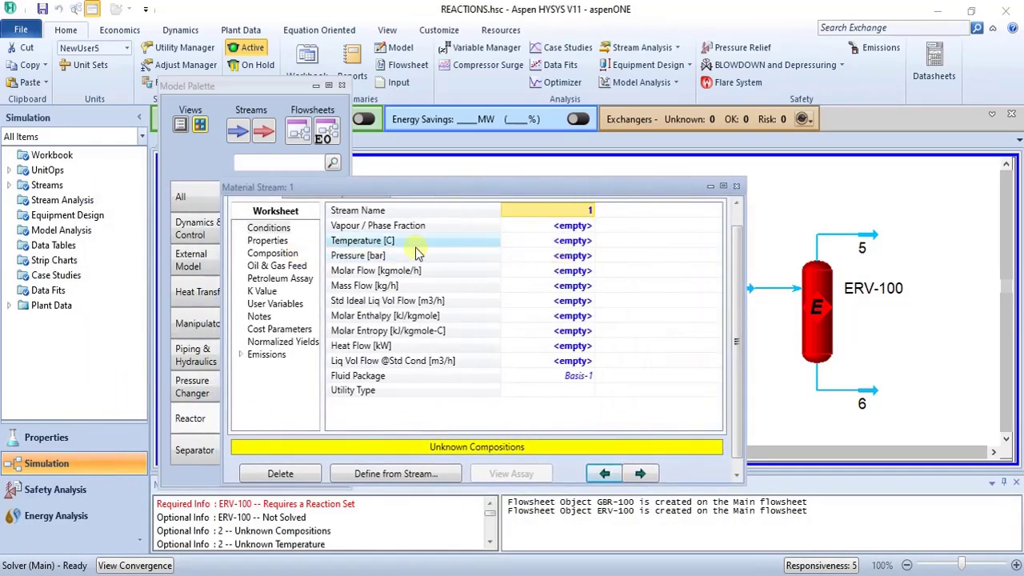
{"action": "left_click", "coordinate": [548, 241]}
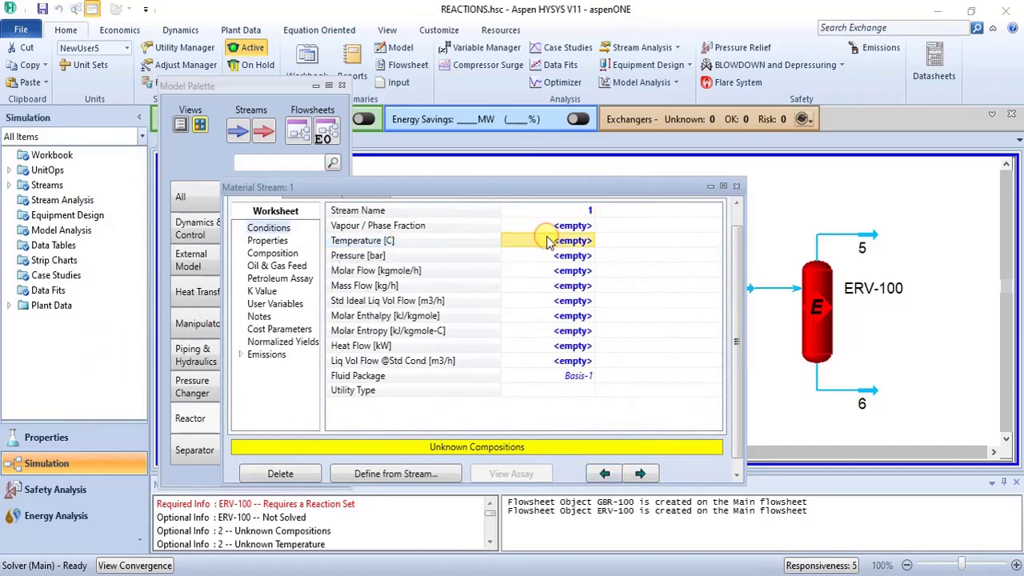
{"action": "type", "text": "500"}
{"action": "key", "text": "Return"}
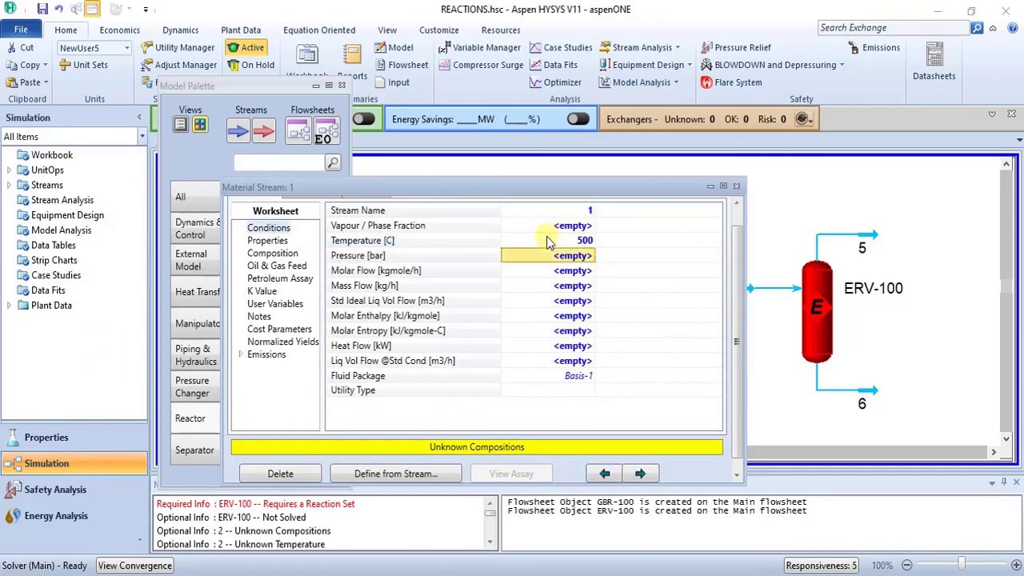
{"action": "type", "text": "2"}
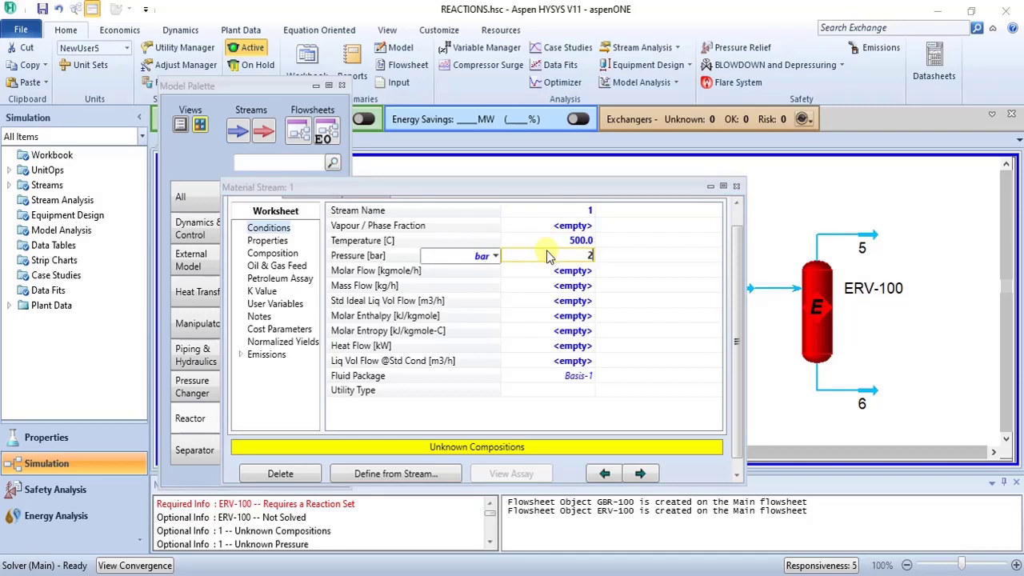
{"action": "type", "text": "5"}
{"action": "key", "text": "Return"}
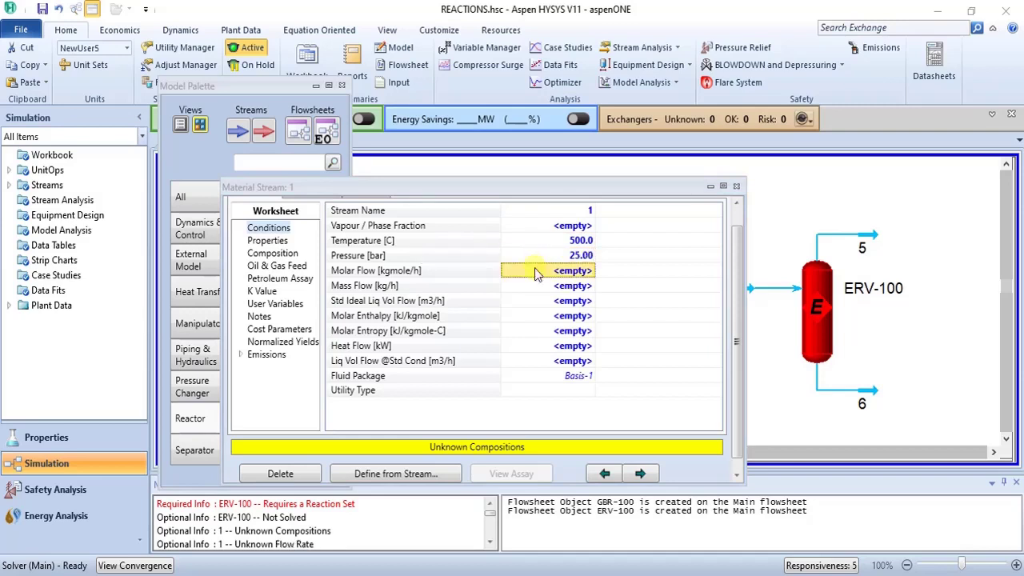
- Set the mass flow of stream 1 to 1000 kg/h
{"action": "left_click", "coordinate": [552, 287]}
{"action": "type", "text": "1"}
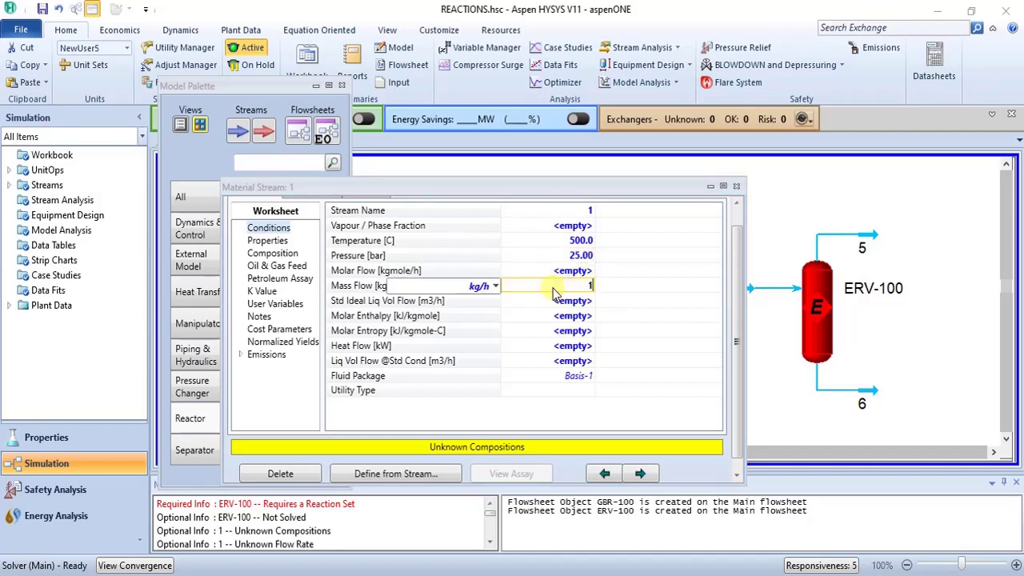
{"action": "type", "text": "000"}
{"action": "key", "text": "Return"}
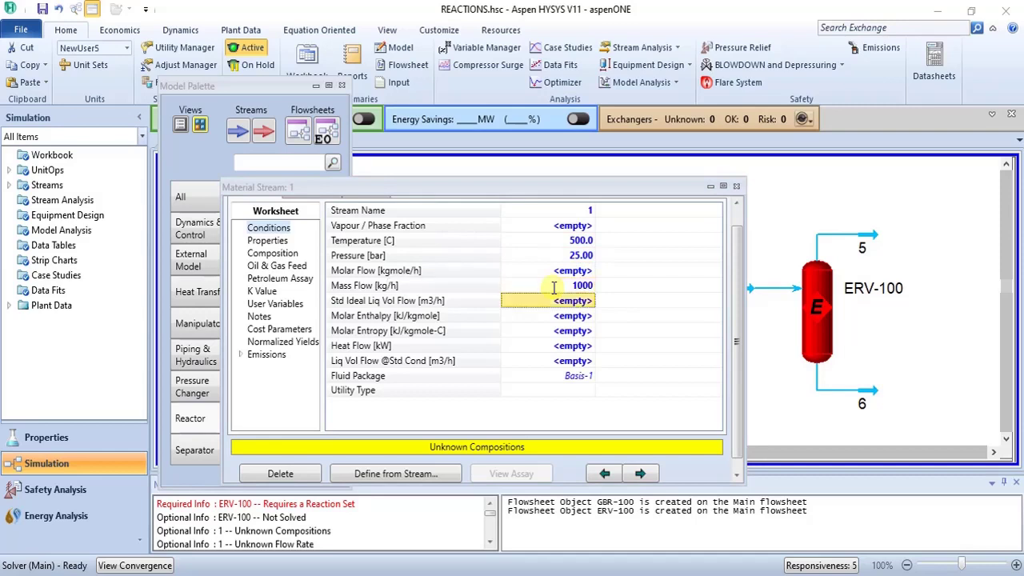
- Start stream 1's composition with mole fractions of 0 for ammonia, 0.1 for methane and 0.2 for hydrogen
{"action": "left_click", "coordinate": [273, 253]}
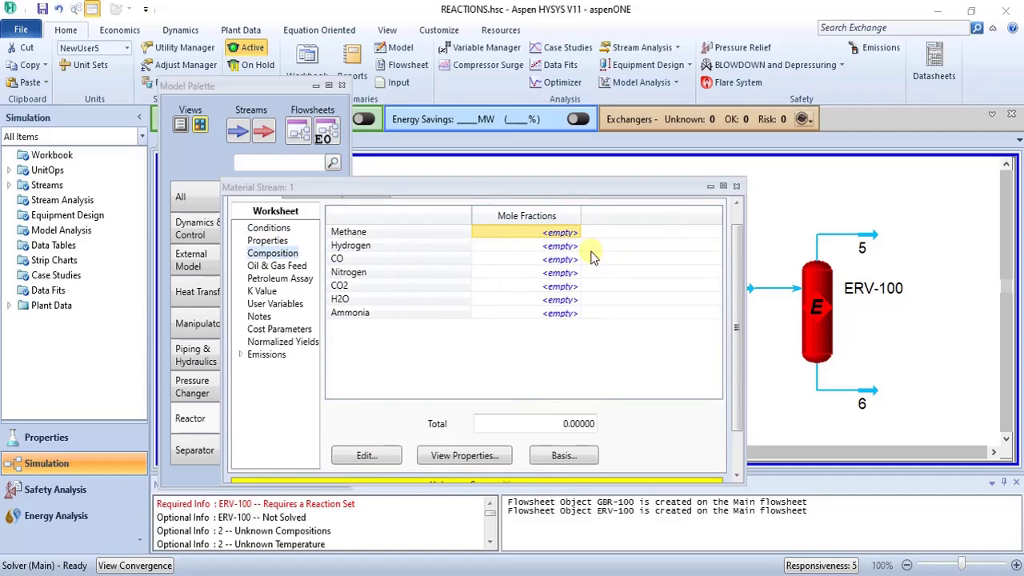
{"action": "left_click", "coordinate": [557, 313]}
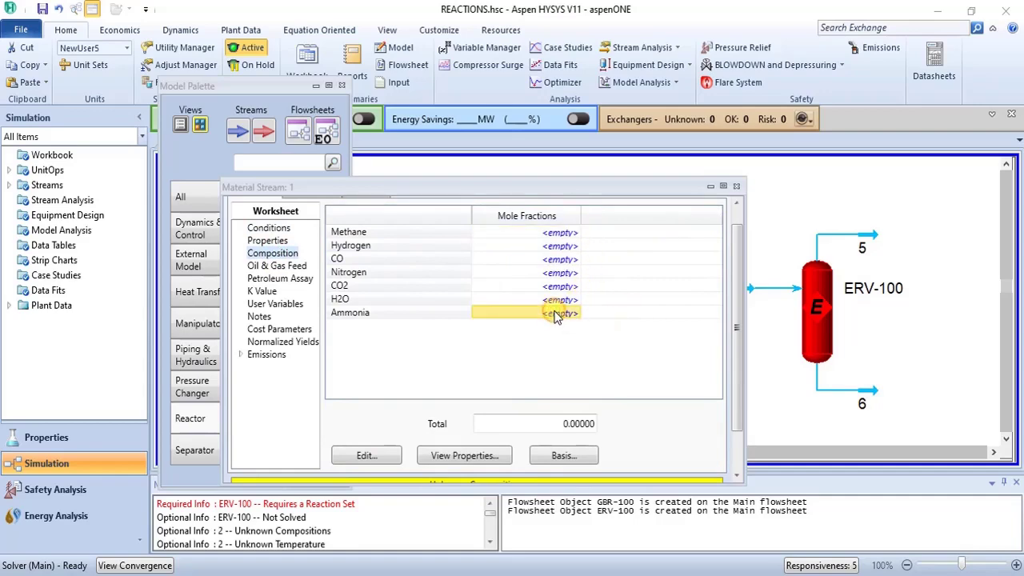
{"action": "type", "text": "0"}
{"action": "key", "text": "Return"}
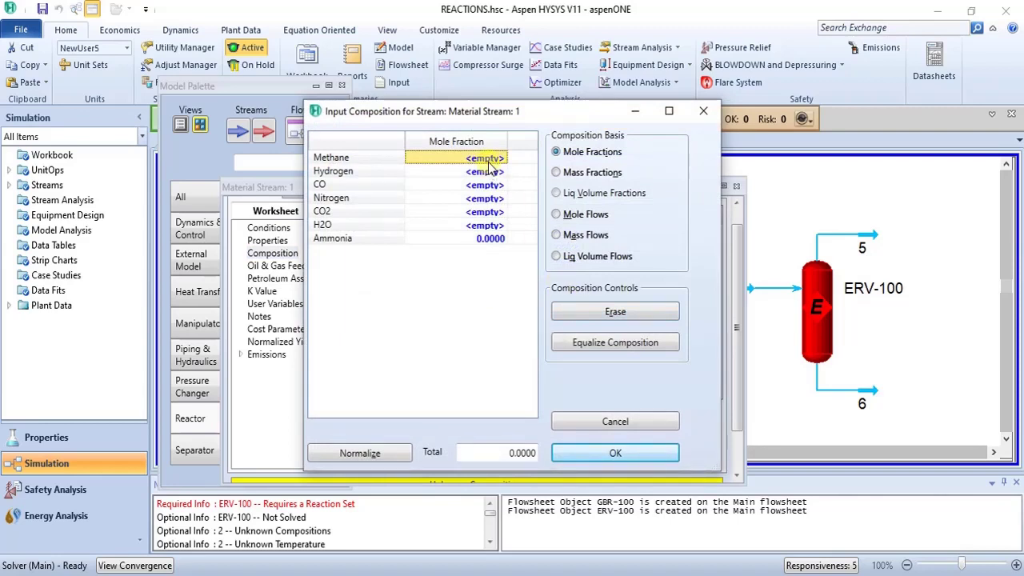
{"action": "type", "text": "0.1"}
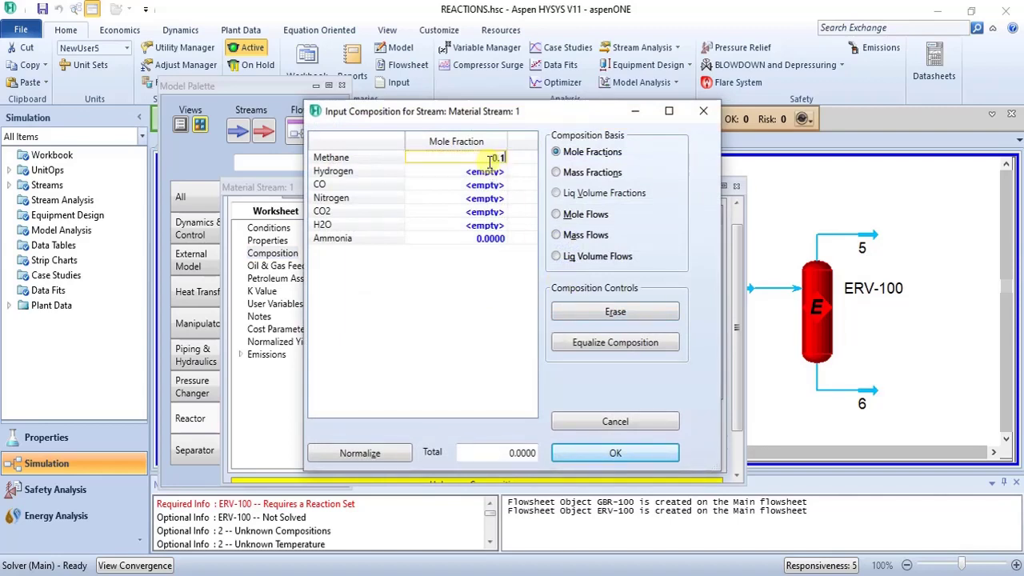
{"action": "key", "text": "Return"}
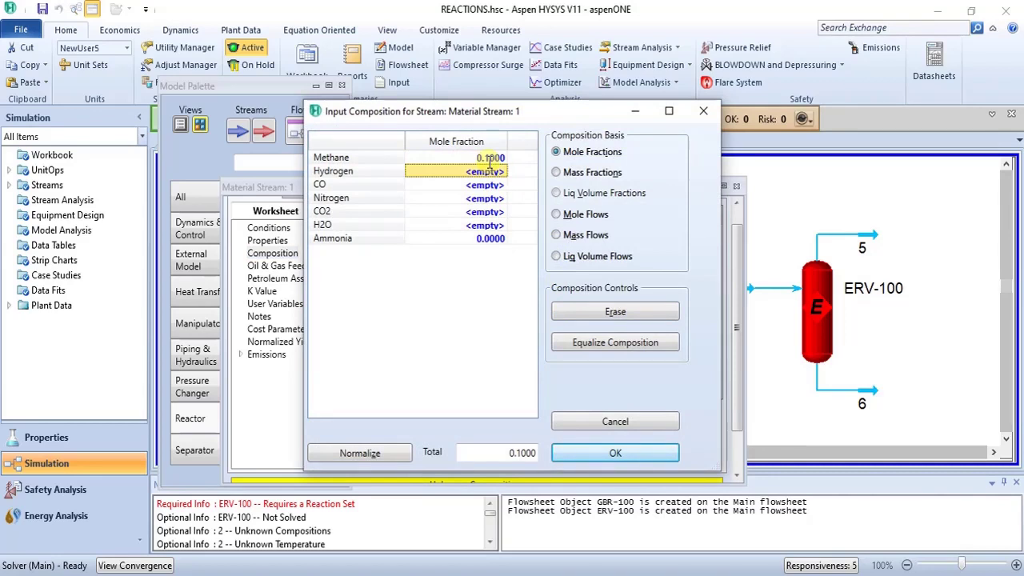
{"action": "type", "text": "0.12"}
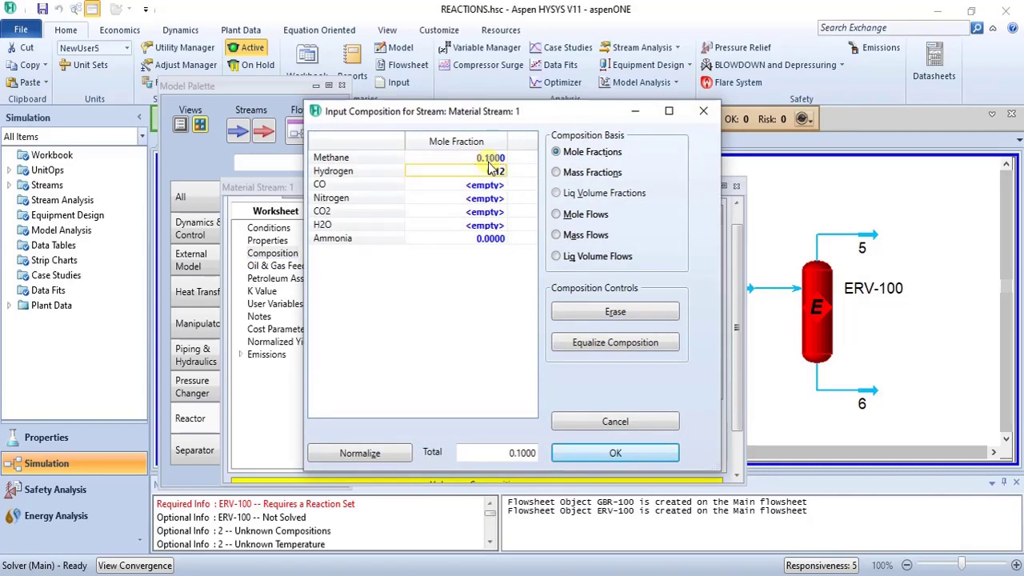
{"action": "key", "text": "Return"}
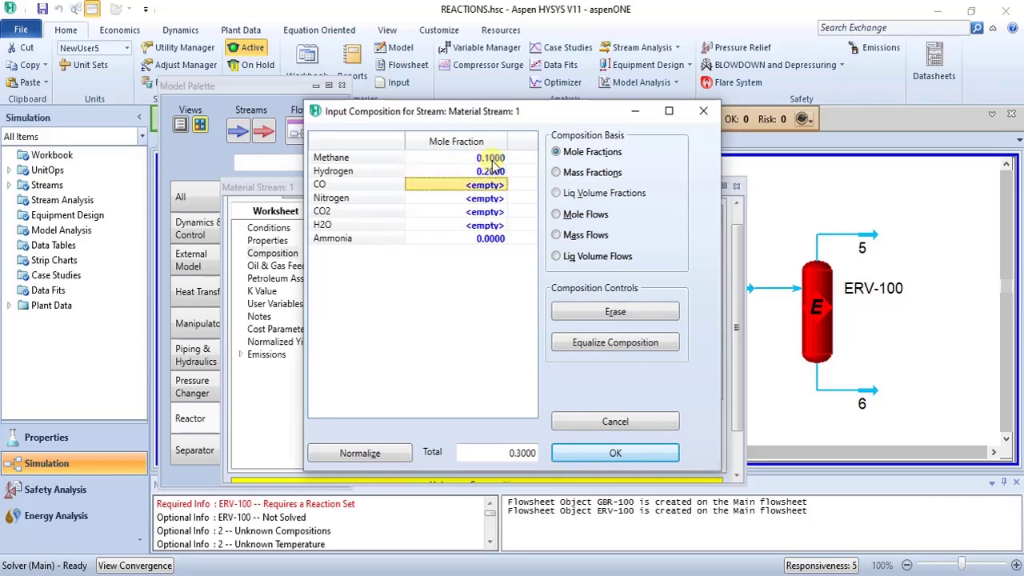
- Enter stream 1 mole fractions of 0.15 for CO, 0.05 for nitrogen and 0 for CO2
{"action": "type", "text": "0.1"}
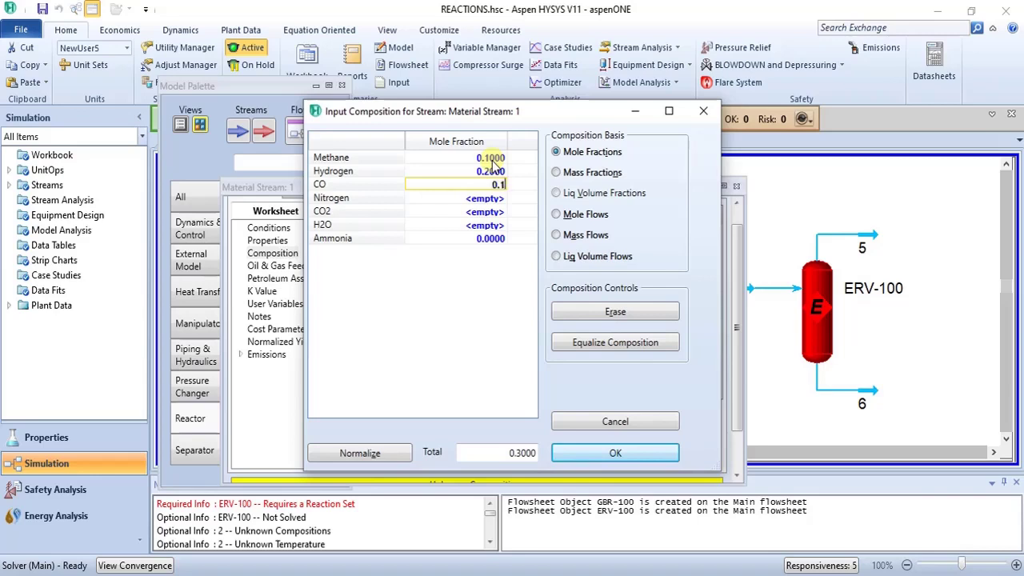
{"action": "type", "text": "5"}
{"action": "key", "text": "Return"}
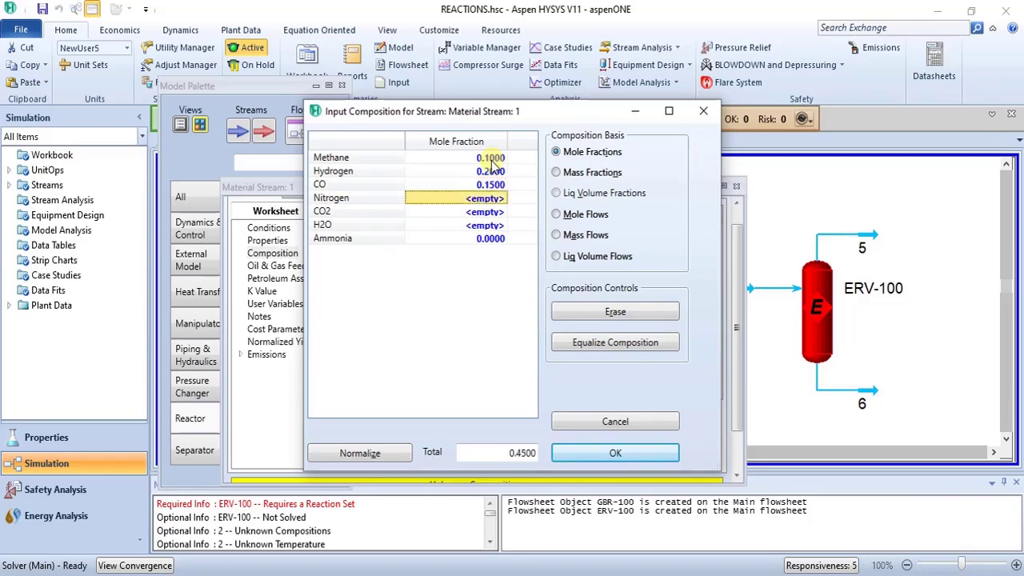
{"action": "type", "text": "0.05"}
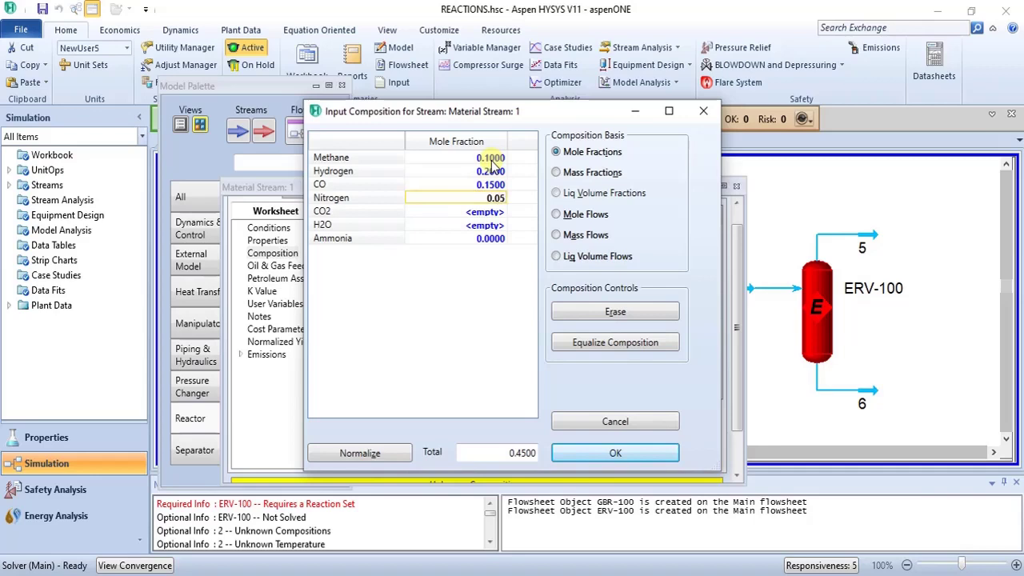
{"action": "key", "text": "Return"}
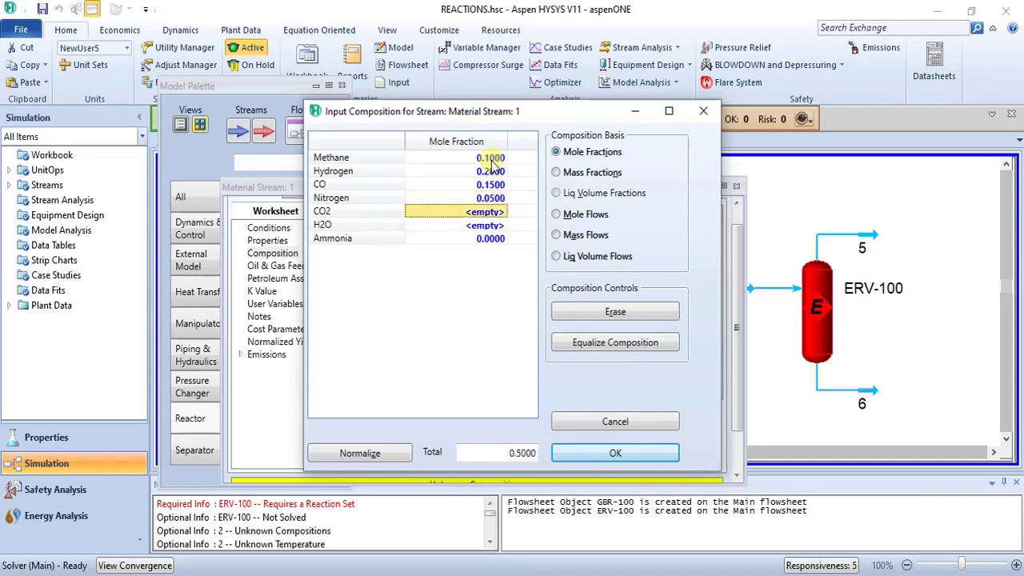
{"action": "type", "text": "0"}
{"action": "key", "text": "Return"}
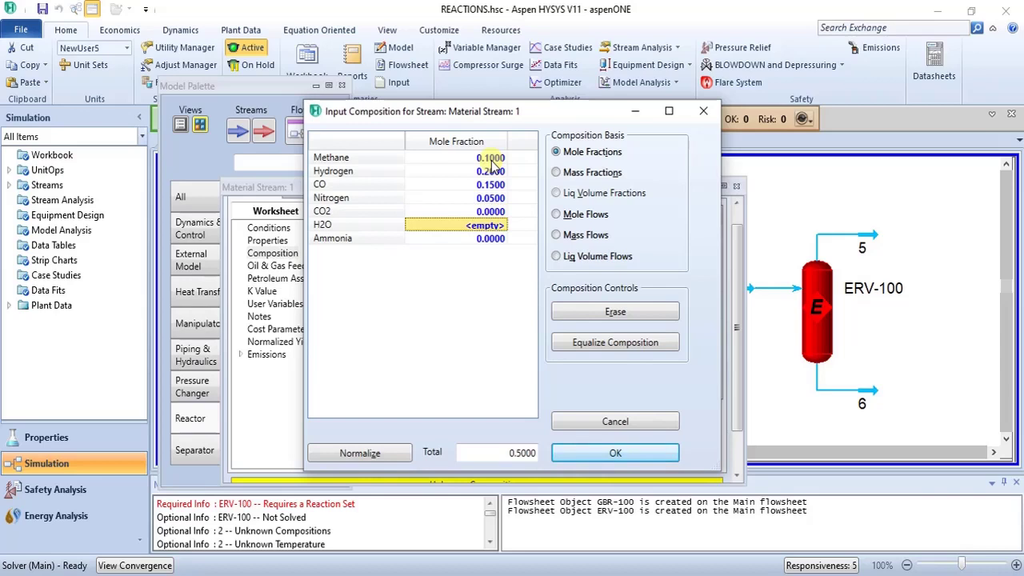
- Set stream 1's H2O mole fraction to 0.5, accept the composition and close the stream form
{"action": "type", "text": "0"}
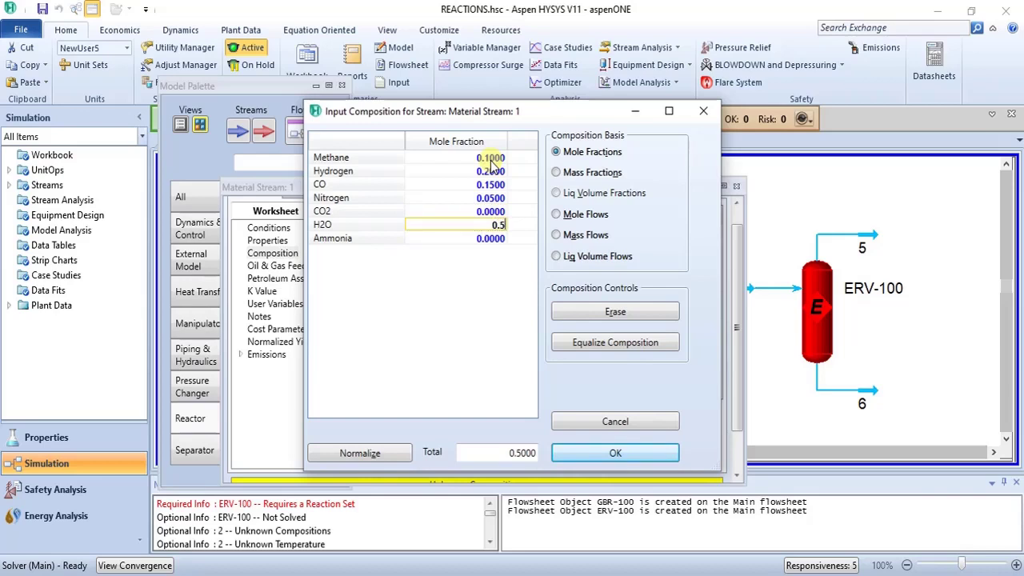
{"action": "type", "text": ".5"}
{"action": "key", "text": "Return"}
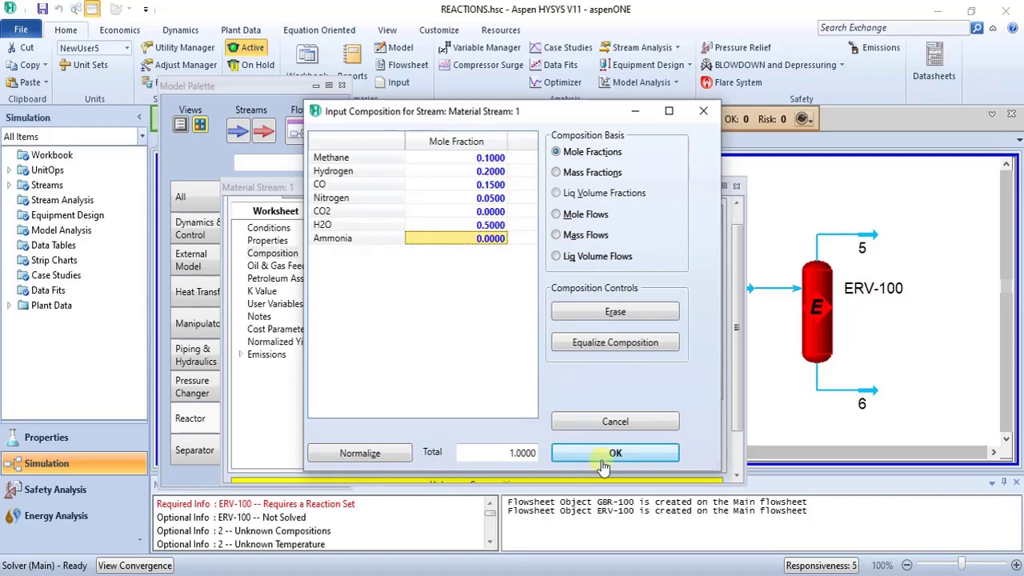
{"action": "left_click", "coordinate": [613, 453]}
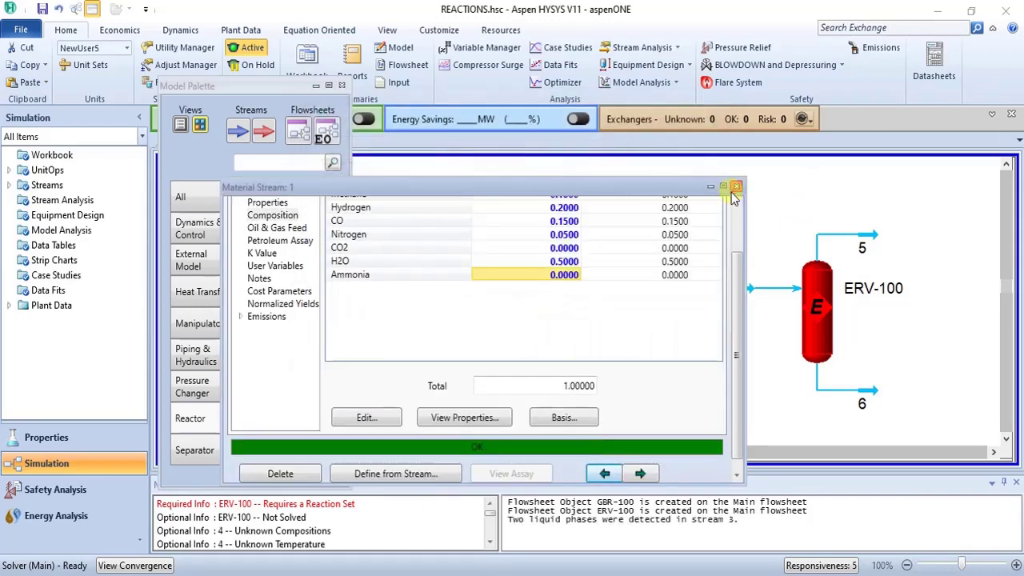
{"action": "left_click_drag", "start_coordinate": [672, 181], "coordinate": [665, 83]}
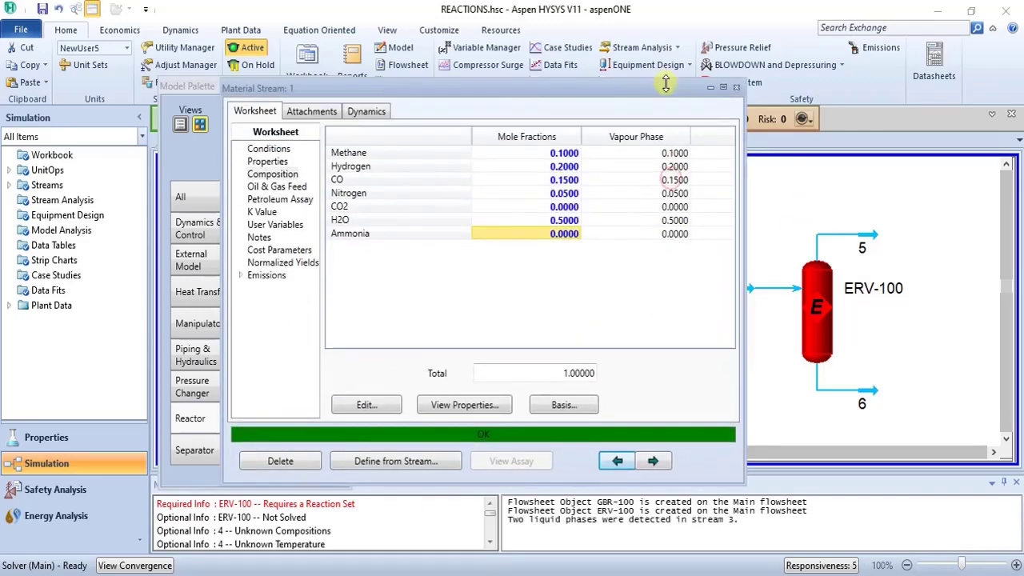
{"action": "left_click", "coordinate": [736, 88]}
{"action": "left_click", "coordinate": [614, 297]}
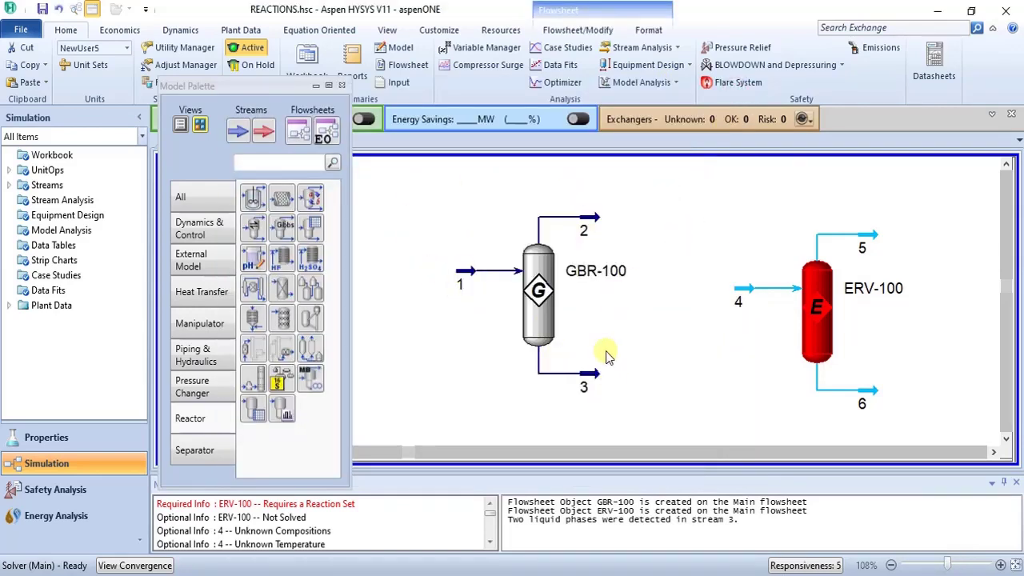
- Review the reaction settings of Gibbs reactor GBR-100 and the conditions and compositions of its connected streams
{"action": "double_click", "coordinate": [540, 322]}
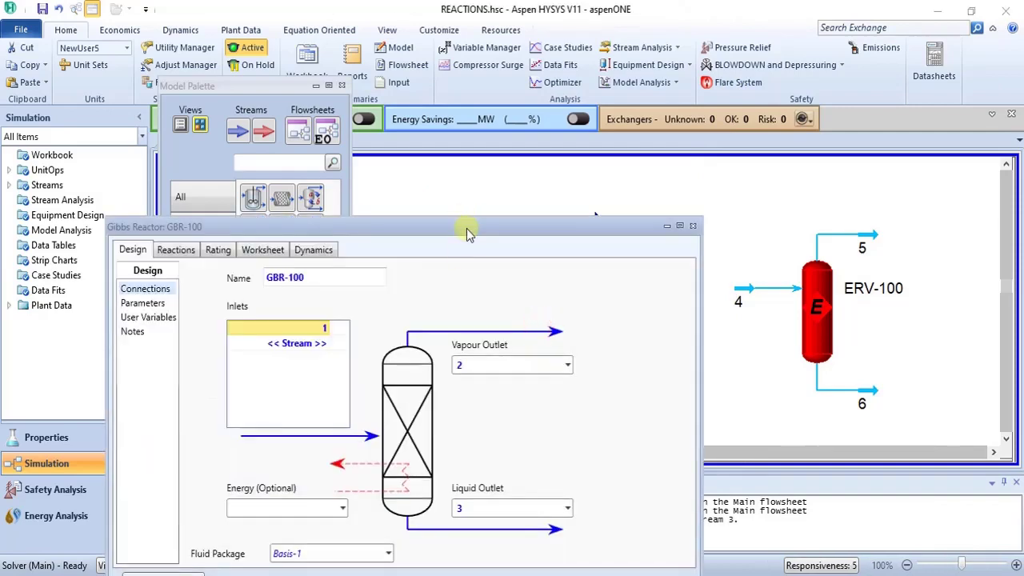
{"action": "left_click_drag", "start_coordinate": [467, 232], "coordinate": [661, 145]}
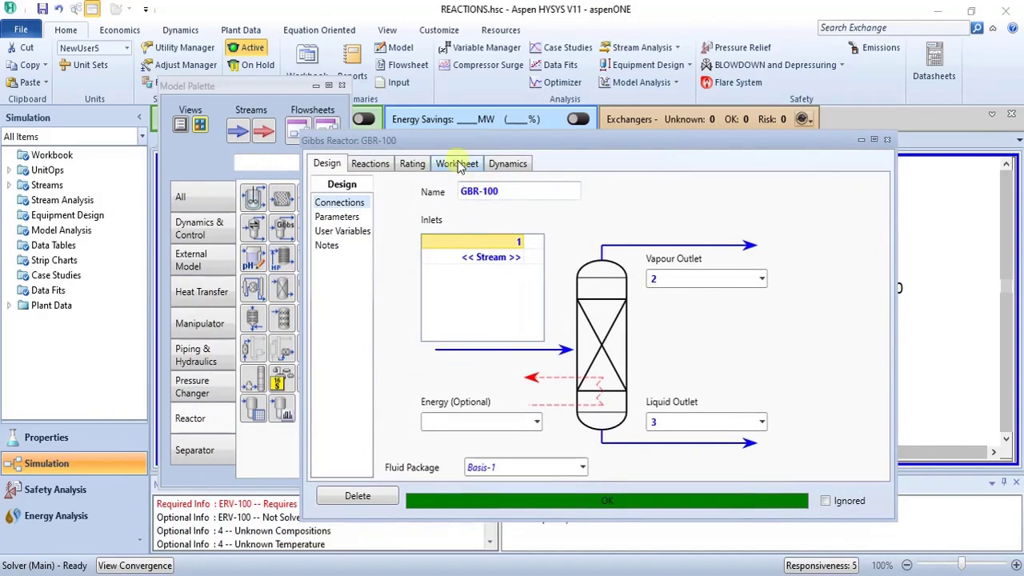
{"action": "left_click", "coordinate": [376, 164]}
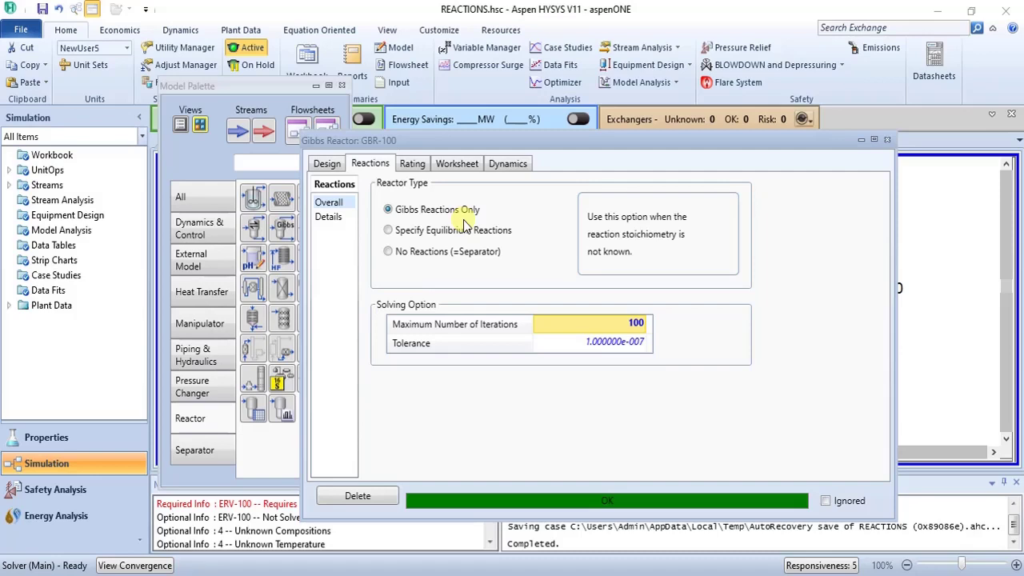
{"action": "left_click", "coordinate": [457, 164]}
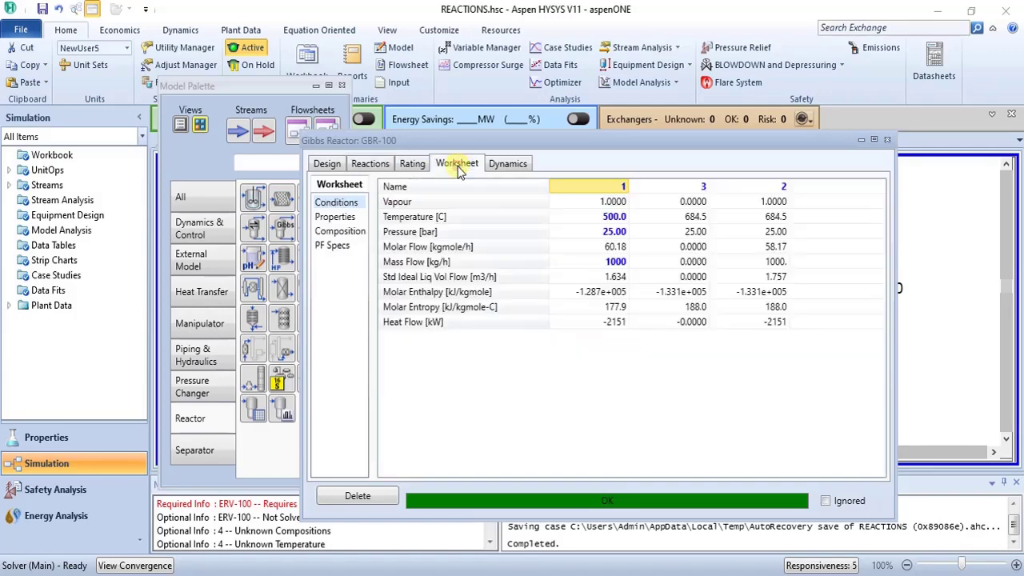
{"action": "left_click", "coordinate": [341, 232]}
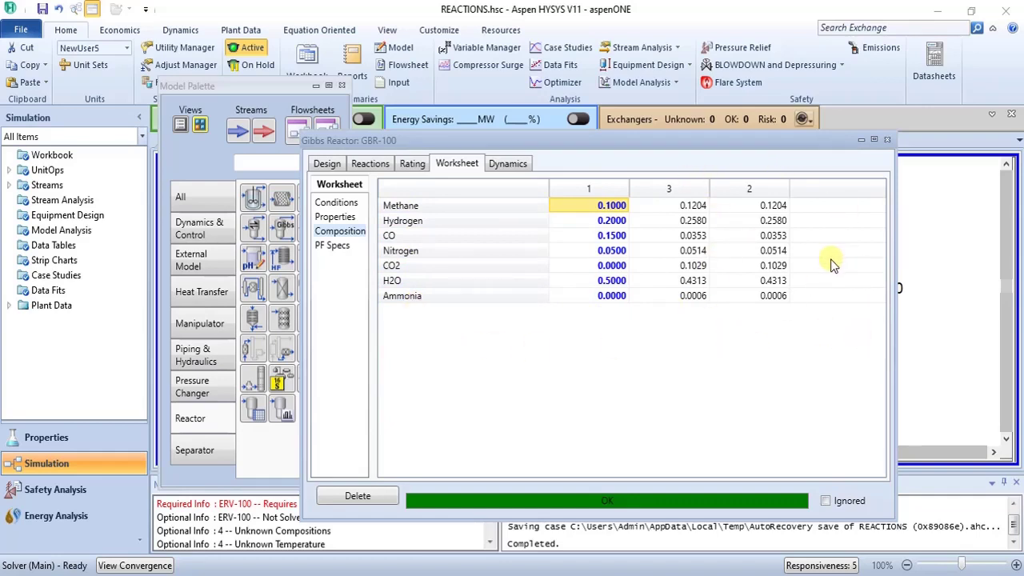
- Switch GBR-100 to Specify Equilibrium Reactions and assign reaction set Set-1
{"action": "left_click", "coordinate": [361, 164]}
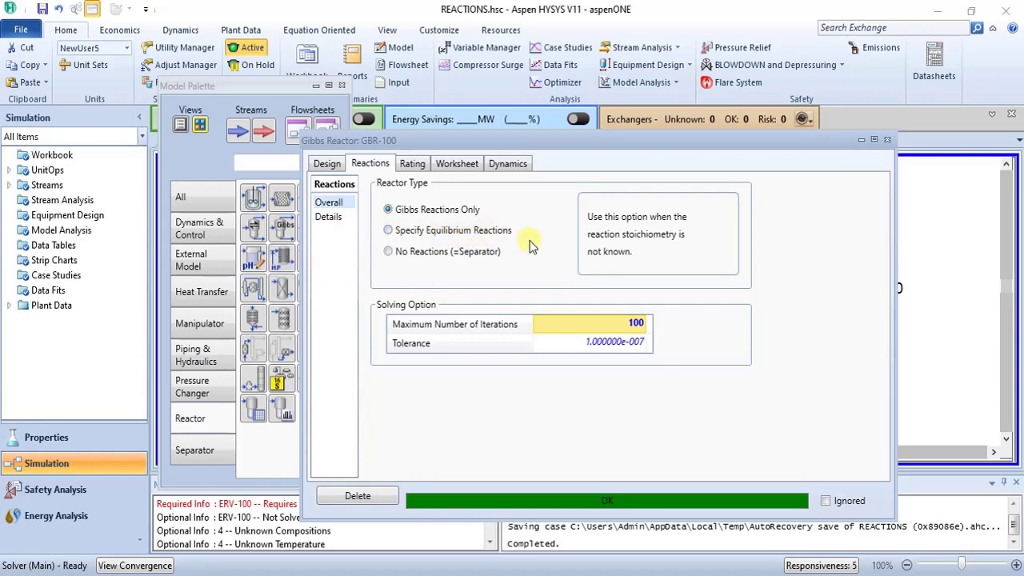
{"action": "left_click", "coordinate": [388, 231]}
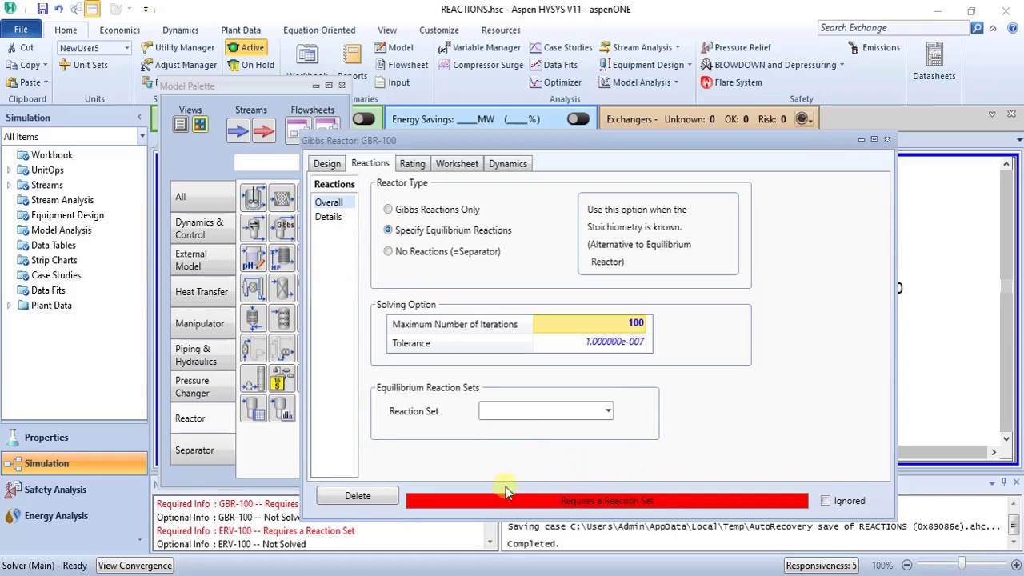
{"action": "left_click_drag", "start_coordinate": [571, 142], "coordinate": [570, 57]}
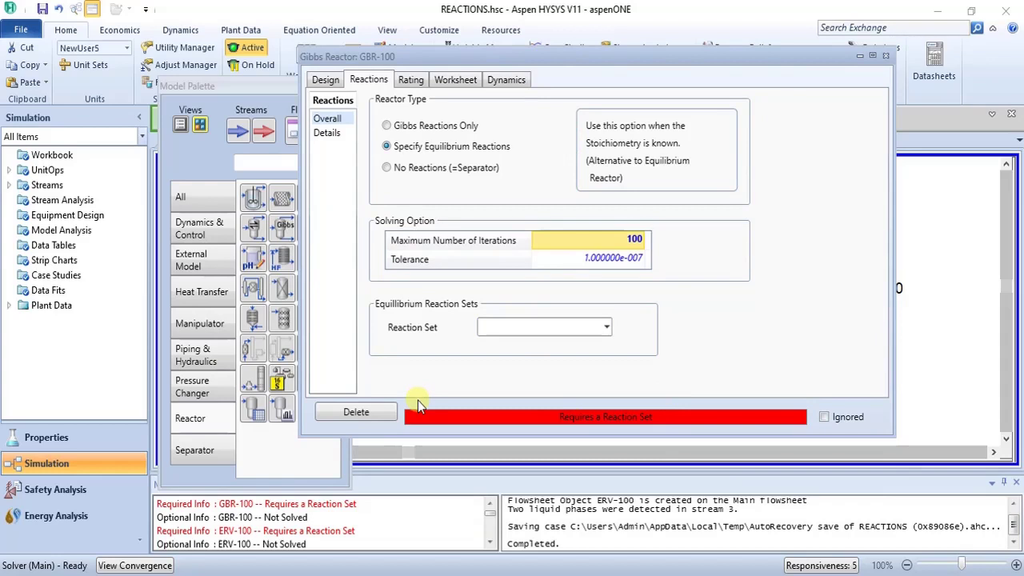
{"action": "left_click", "coordinate": [607, 327]}
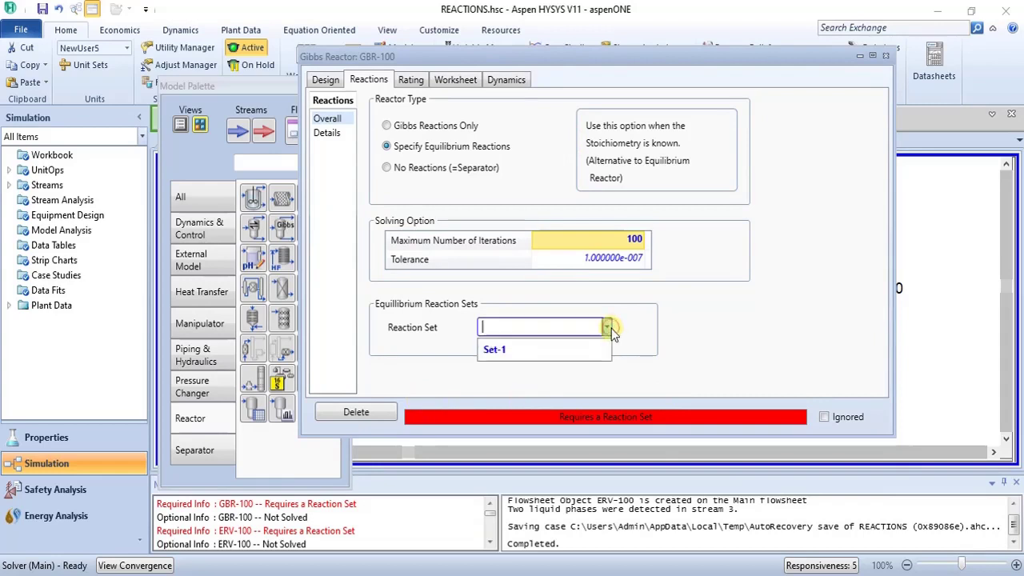
{"action": "left_click", "coordinate": [592, 352]}
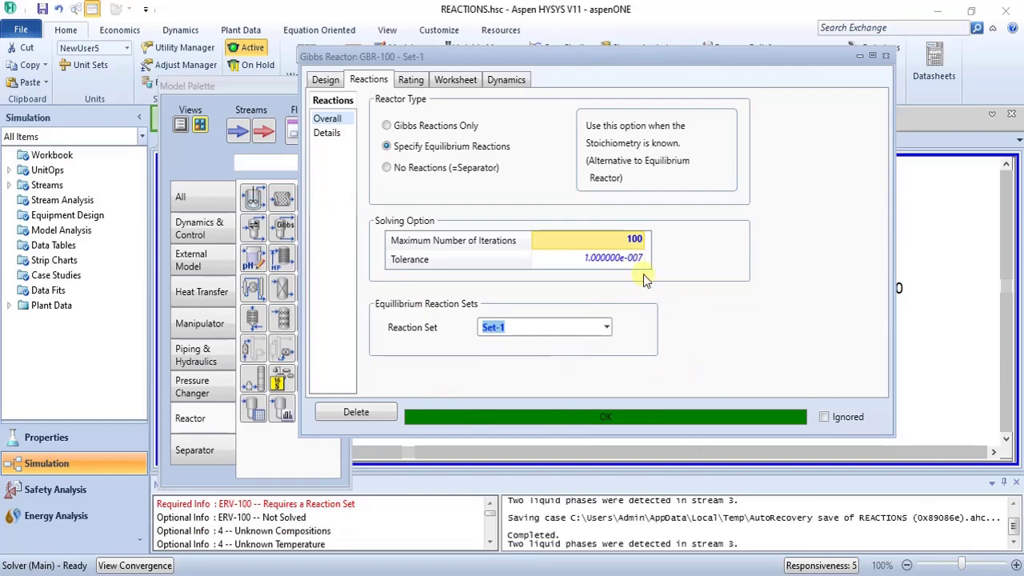
- Examine GBR-100's stream conditions, compositions and Gibbs reaction details with the equilibrium reaction set applied
{"action": "left_click", "coordinate": [448, 80]}
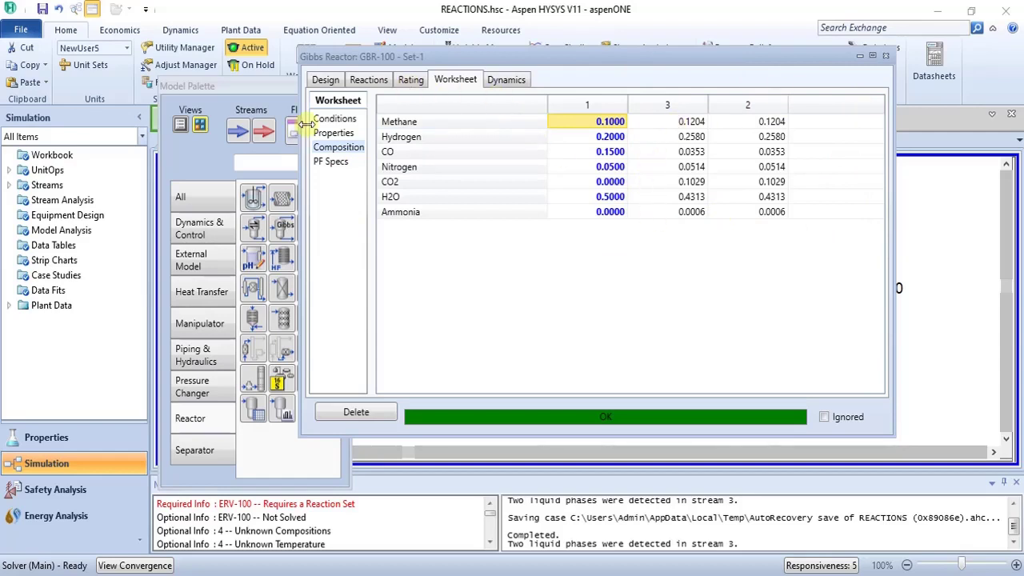
{"action": "left_click", "coordinate": [334, 119]}
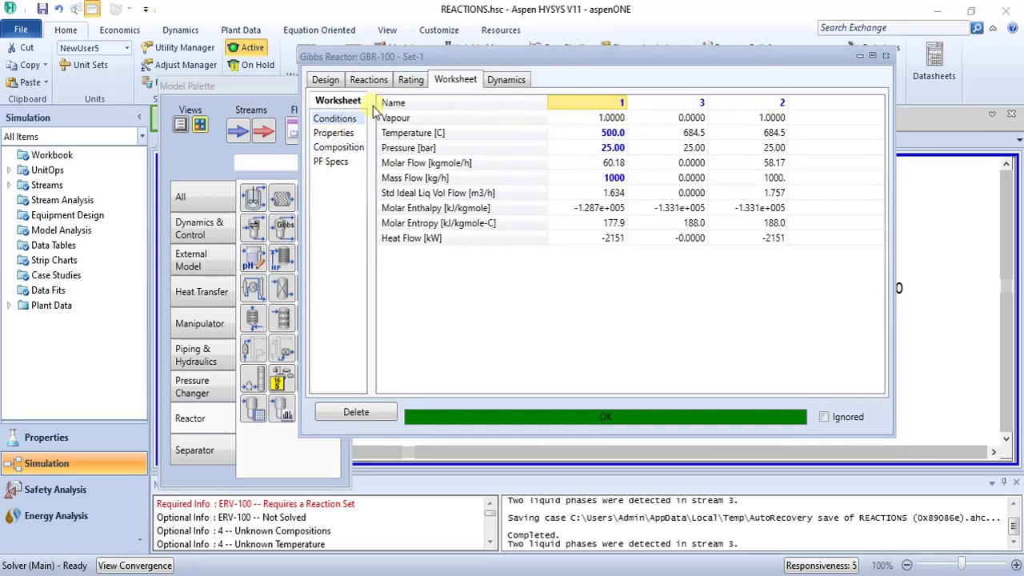
{"action": "left_click", "coordinate": [352, 147]}
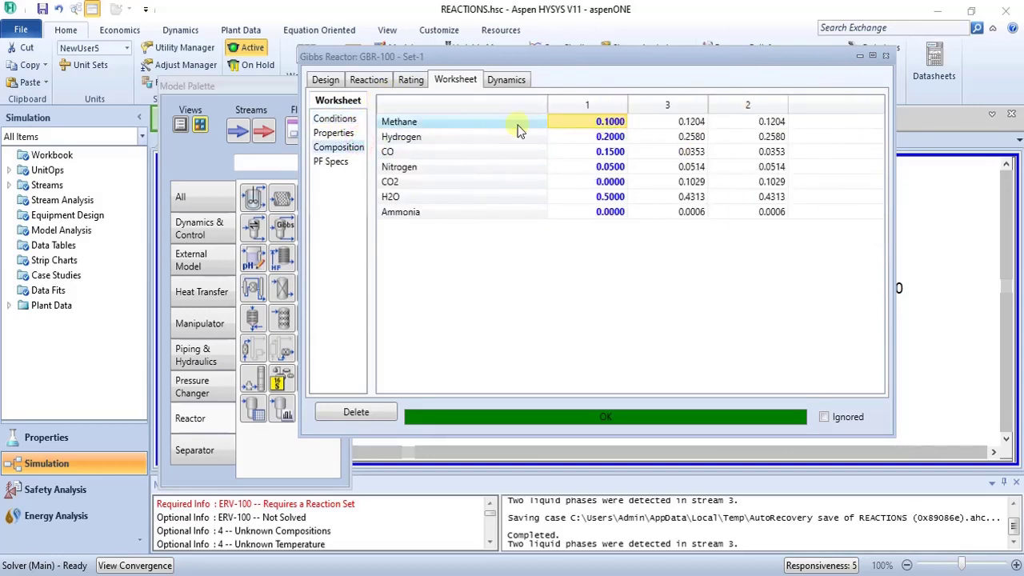
{"action": "left_click", "coordinate": [364, 78]}
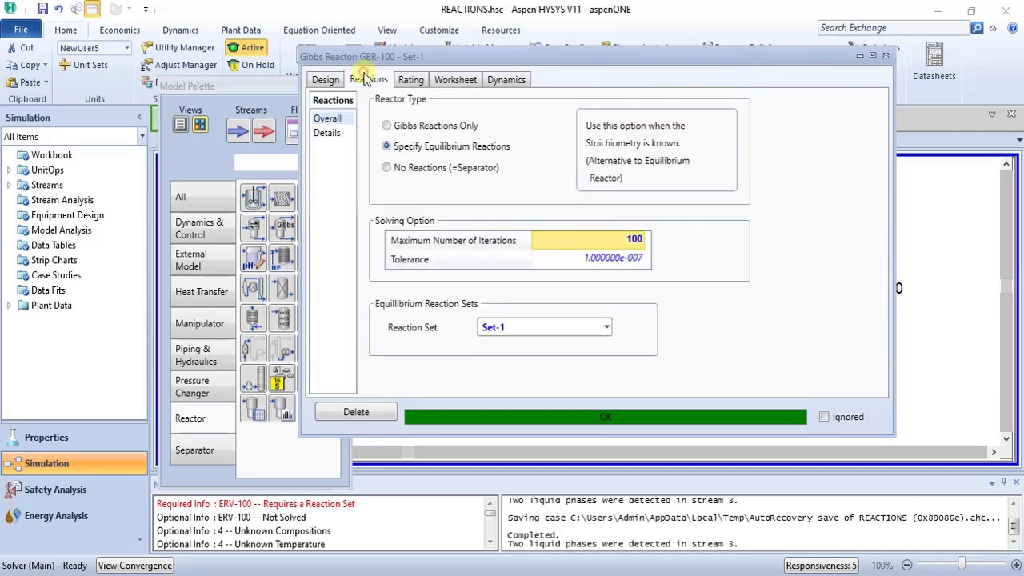
{"action": "left_click", "coordinate": [328, 132]}
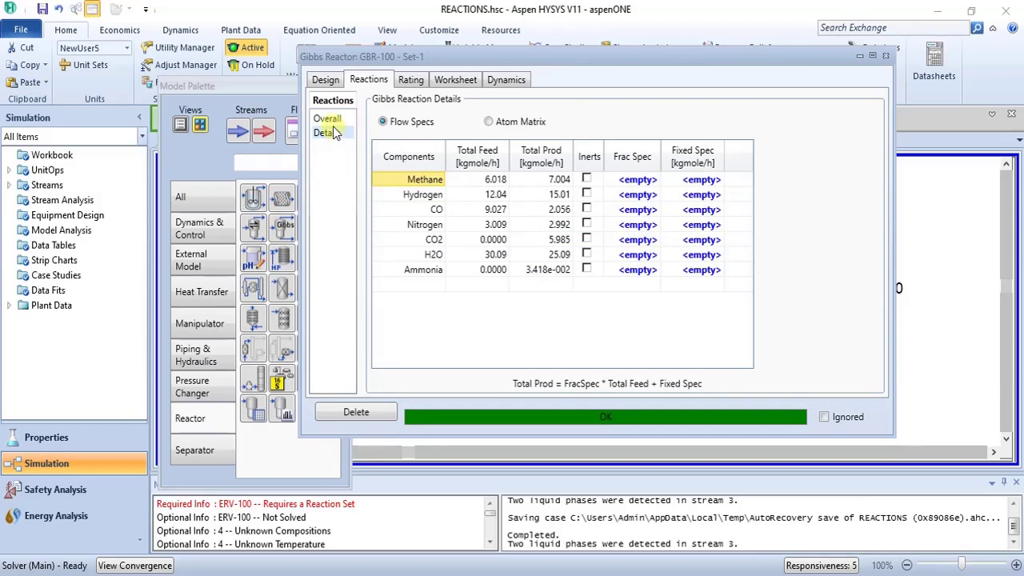
- Change GBR-100's reactor type to No Reactions (=Separator), check the stream compositions and close the reactor form
{"action": "left_click", "coordinate": [328, 120]}
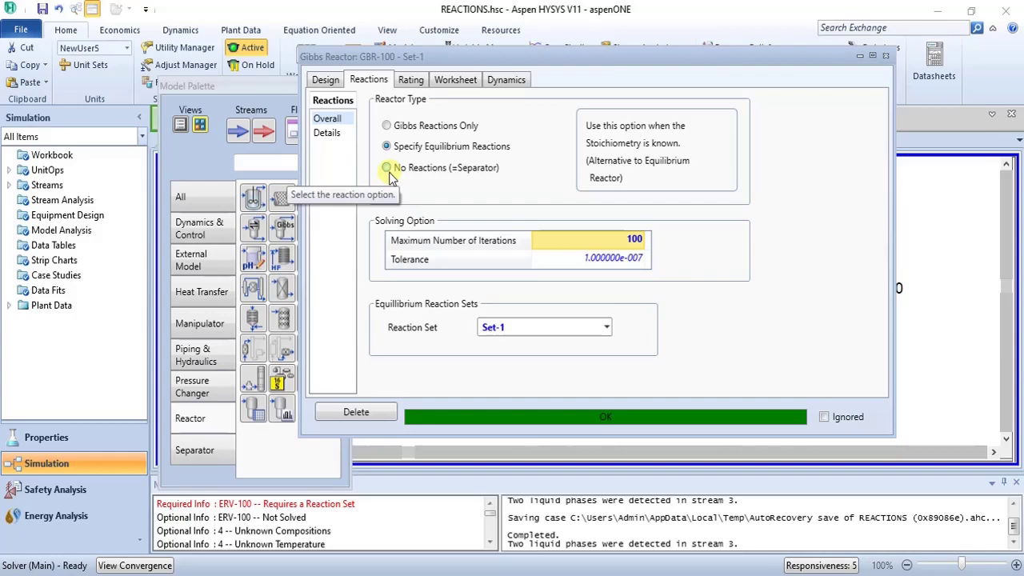
{"action": "left_click", "coordinate": [388, 170]}
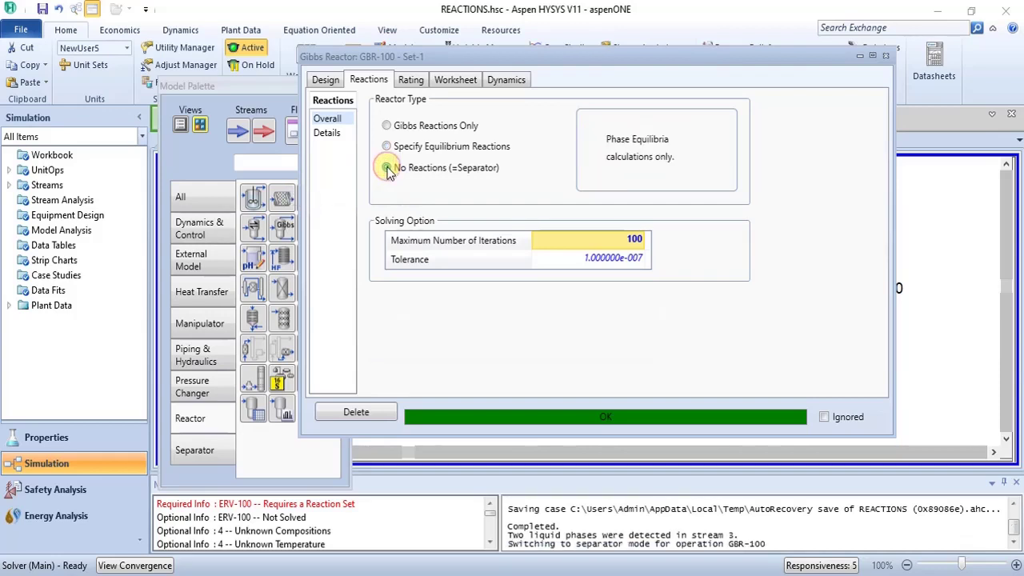
{"action": "left_click", "coordinate": [479, 80]}
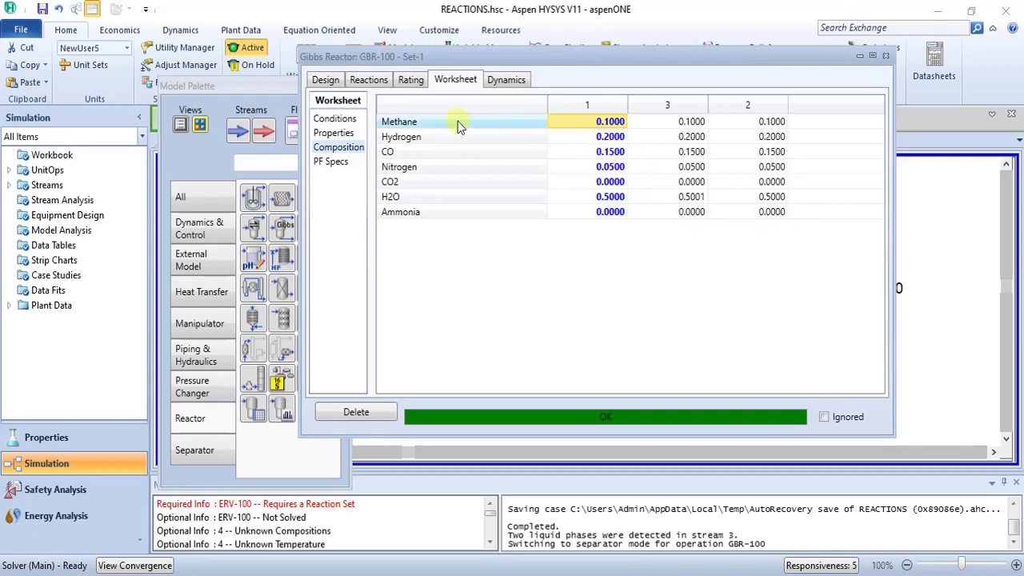
{"action": "left_click", "coordinate": [364, 80]}
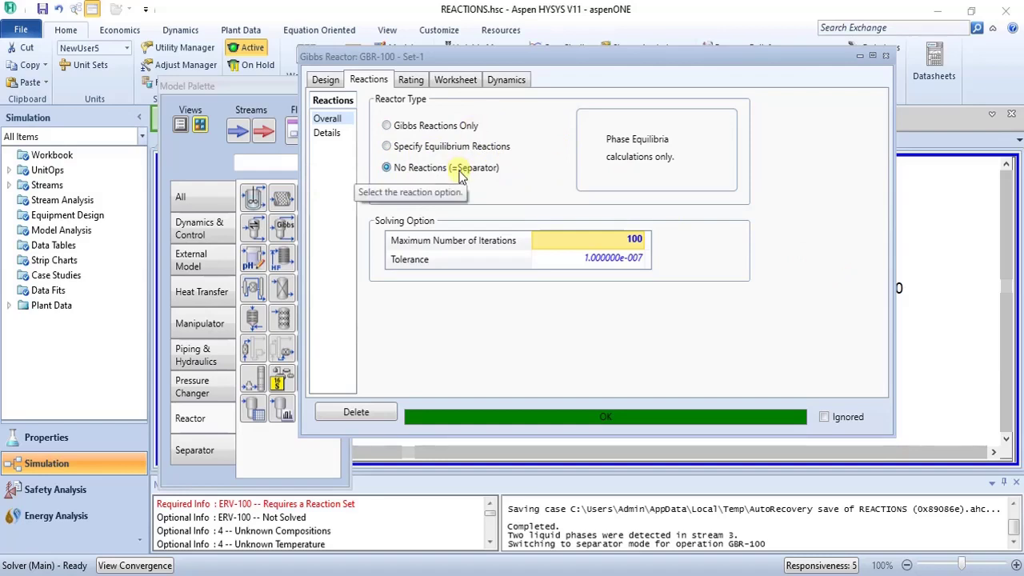
{"action": "left_click", "coordinate": [325, 80]}
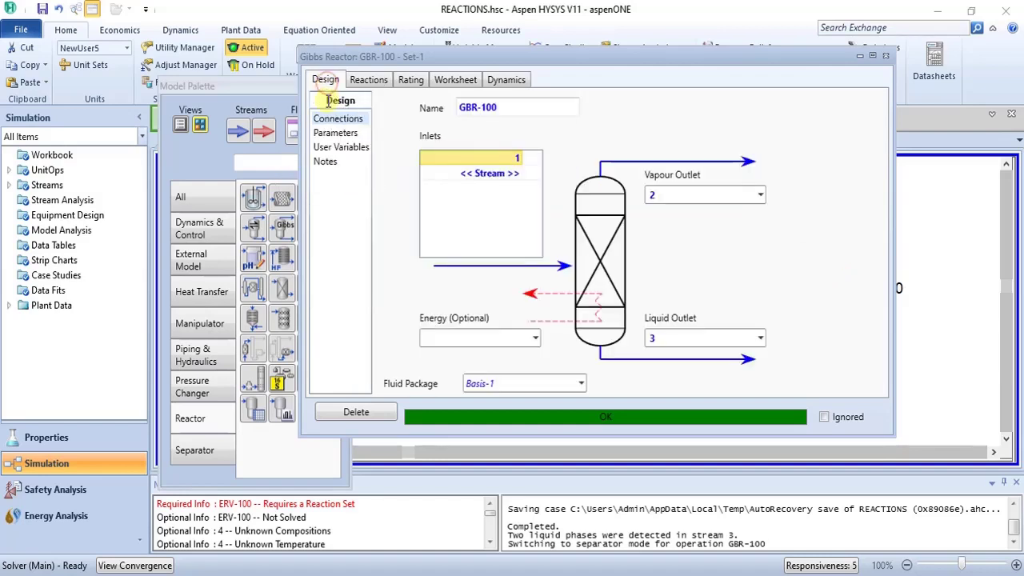
{"action": "left_click", "coordinate": [886, 56]}
- Move equilibrium reactor ERV-100 together with streams 4, 5 and 6 slightly up and closer to GBR-100
{"action": "left_click", "coordinate": [736, 337]}
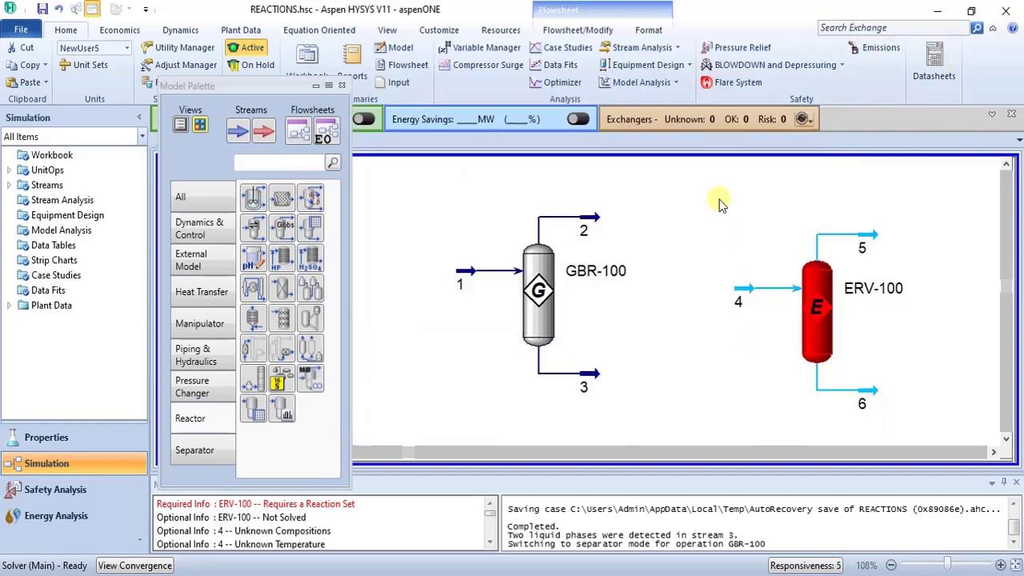
{"action": "left_click_drag", "start_coordinate": [705, 197], "coordinate": [936, 427]}
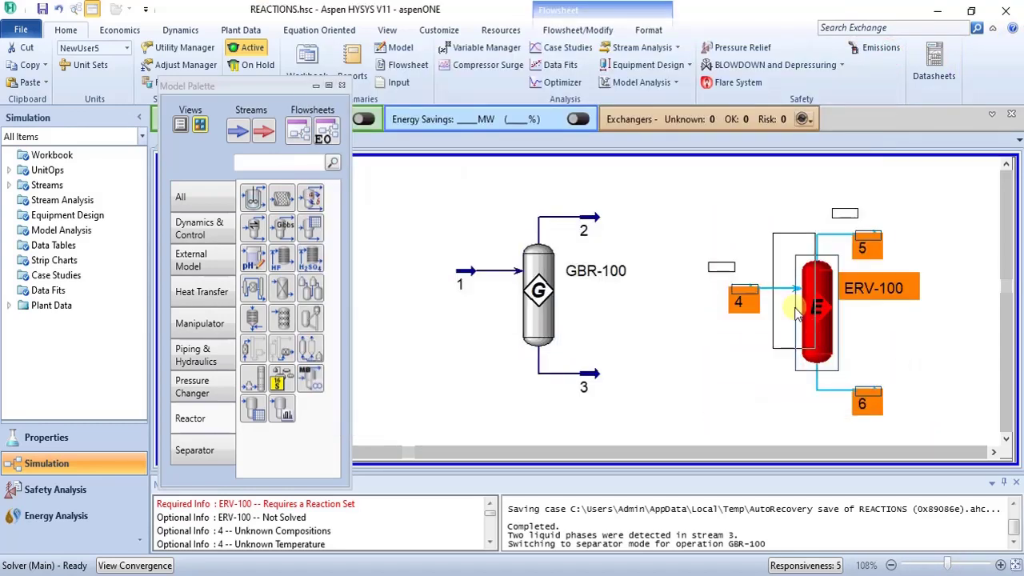
{"action": "left_click_drag", "start_coordinate": [820, 336], "coordinate": [781, 307]}
{"action": "left_click", "coordinate": [733, 349]}
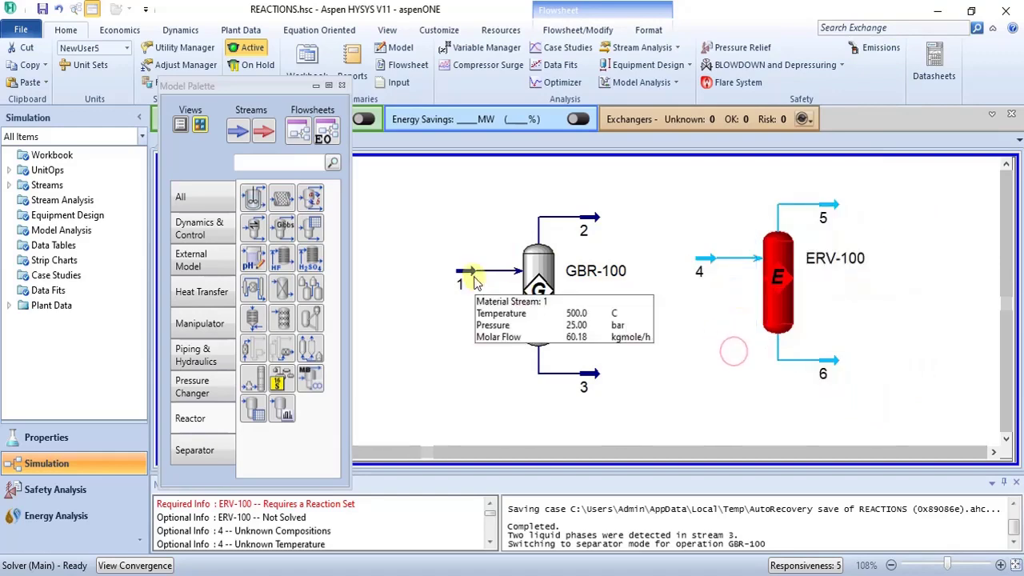
- Set stream 4's pressure to 25 bar and its temperature to 500 °C
{"action": "double_click", "coordinate": [704, 264]}
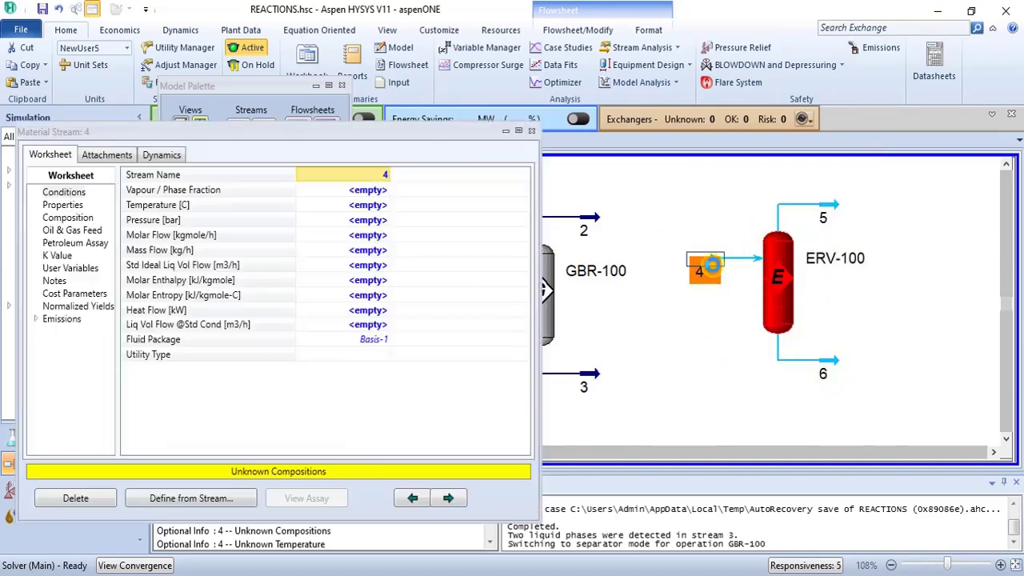
{"action": "left_click_drag", "start_coordinate": [364, 134], "coordinate": [603, 156]}
{"action": "left_click", "coordinate": [608, 246]}
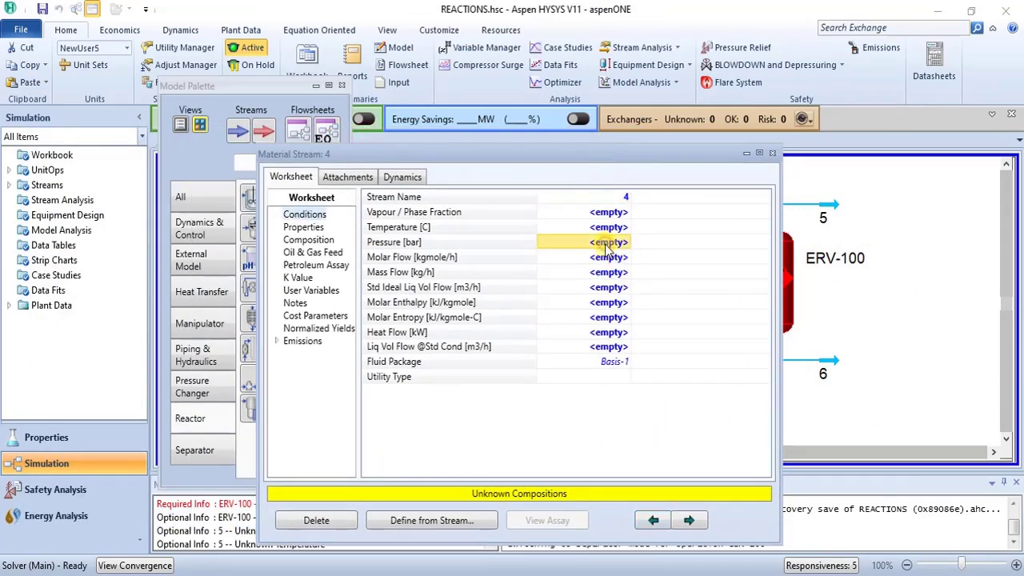
{"action": "type", "text": "5"}
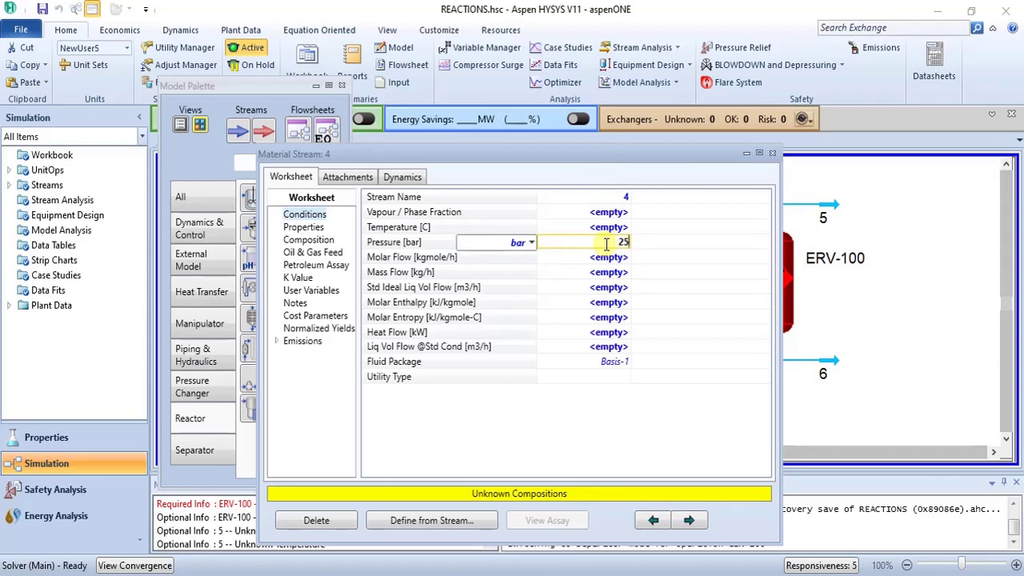
{"action": "key", "text": "Return"}
{"action": "left_click", "coordinate": [606, 228]}
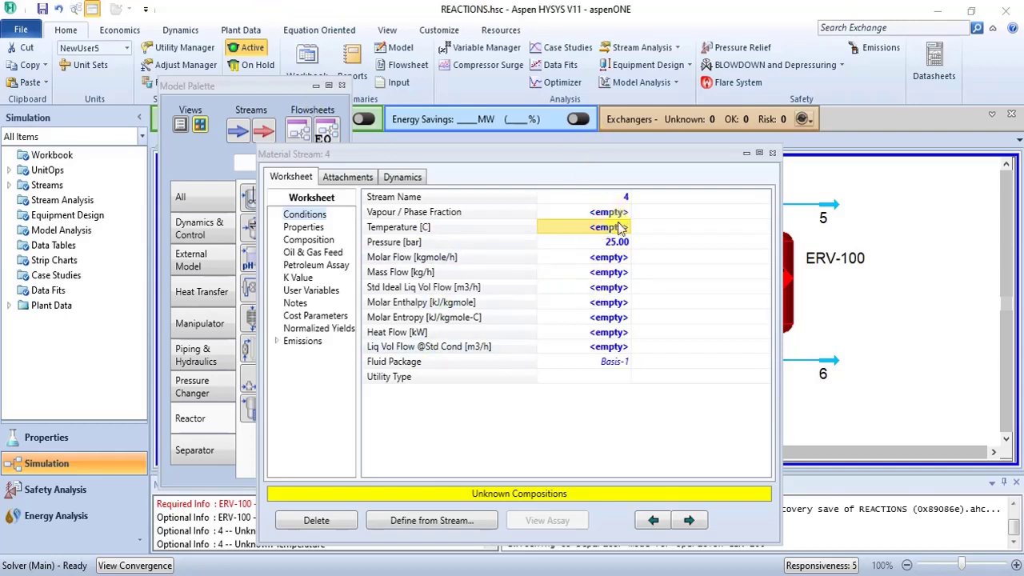
{"action": "type", "text": "500"}
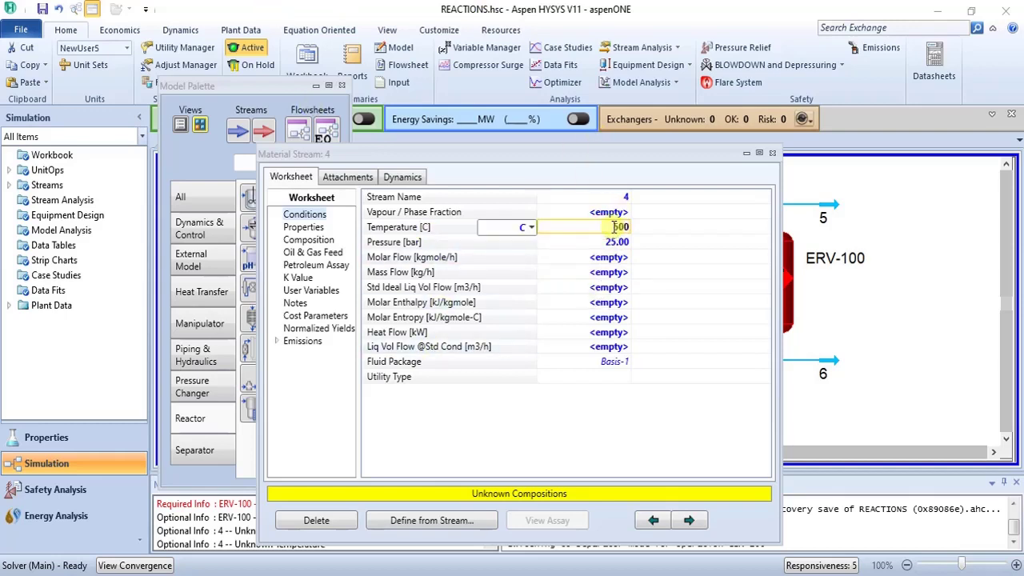
{"action": "key", "text": "Return"}
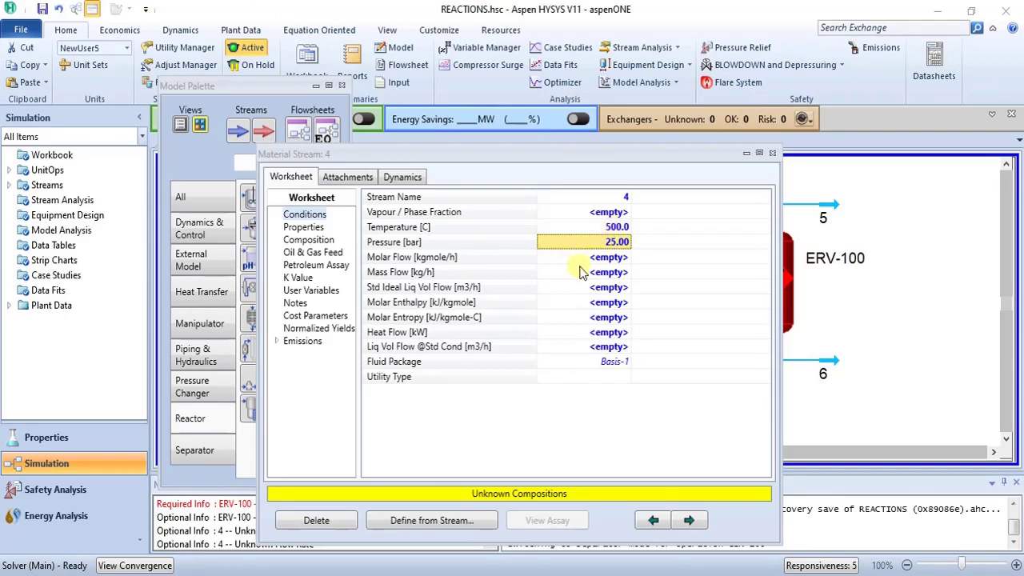
- Set stream 4's mass flow to 1000 kg/h and close the stream form
{"action": "left_click", "coordinate": [606, 272]}
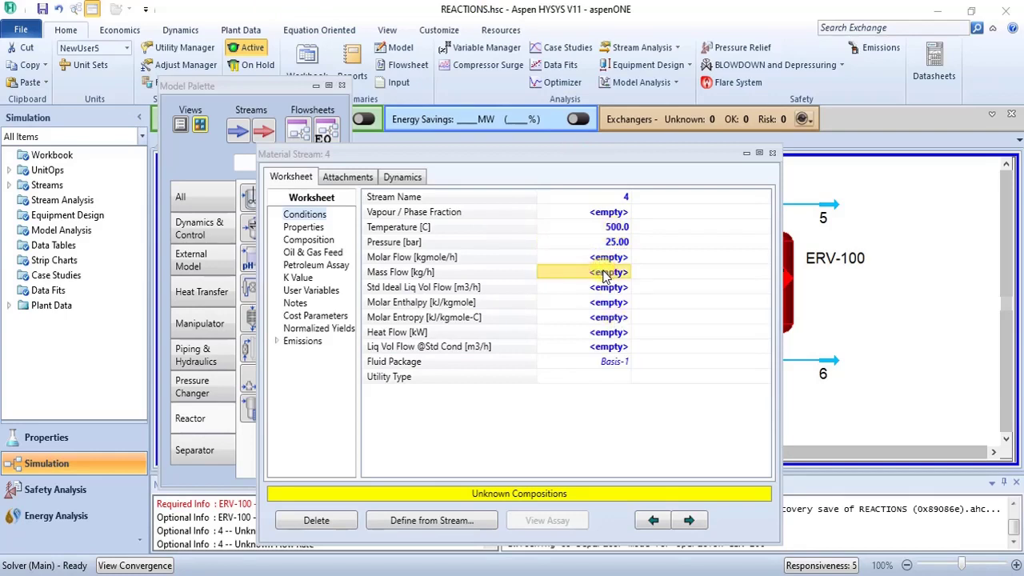
{"action": "type", "text": "100"}
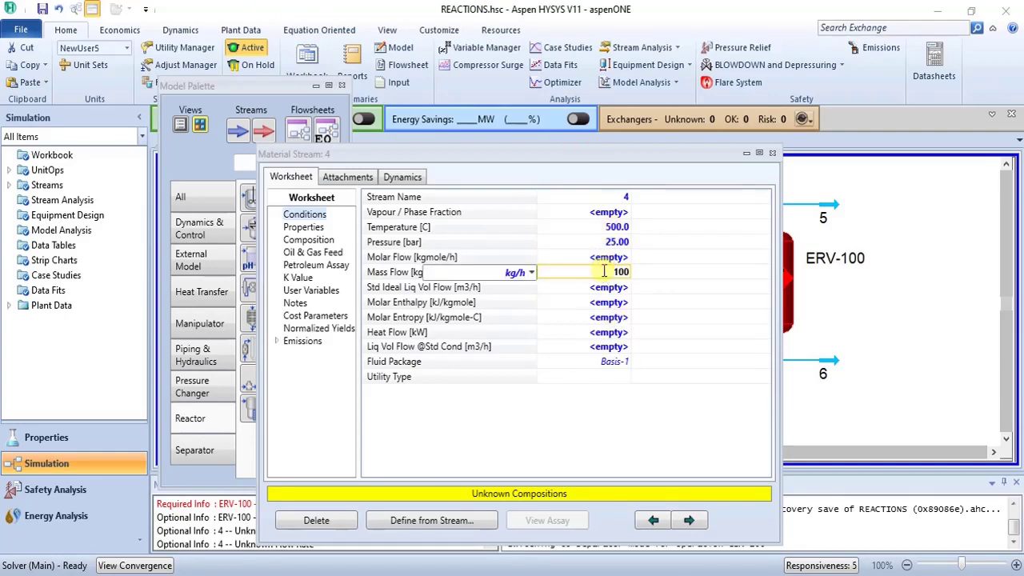
{"action": "type", "text": "0"}
{"action": "key", "text": "Return"}
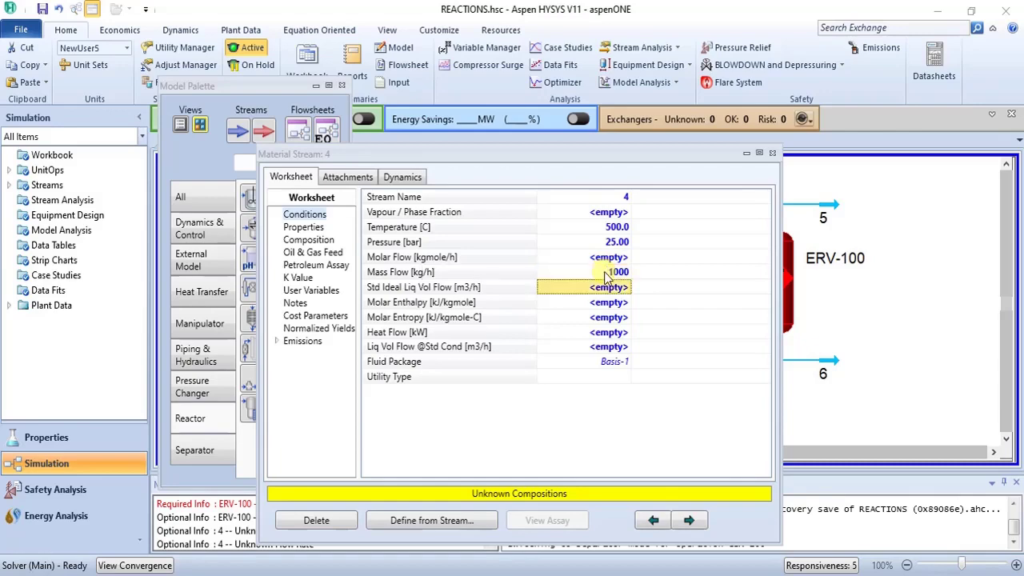
{"action": "left_click", "coordinate": [771, 153]}
- Copy all seven component mole fractions from stream 1's composition and open stream 4's composition alongside it
{"action": "double_click", "coordinate": [460, 276]}
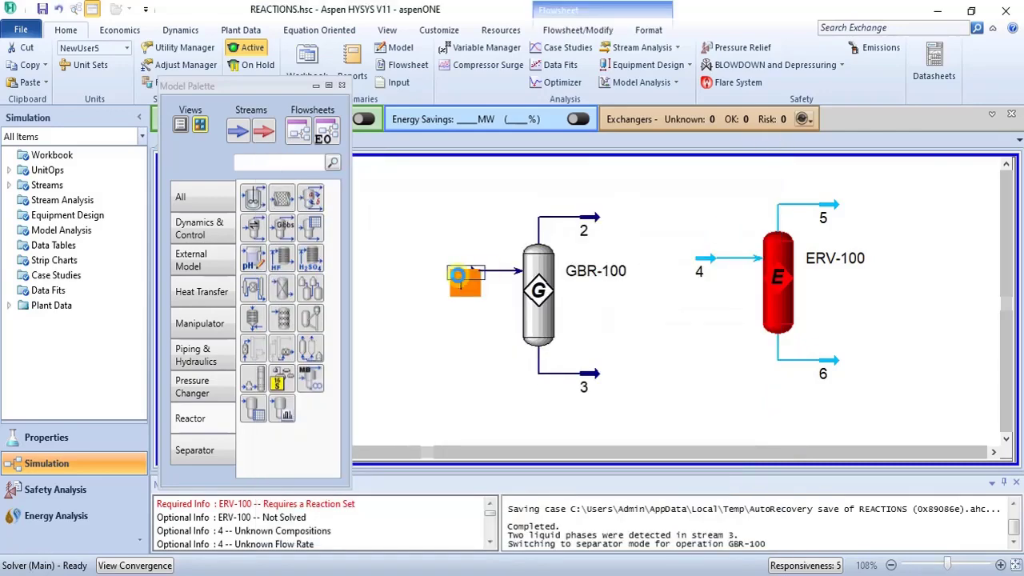
{"action": "left_click", "coordinate": [91, 249]}
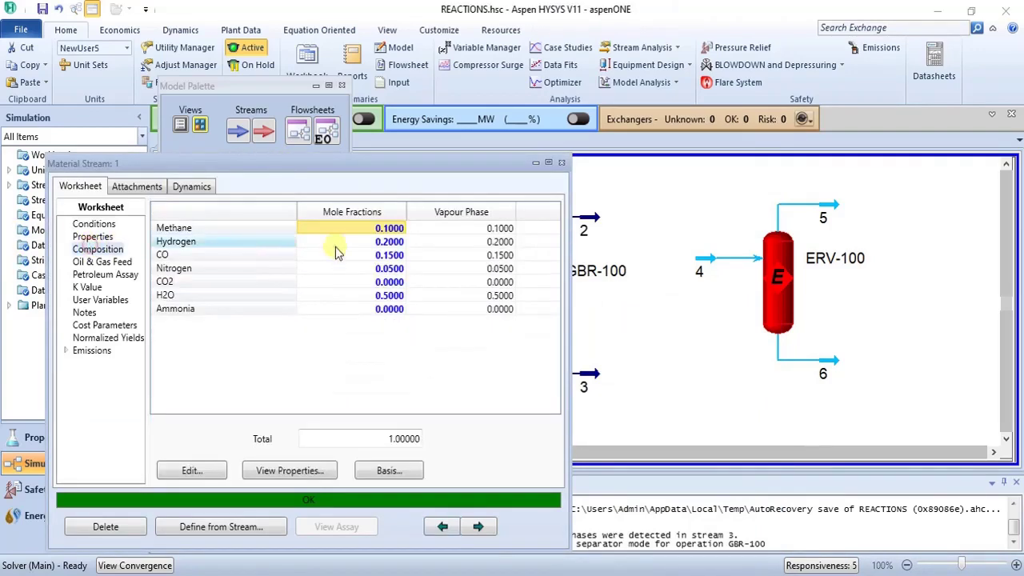
{"action": "left_click", "coordinate": [384, 310], "text": "shift"}
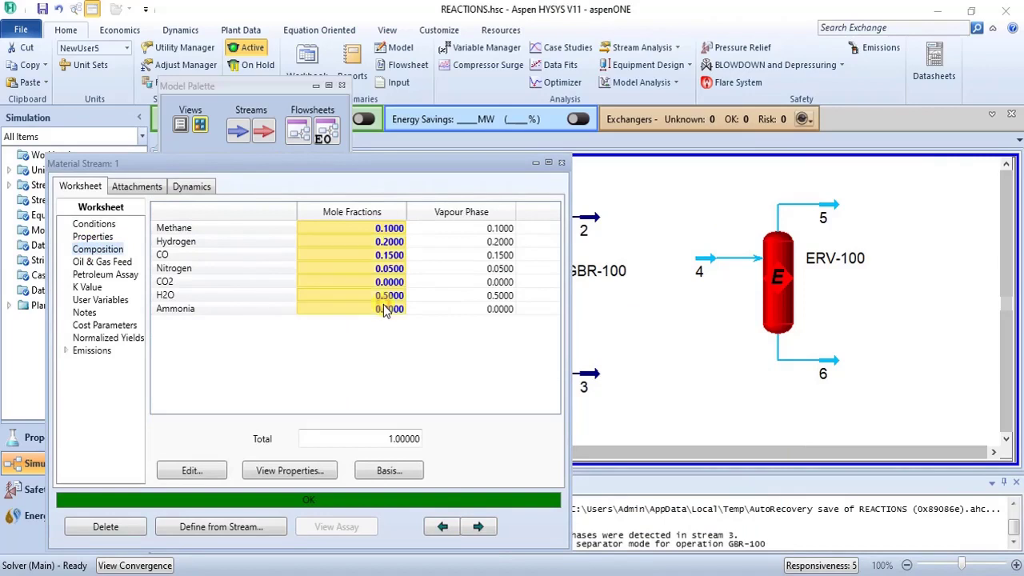
{"action": "right_click", "coordinate": [384, 310]}
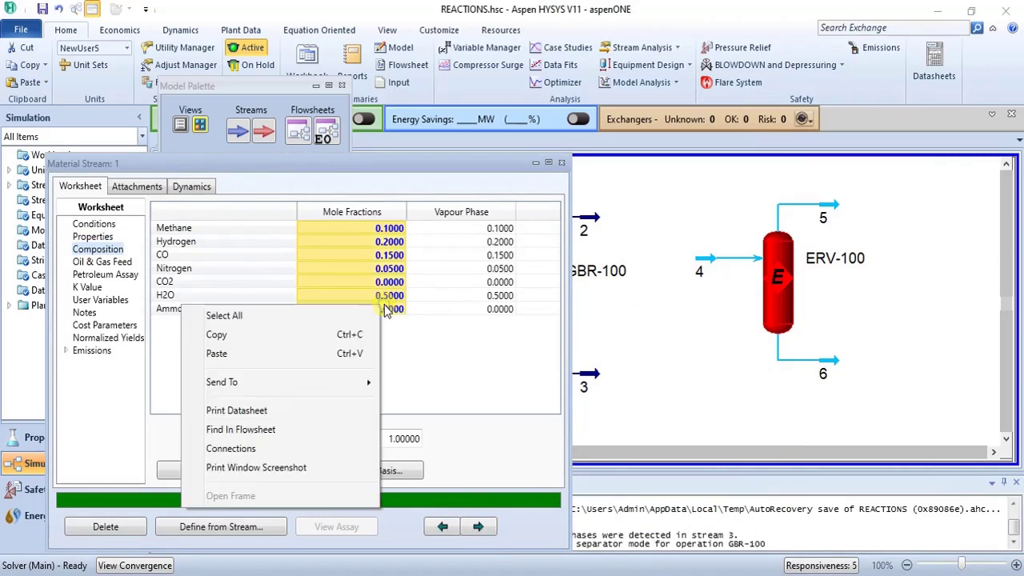
{"action": "left_click", "coordinate": [348, 334]}
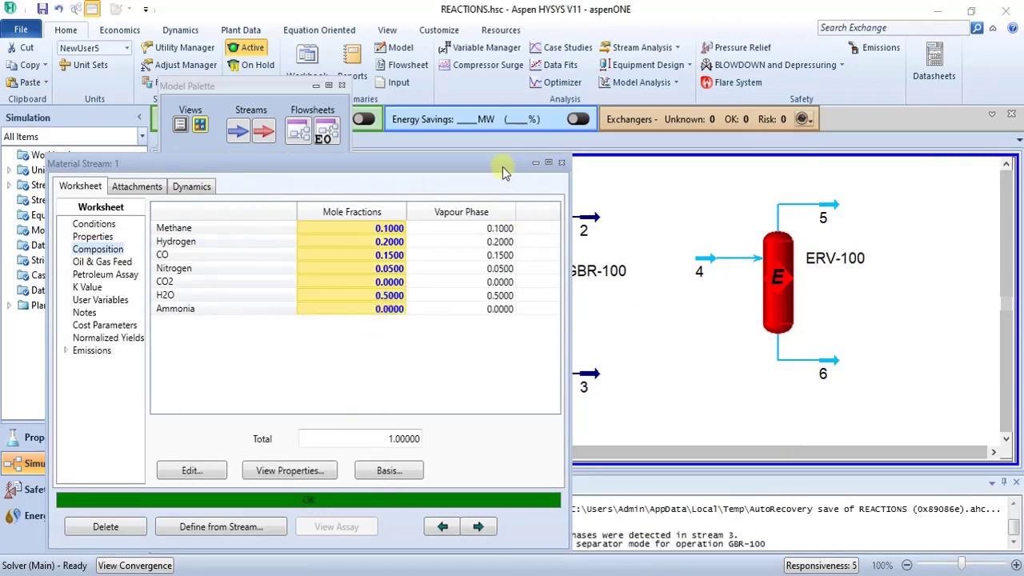
{"action": "left_click_drag", "start_coordinate": [502, 165], "coordinate": [425, 165]}
{"action": "double_click", "coordinate": [708, 264]}
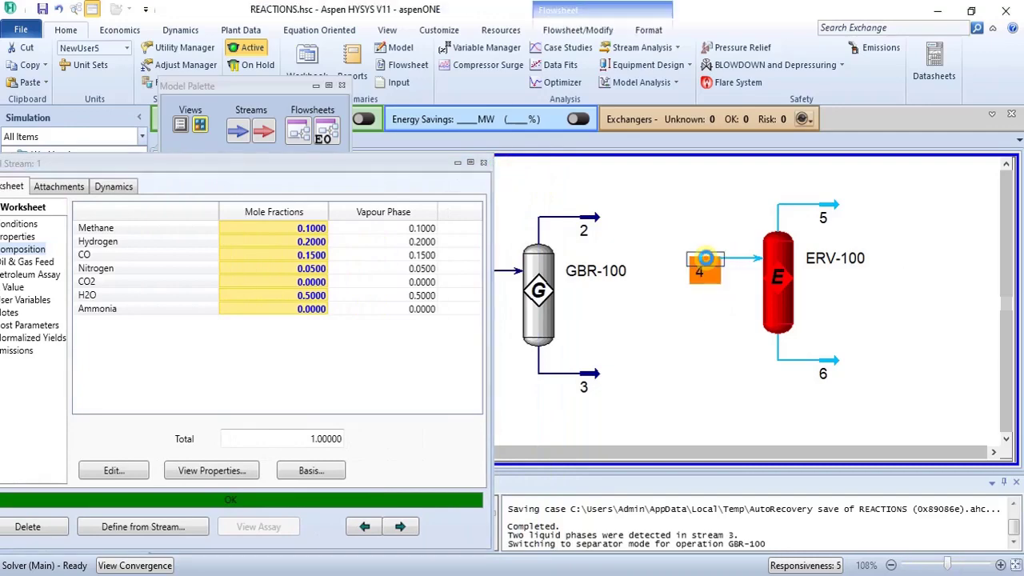
{"action": "left_click_drag", "start_coordinate": [313, 195], "coordinate": [663, 182]}
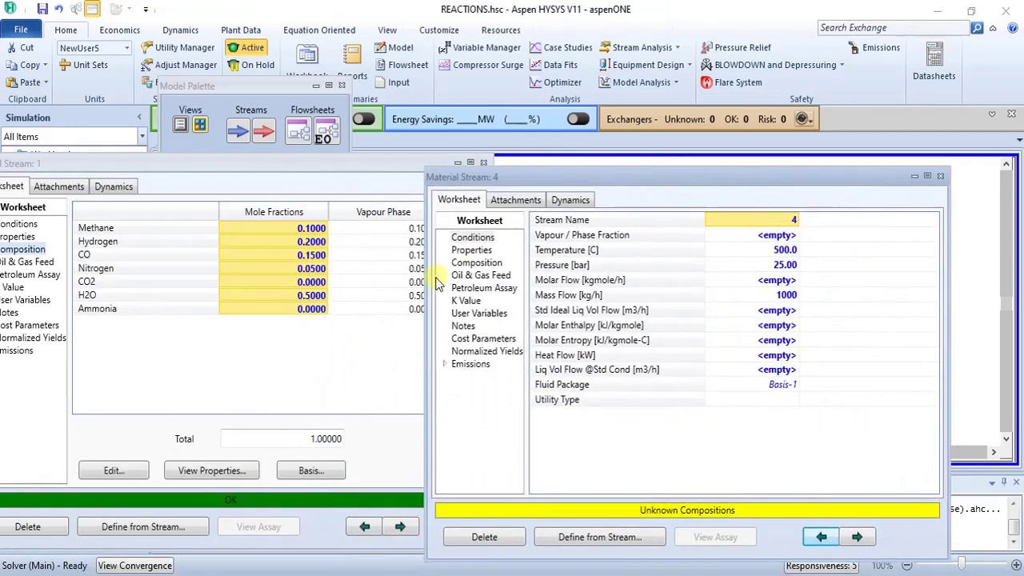
{"action": "left_click", "coordinate": [477, 263]}
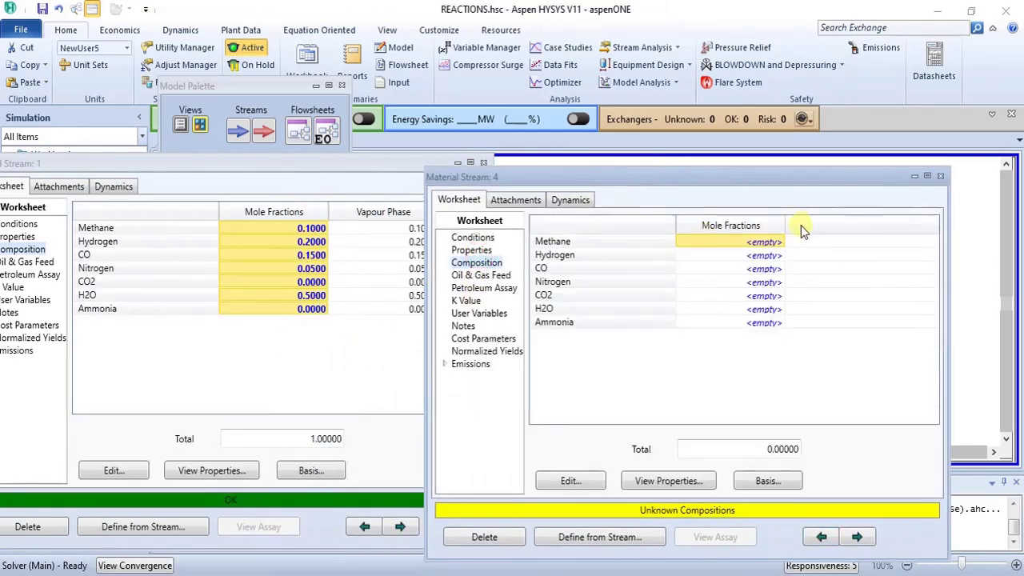
{"action": "right_click", "coordinate": [752, 245]}
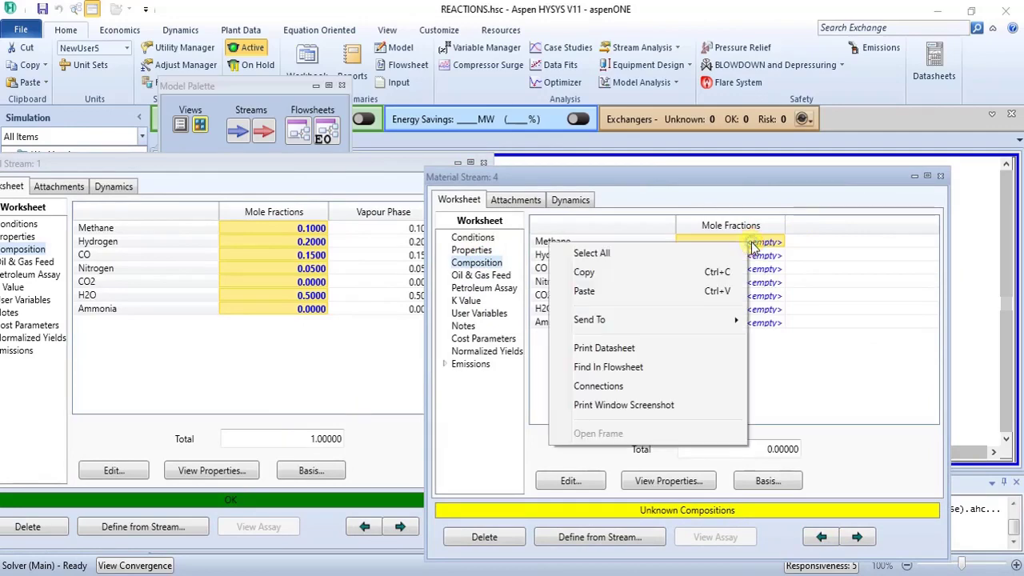
{"action": "left_click", "coordinate": [676, 298]}
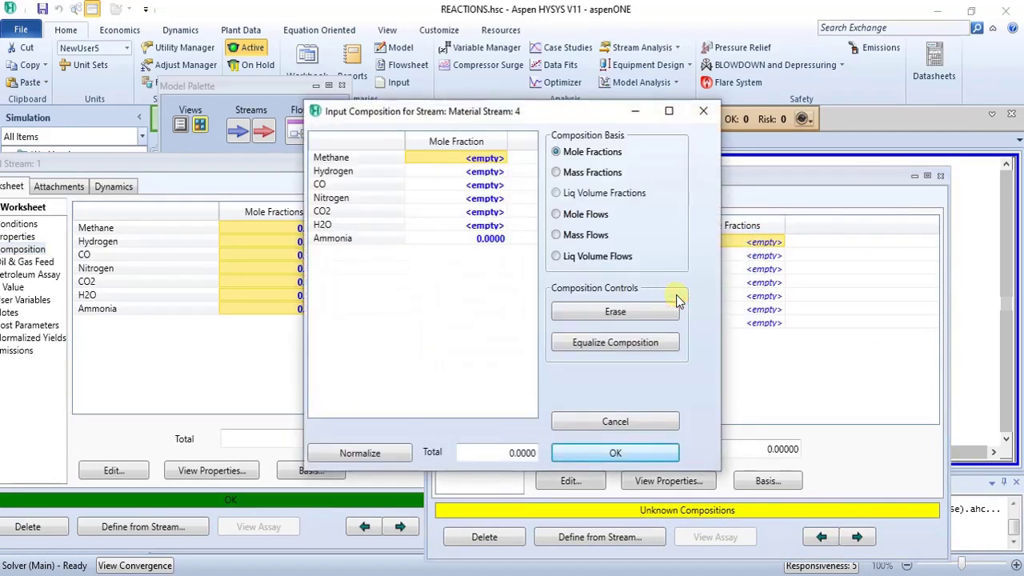
{"action": "left_click_drag", "start_coordinate": [468, 119], "coordinate": [657, 156]}
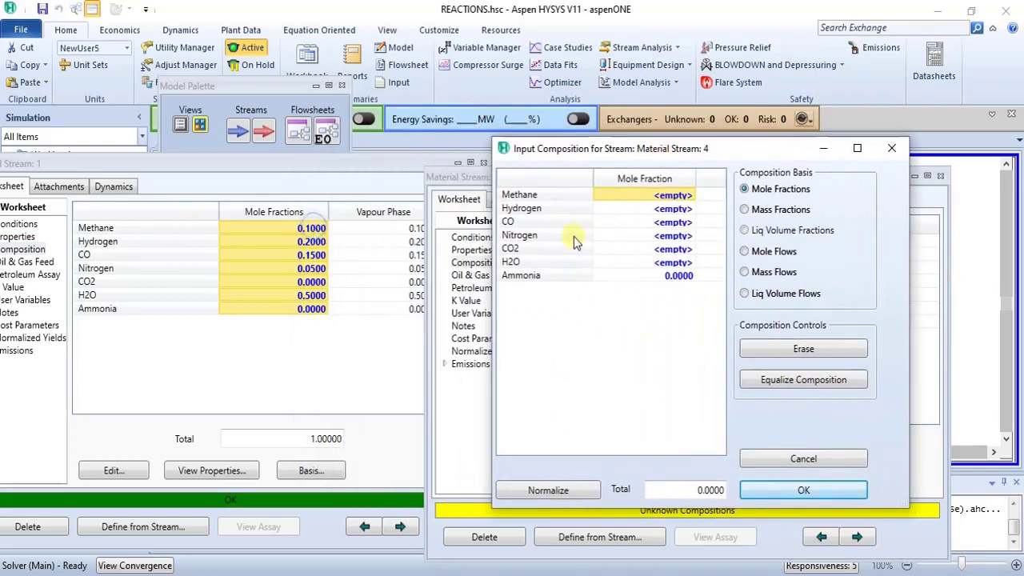
{"action": "left_click", "coordinate": [675, 195]}
{"action": "right_click", "coordinate": [676, 196]}
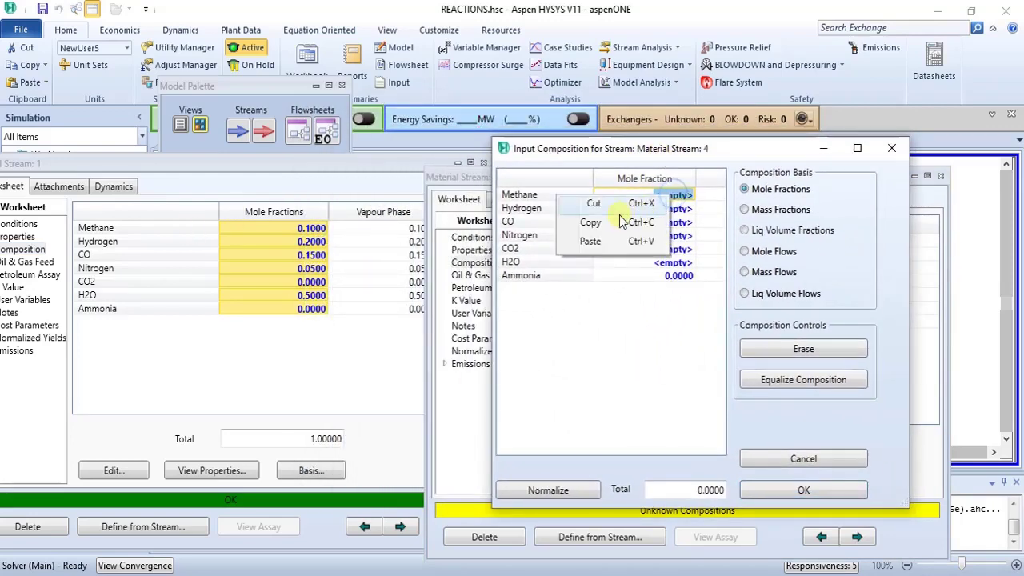
{"action": "left_click", "coordinate": [591, 241]}
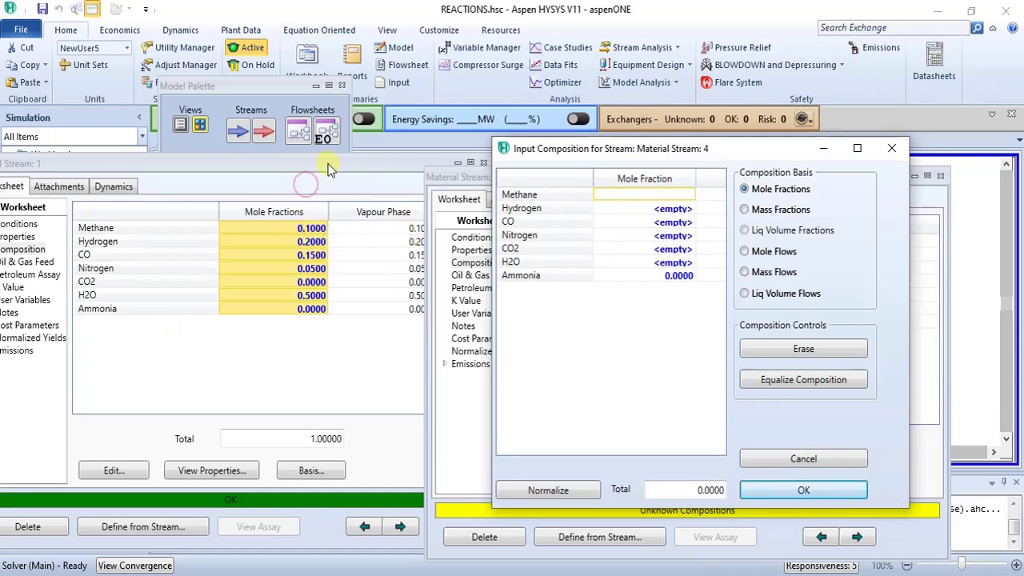
{"action": "left_click", "coordinate": [889, 142]}
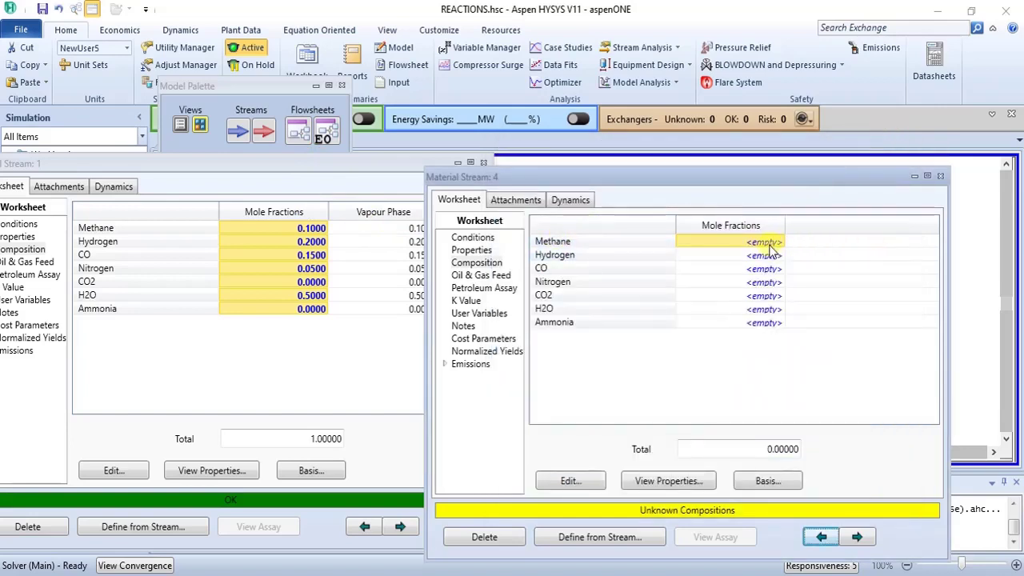
{"action": "left_click", "coordinate": [765, 323]}
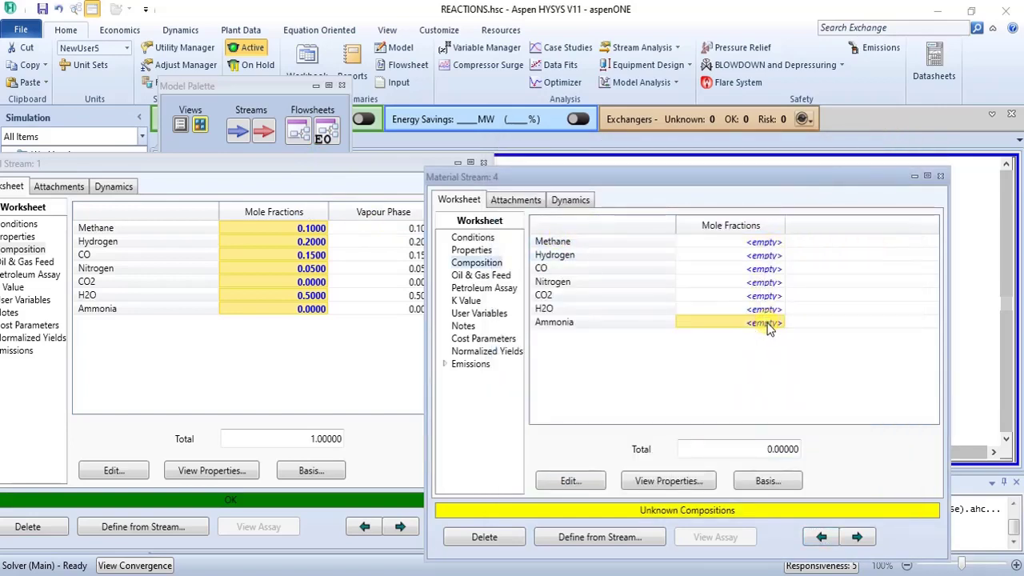
{"action": "type", "text": "0"}
{"action": "key", "text": "Return"}
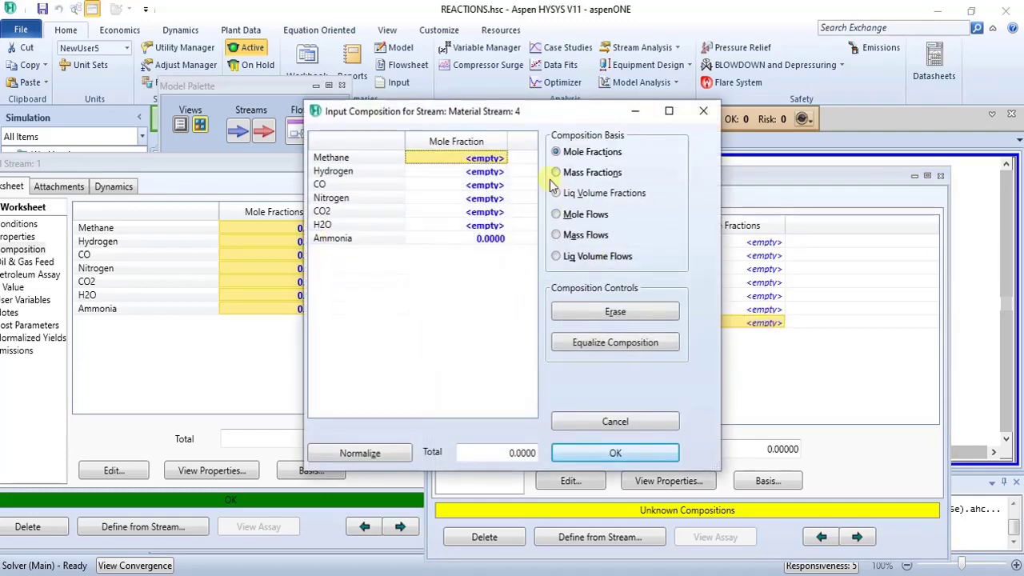
{"action": "left_click_drag", "start_coordinate": [525, 111], "coordinate": [790, 195]}
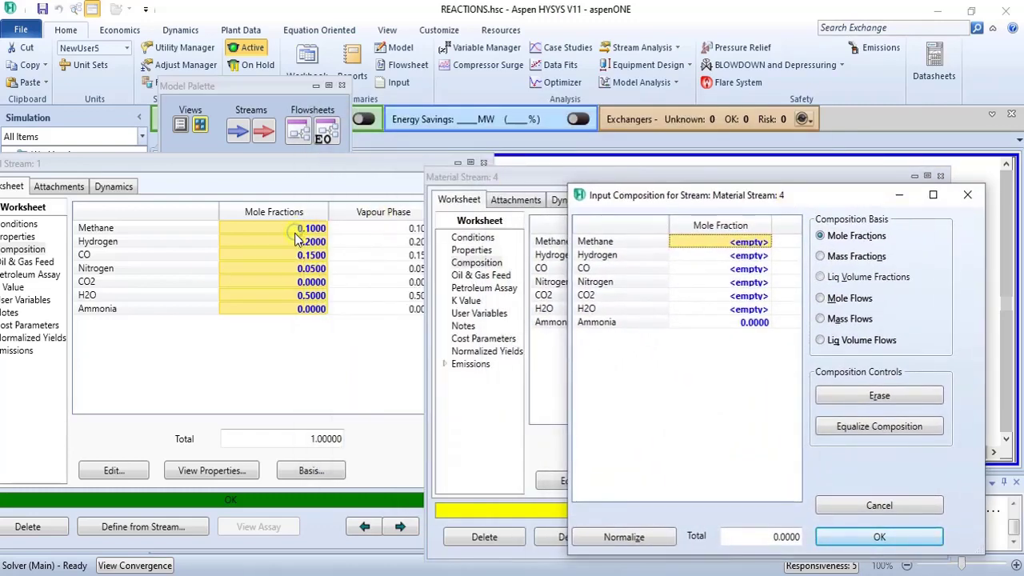
{"action": "left_click", "coordinate": [969, 194]}
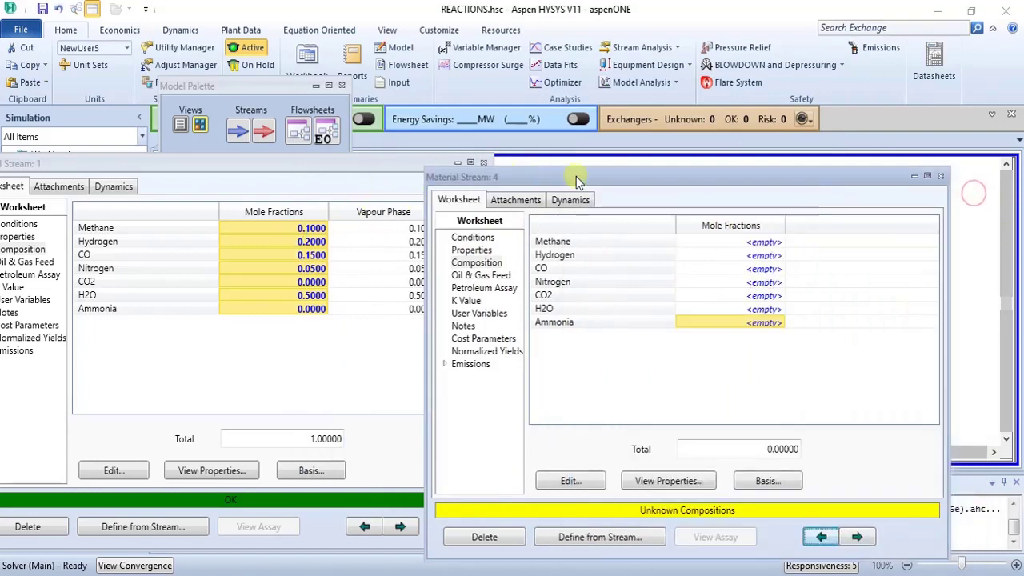
- Arrange the forms of streams 1 and 4 side by side and copy stream 1's selected mole fractions again
{"action": "left_click_drag", "start_coordinate": [578, 180], "coordinate": [672, 182]}
{"action": "left_click_drag", "start_coordinate": [305, 157], "coordinate": [413, 176]}
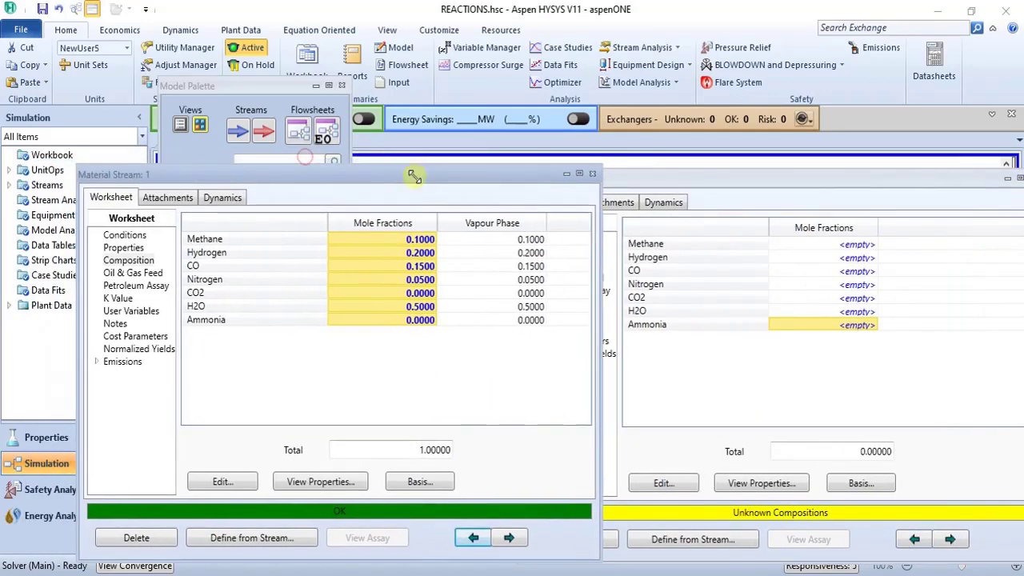
{"action": "right_click", "coordinate": [415, 245]}
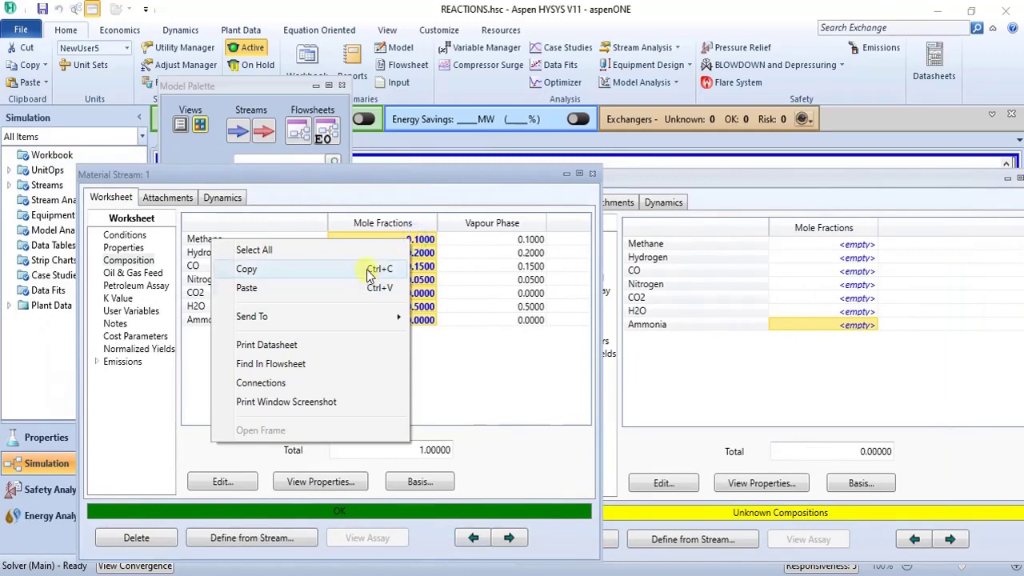
{"action": "left_click", "coordinate": [370, 272]}
{"action": "left_click_drag", "start_coordinate": [410, 175], "coordinate": [323, 132]}
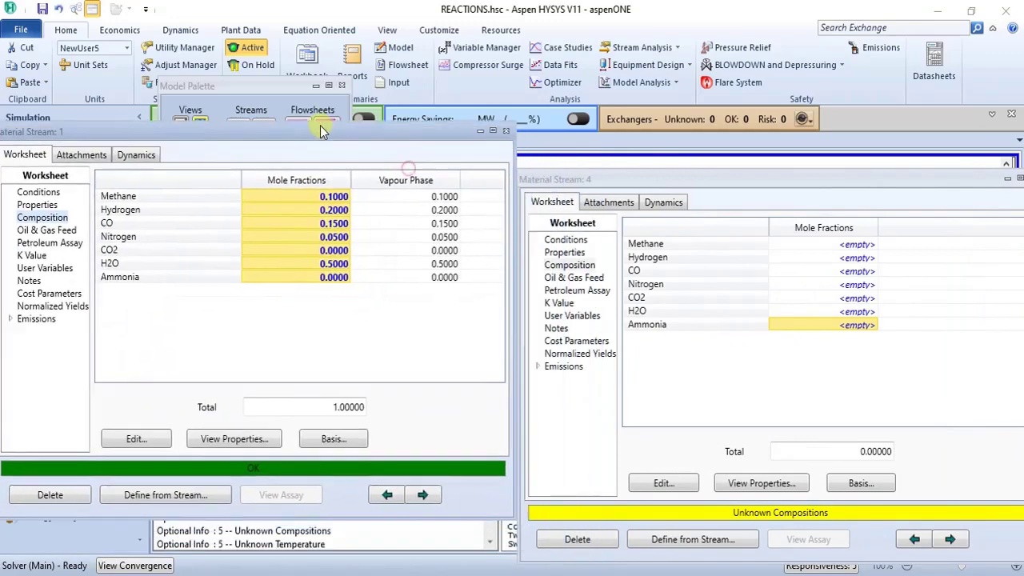
- Paste stream 1's copied mole fractions into stream 4's composition starting at Methane, accept them and close the stream 4 form
{"action": "left_click", "coordinate": [866, 325]}
{"action": "left_click", "coordinate": [867, 326]}
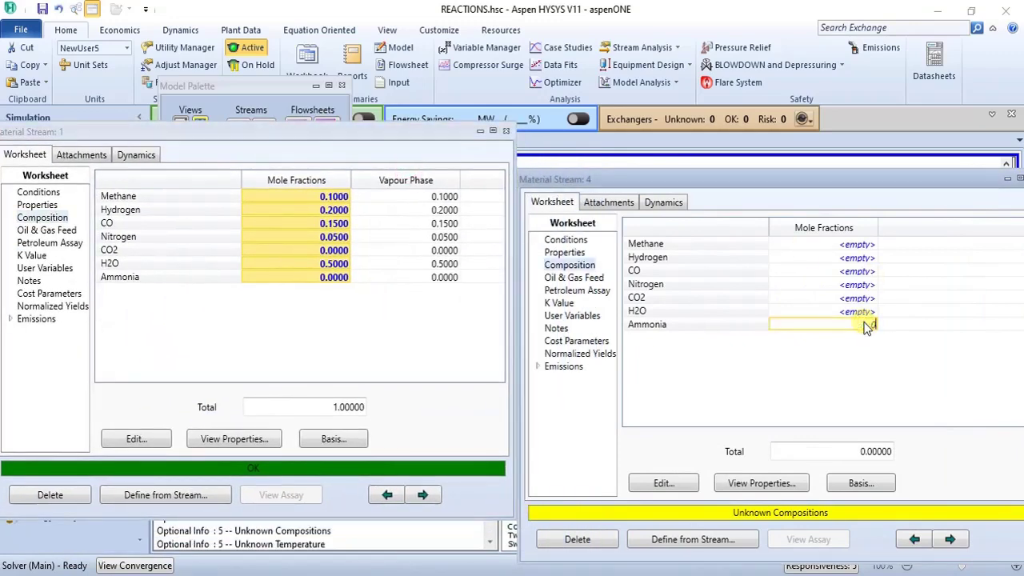
{"action": "type", "text": "0"}
{"action": "key", "text": "Return"}
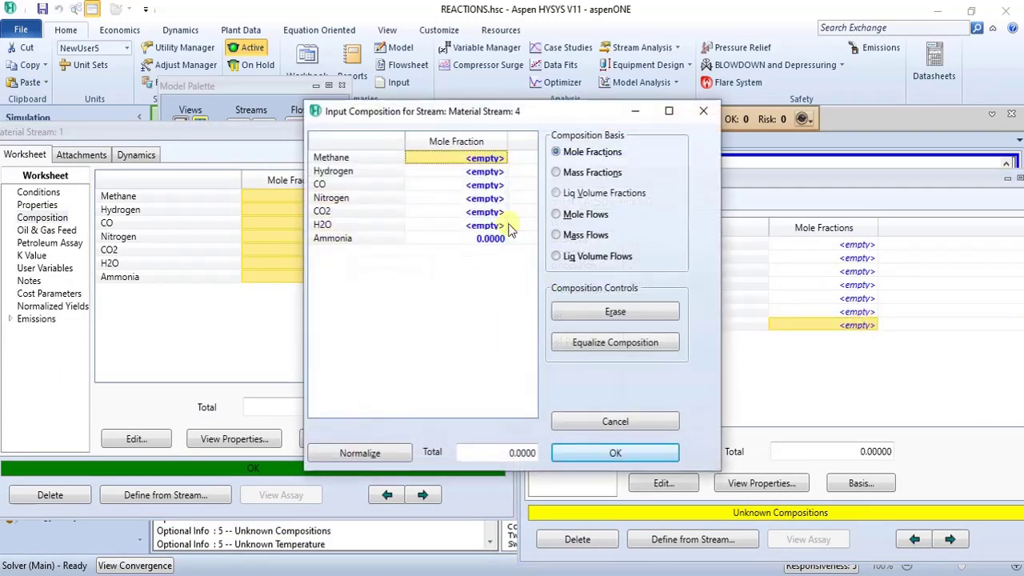
{"action": "right_click", "coordinate": [476, 160]}
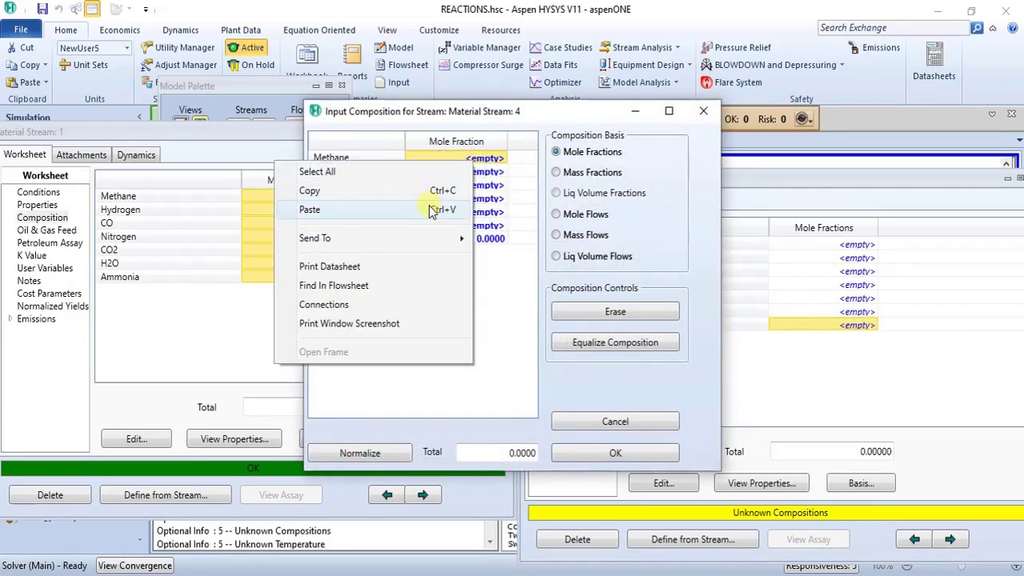
{"action": "left_click", "coordinate": [432, 208]}
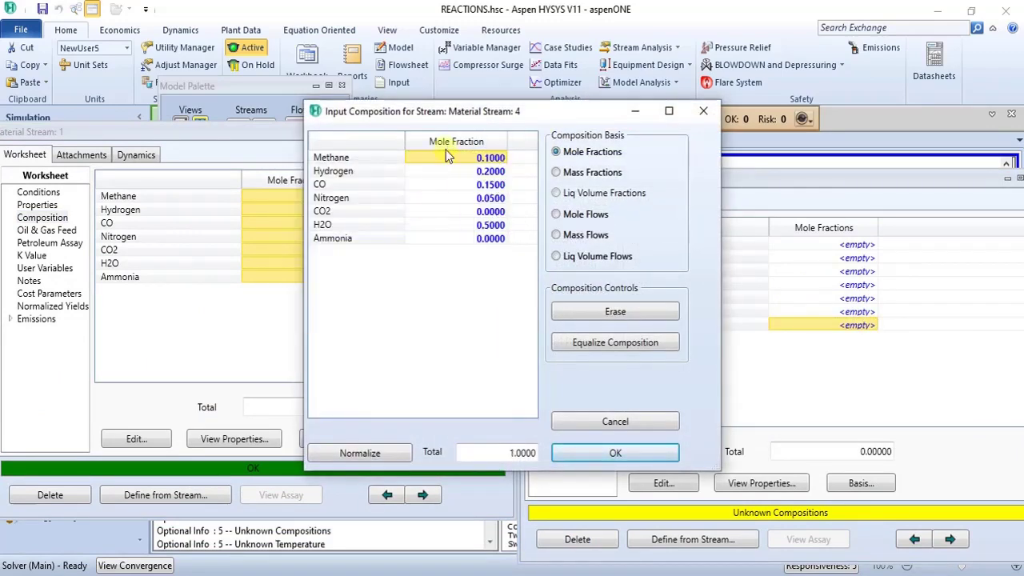
{"action": "left_click_drag", "start_coordinate": [452, 118], "coordinate": [604, 153]}
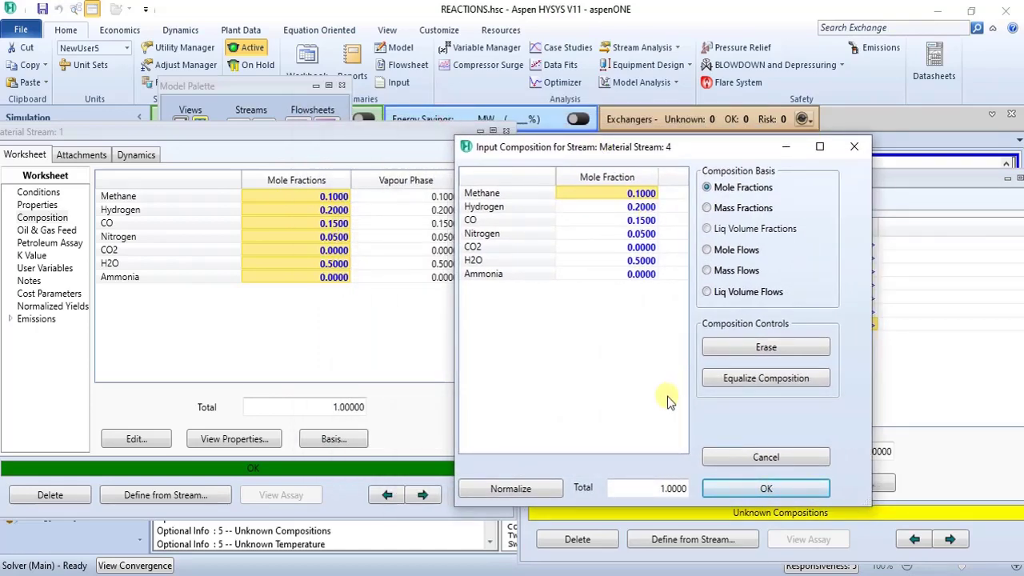
{"action": "left_click", "coordinate": [756, 489]}
{"action": "left_click_drag", "start_coordinate": [767, 182], "coordinate": [559, 211]}
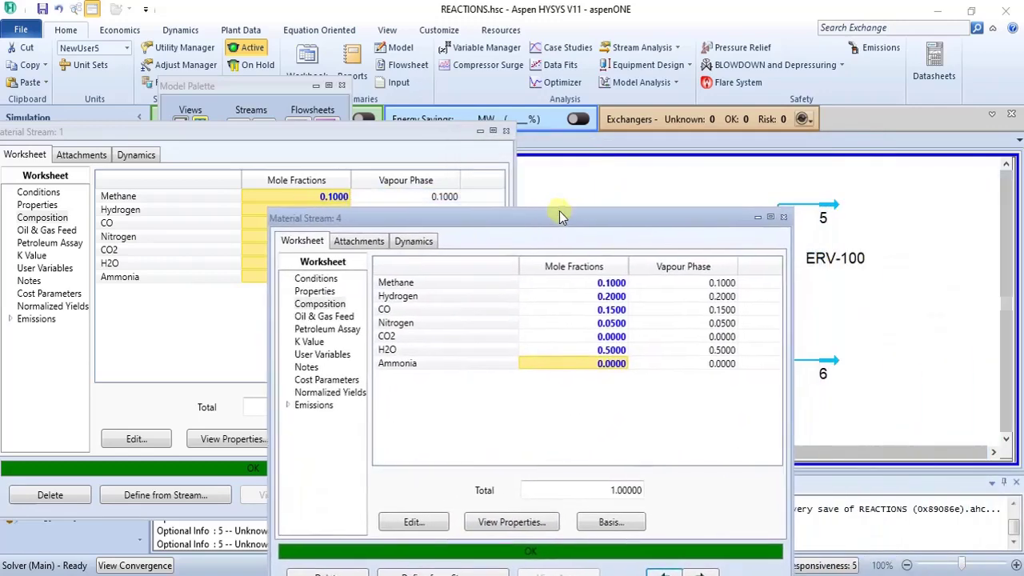
{"action": "left_click", "coordinate": [784, 212]}
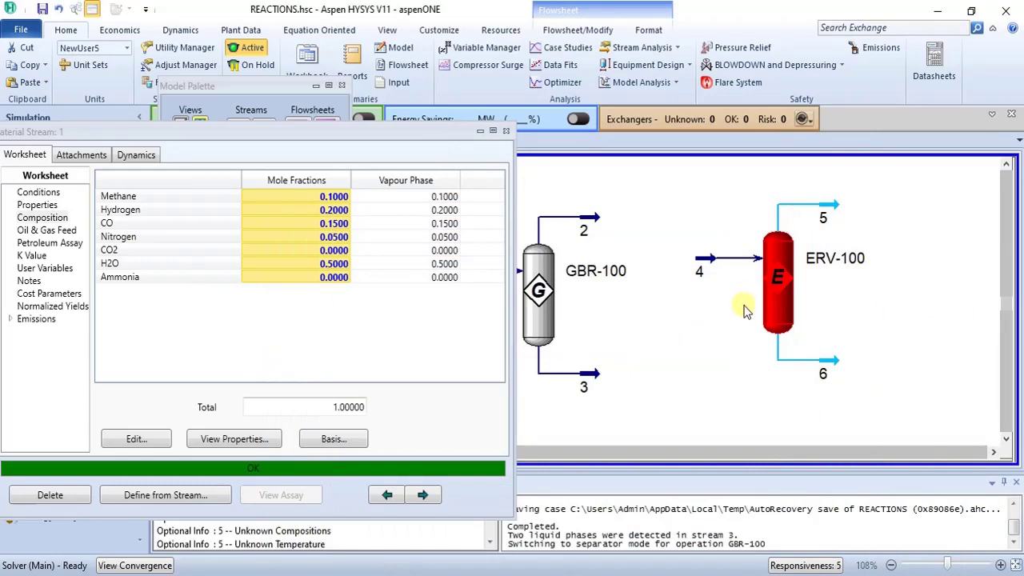
- Assign reaction set Set-1 to equilibrium reactor ERV-100
{"action": "double_click", "coordinate": [771, 291]}
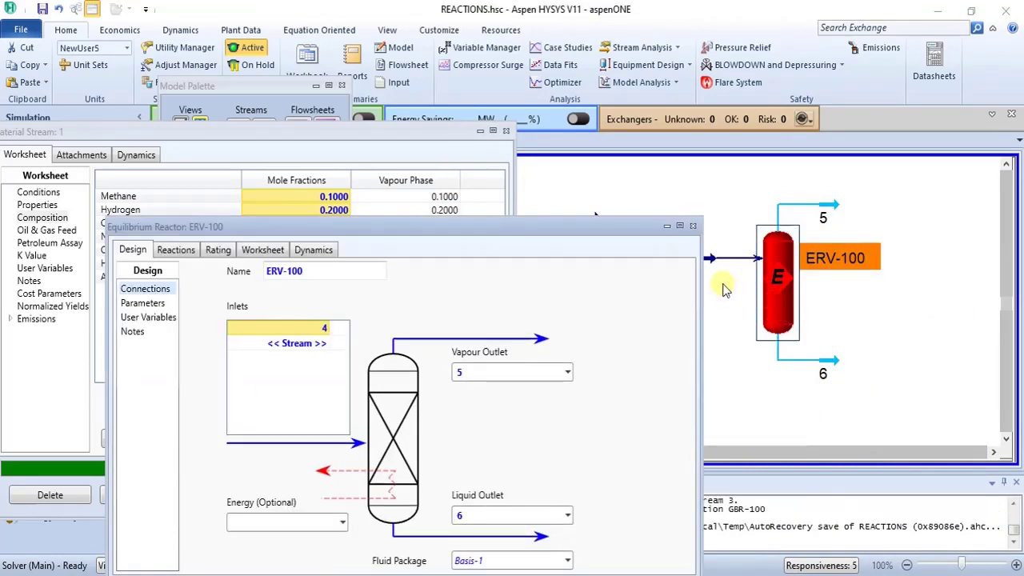
{"action": "left_click_drag", "start_coordinate": [545, 229], "coordinate": [612, 60]}
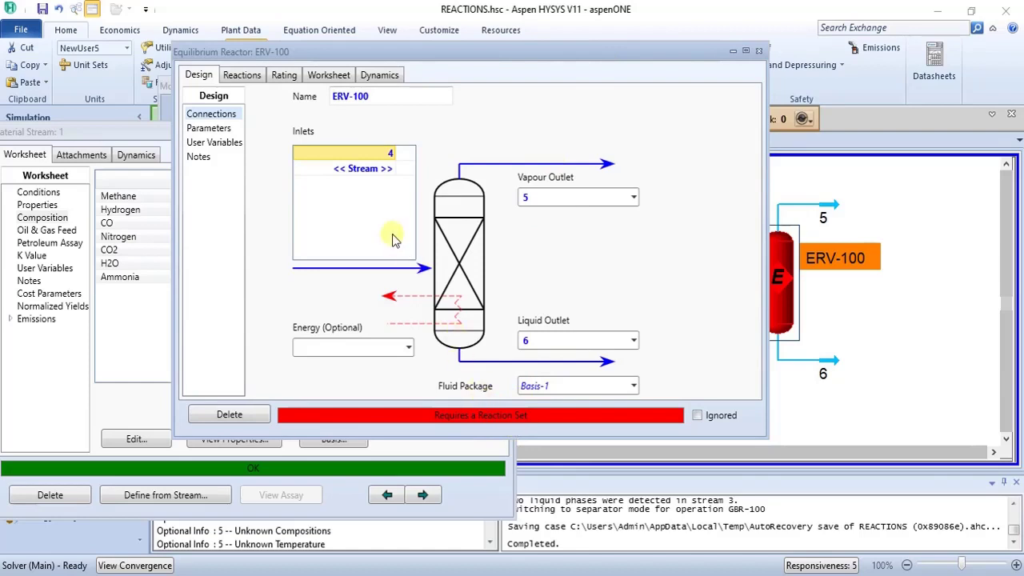
{"action": "left_click", "coordinate": [241, 75]}
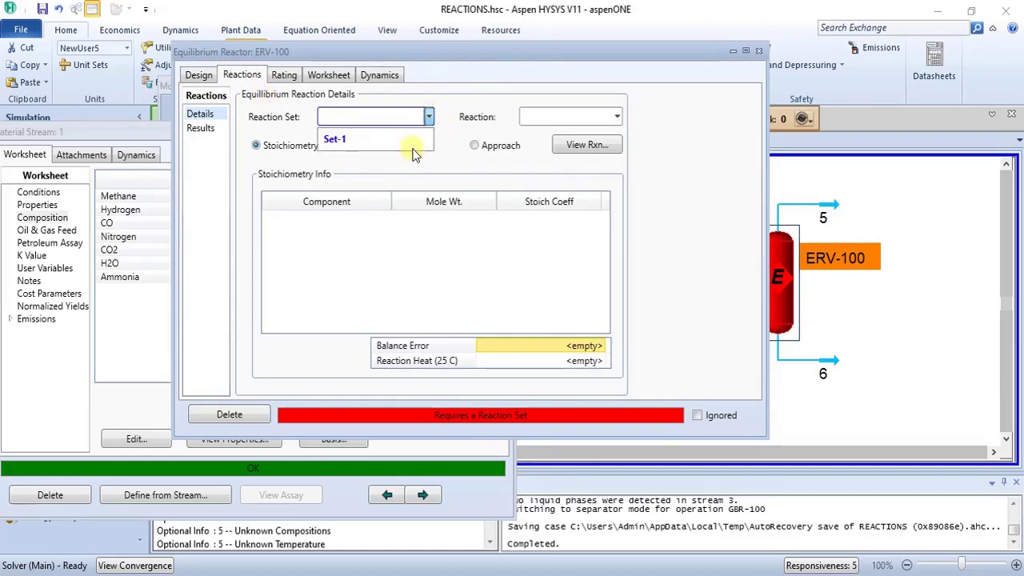
{"action": "left_click", "coordinate": [410, 143]}
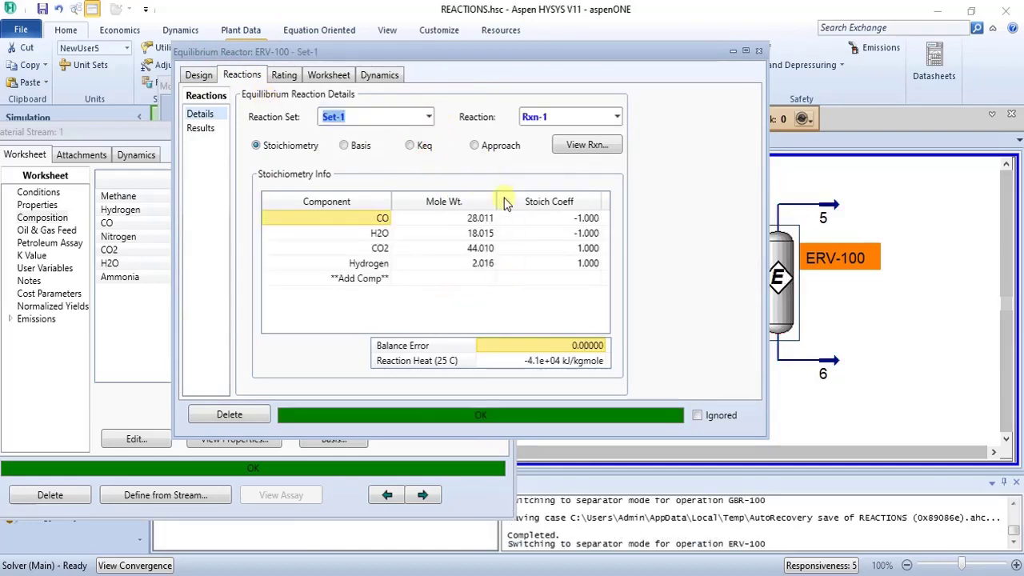
- Check the conditions and compositions of ERV-100's streams 4, 5 and 6 and return to the reactor's connections
{"action": "left_click", "coordinate": [327, 74]}
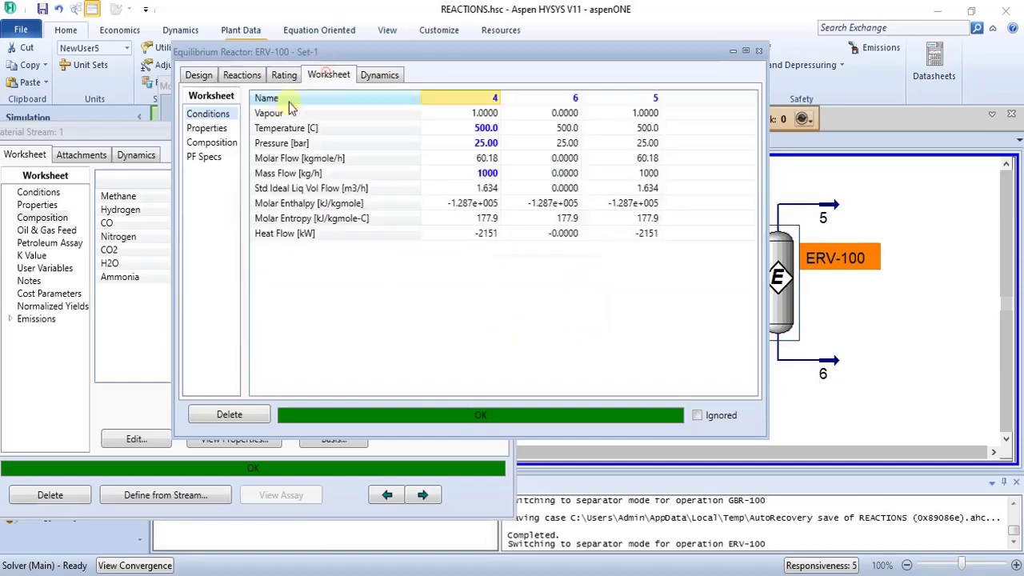
{"action": "left_click", "coordinate": [213, 144]}
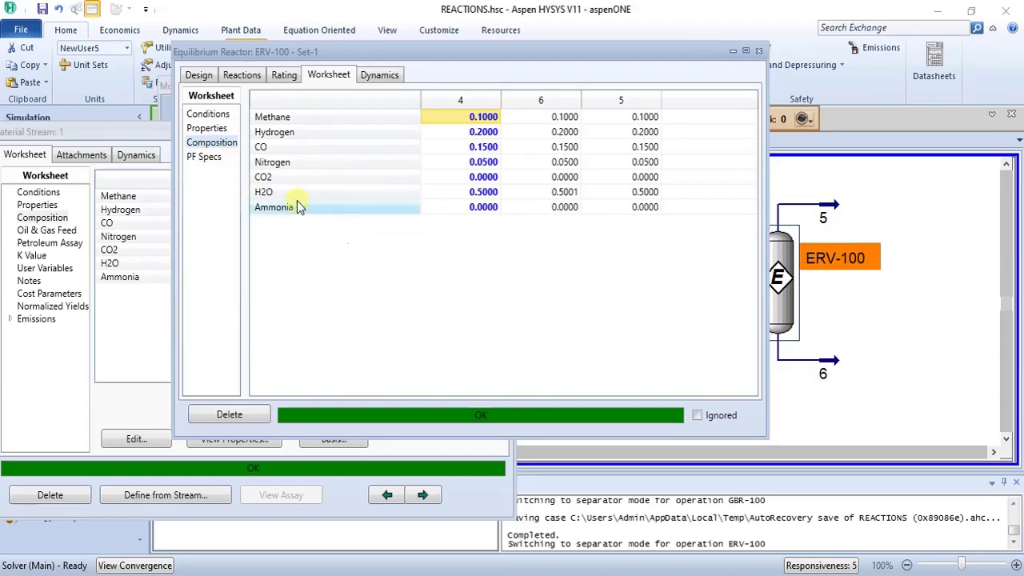
{"action": "left_click", "coordinate": [206, 76]}
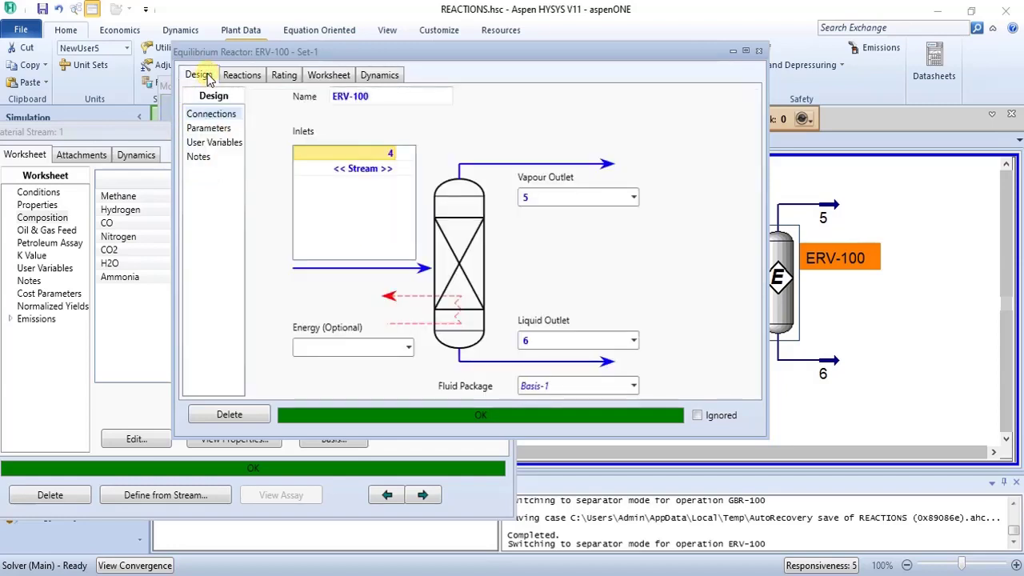
- Review the reaction stoichiometry of equilibrium reactor ERV-100 and attach an energy stream named Q to the reactor
{"action": "left_click", "coordinate": [244, 76]}
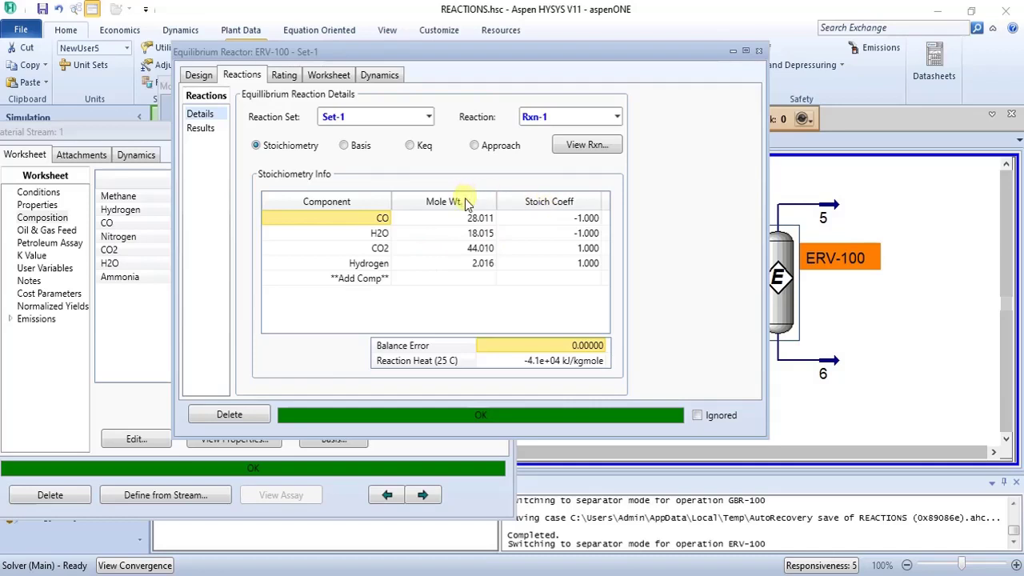
{"action": "left_click", "coordinate": [199, 76]}
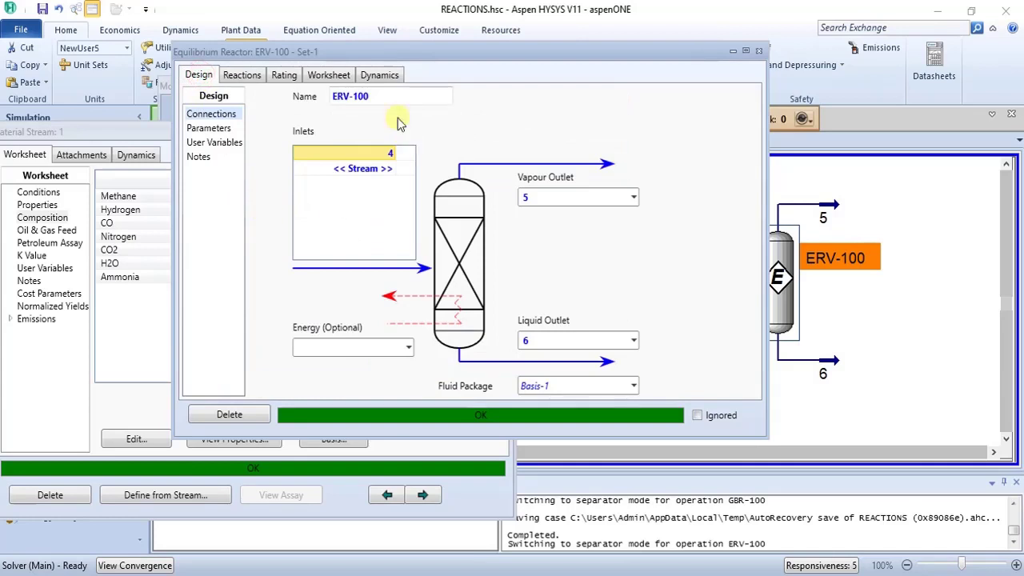
{"action": "left_click", "coordinate": [347, 347]}
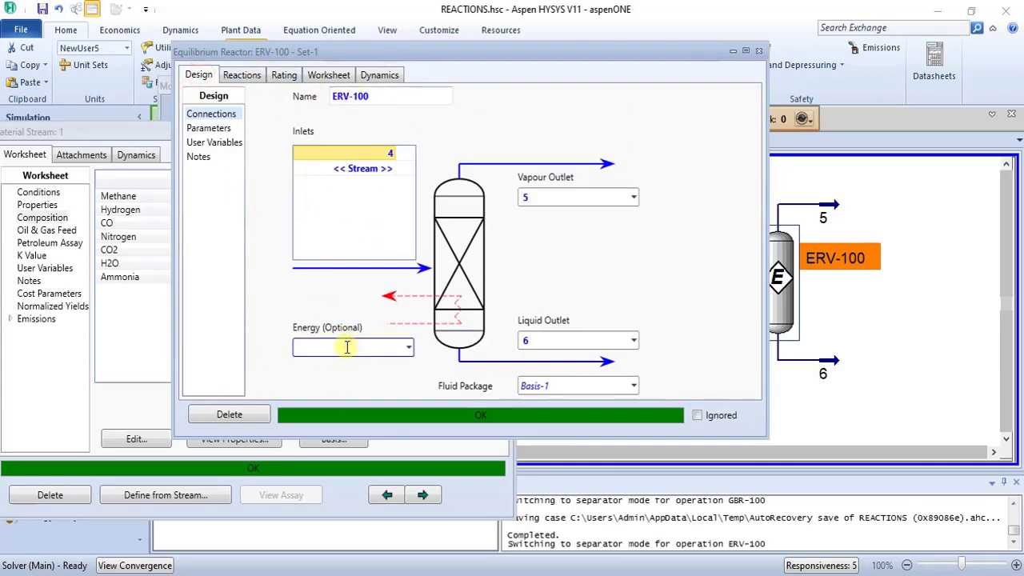
{"action": "type", "text": "Q"}
{"action": "key", "text": "Return"}
- Check the outlet compositions of ERV-100 and set the temperature of its outlet stream 6 to 500 C
{"action": "left_click", "coordinate": [242, 75]}
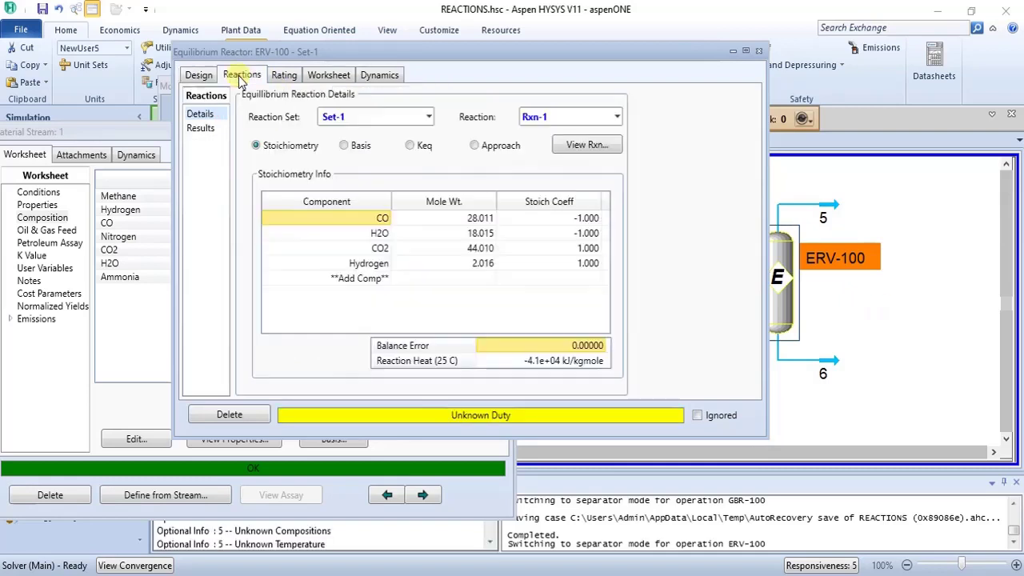
{"action": "left_click", "coordinate": [326, 75]}
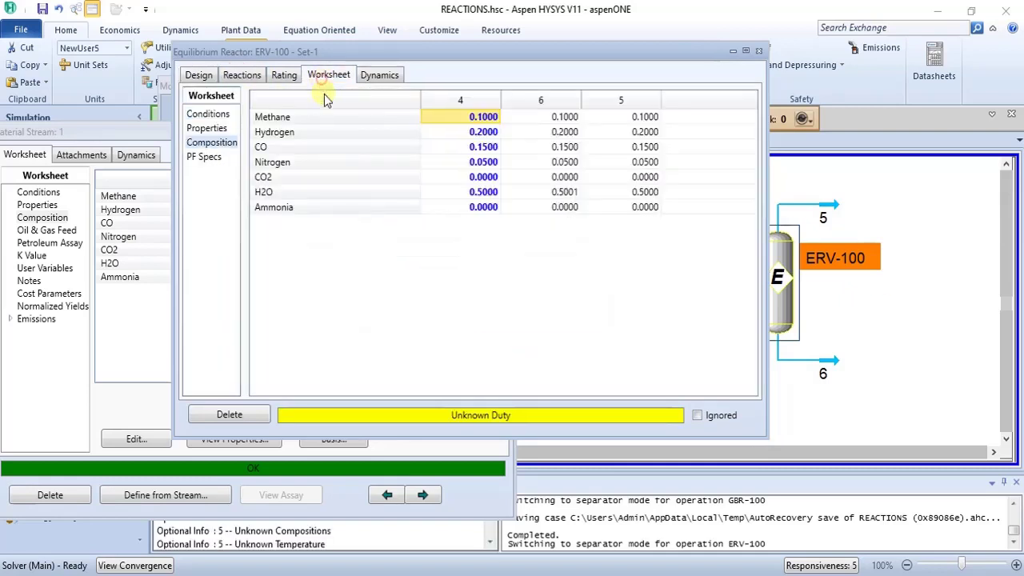
{"action": "left_click", "coordinate": [638, 210]}
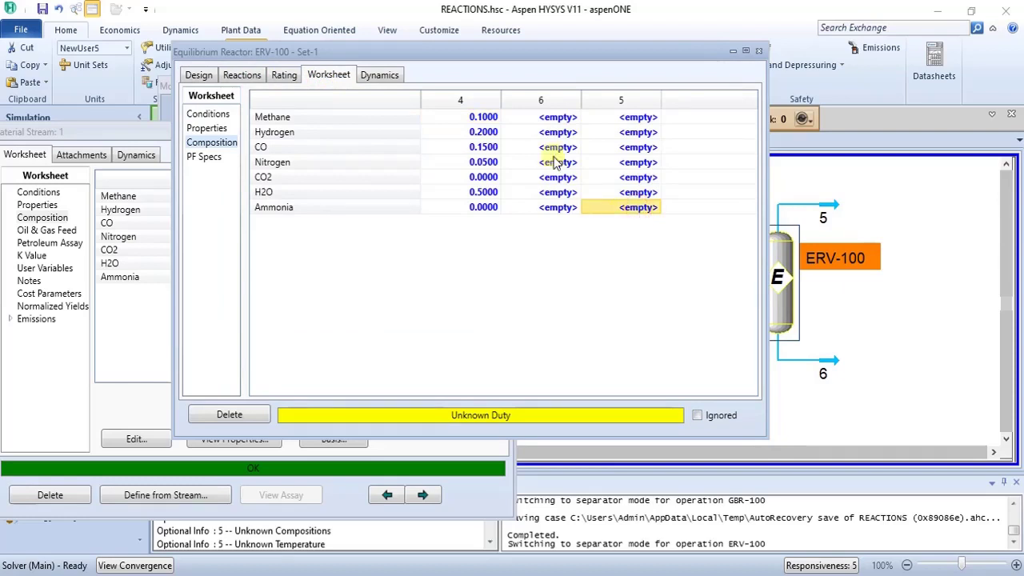
{"action": "left_click", "coordinate": [208, 114]}
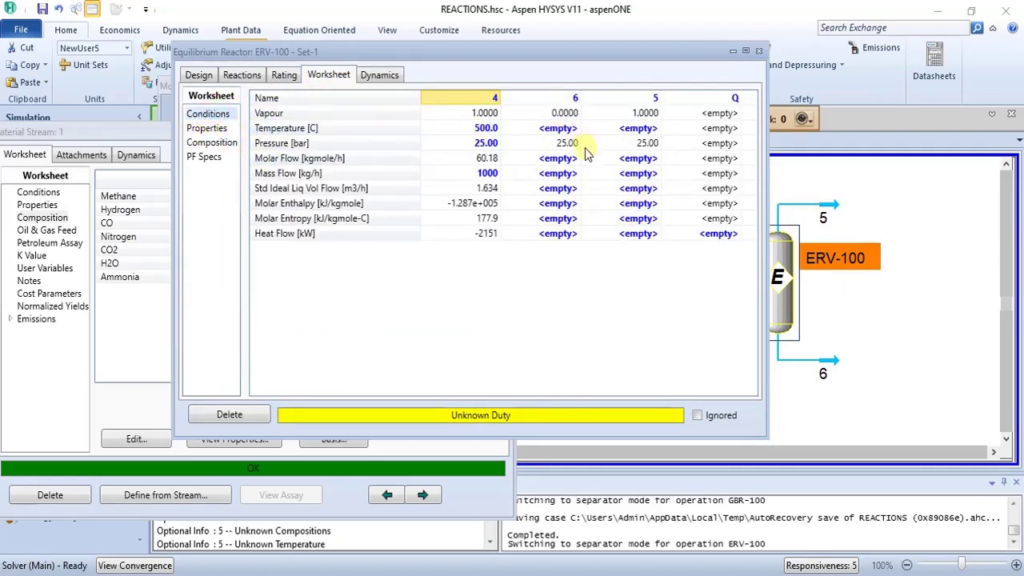
{"action": "left_click", "coordinate": [548, 131]}
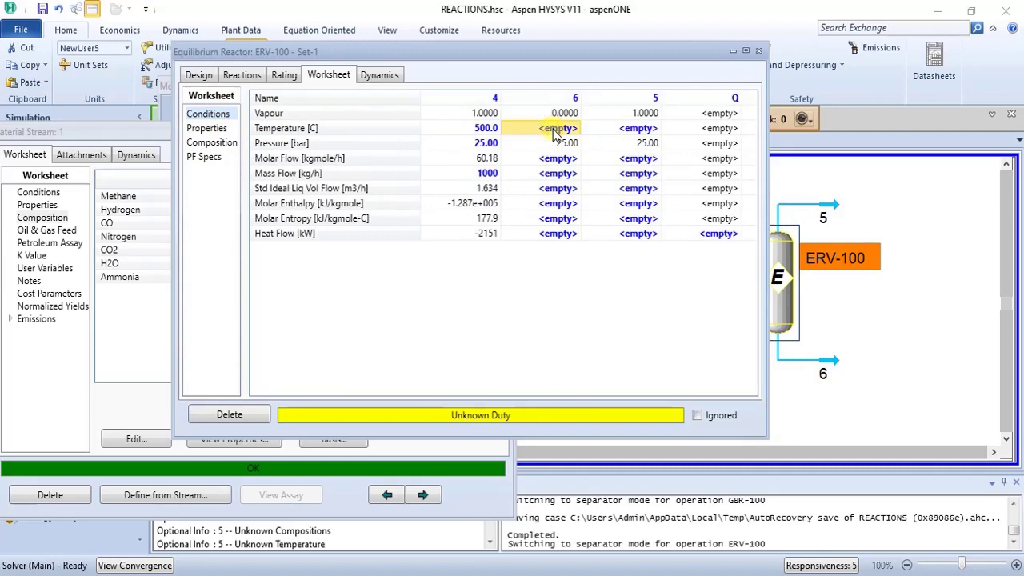
{"action": "type", "text": "500"}
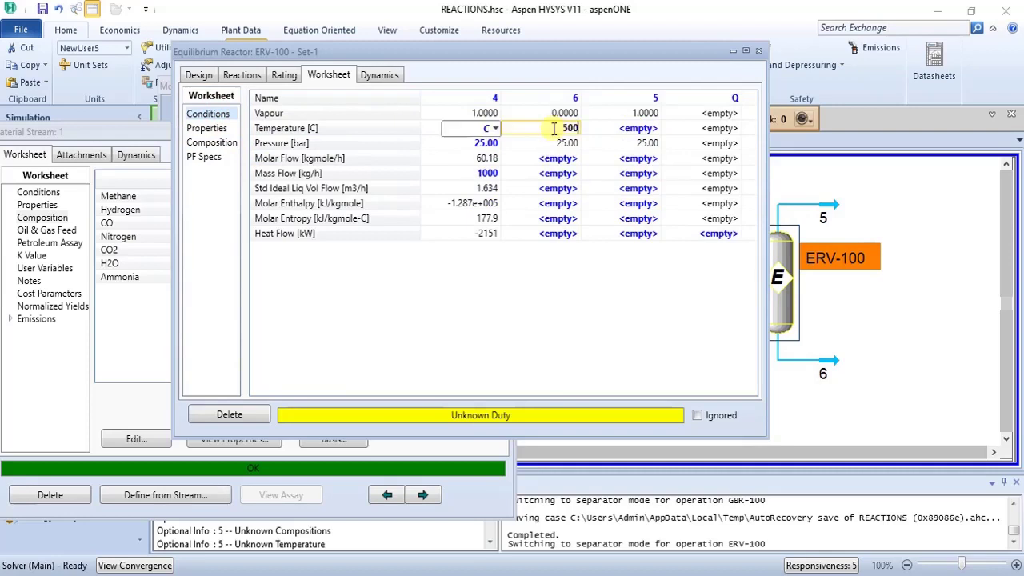
{"action": "key", "text": "Return"}
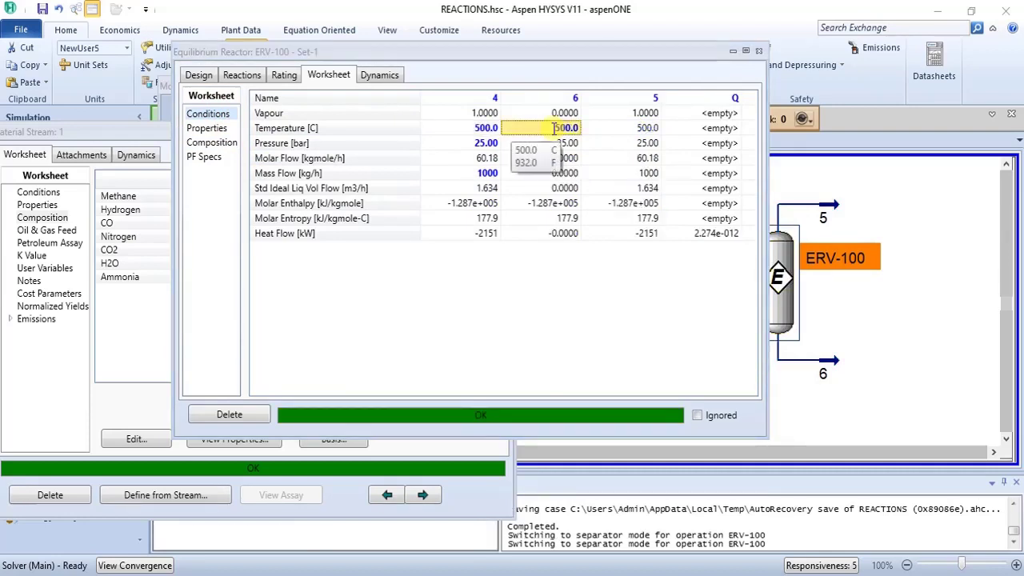
- Close the forms of ERV-100 and stream 1 and clear the selection on the flowsheet
{"action": "left_click", "coordinate": [392, 352]}
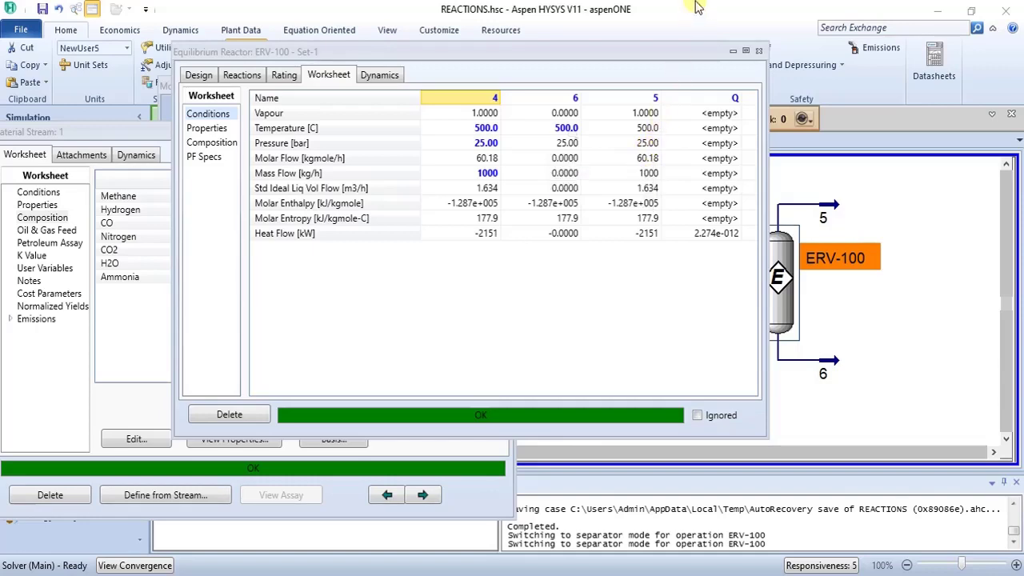
{"action": "left_click", "coordinate": [745, 50]}
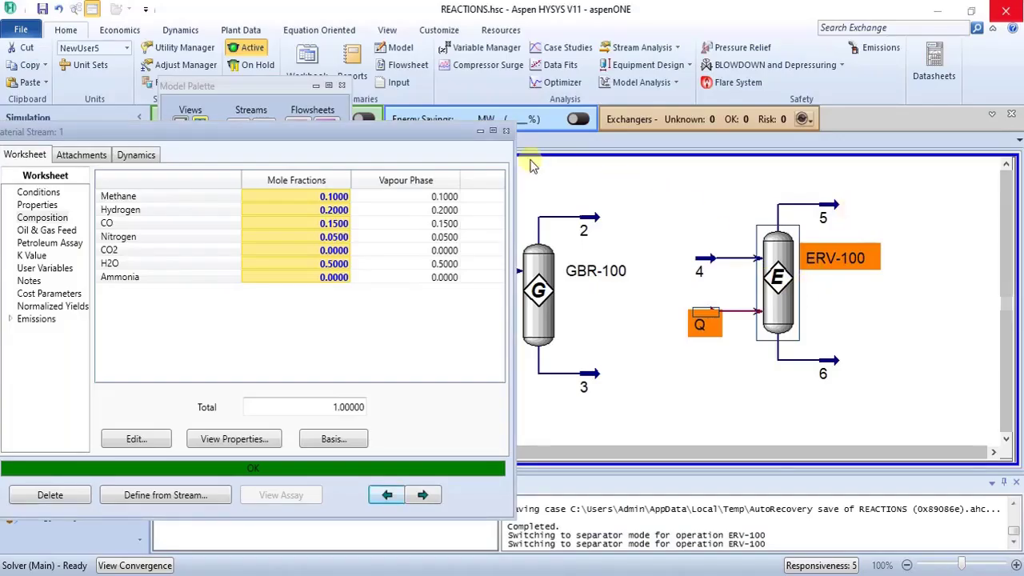
{"action": "left_click", "coordinate": [504, 136]}
{"action": "left_click", "coordinate": [694, 218]}
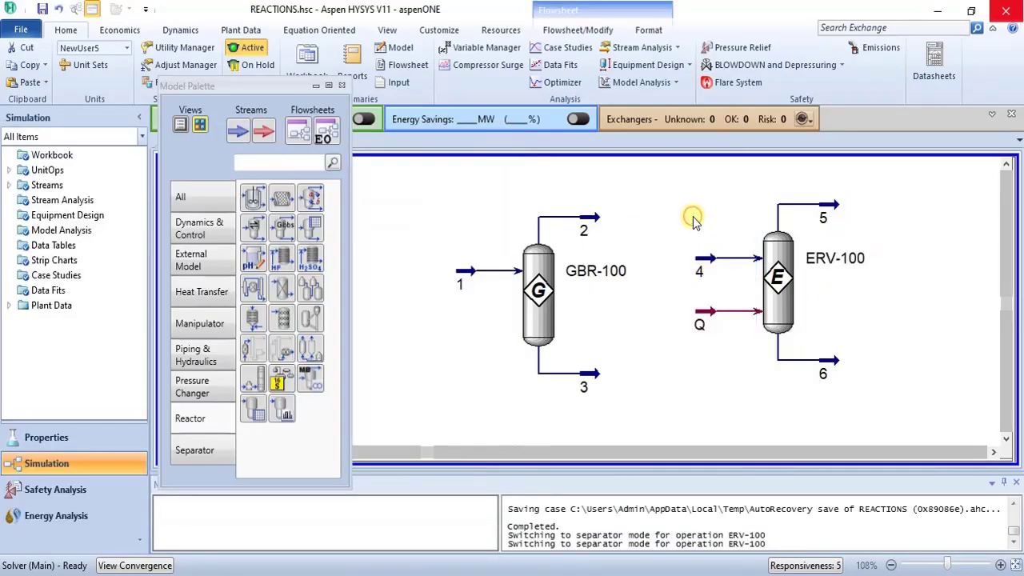